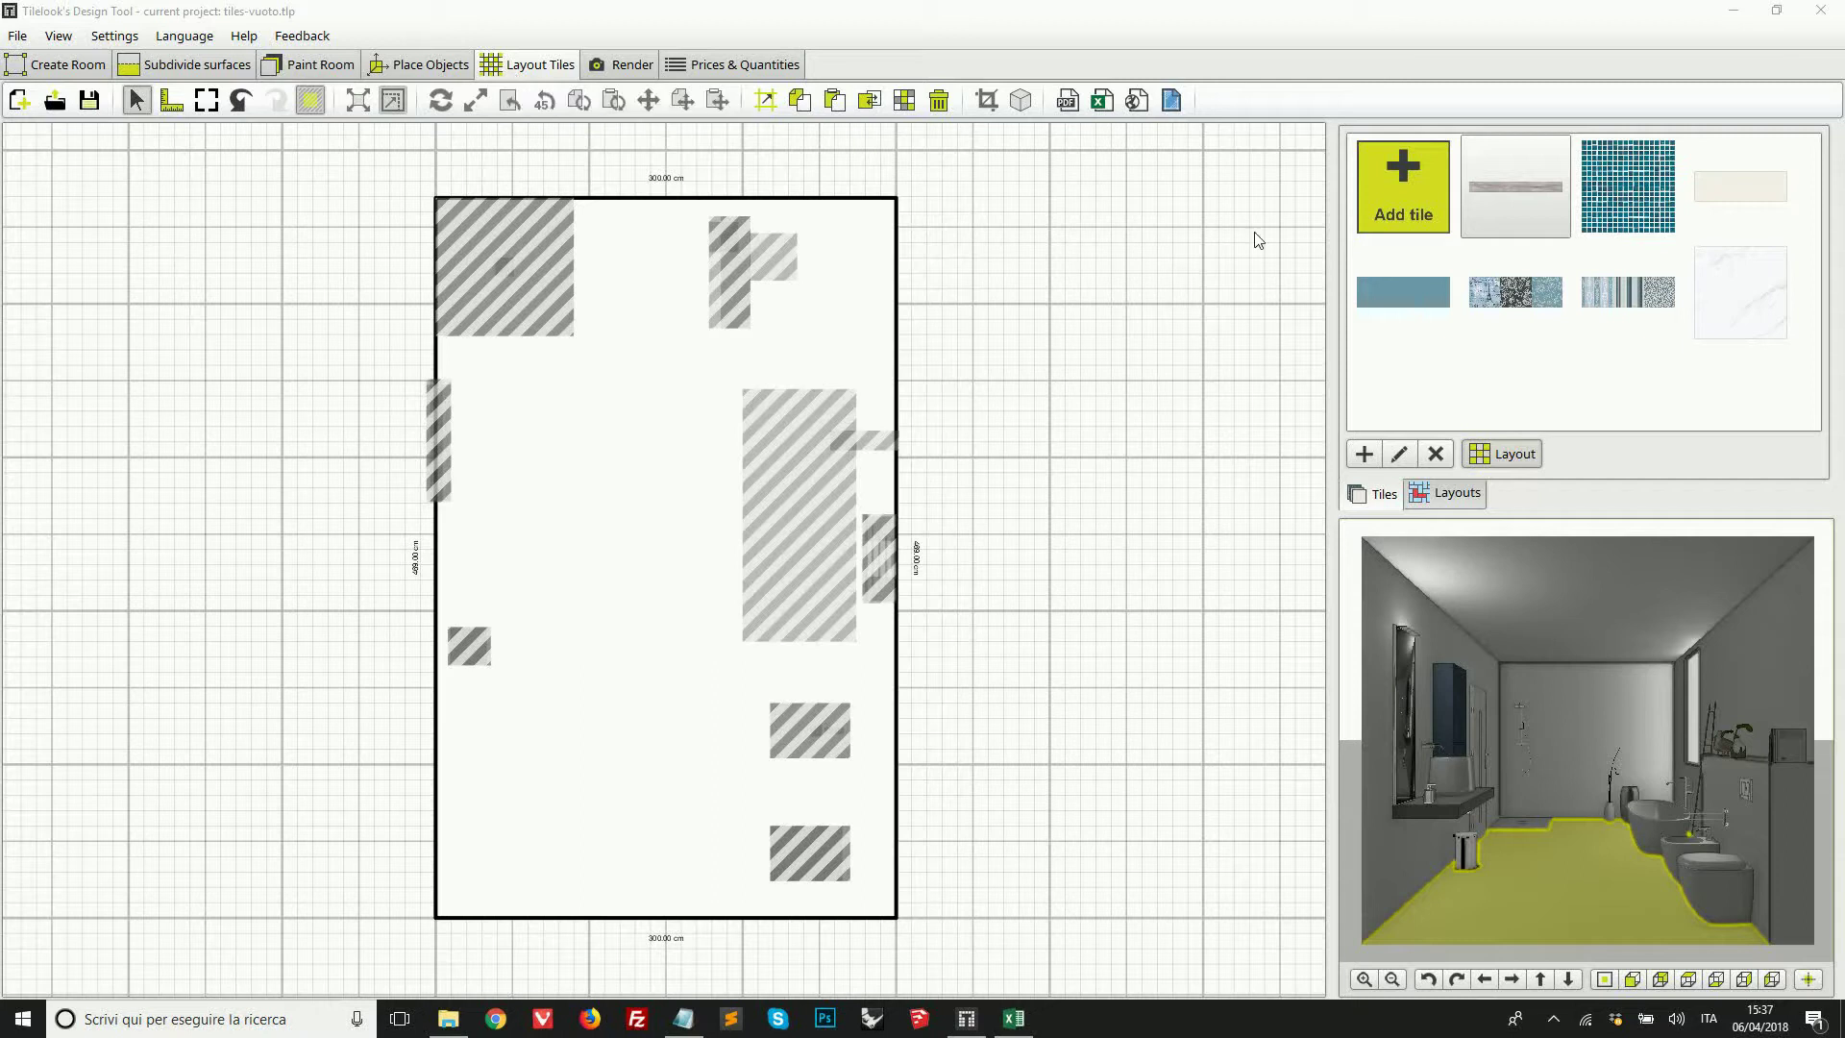
# Step: Open the tile catalogue for adding tiles and close it without picking one
pyautogui.click(1392, 227)
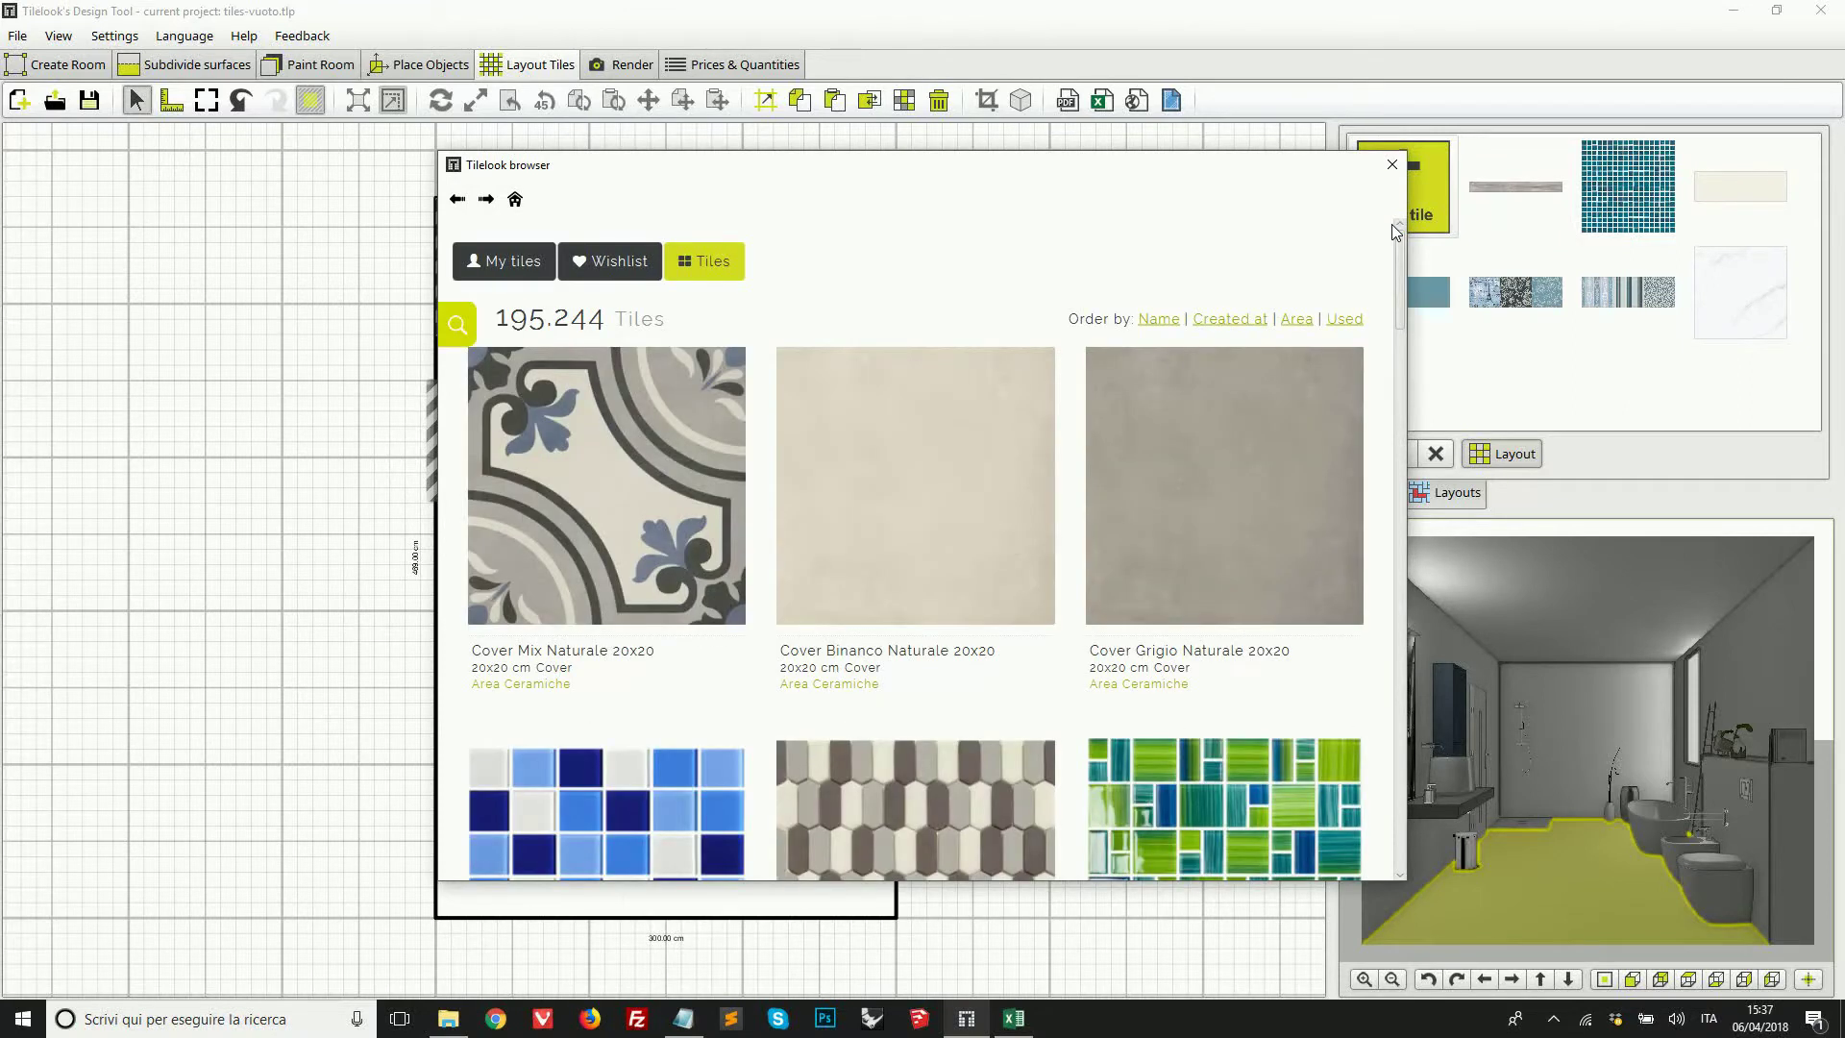
pyautogui.click(1393, 165)
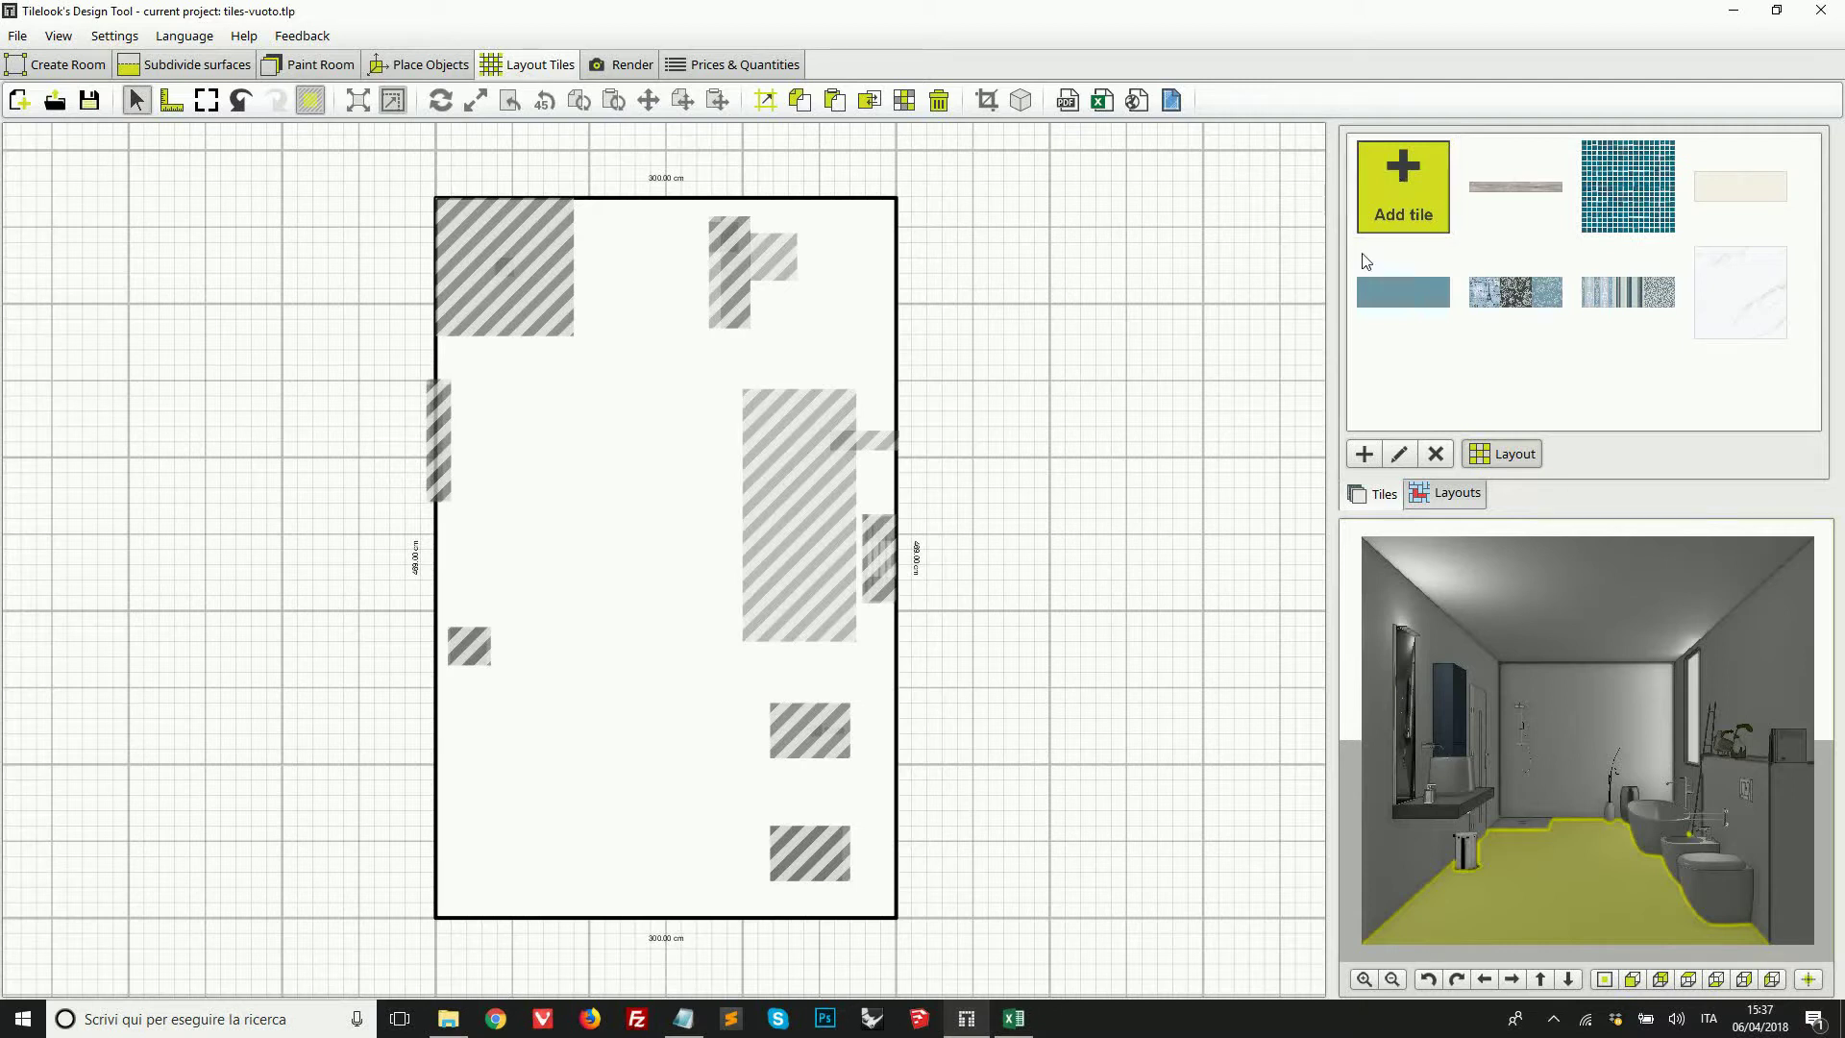
# Step: Switch to Excel to view the import.xls tile list and to File Explorer to view the CORRECCIONES tile images
pyautogui.click(1013, 1017)
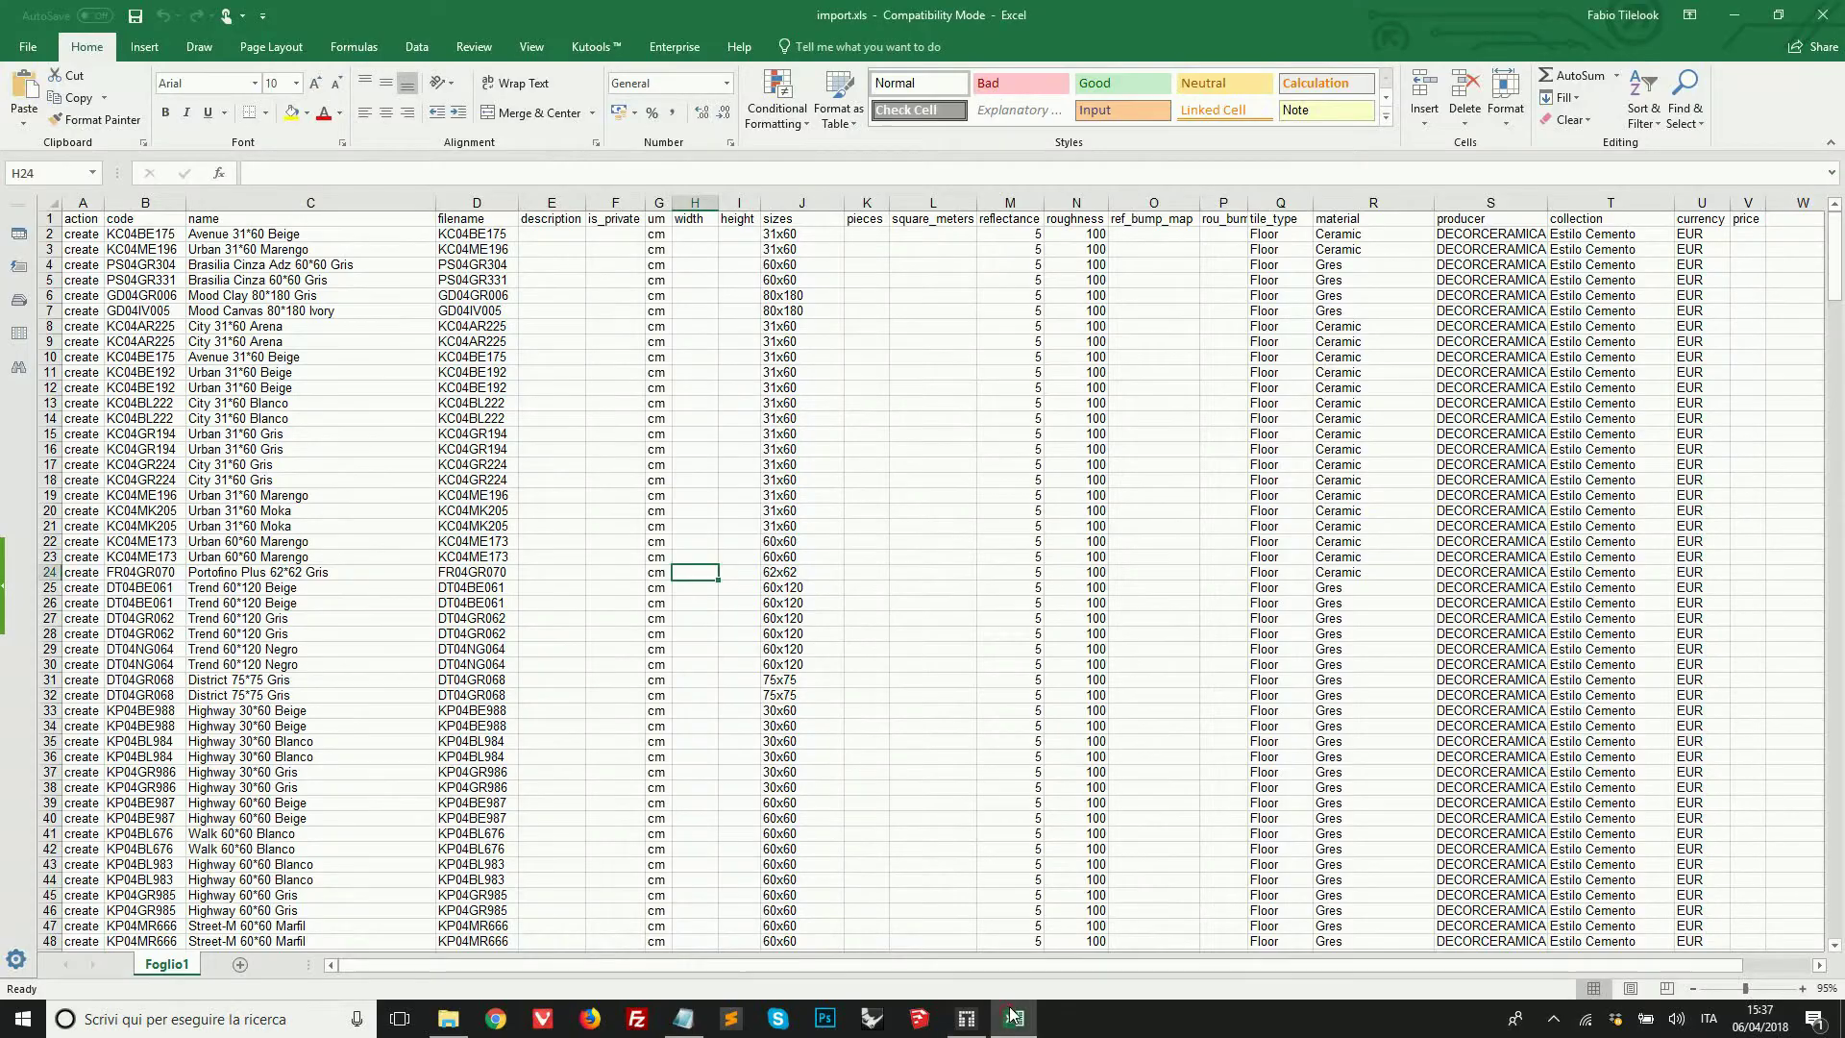
pyautogui.click(206, 527)
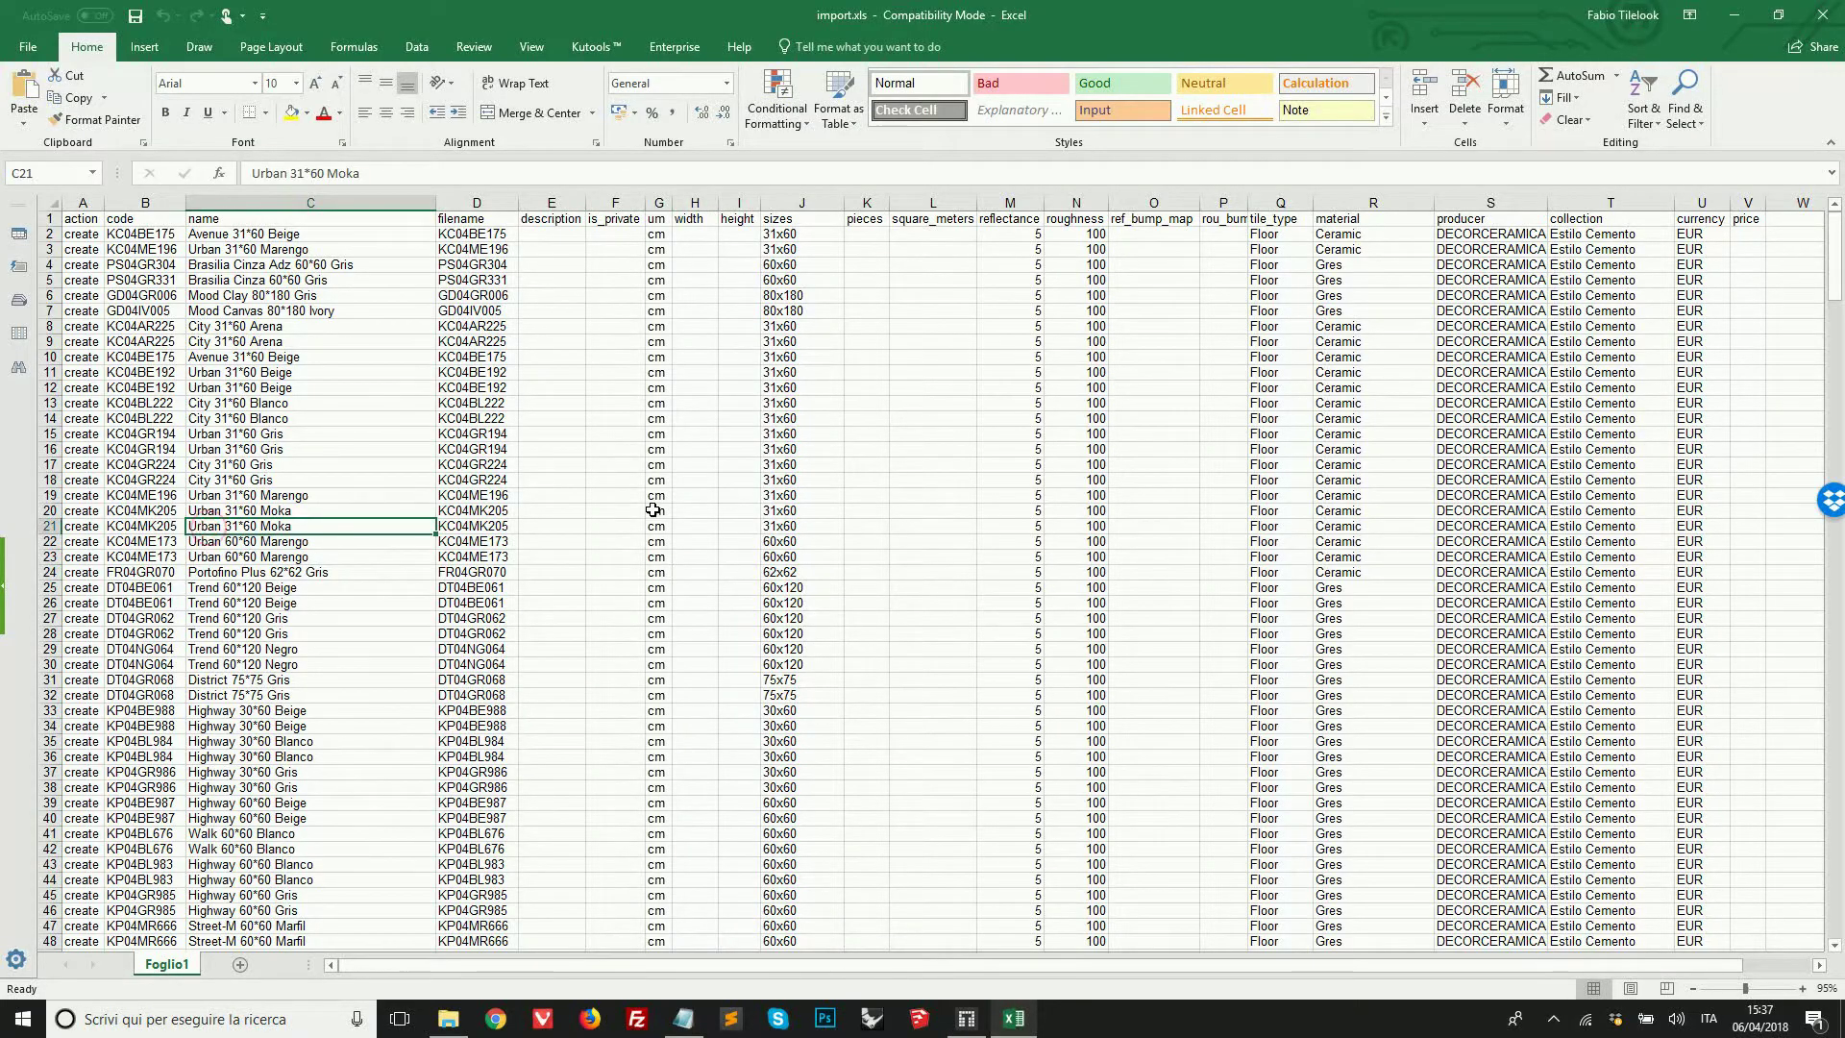
pyautogui.click(448, 1019)
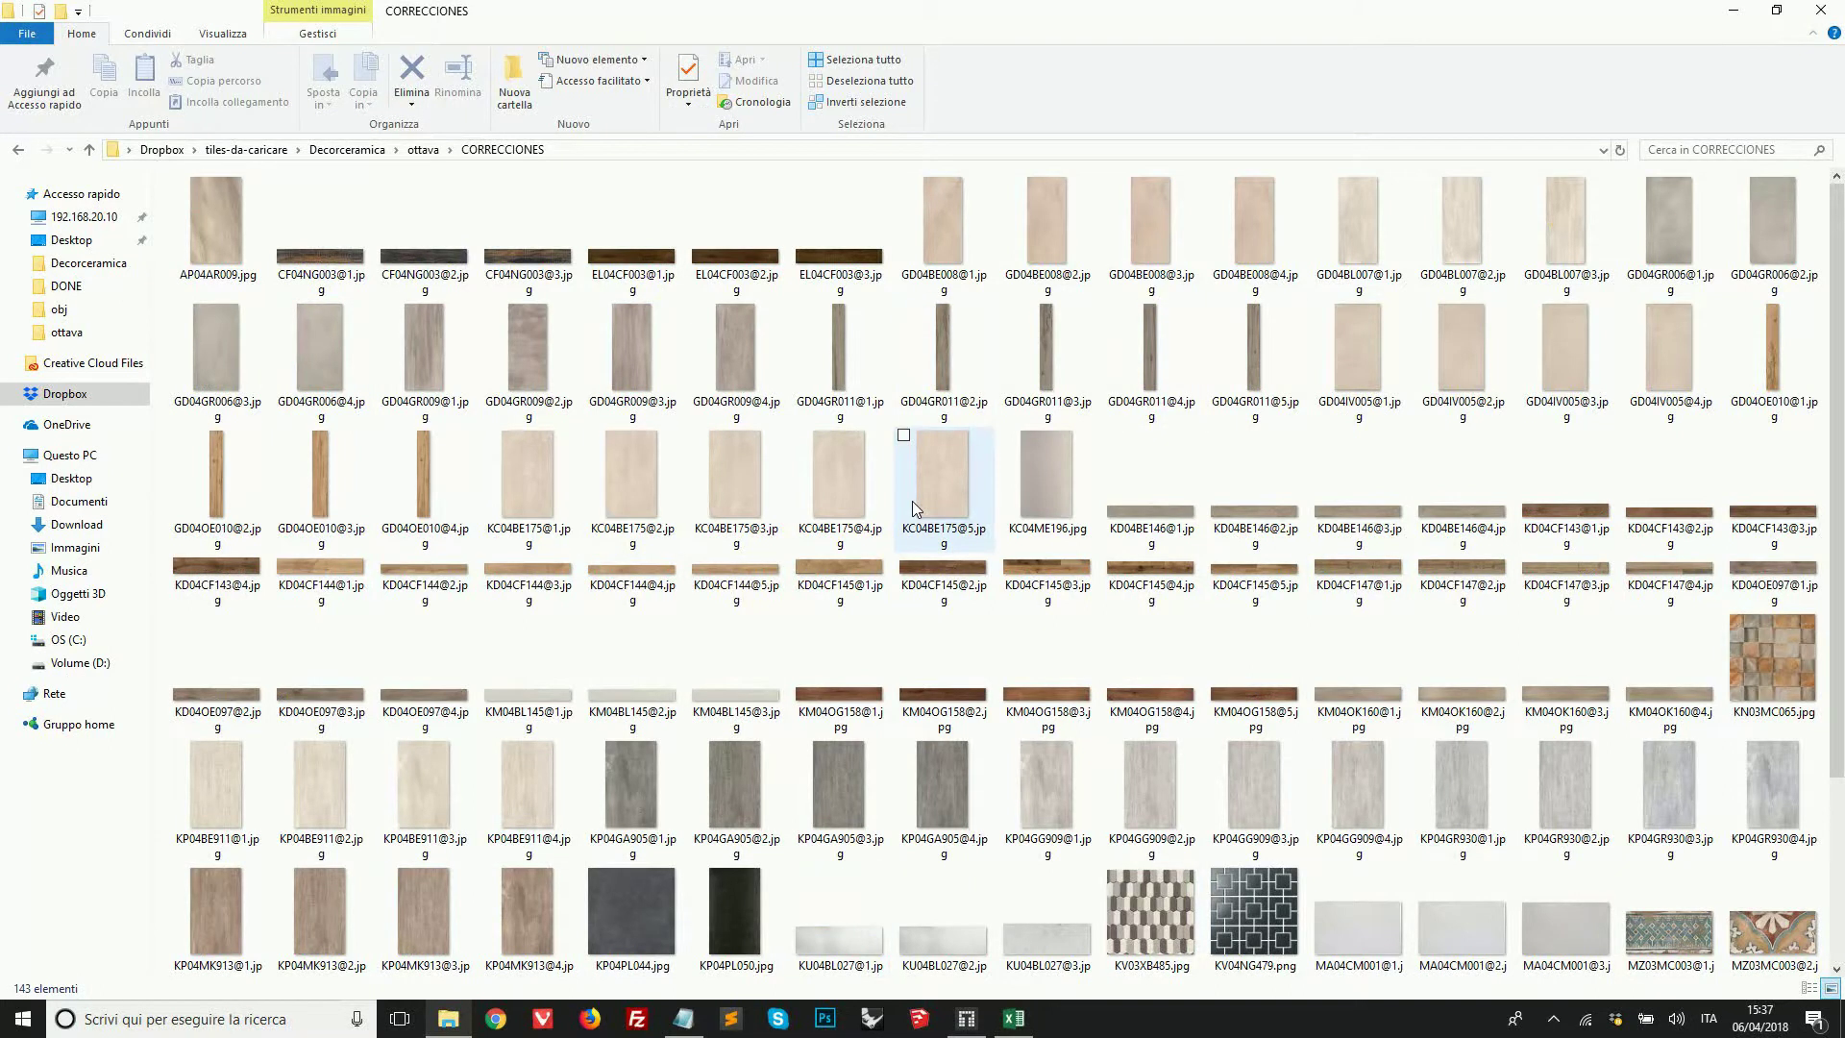
pyautogui.click(963, 1021)
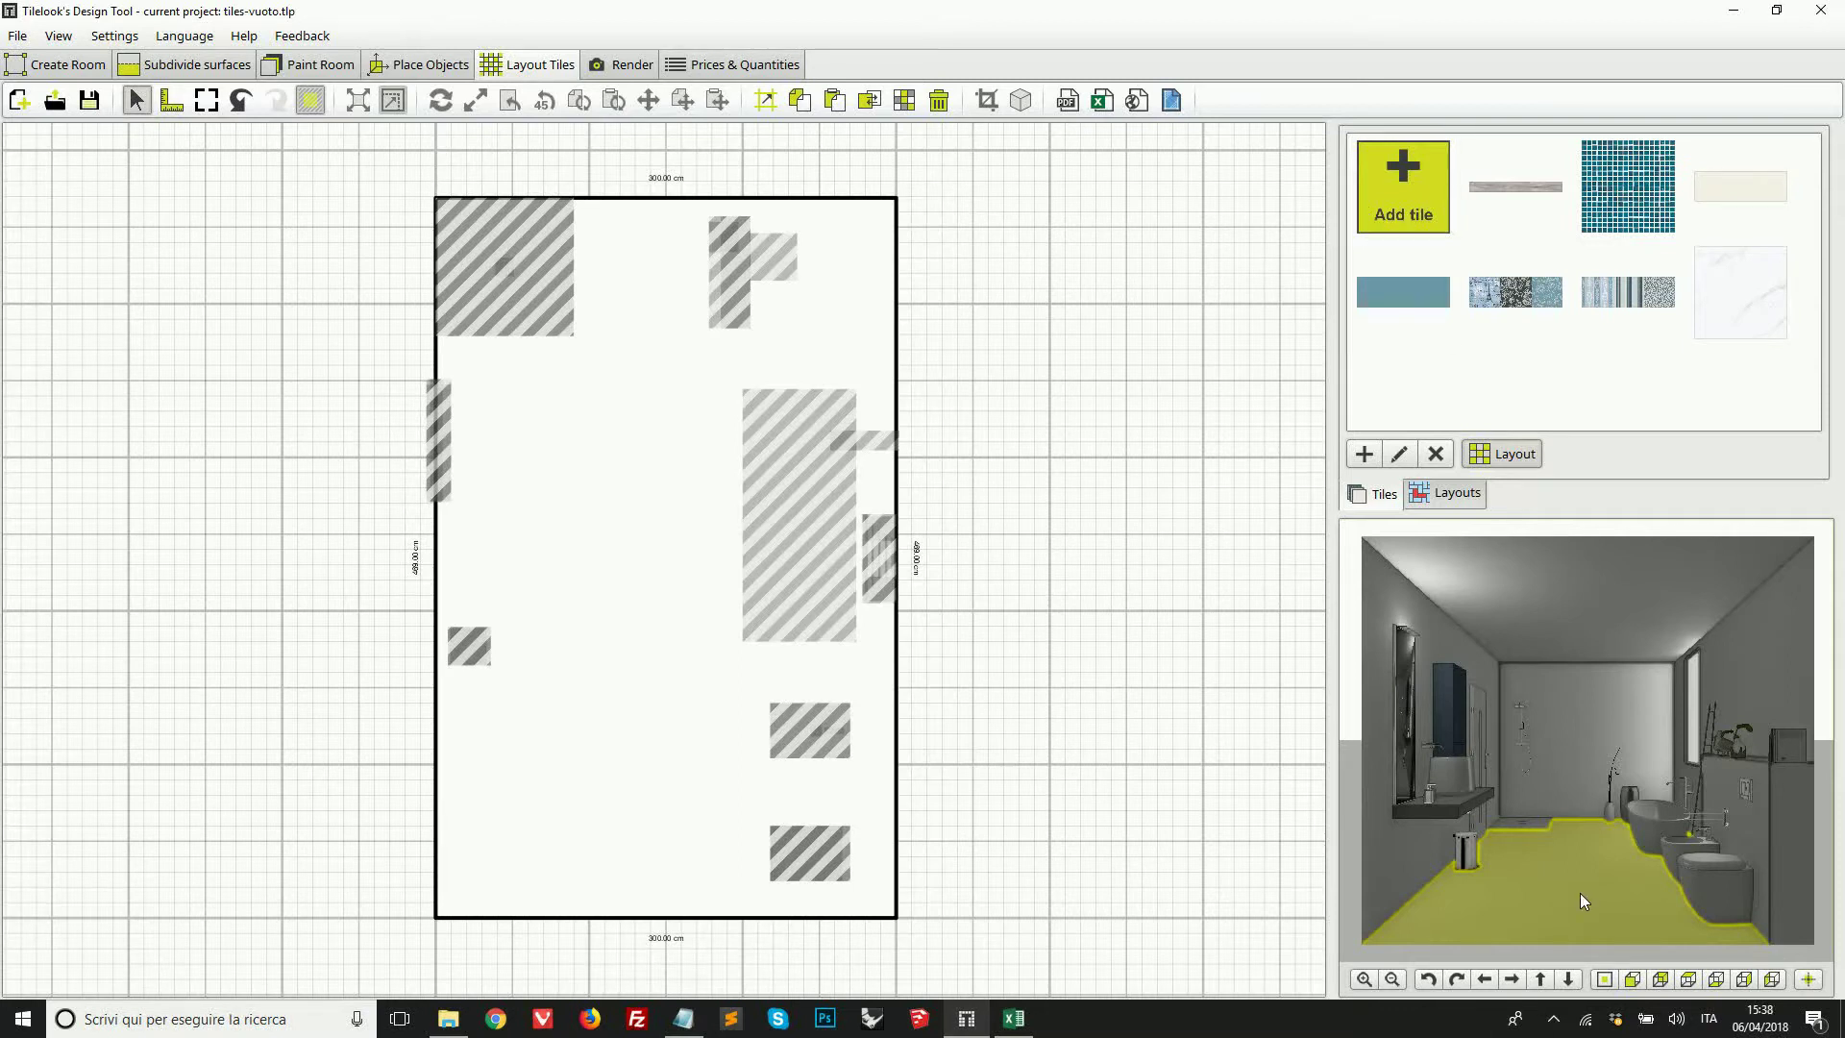
# Step: Make the back wall the active surface and place the white marble tile on it
pyautogui.click(1780, 688)
pyautogui.click(1612, 698)
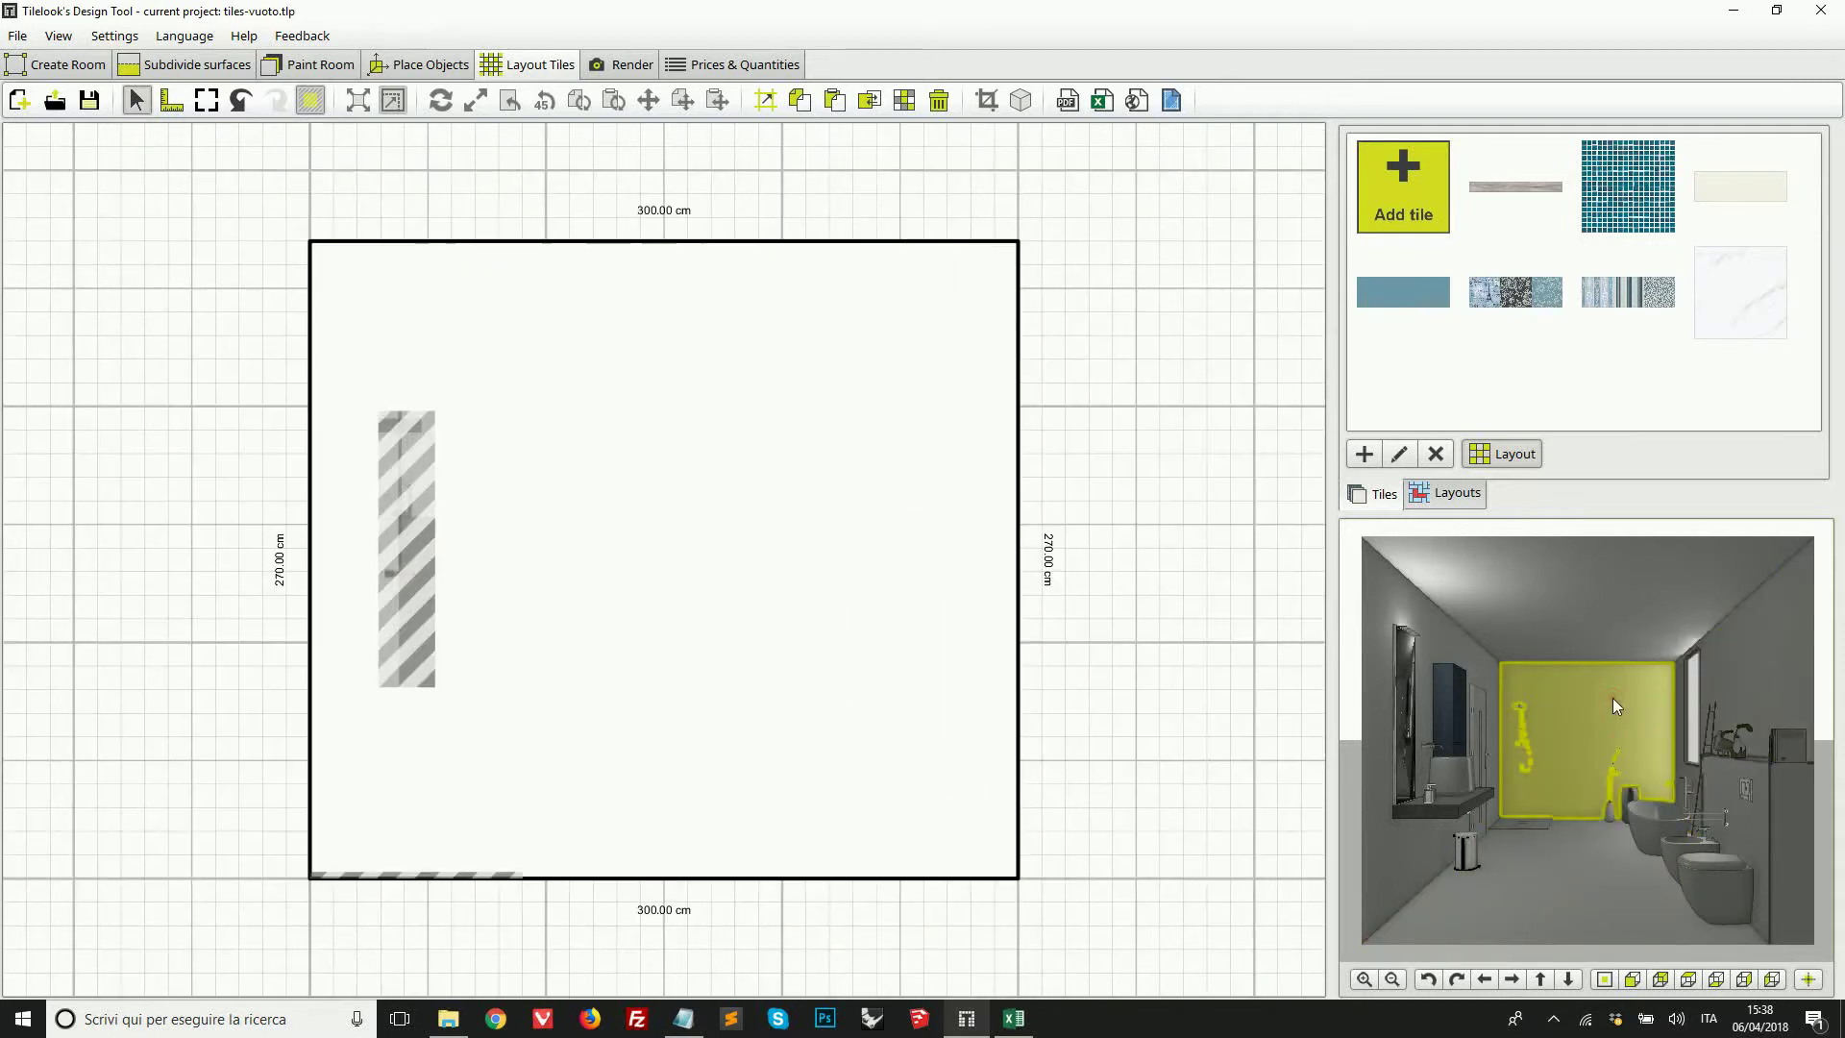
pyautogui.click(1443, 634)
pyautogui.click(1442, 630)
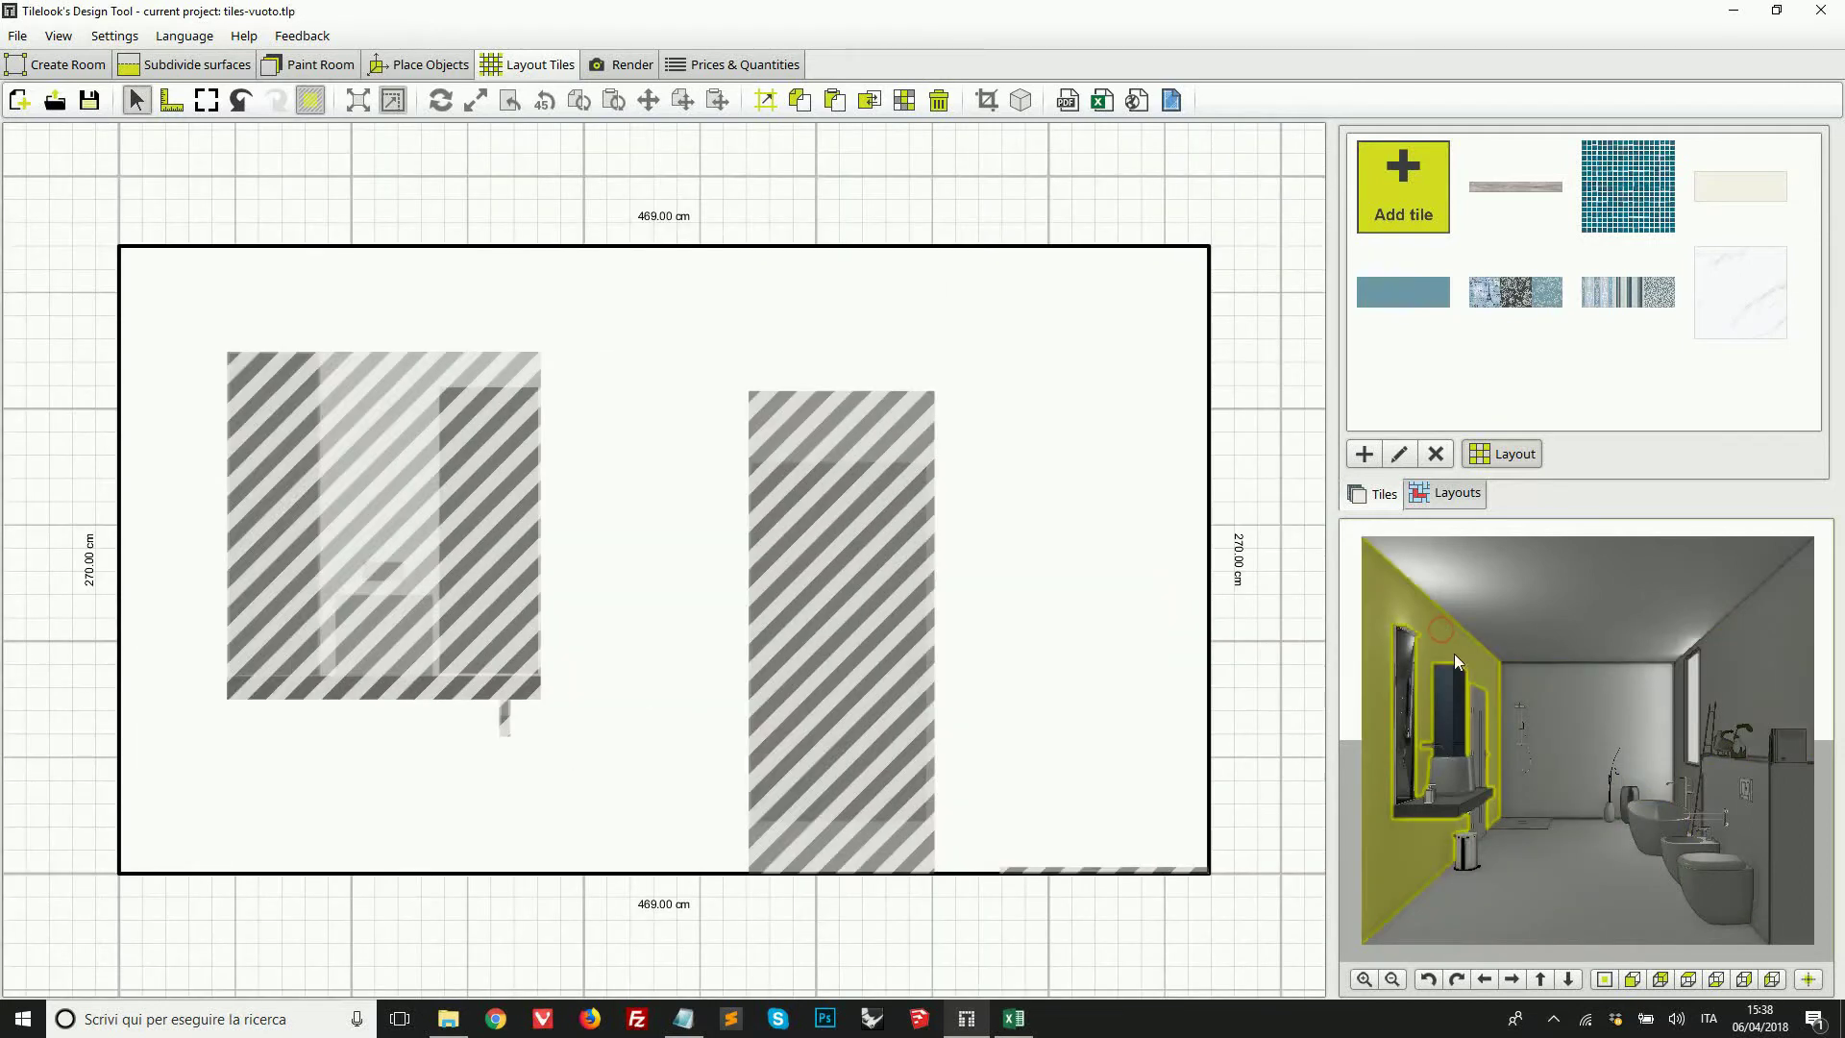
pyautogui.click(1585, 709)
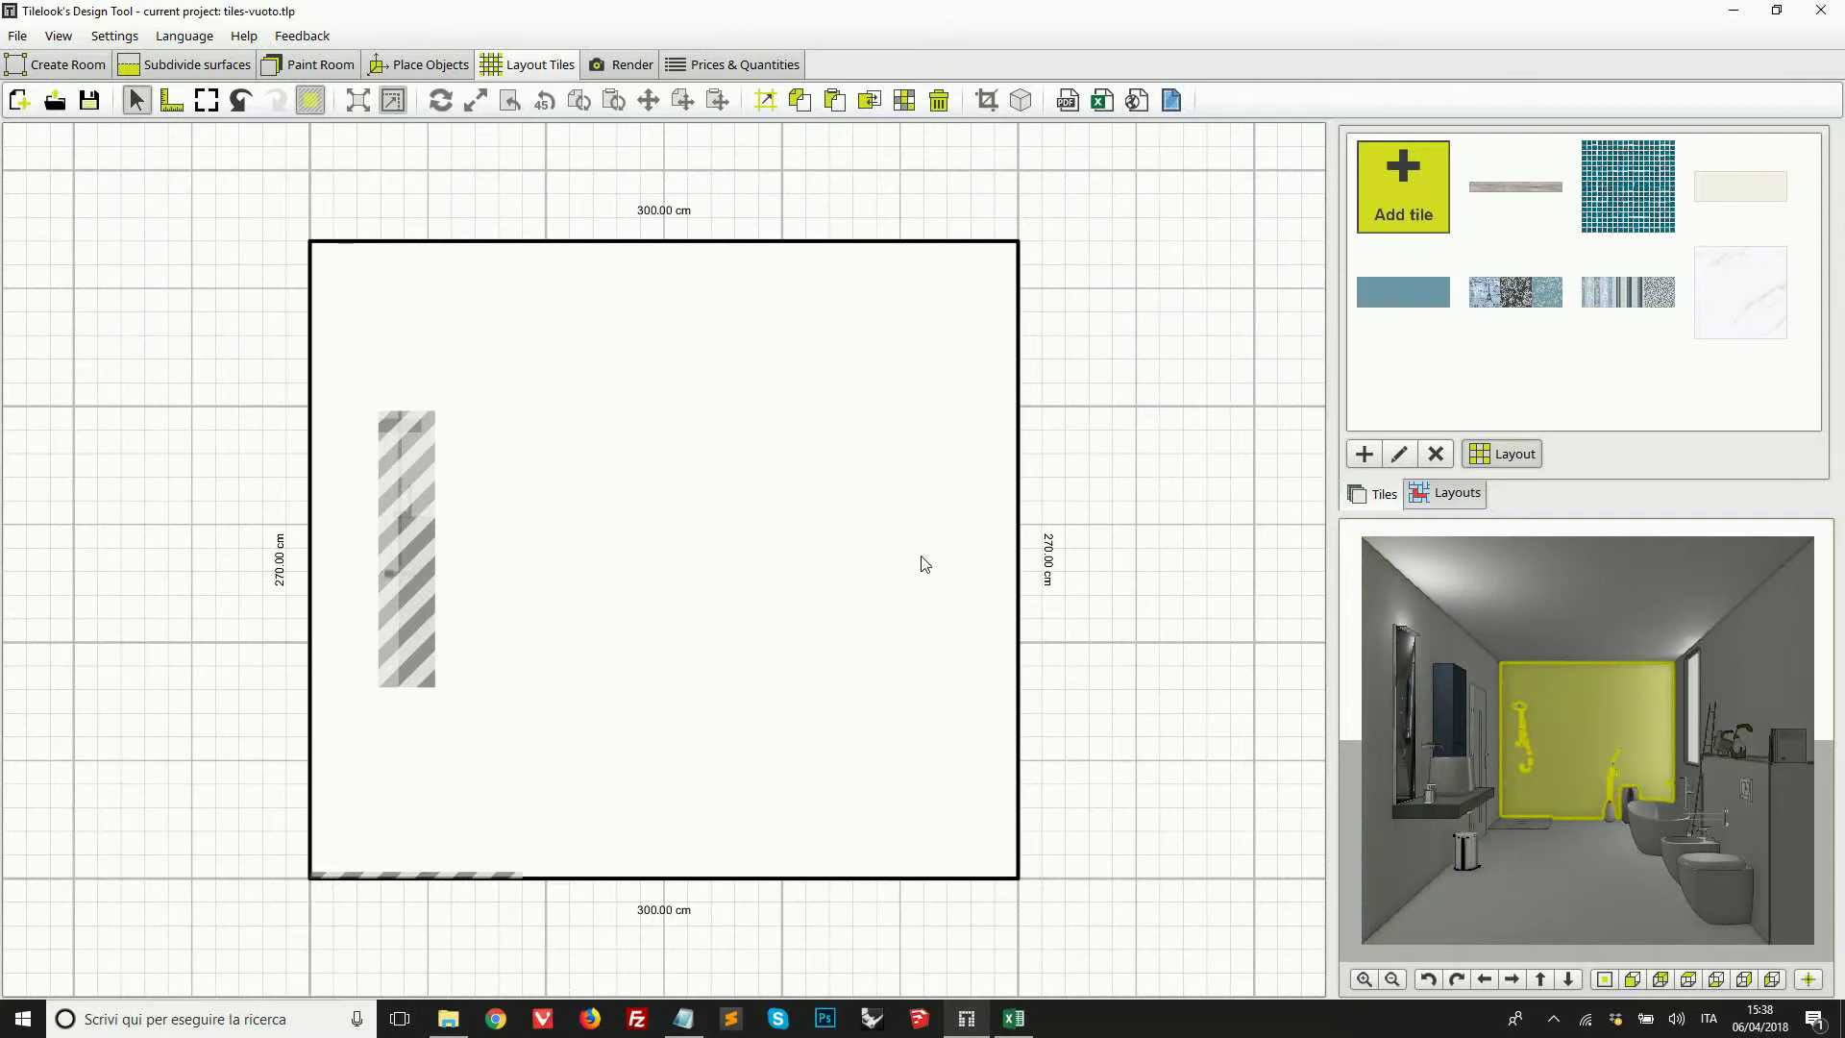
pyautogui.click(1712, 311)
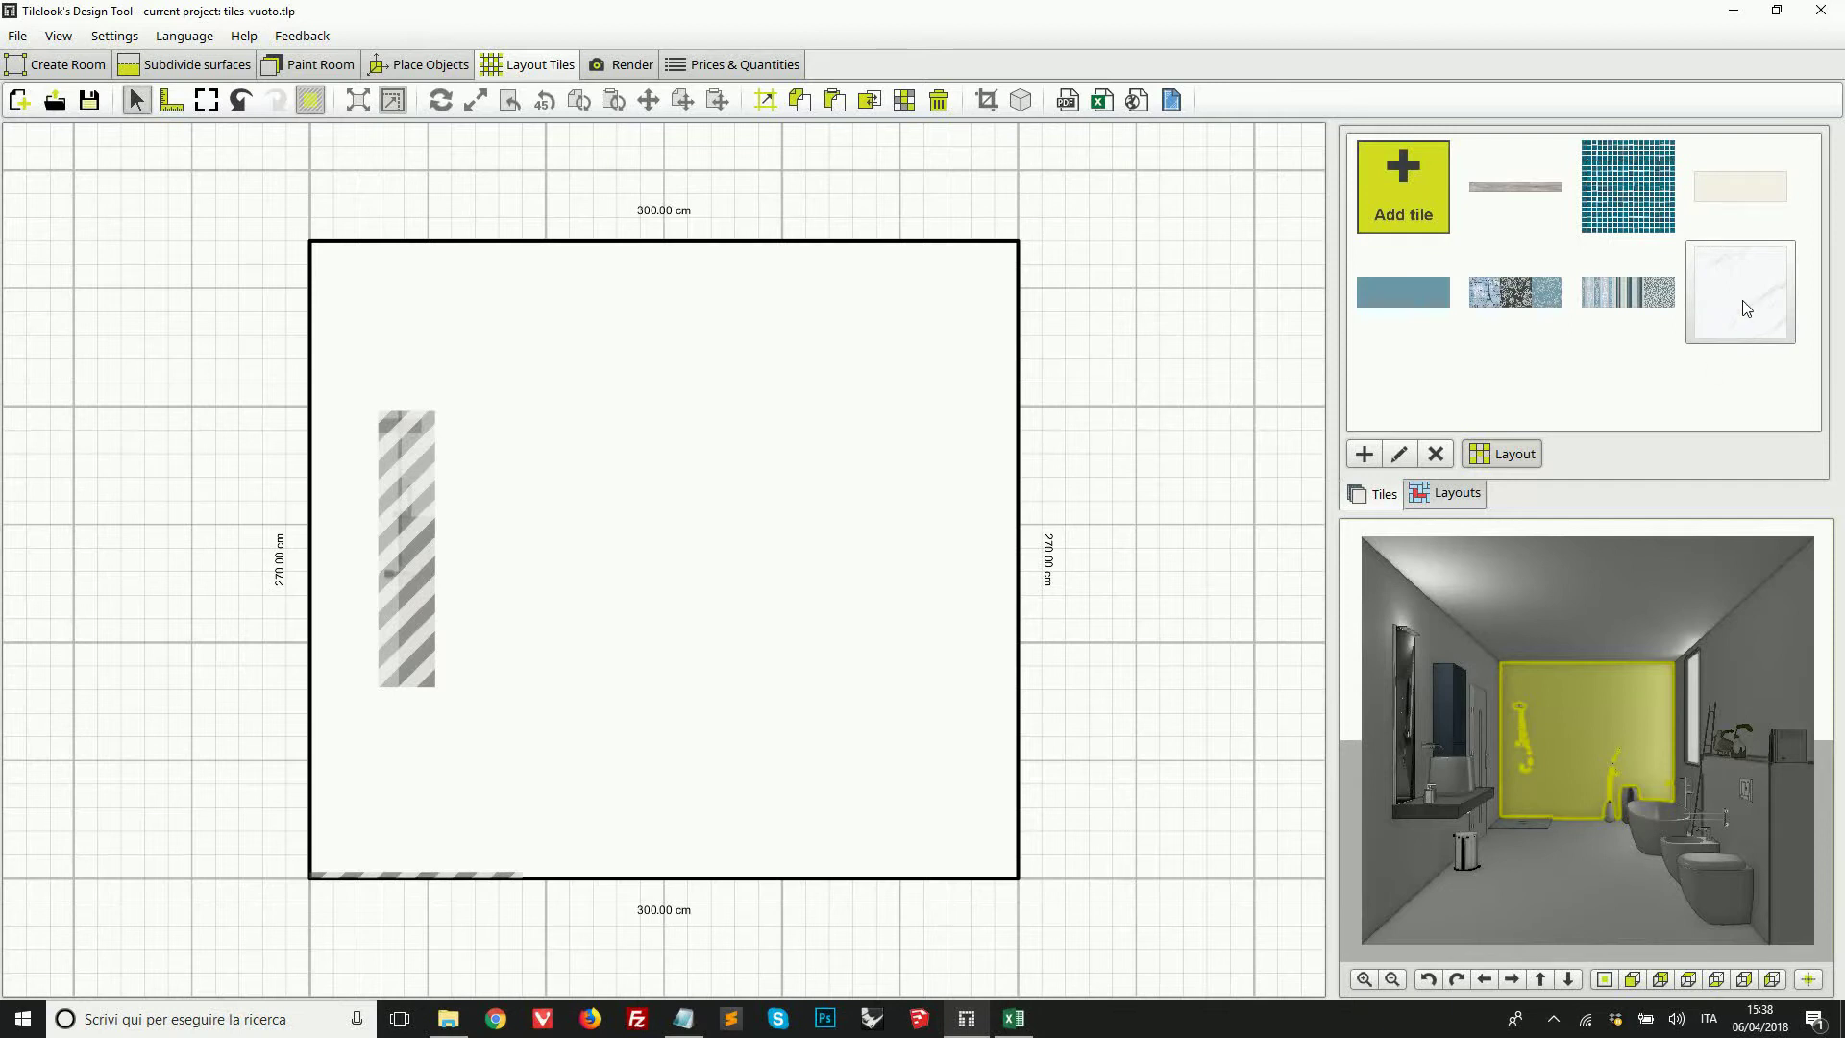
pyautogui.moveTo(1754, 291); pyautogui.dragTo(605, 474)
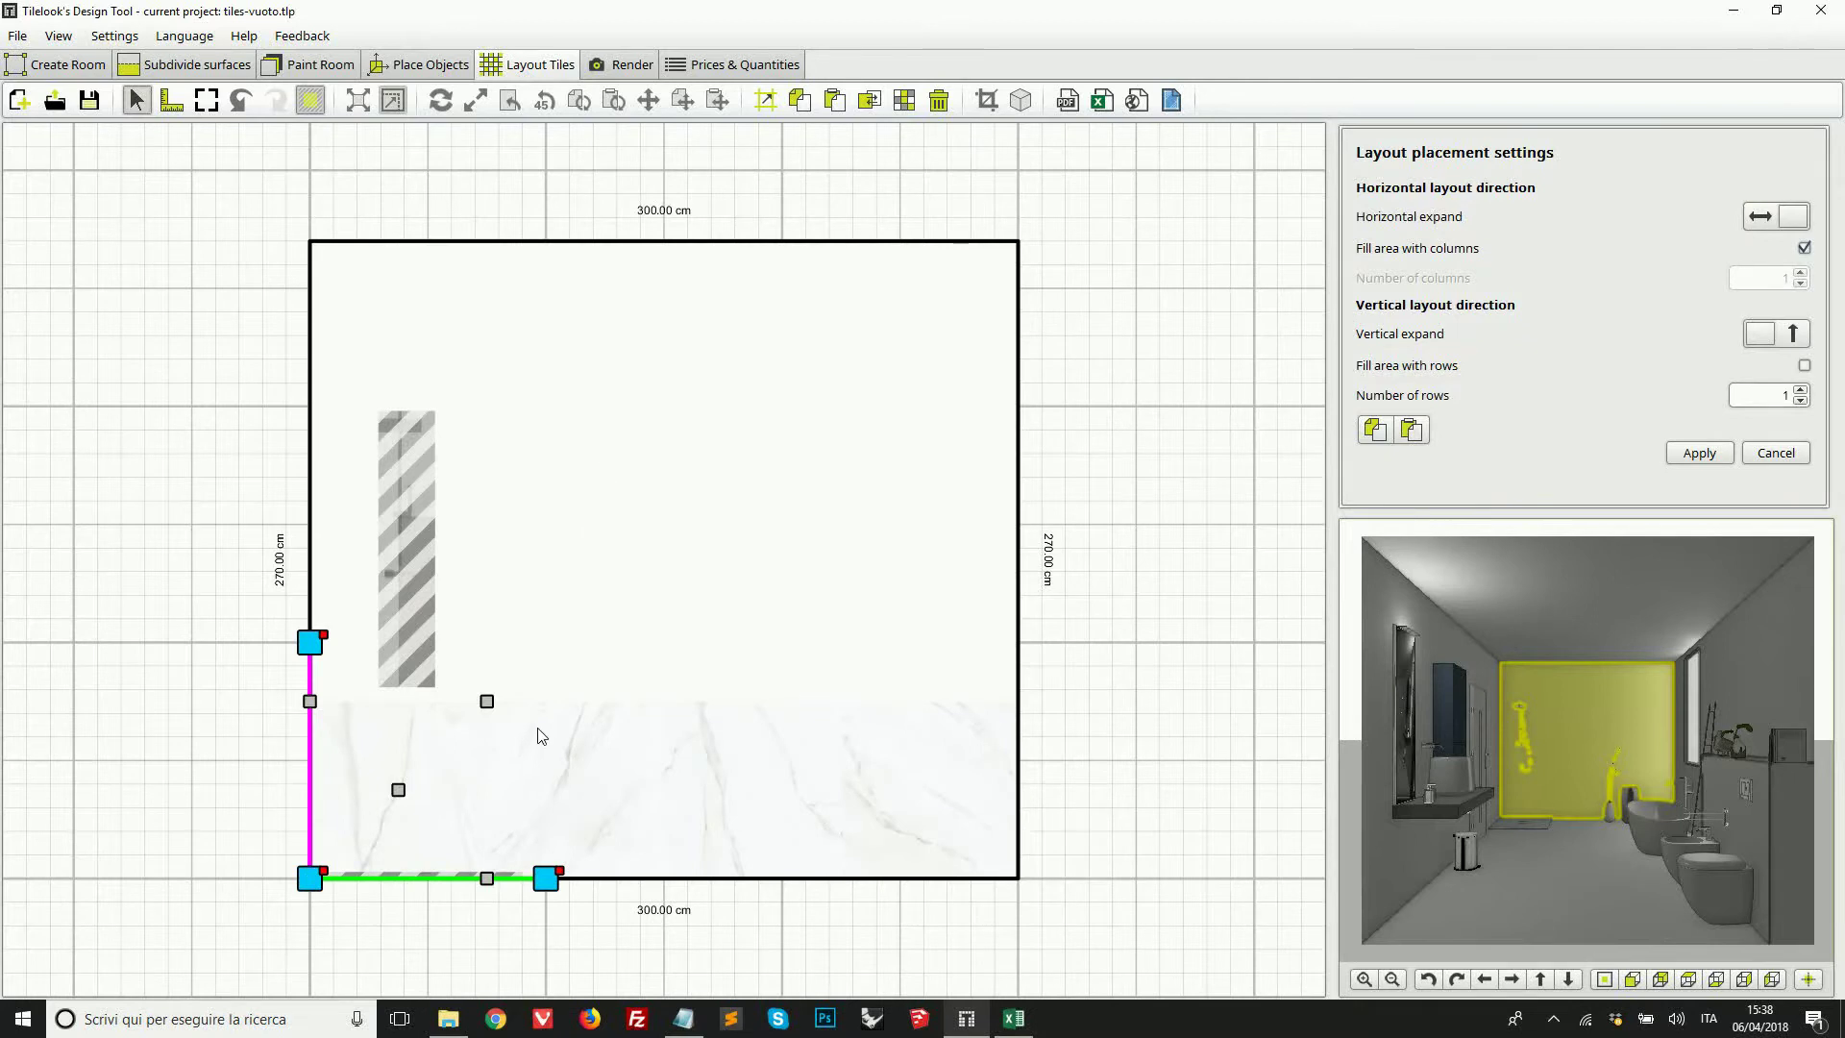
# Step: Try the marble layout with up to 4 rows and with rows filling the area, returning it to a single row
pyautogui.scroll(1, 543, 732)
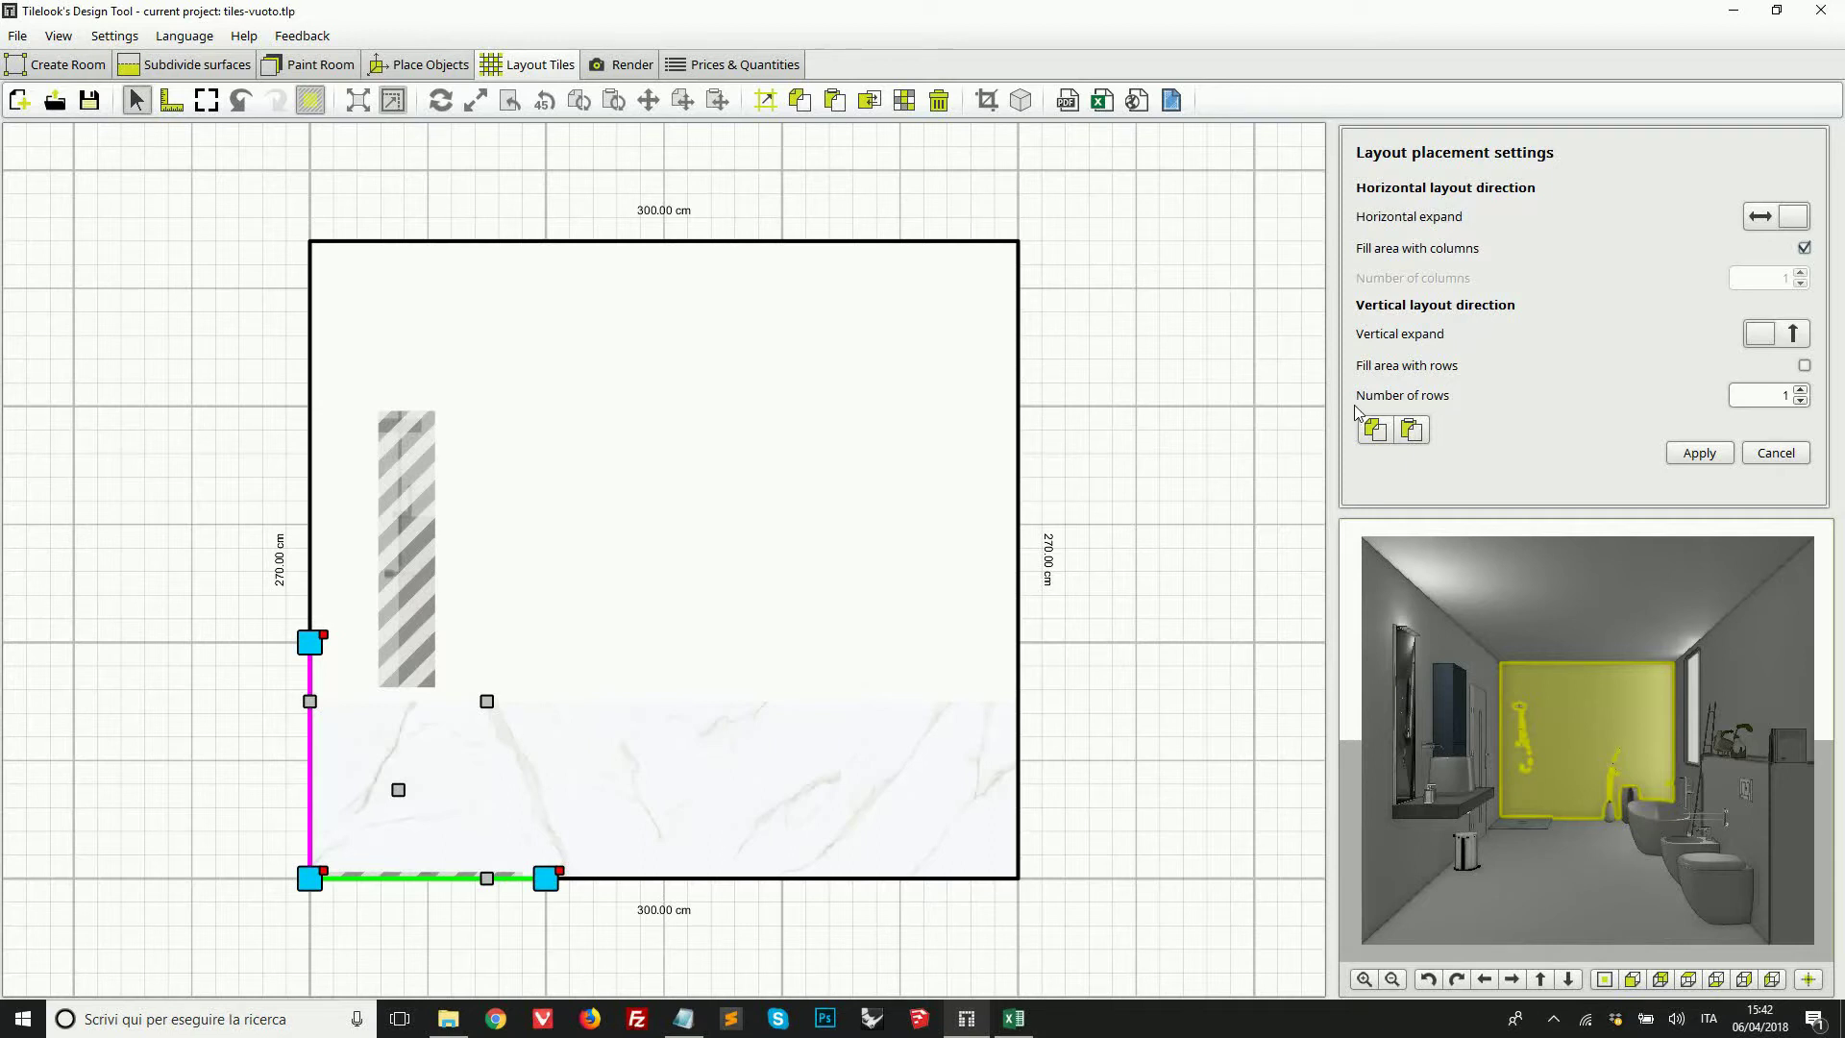
pyautogui.click(1802, 390)
pyautogui.click(1802, 389)
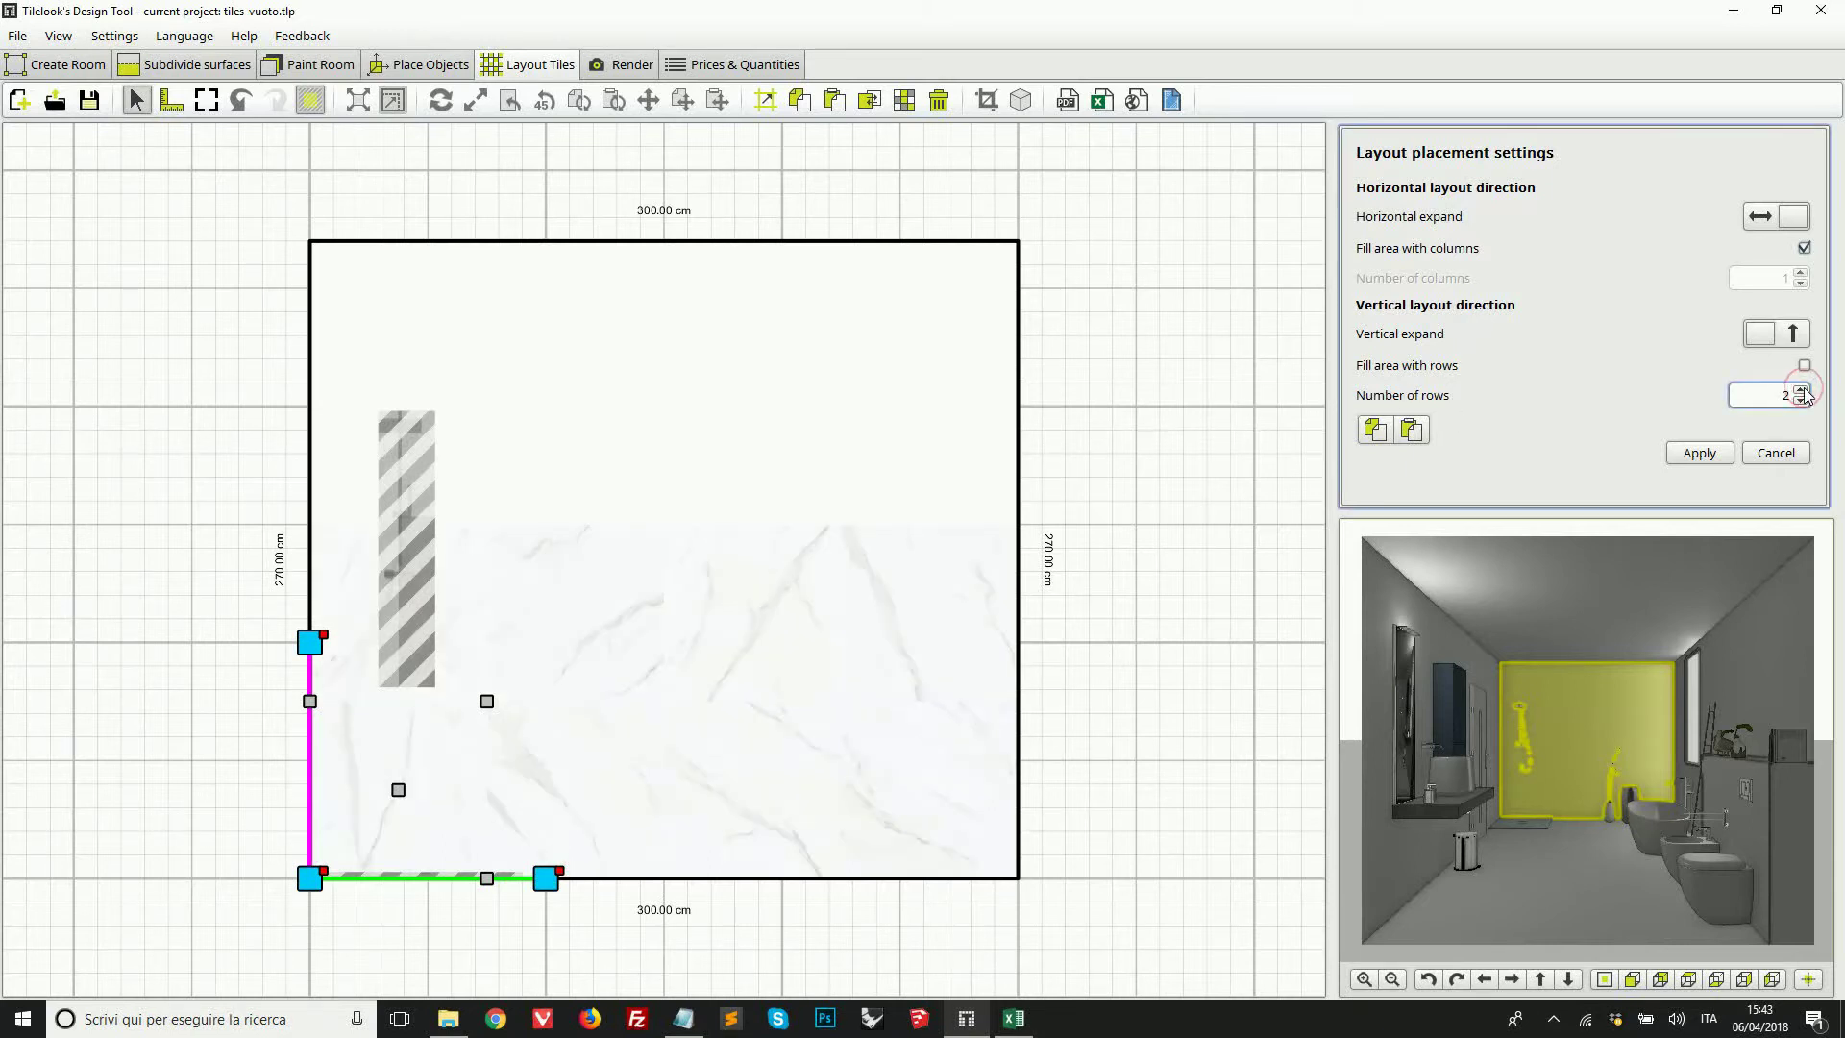
pyautogui.click(1802, 390)
pyautogui.click(1802, 401)
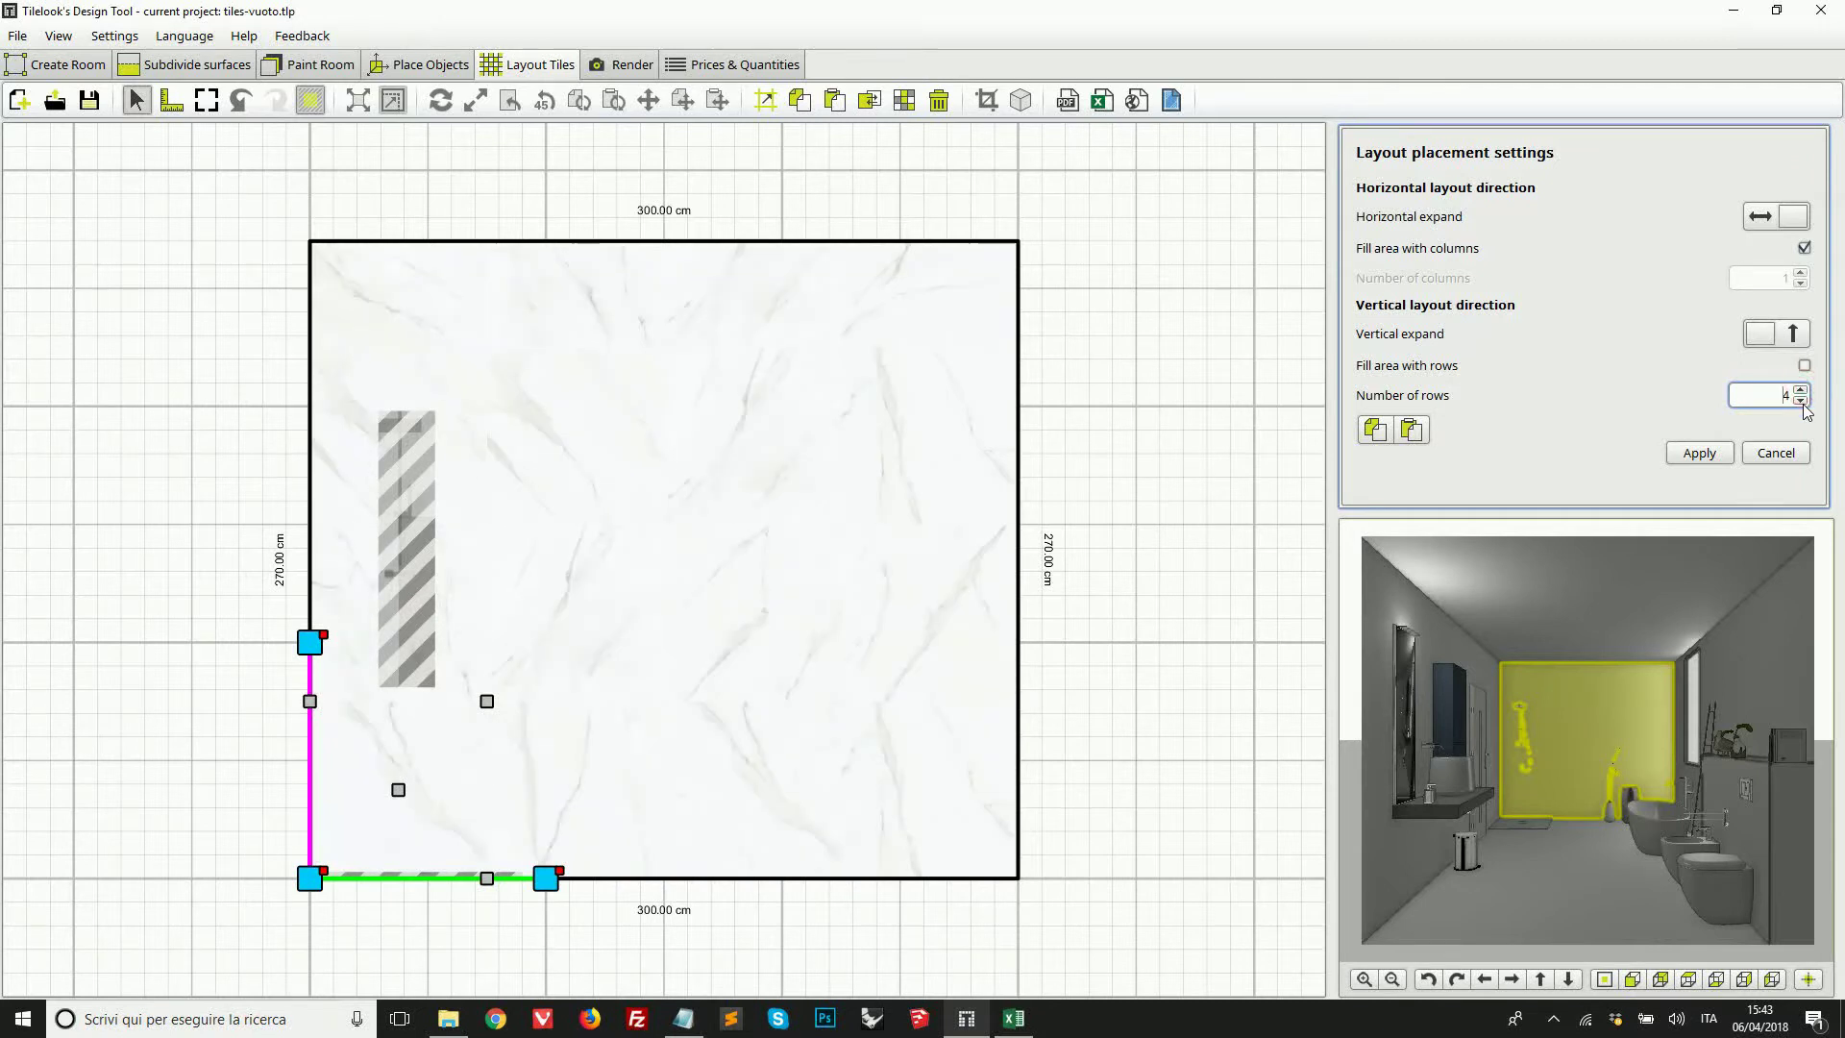
pyautogui.click(1803, 401)
pyautogui.click(1802, 400)
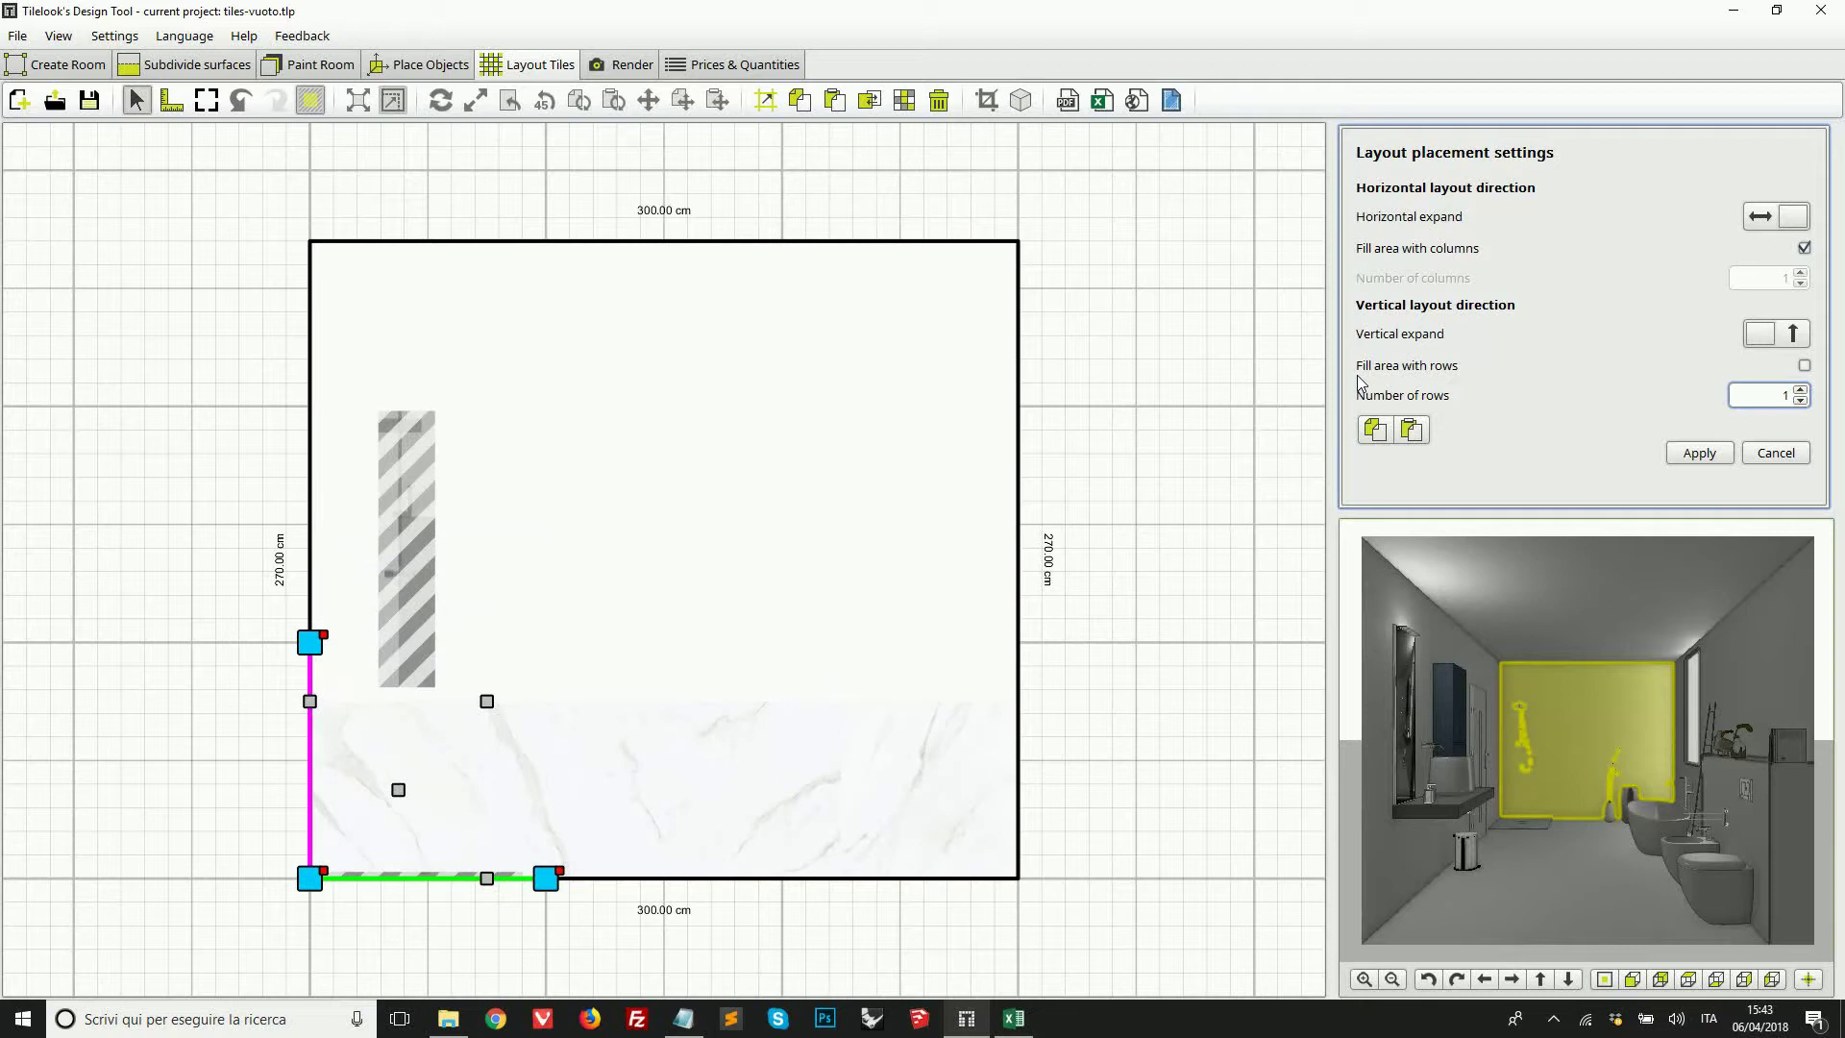
pyautogui.click(1804, 366)
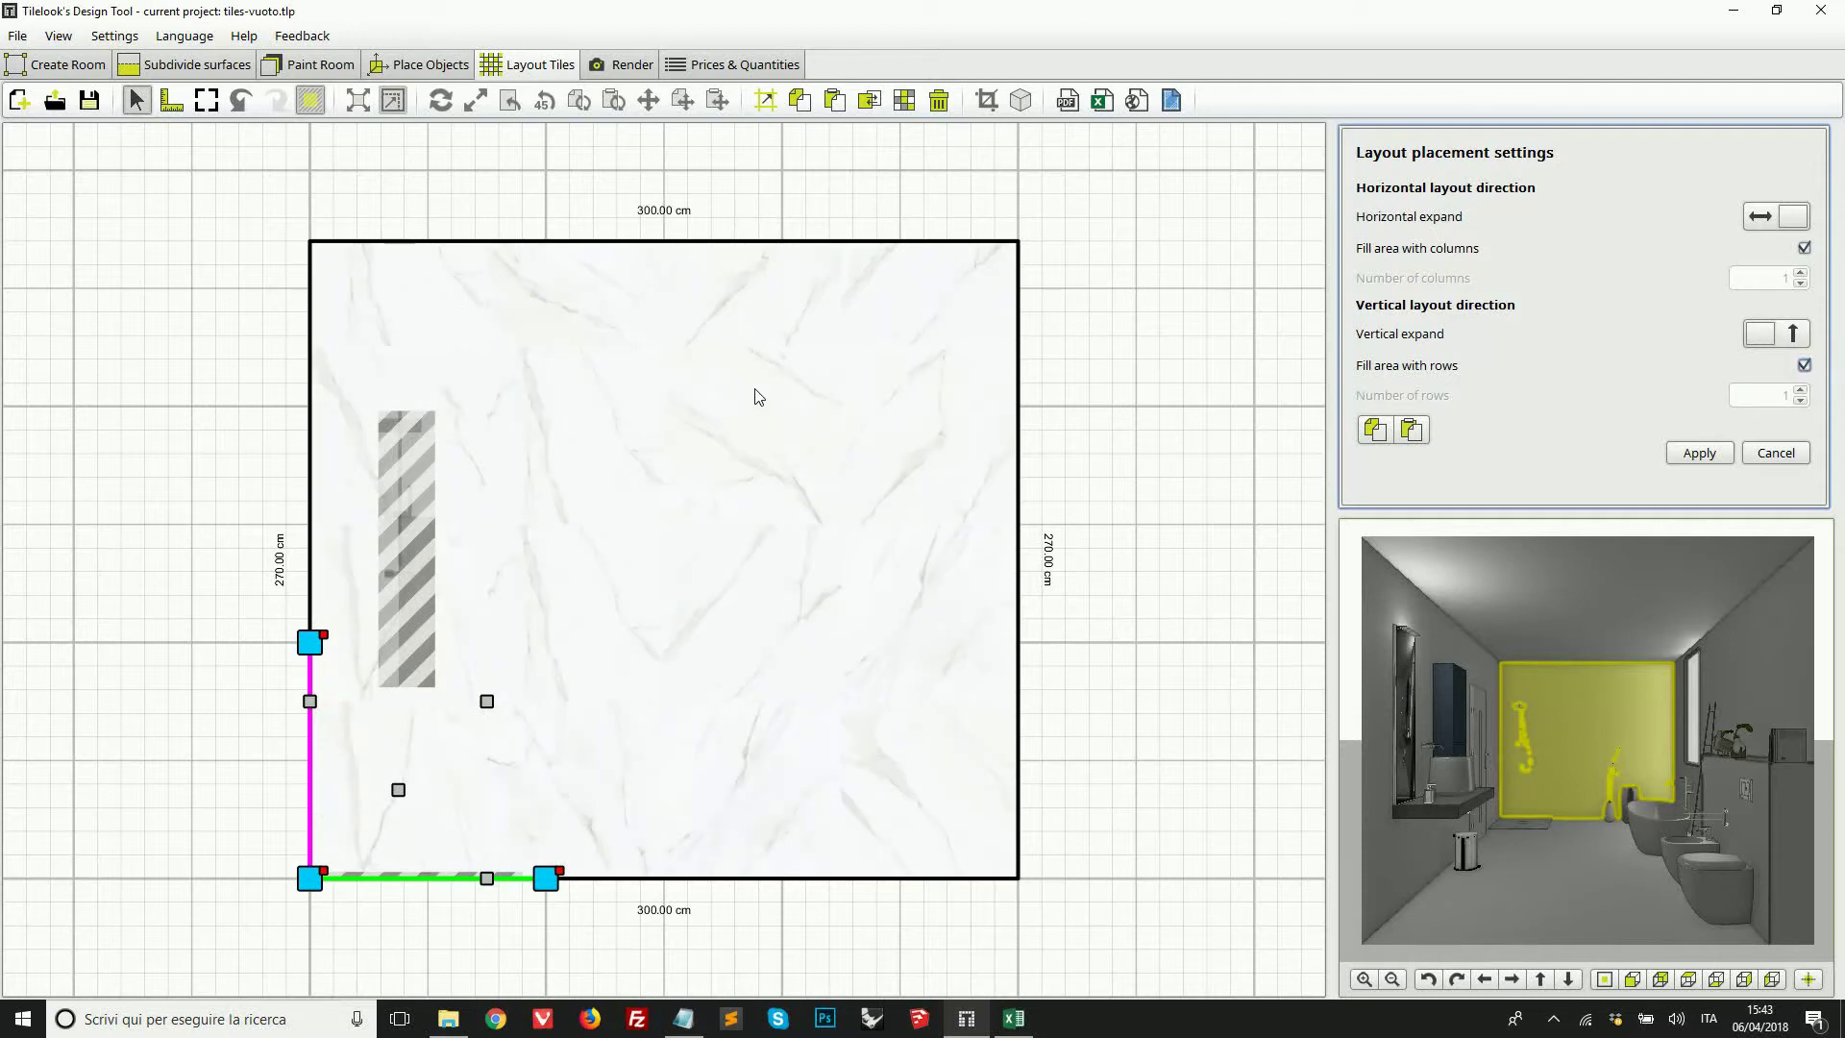
pyautogui.click(1804, 366)
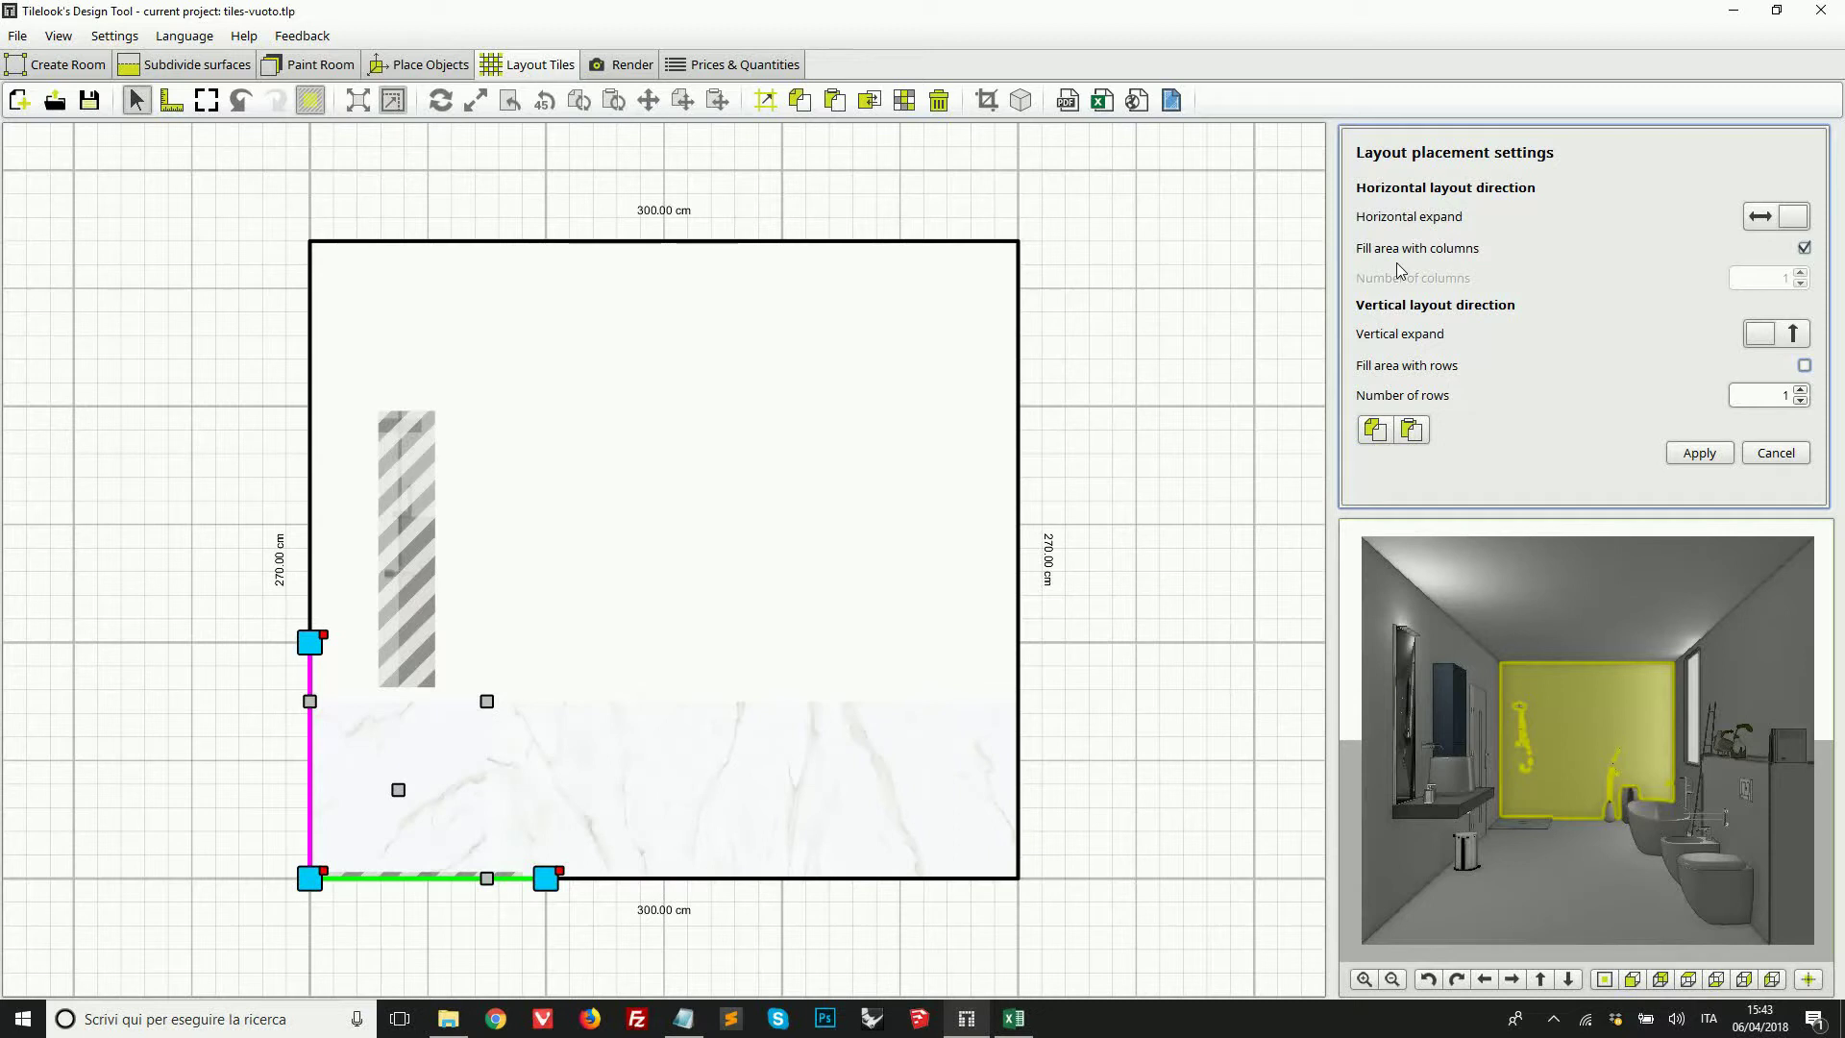
# Step: Turn off column filling for the marble layout, set 4 columns and 2 rows, and apply it
pyautogui.click(1804, 249)
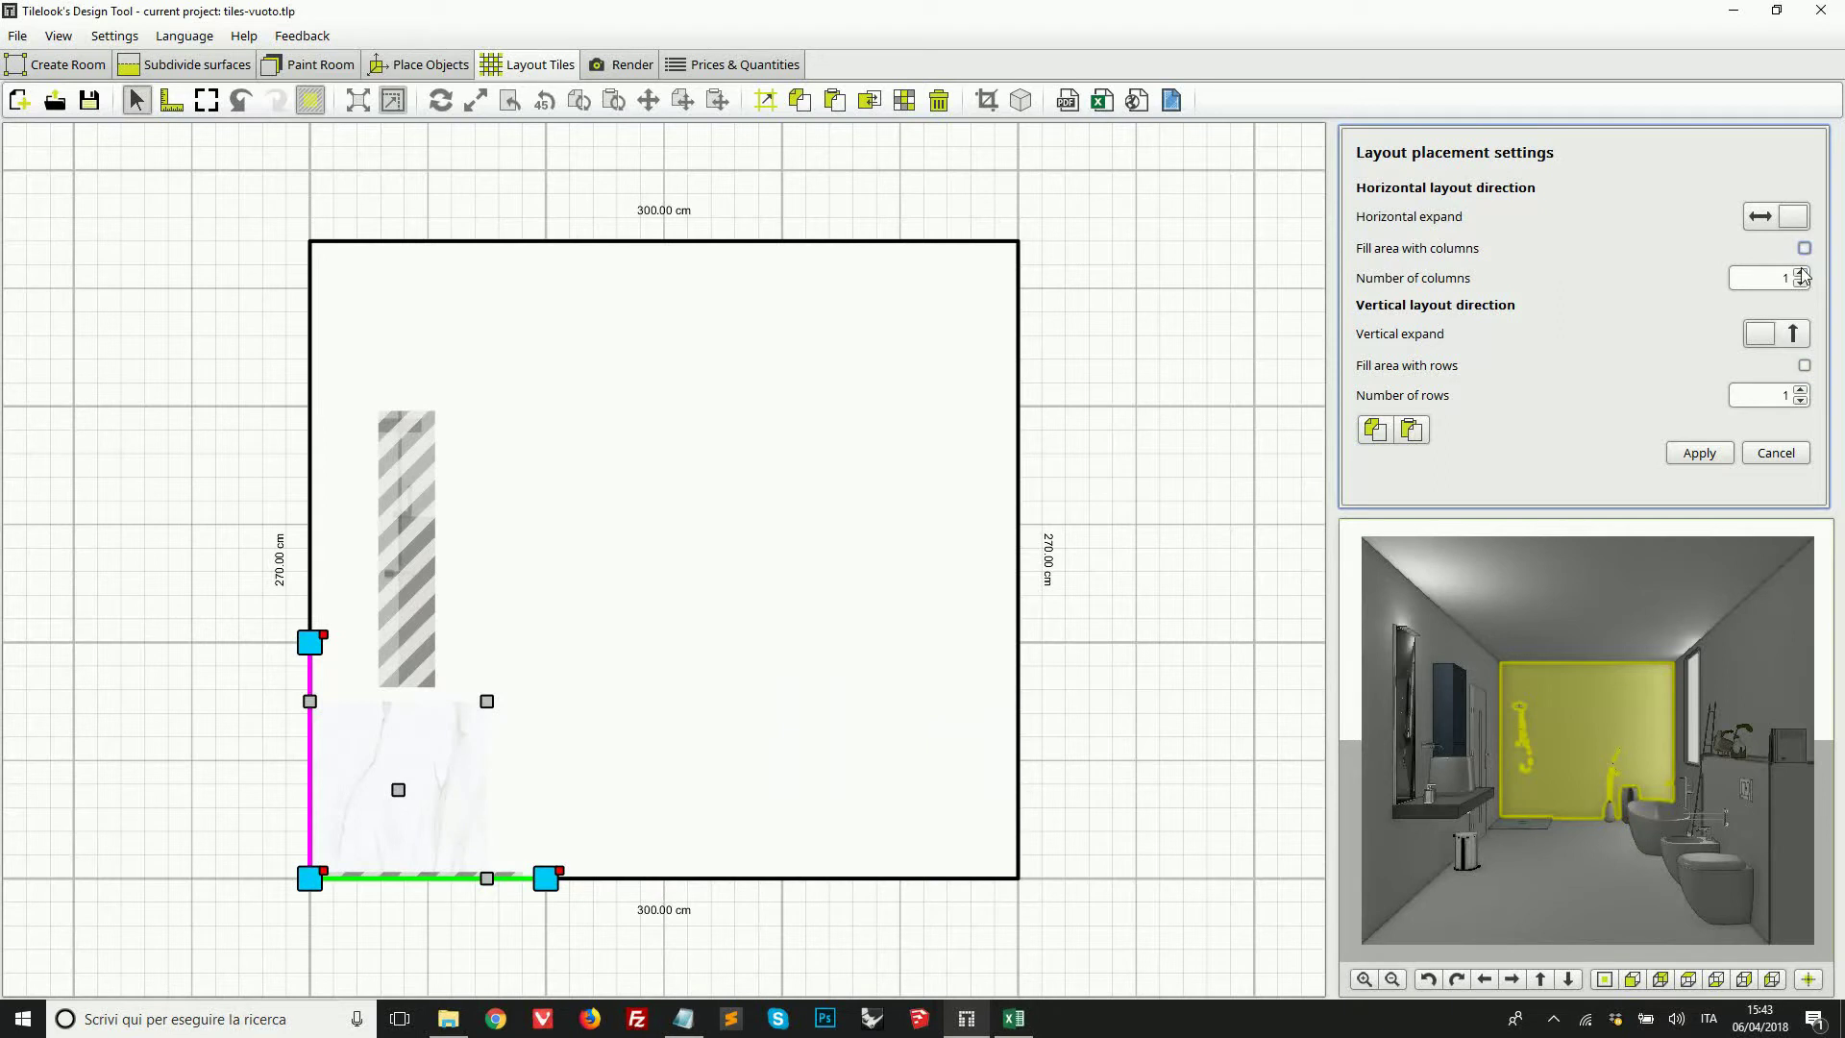
pyautogui.click(1802, 274)
pyautogui.click(1802, 273)
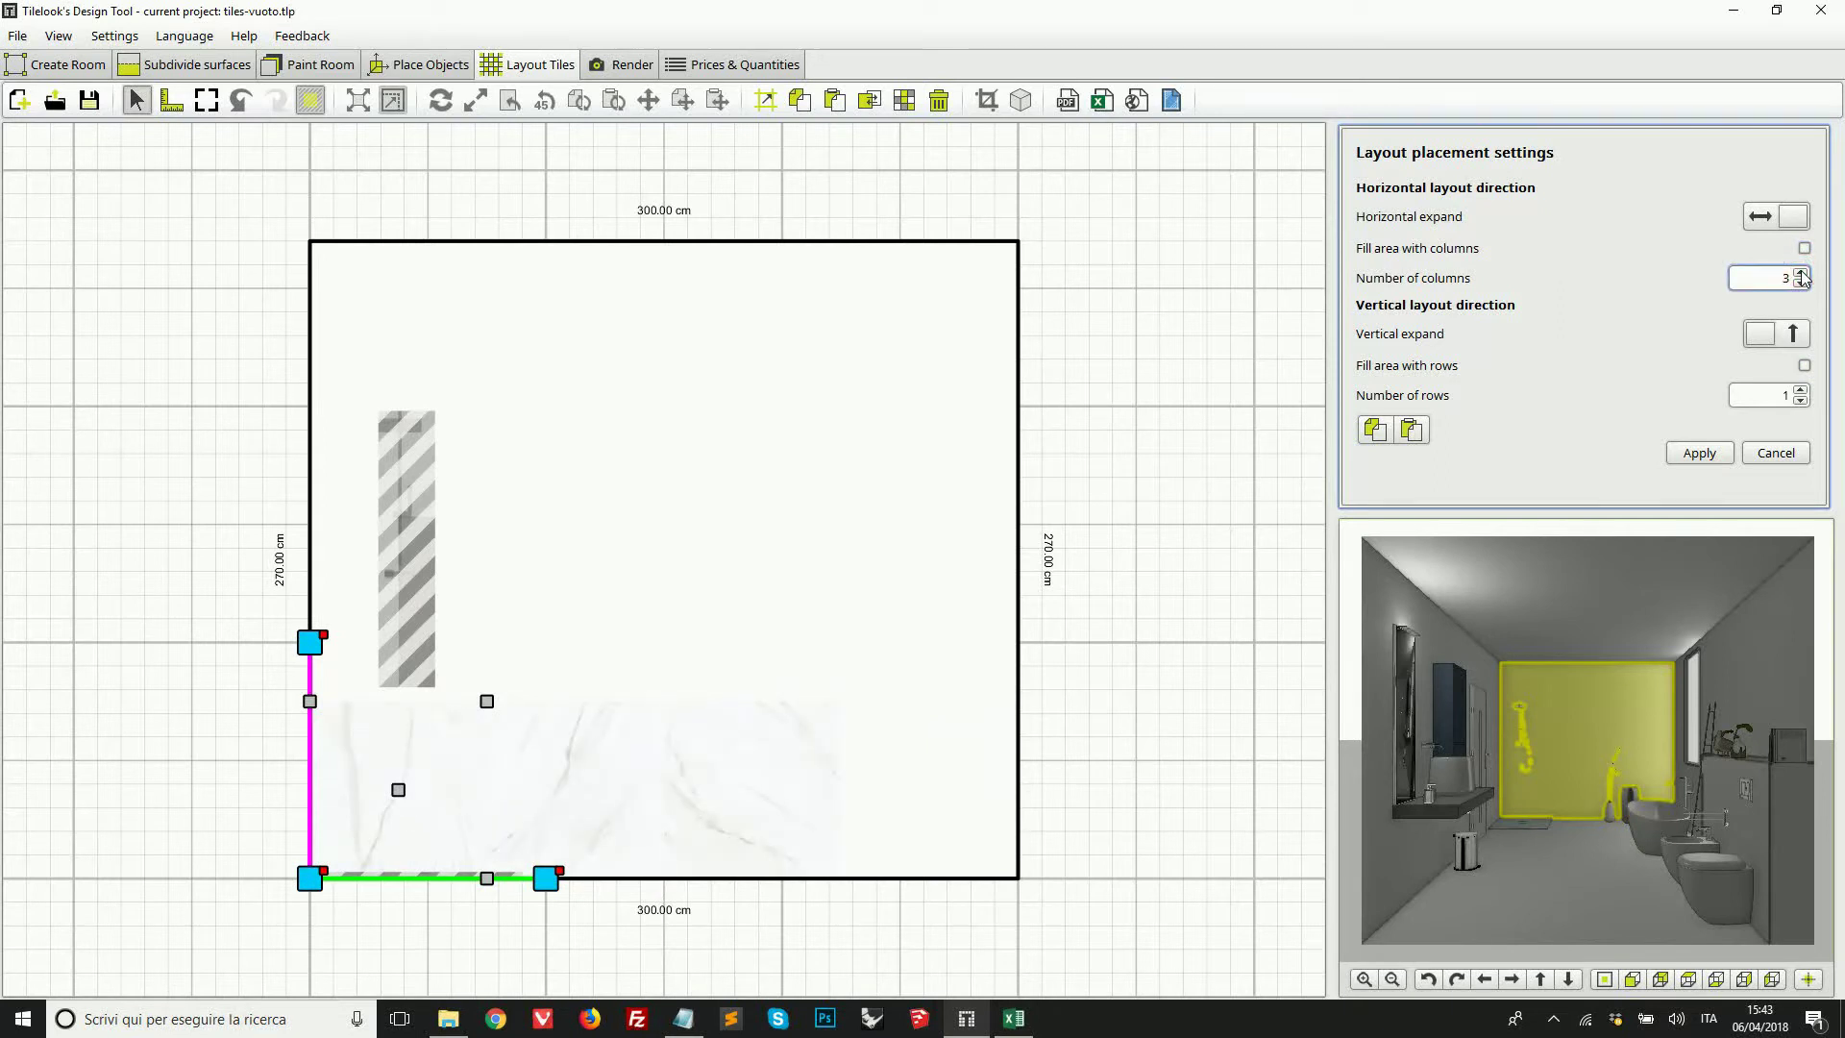
pyautogui.click(1801, 274)
pyautogui.click(1799, 390)
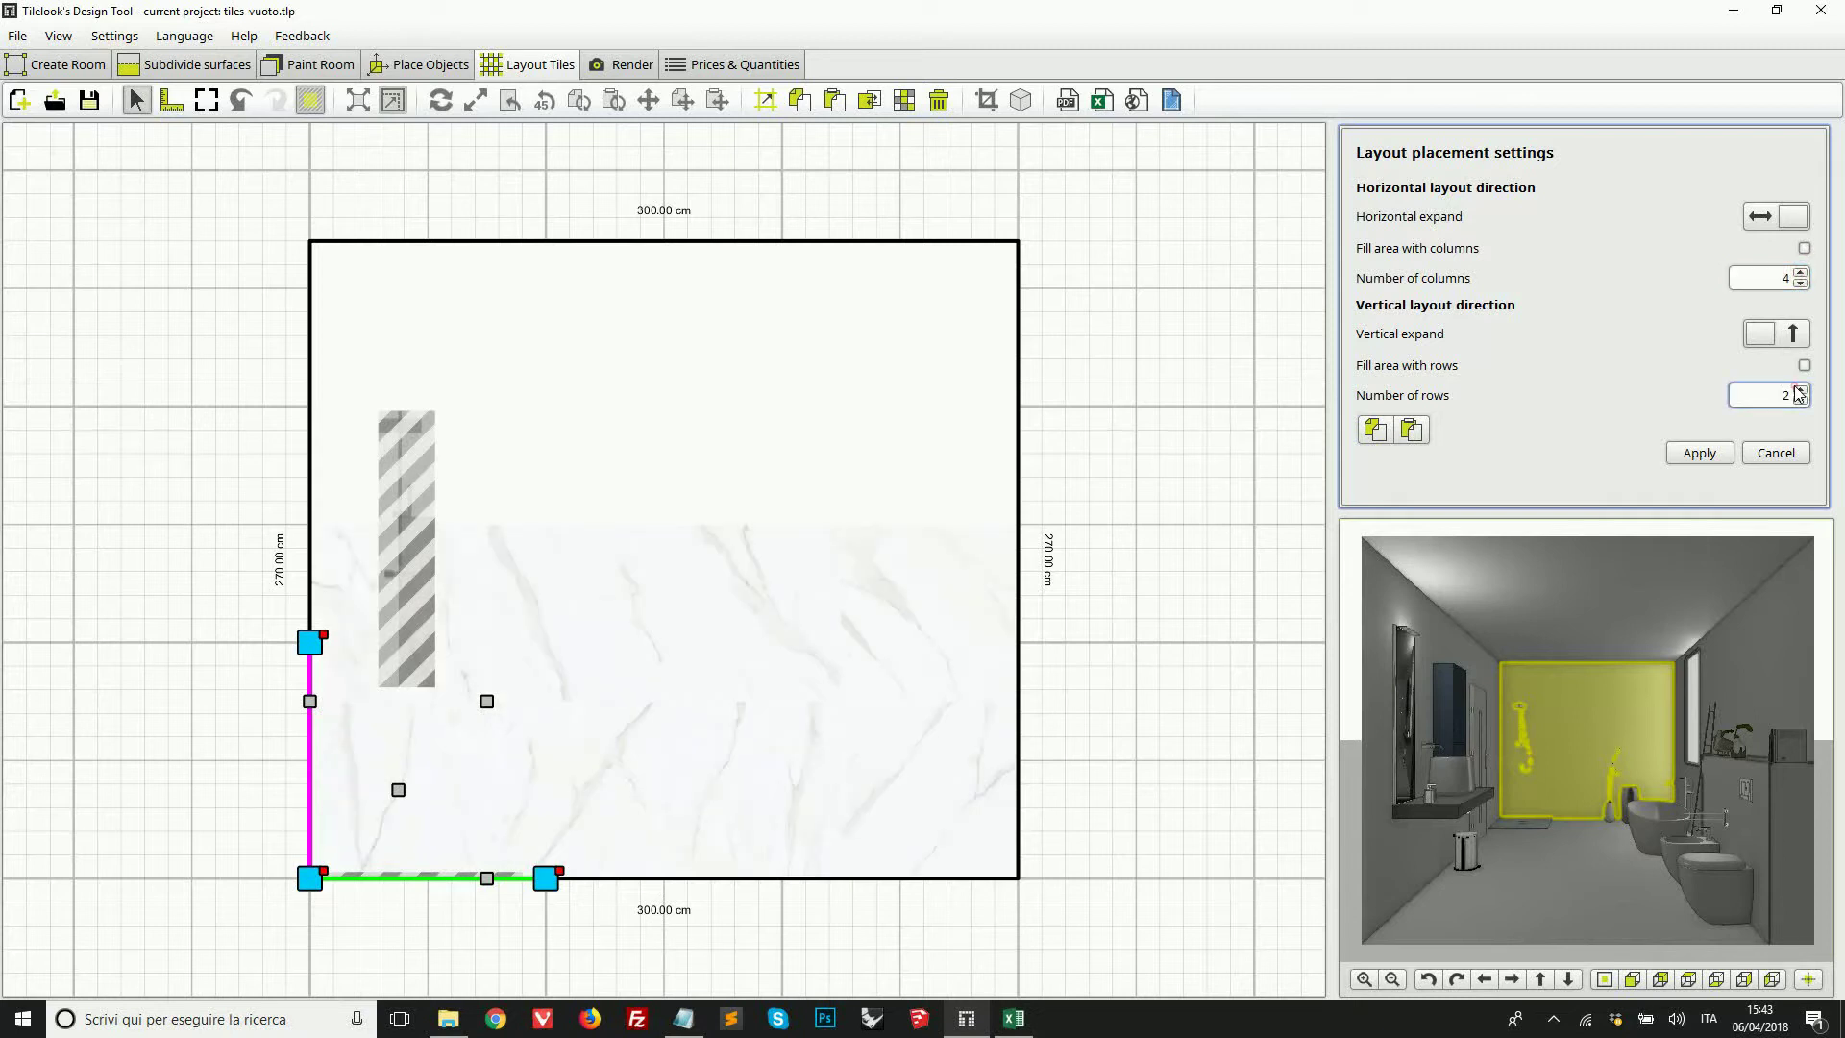
pyautogui.click(1697, 456)
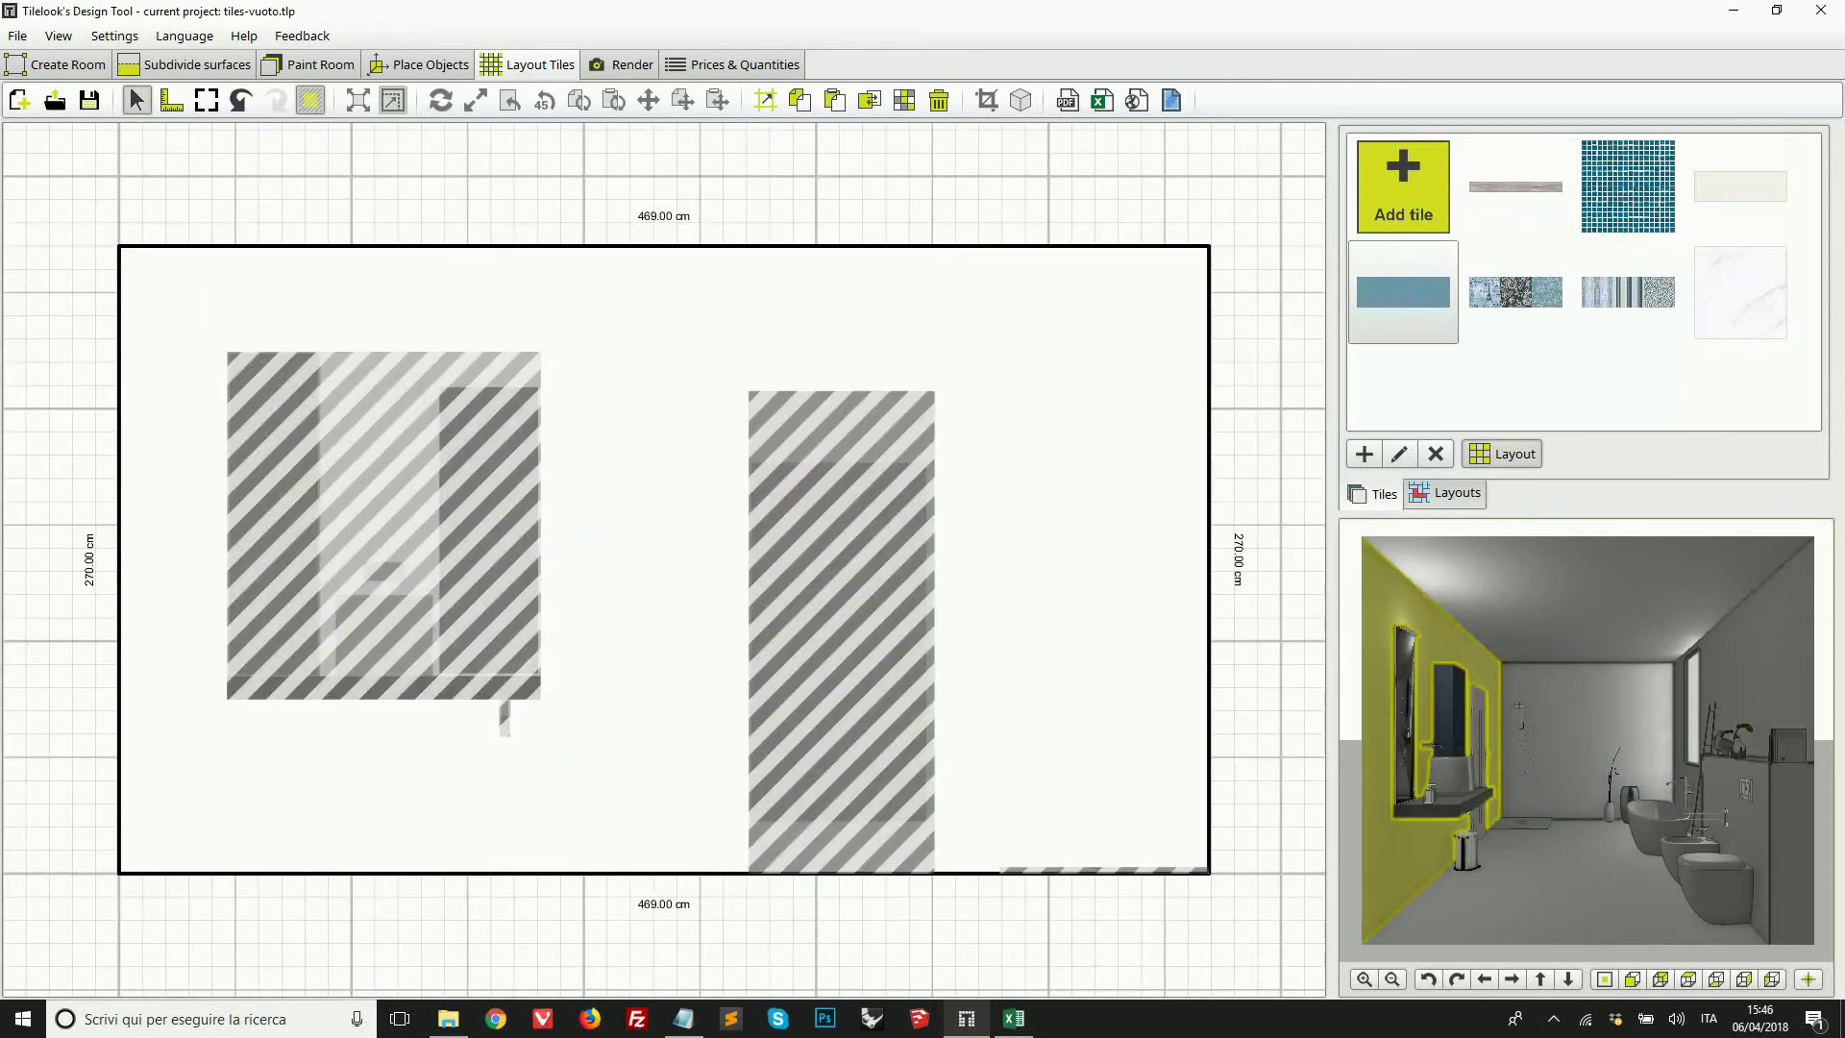
# Step: Place the cream tile on the washbasin wall with column filling off, using 3 columns and 3 rows
pyautogui.click(1737, 197)
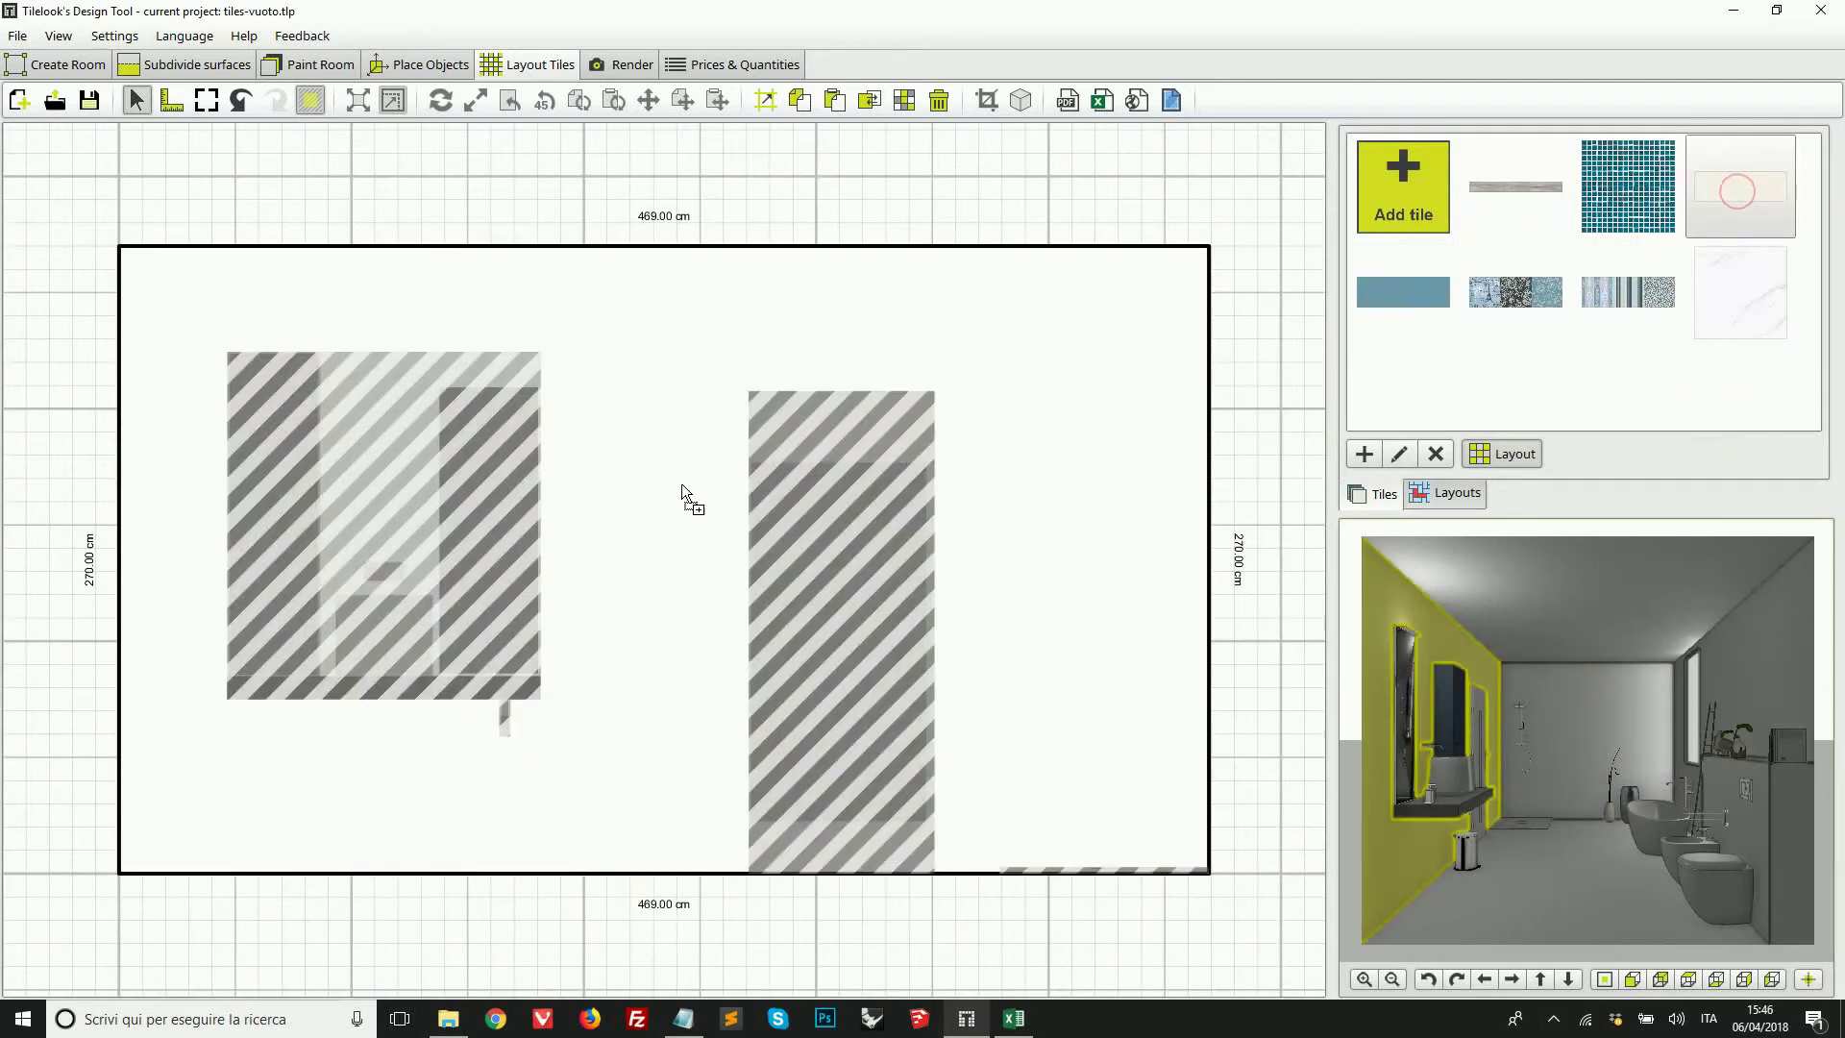
pyautogui.click(481, 812)
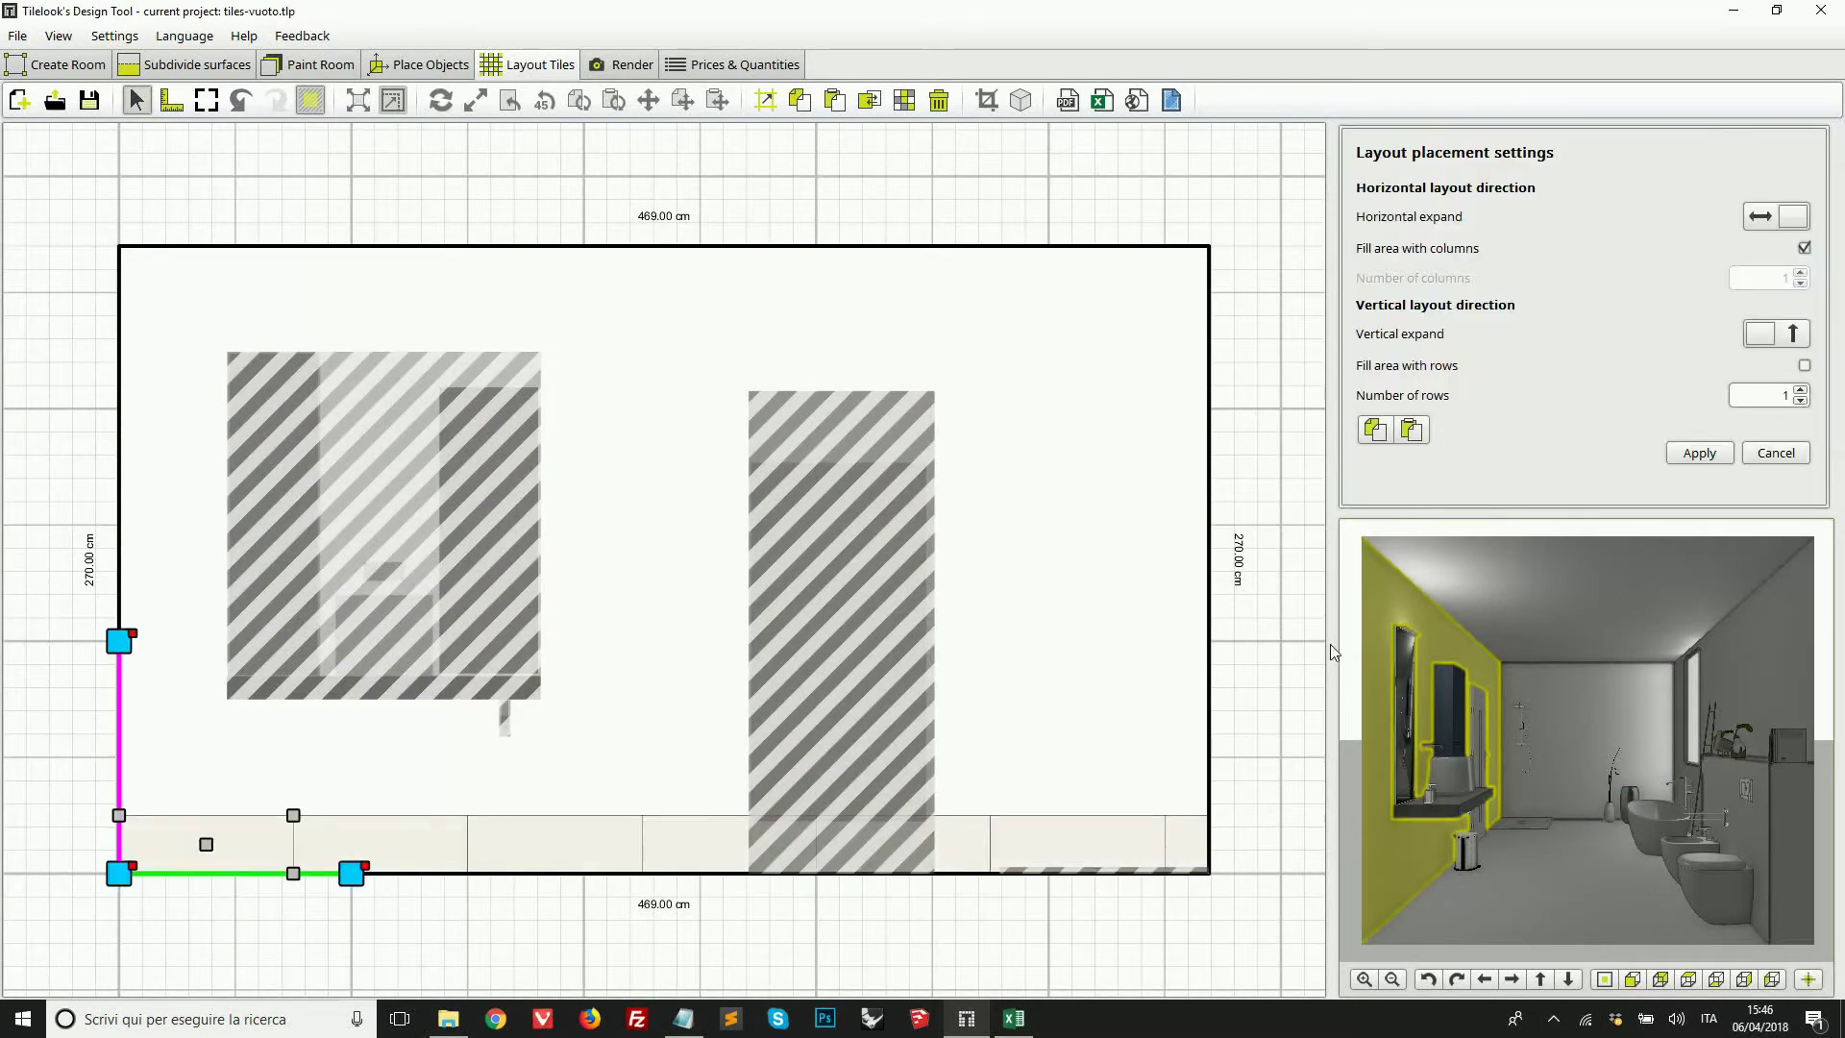
pyautogui.click(1804, 248)
pyautogui.click(1799, 273)
pyautogui.click(1799, 273)
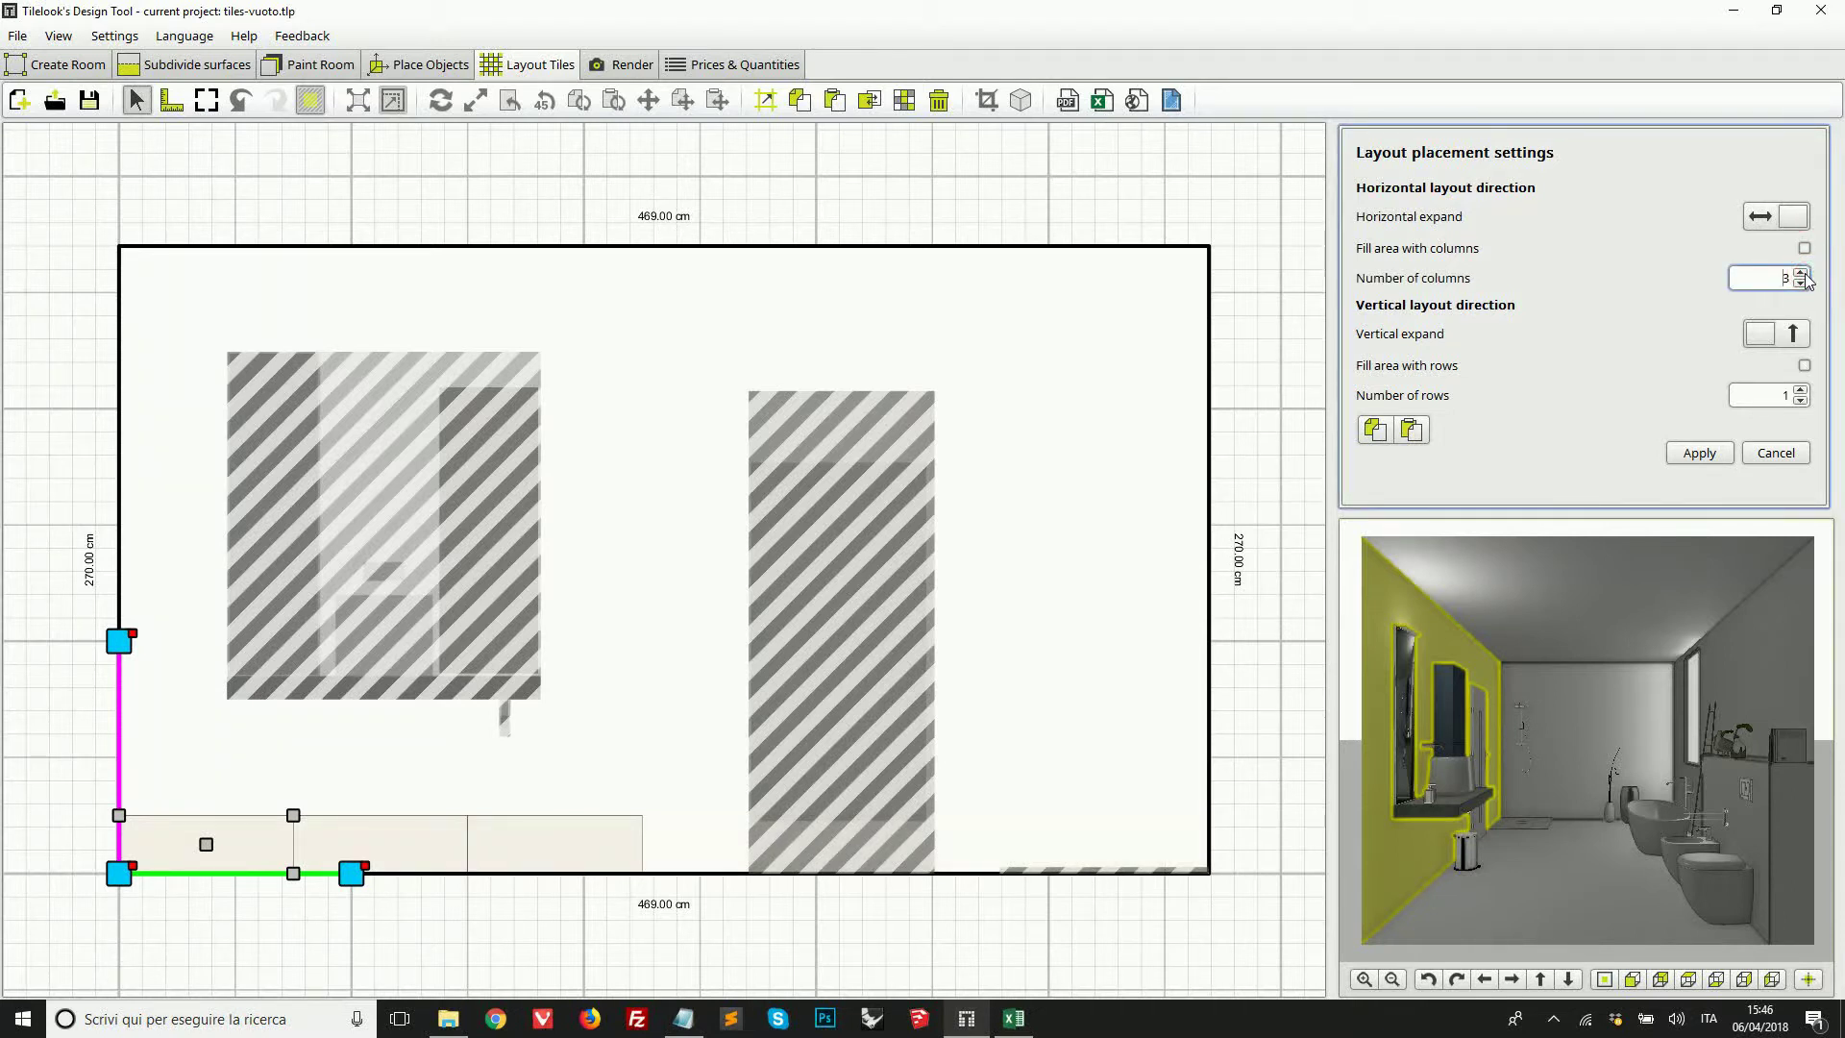
pyautogui.click(1800, 389)
pyautogui.click(1800, 389)
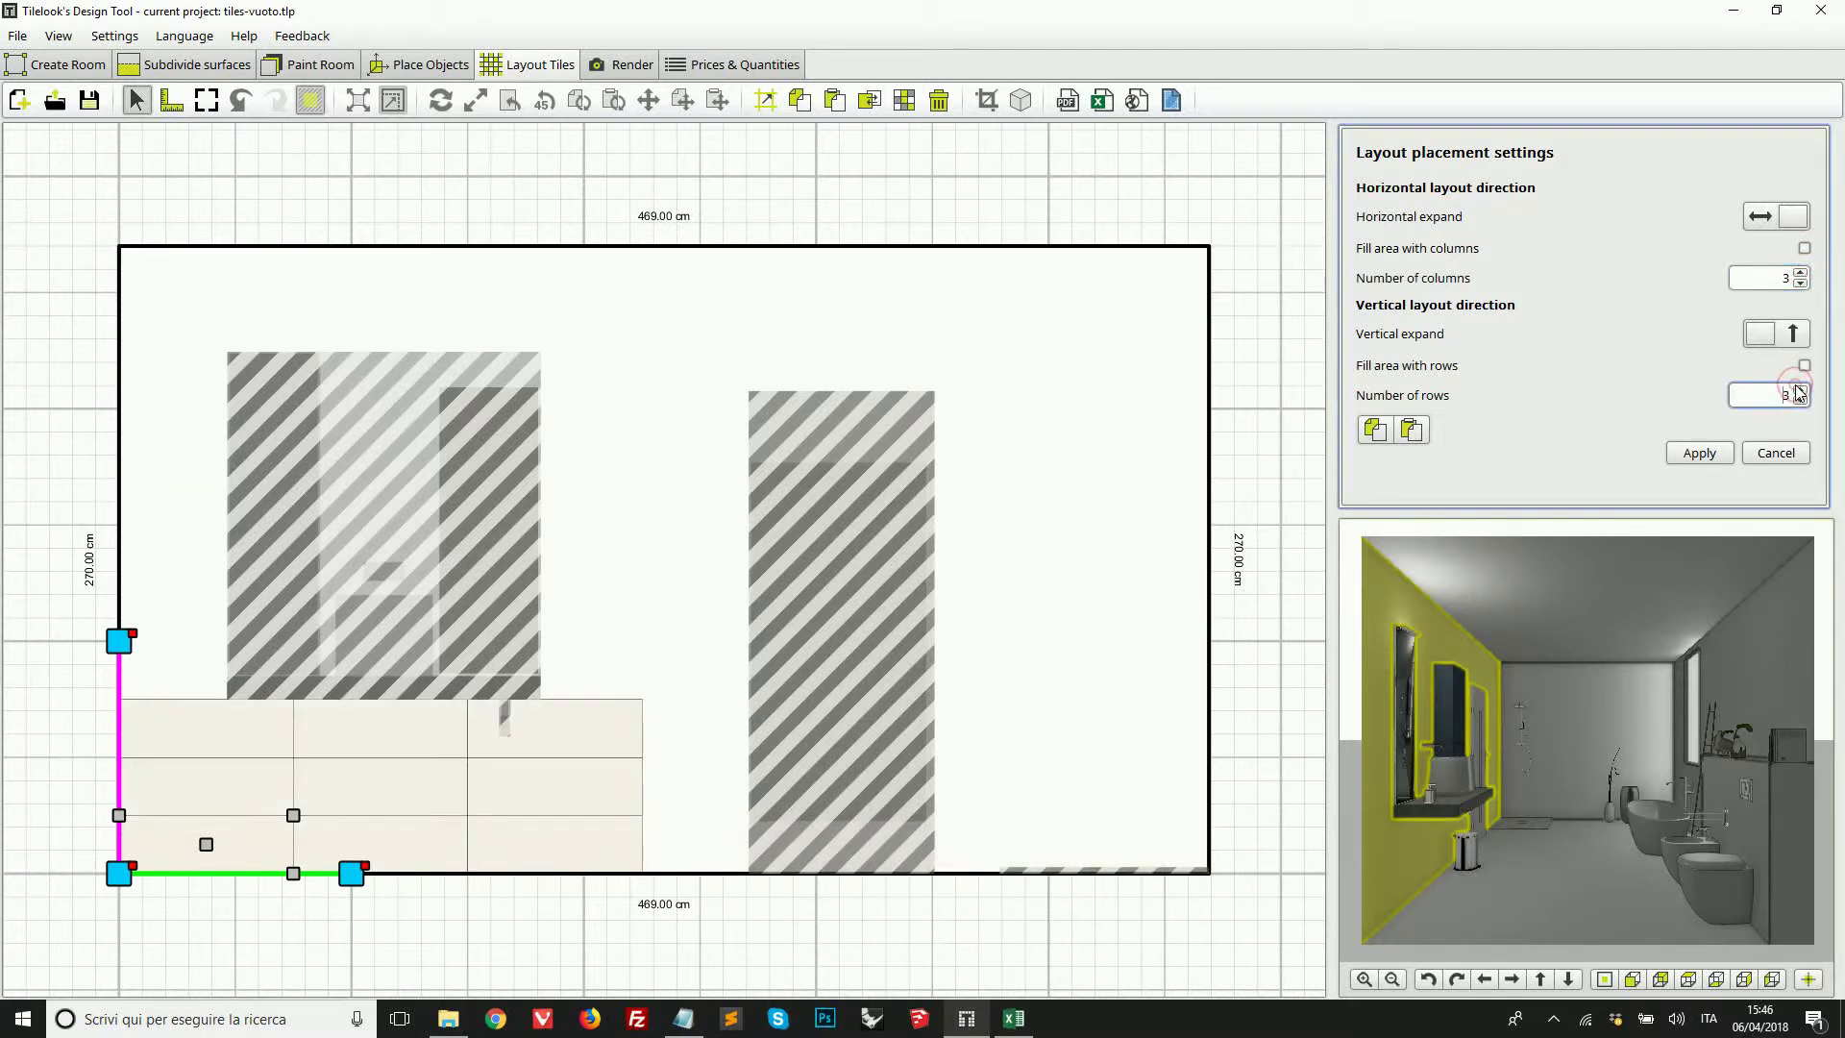
pyautogui.click(1699, 453)
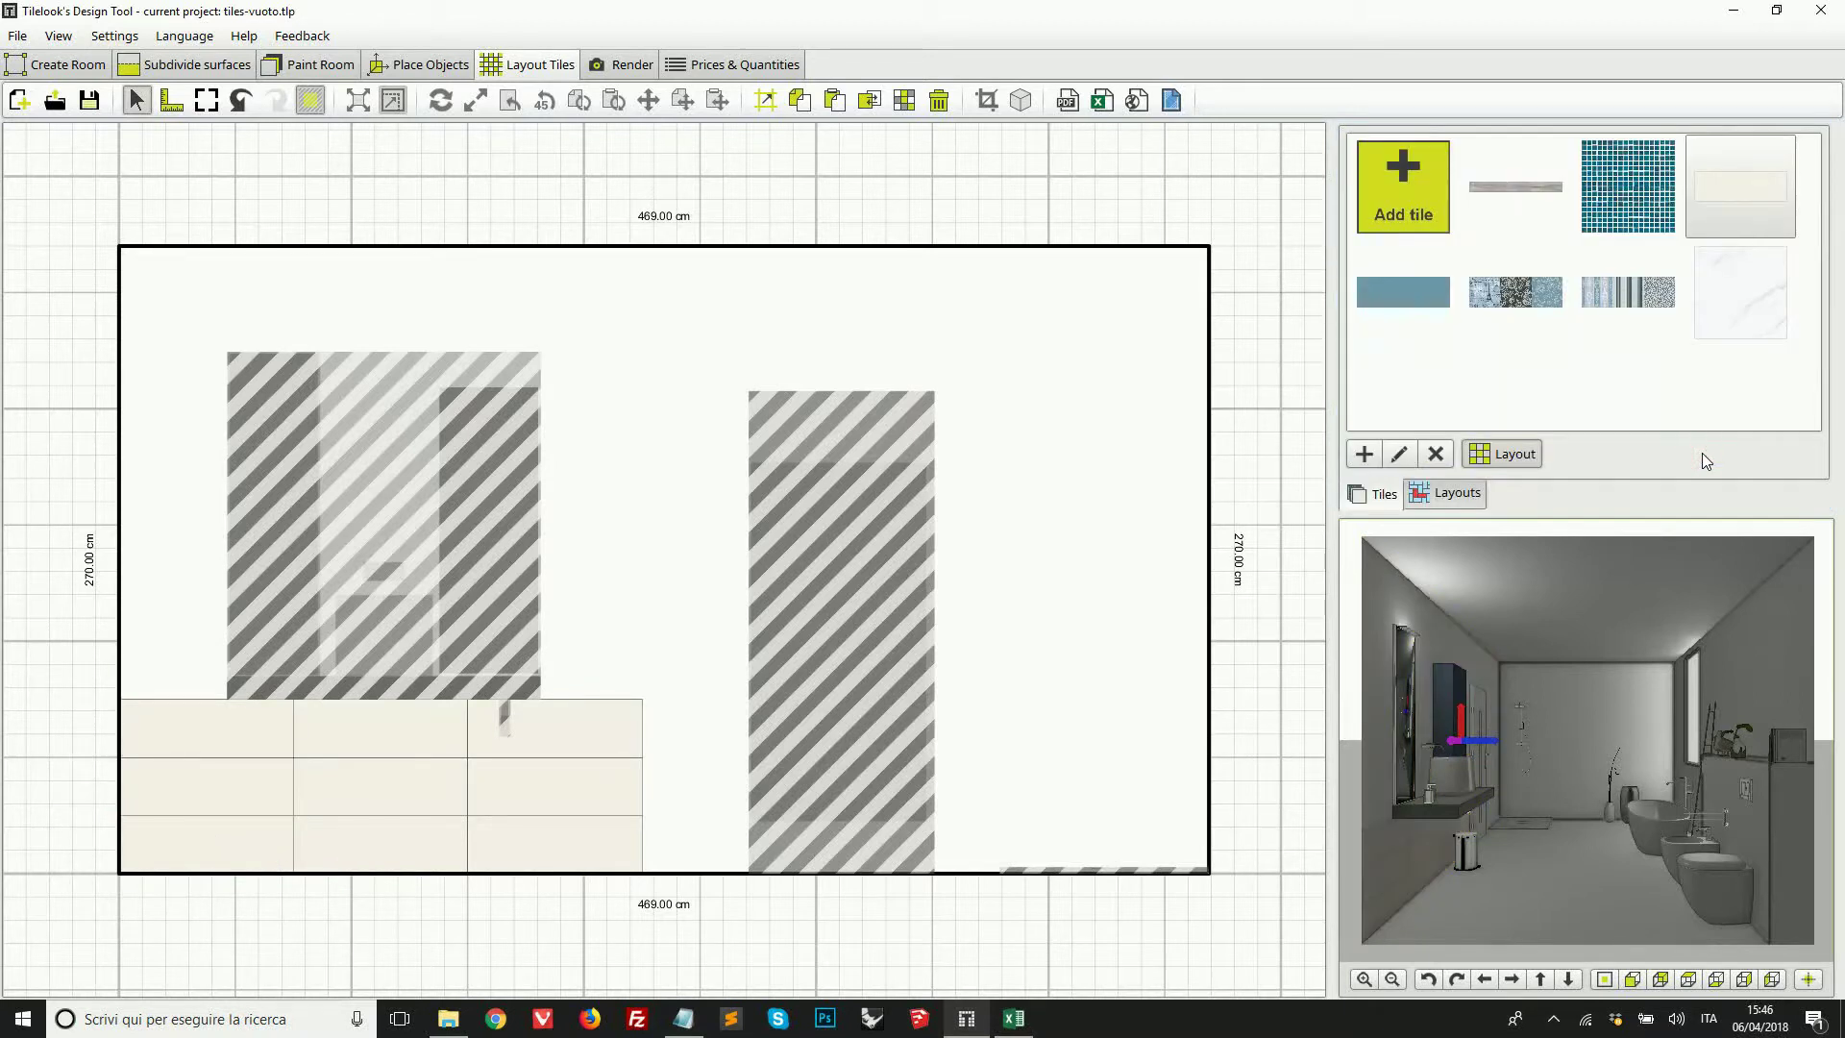
# Step: Place the blue tile on the washbasin wall and move its layout origin to the top-left corner of the cream tiles
pyautogui.click(1405, 298)
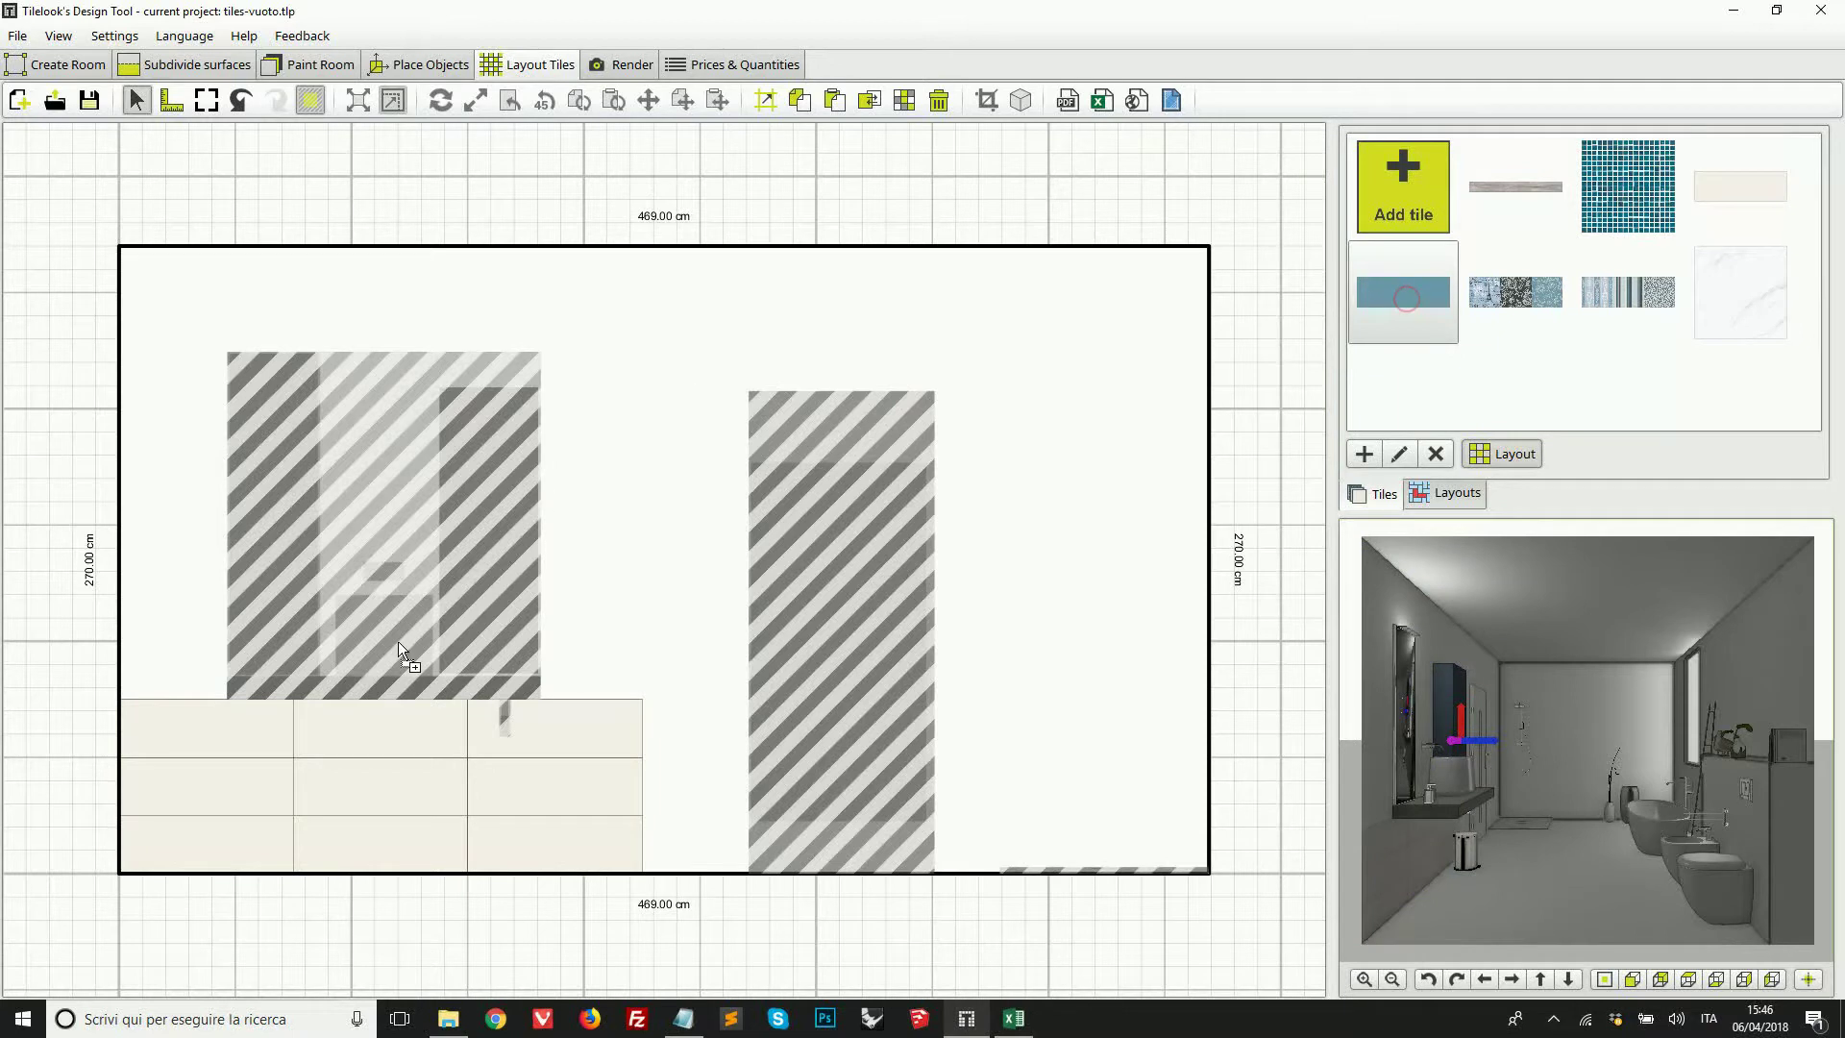
pyautogui.click(120, 872)
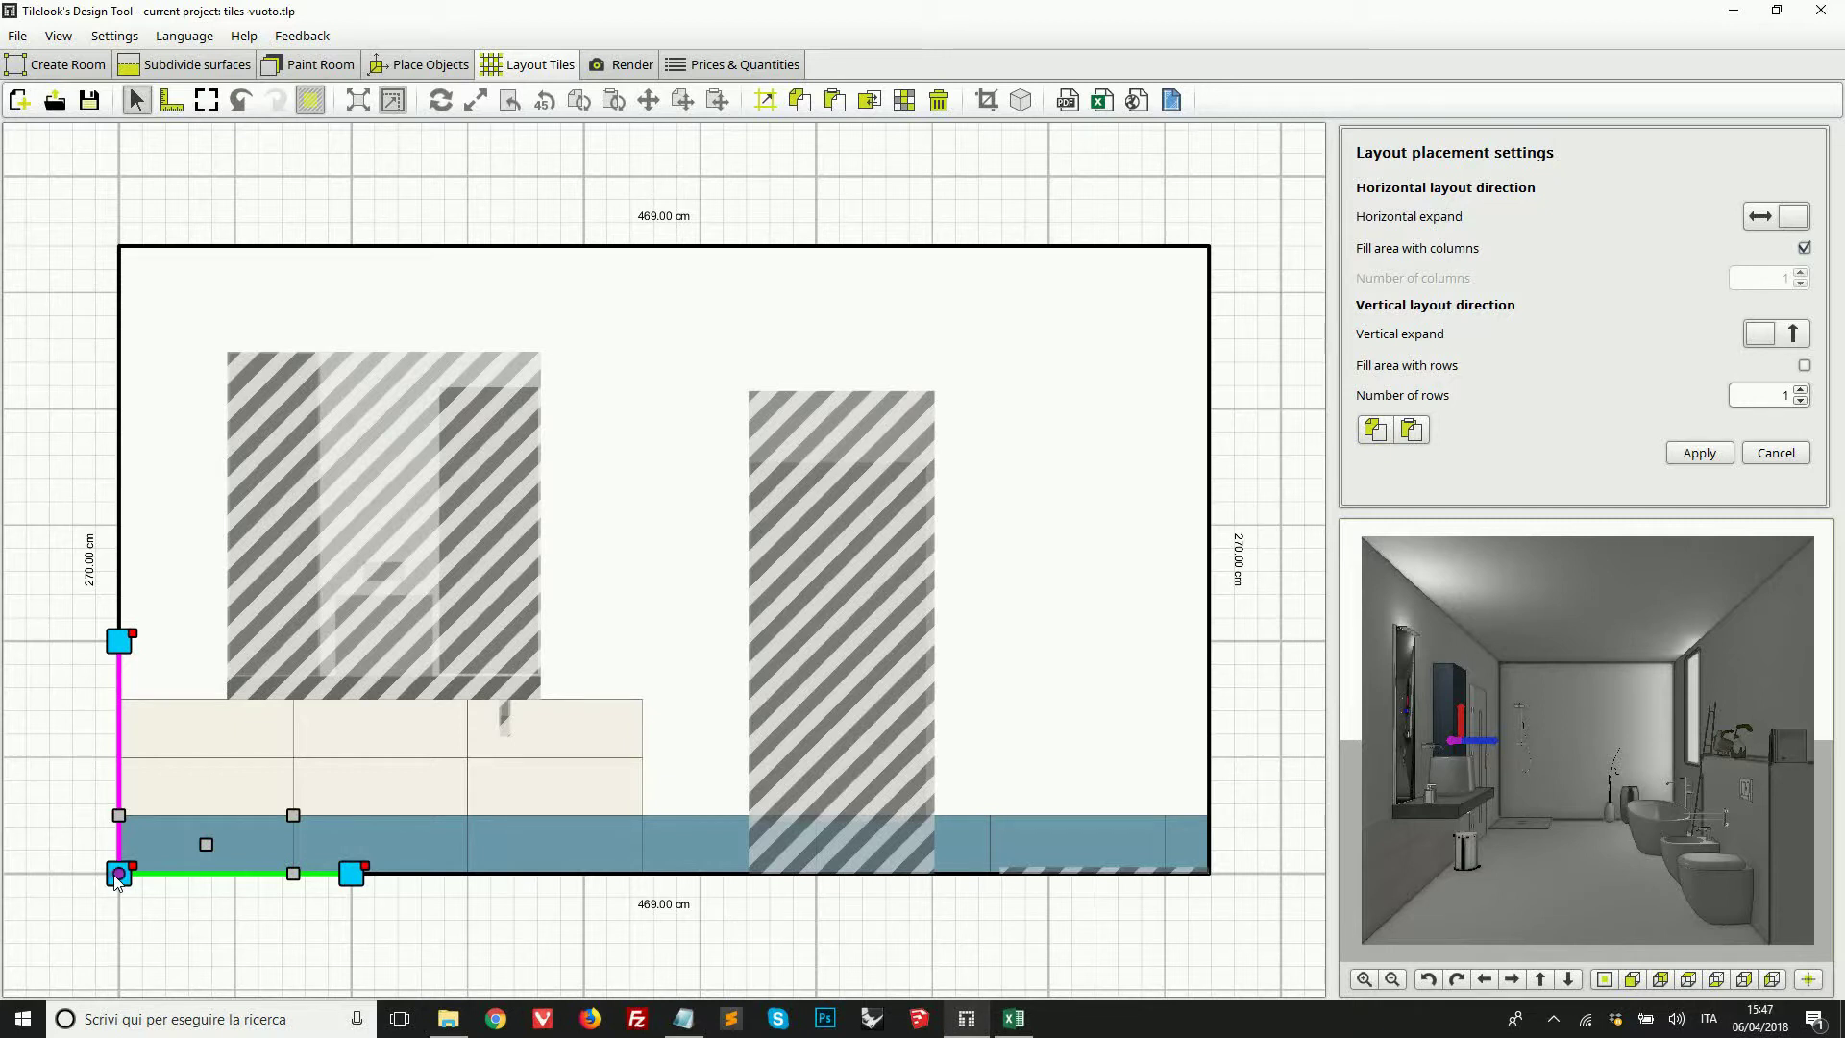
pyautogui.moveTo(115, 868); pyautogui.dragTo(118, 698)
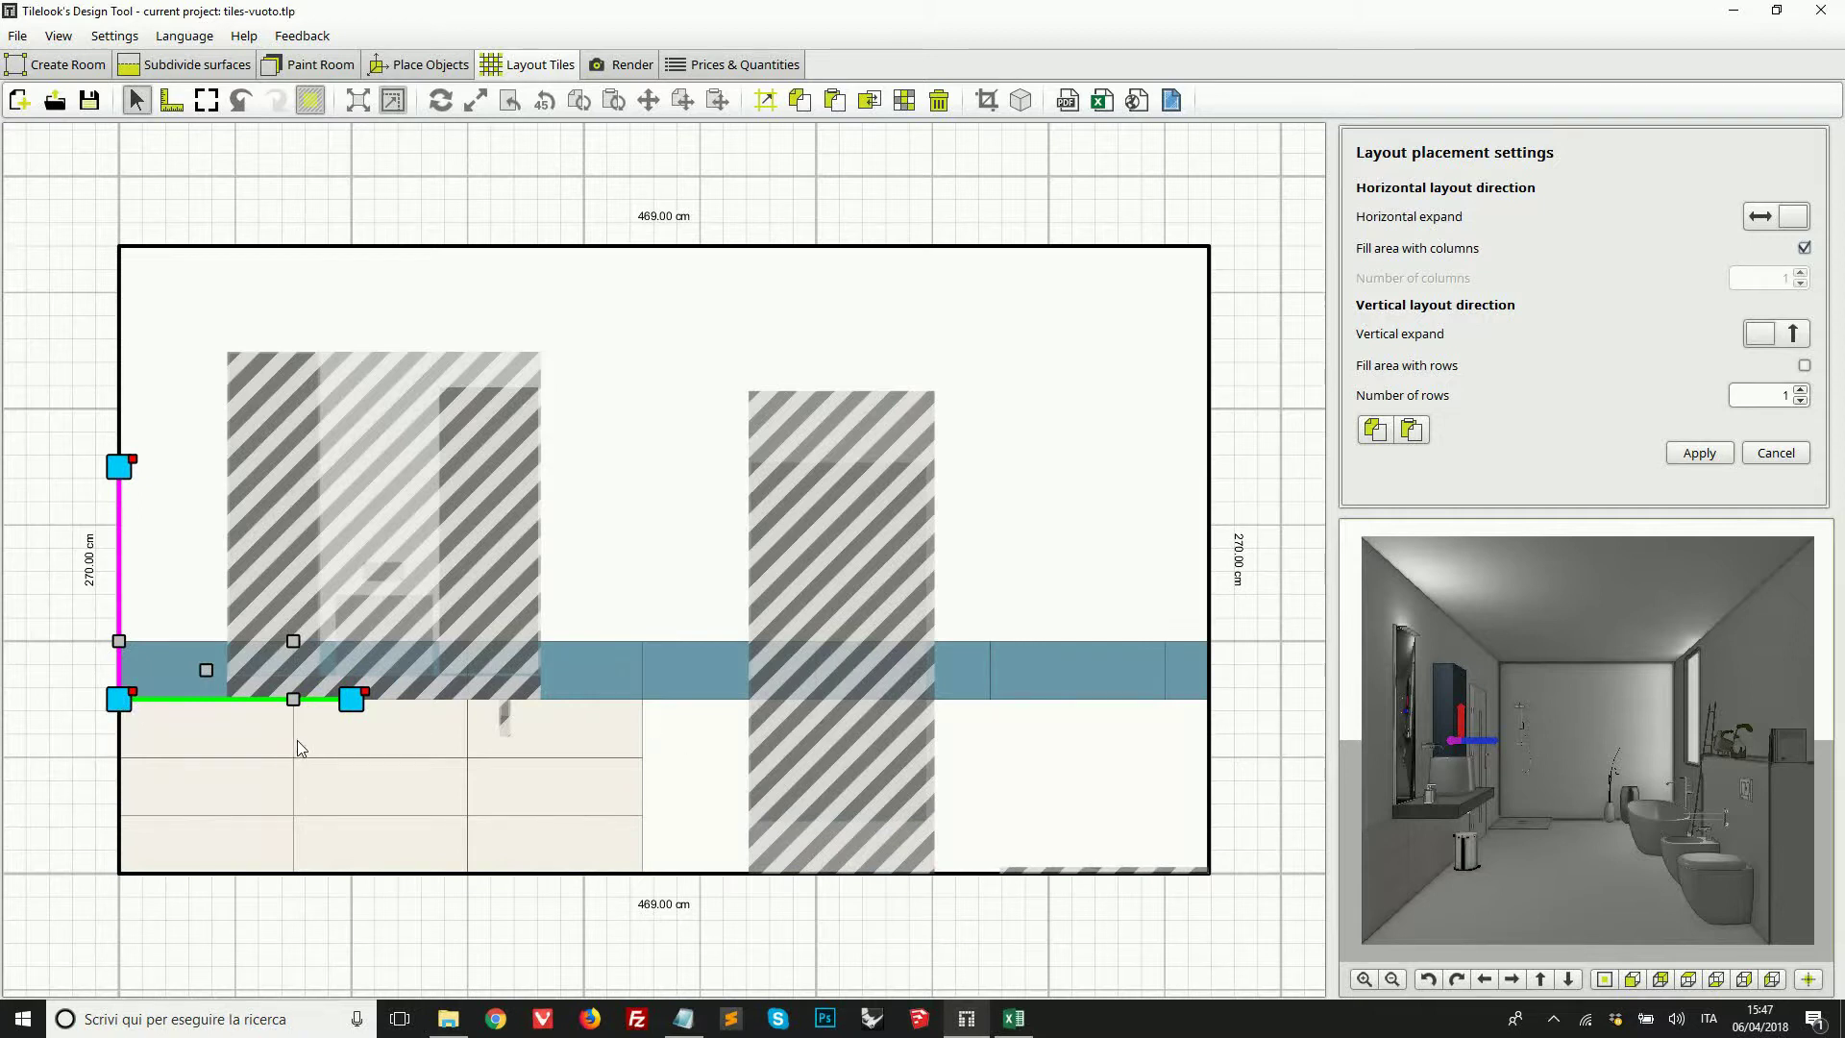
# Step: Turn off column filling for the blue tile layout, set 3 columns and 2 rows, and apply it
pyautogui.click(1804, 248)
pyautogui.click(1801, 272)
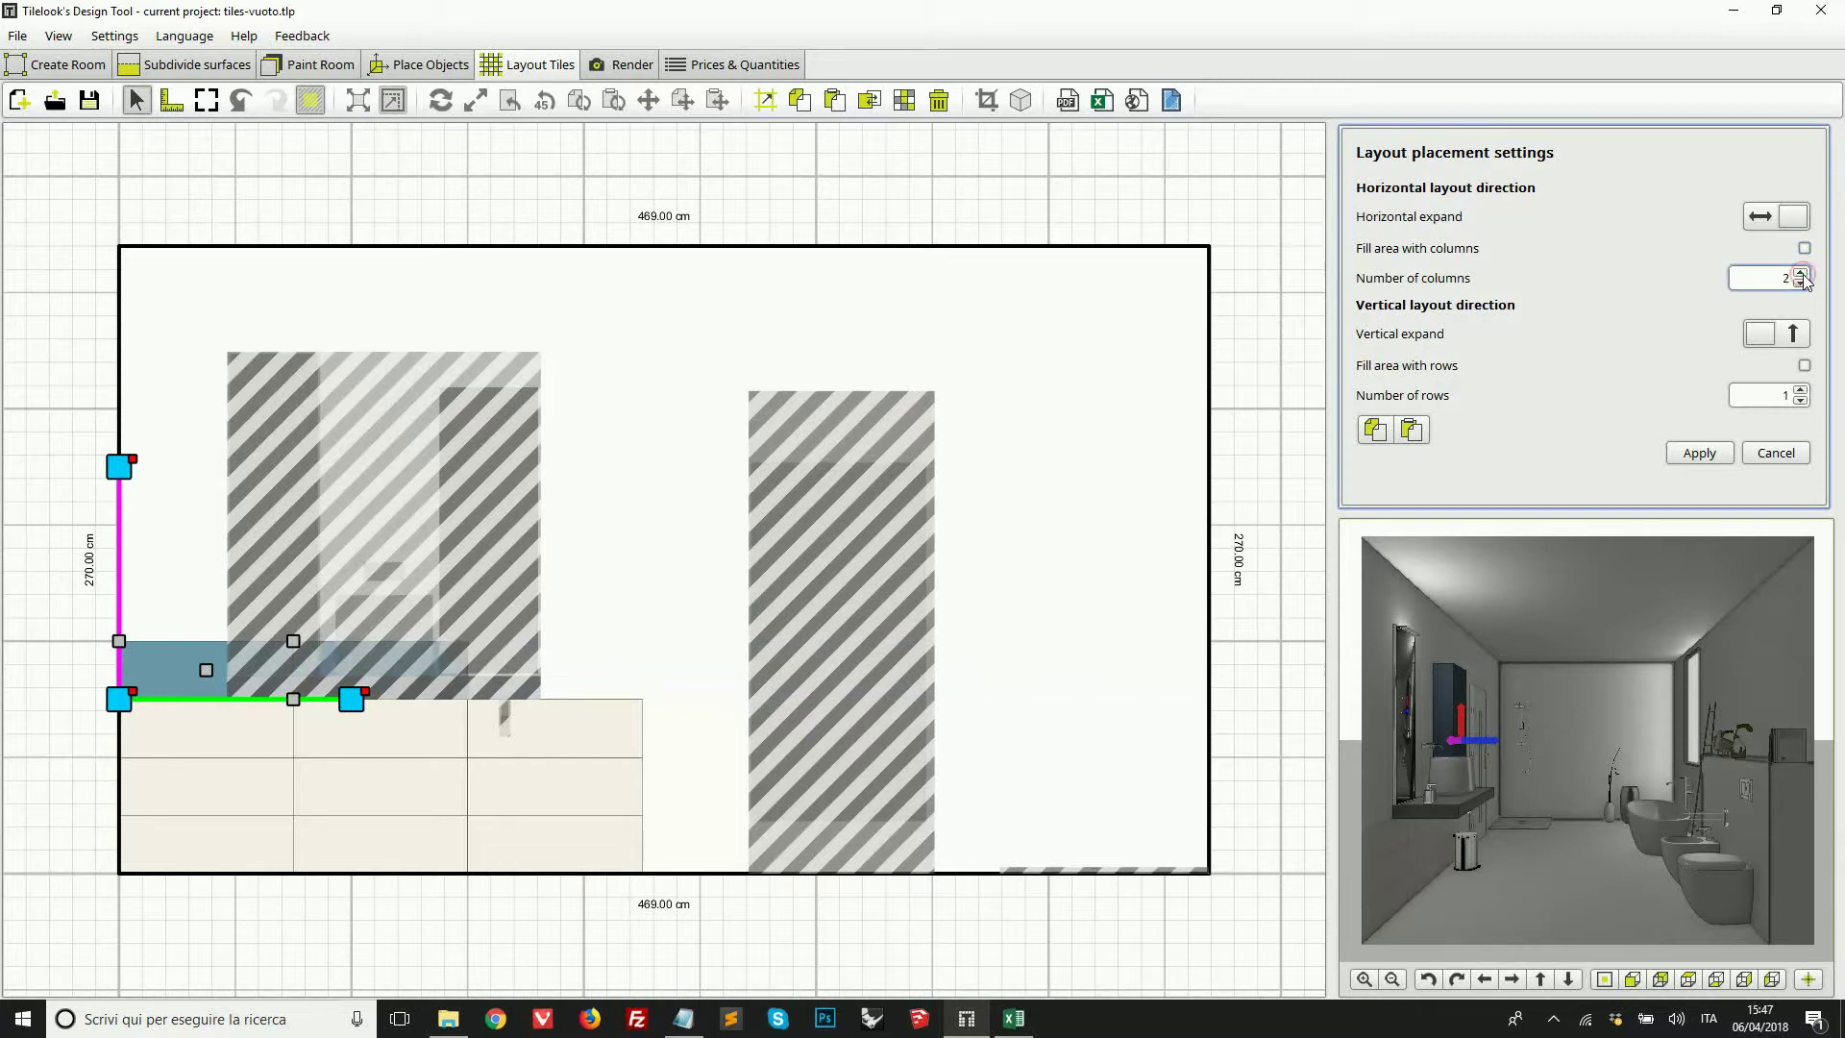
pyautogui.click(1801, 273)
pyautogui.click(1800, 389)
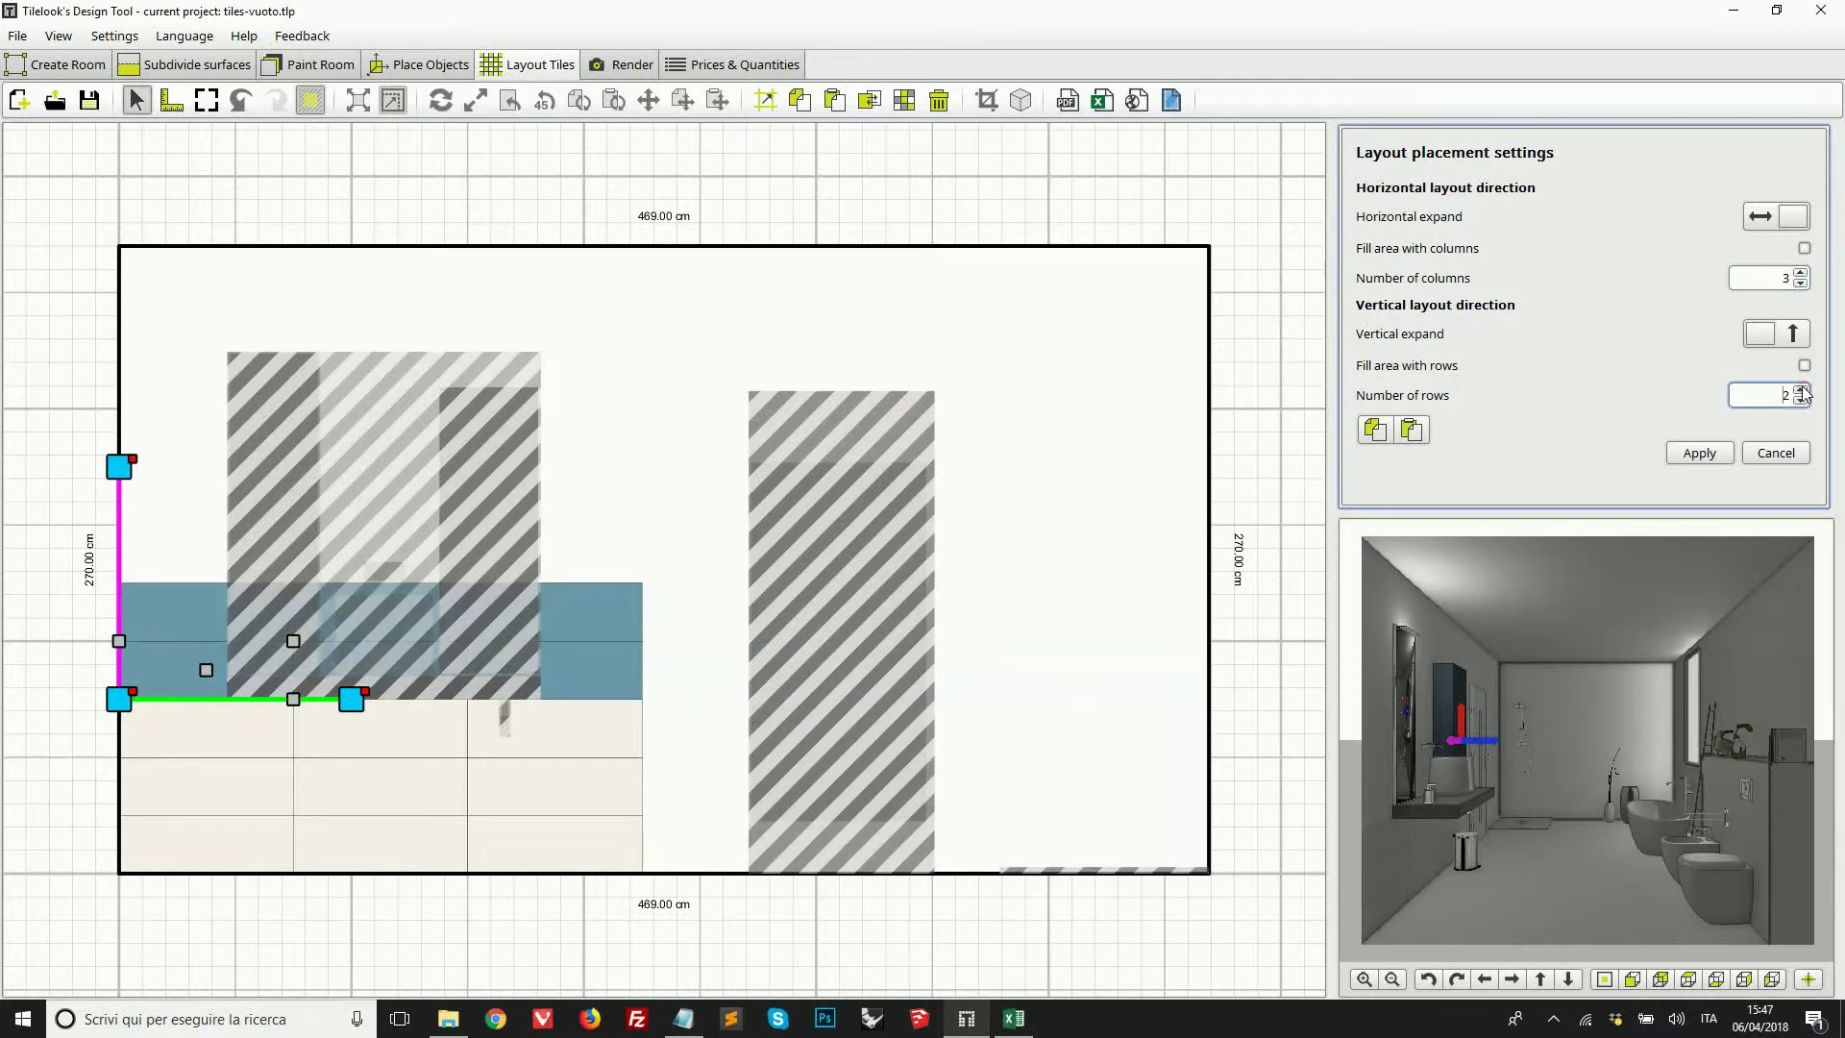
pyautogui.click(1697, 452)
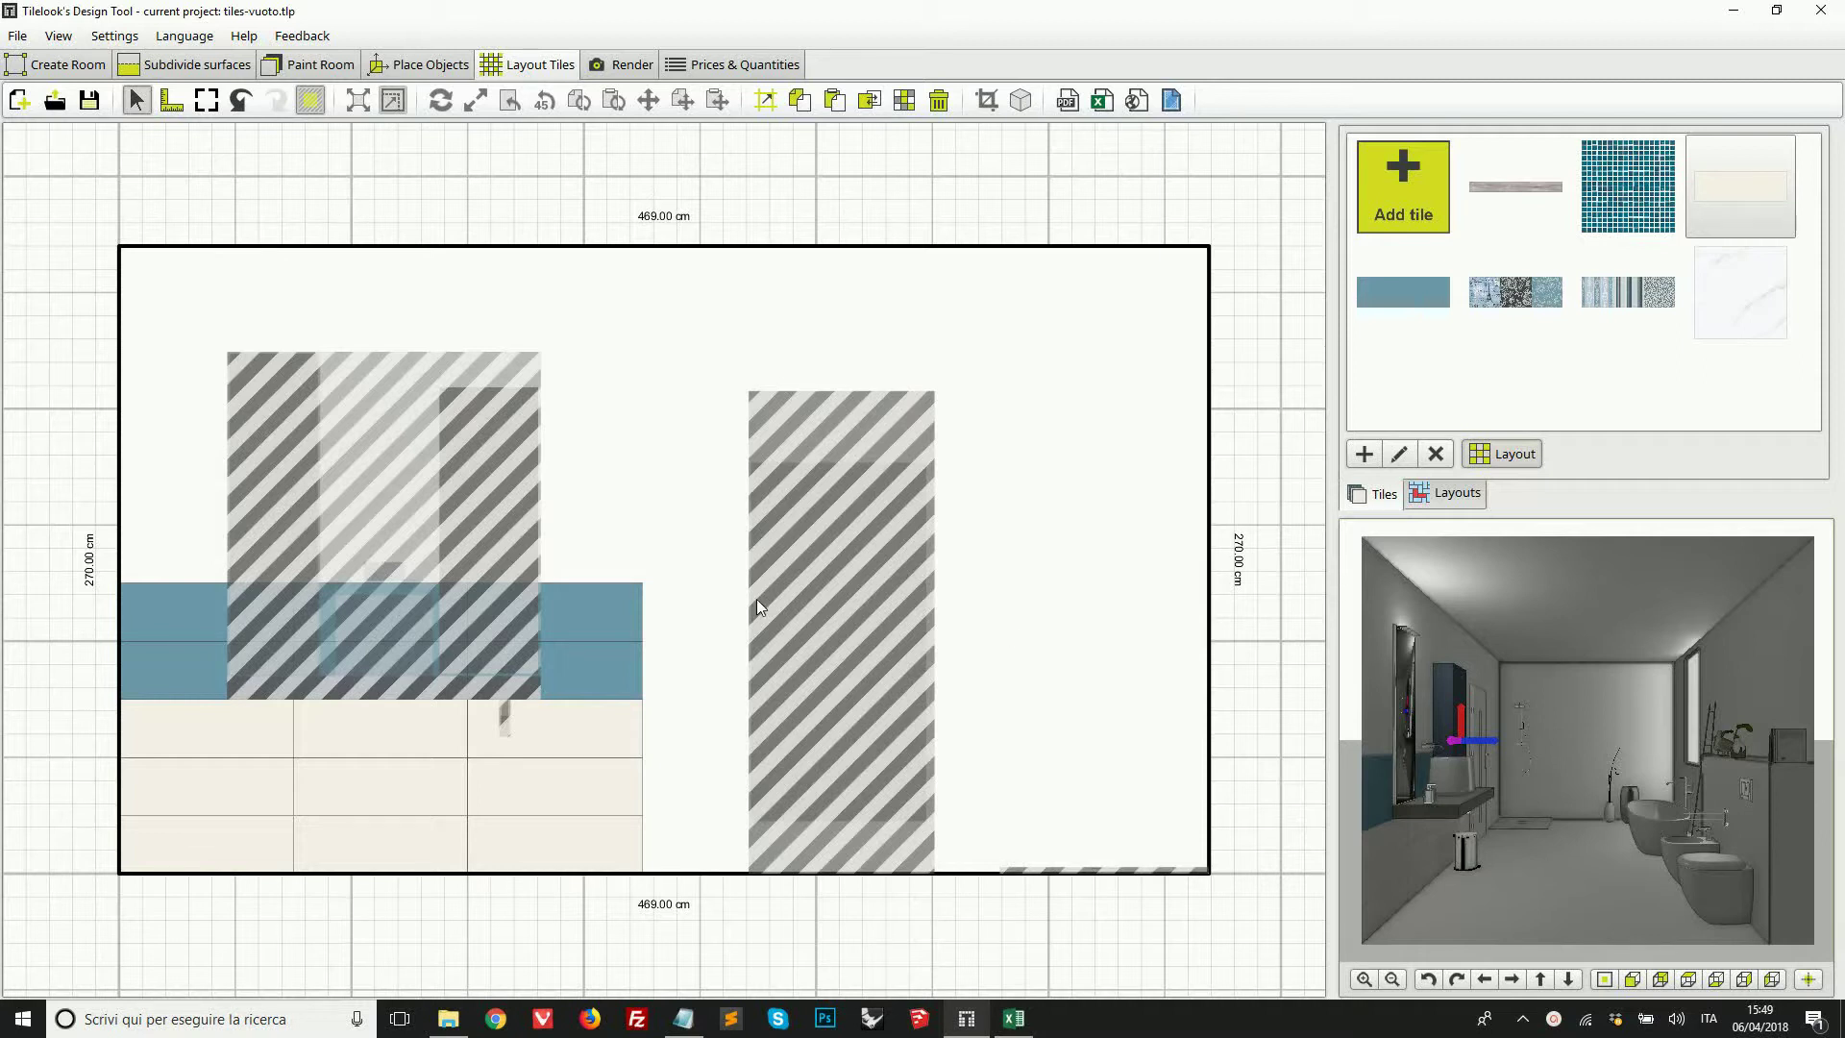
# Step: Remove all the tiles from the active washbasin wall
pyautogui.click(938, 101)
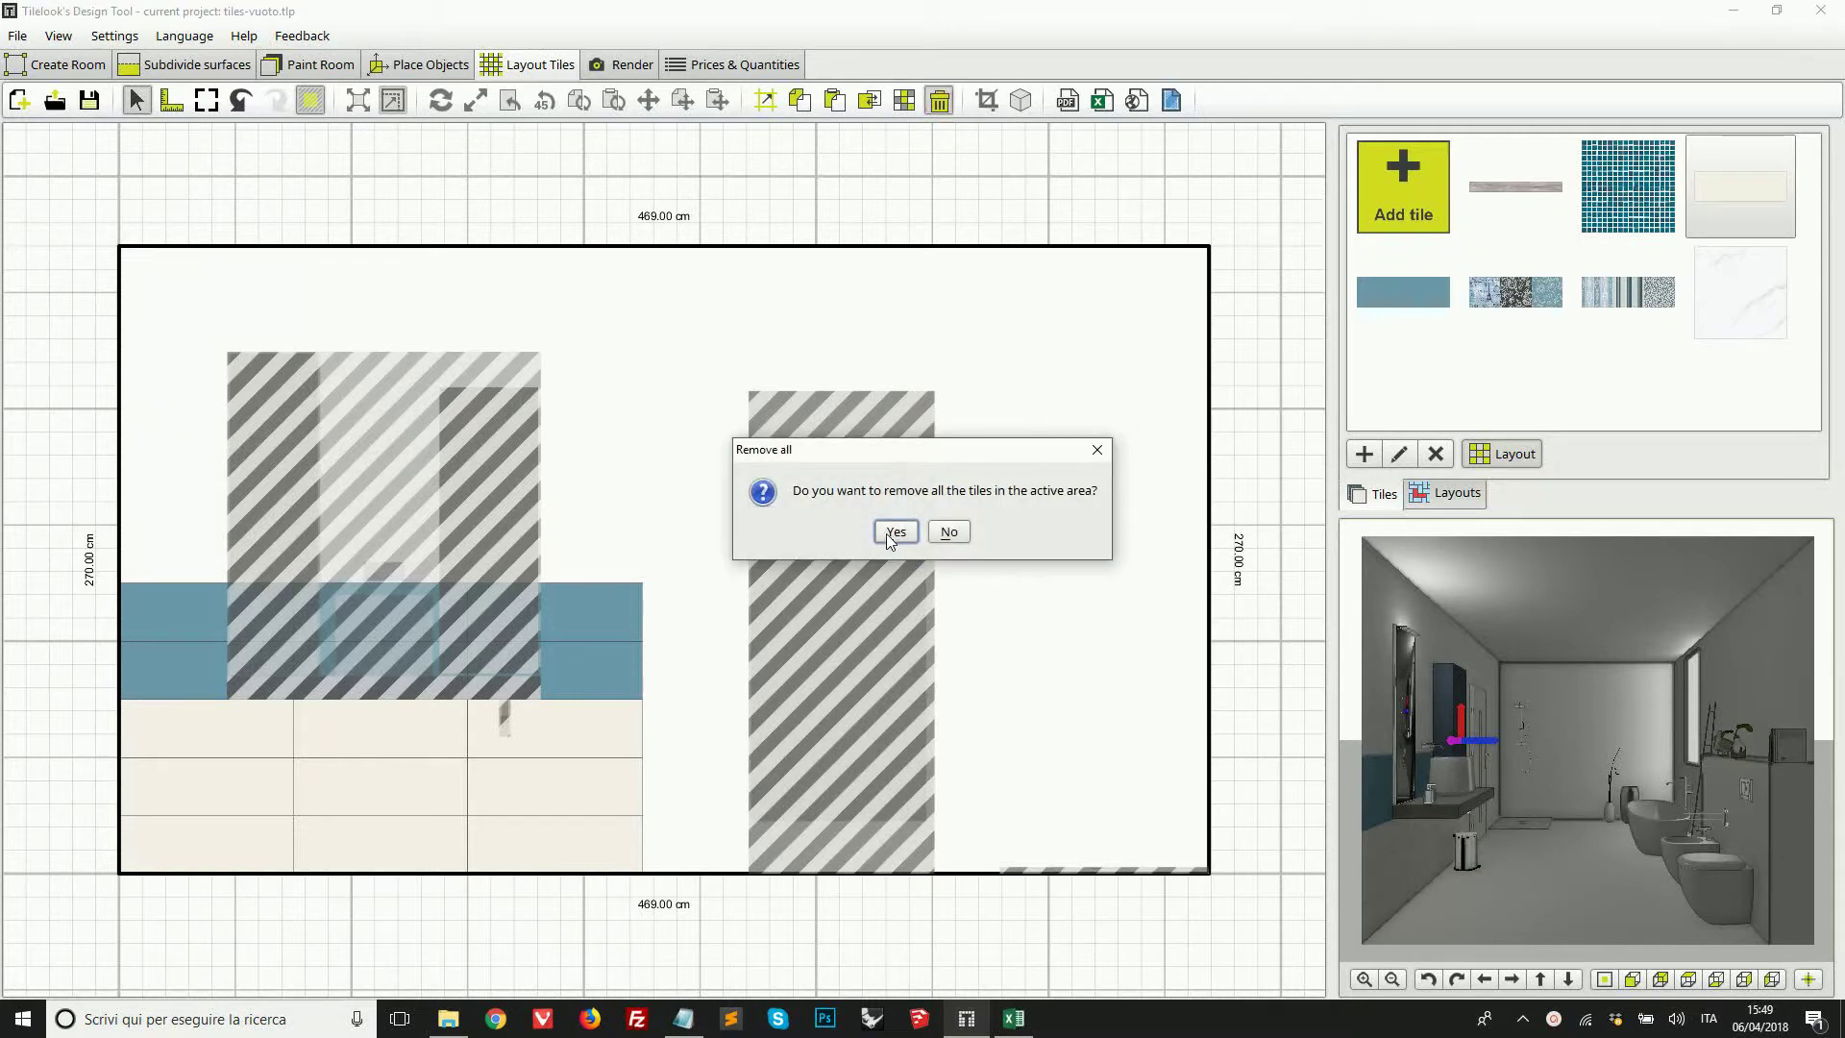
pyautogui.click(893, 534)
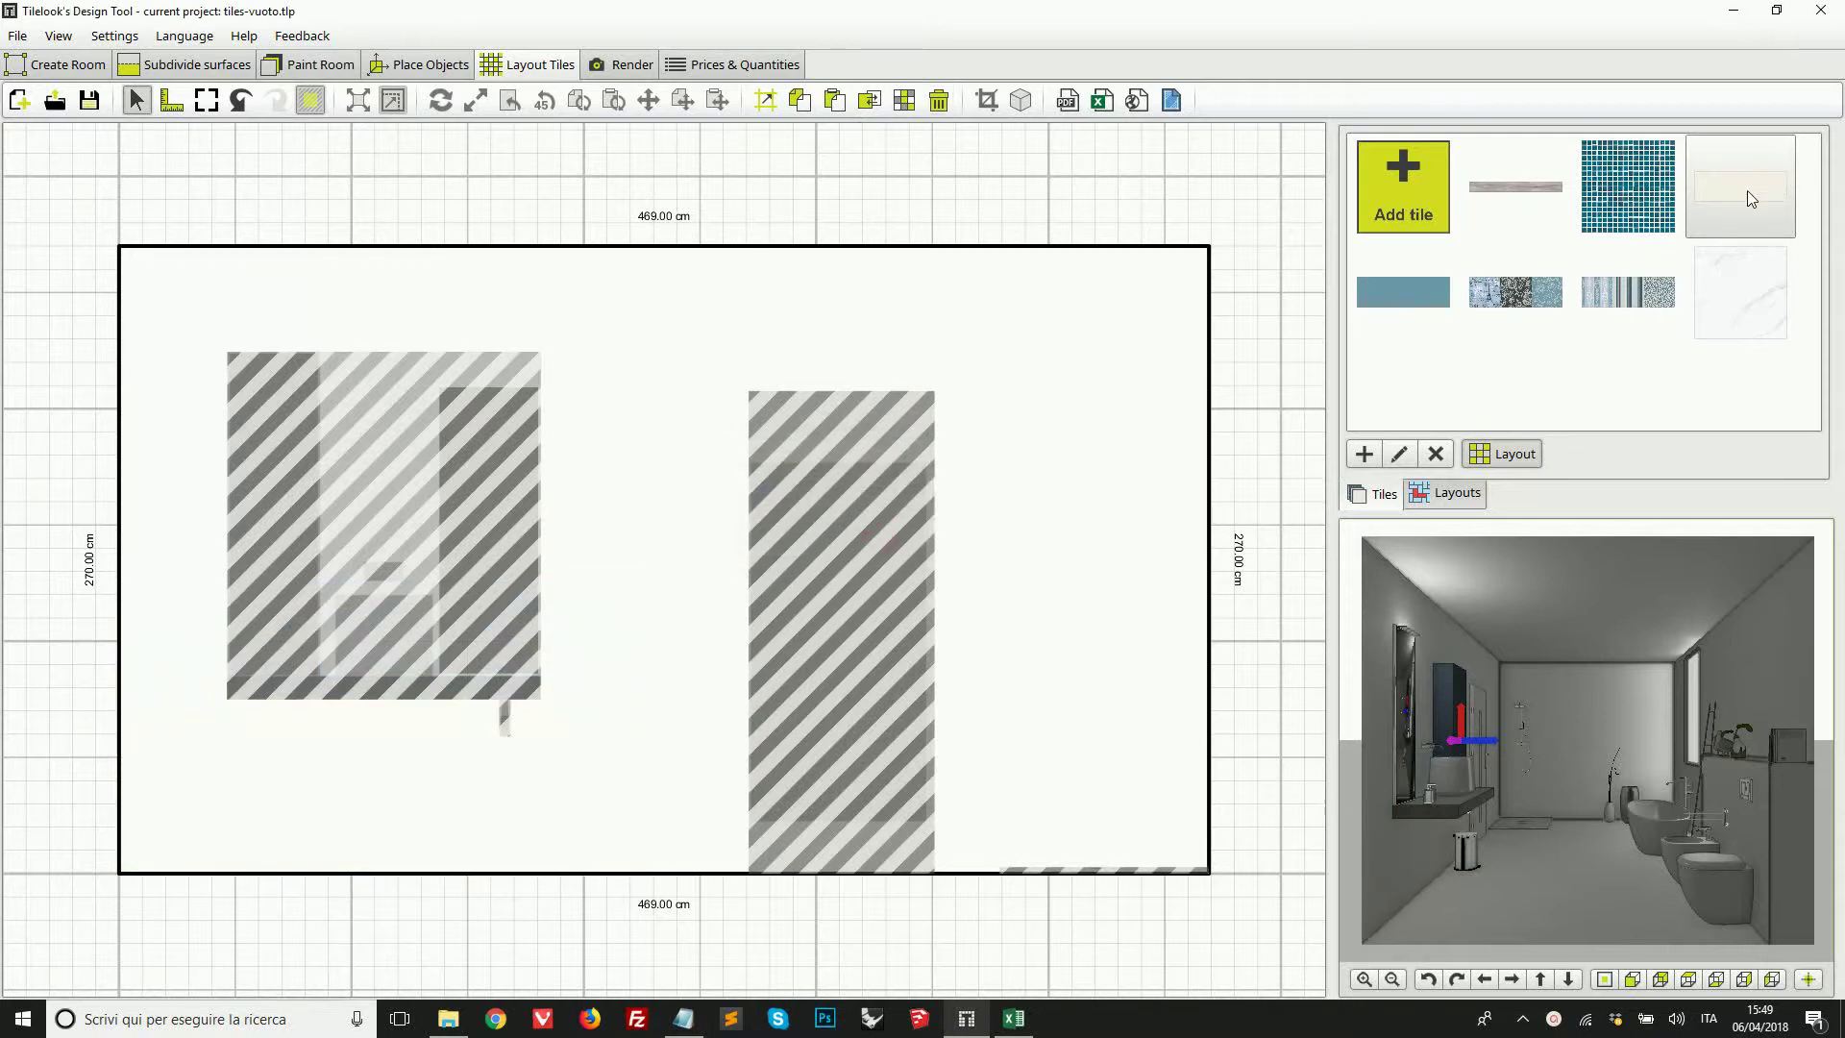
# Step: Place the cream tile on the washbasin wall, aligned to the near edge of the tall hatched area, with columns expanding only to the right
pyautogui.moveTo(1747, 190); pyautogui.dragTo(351, 700)
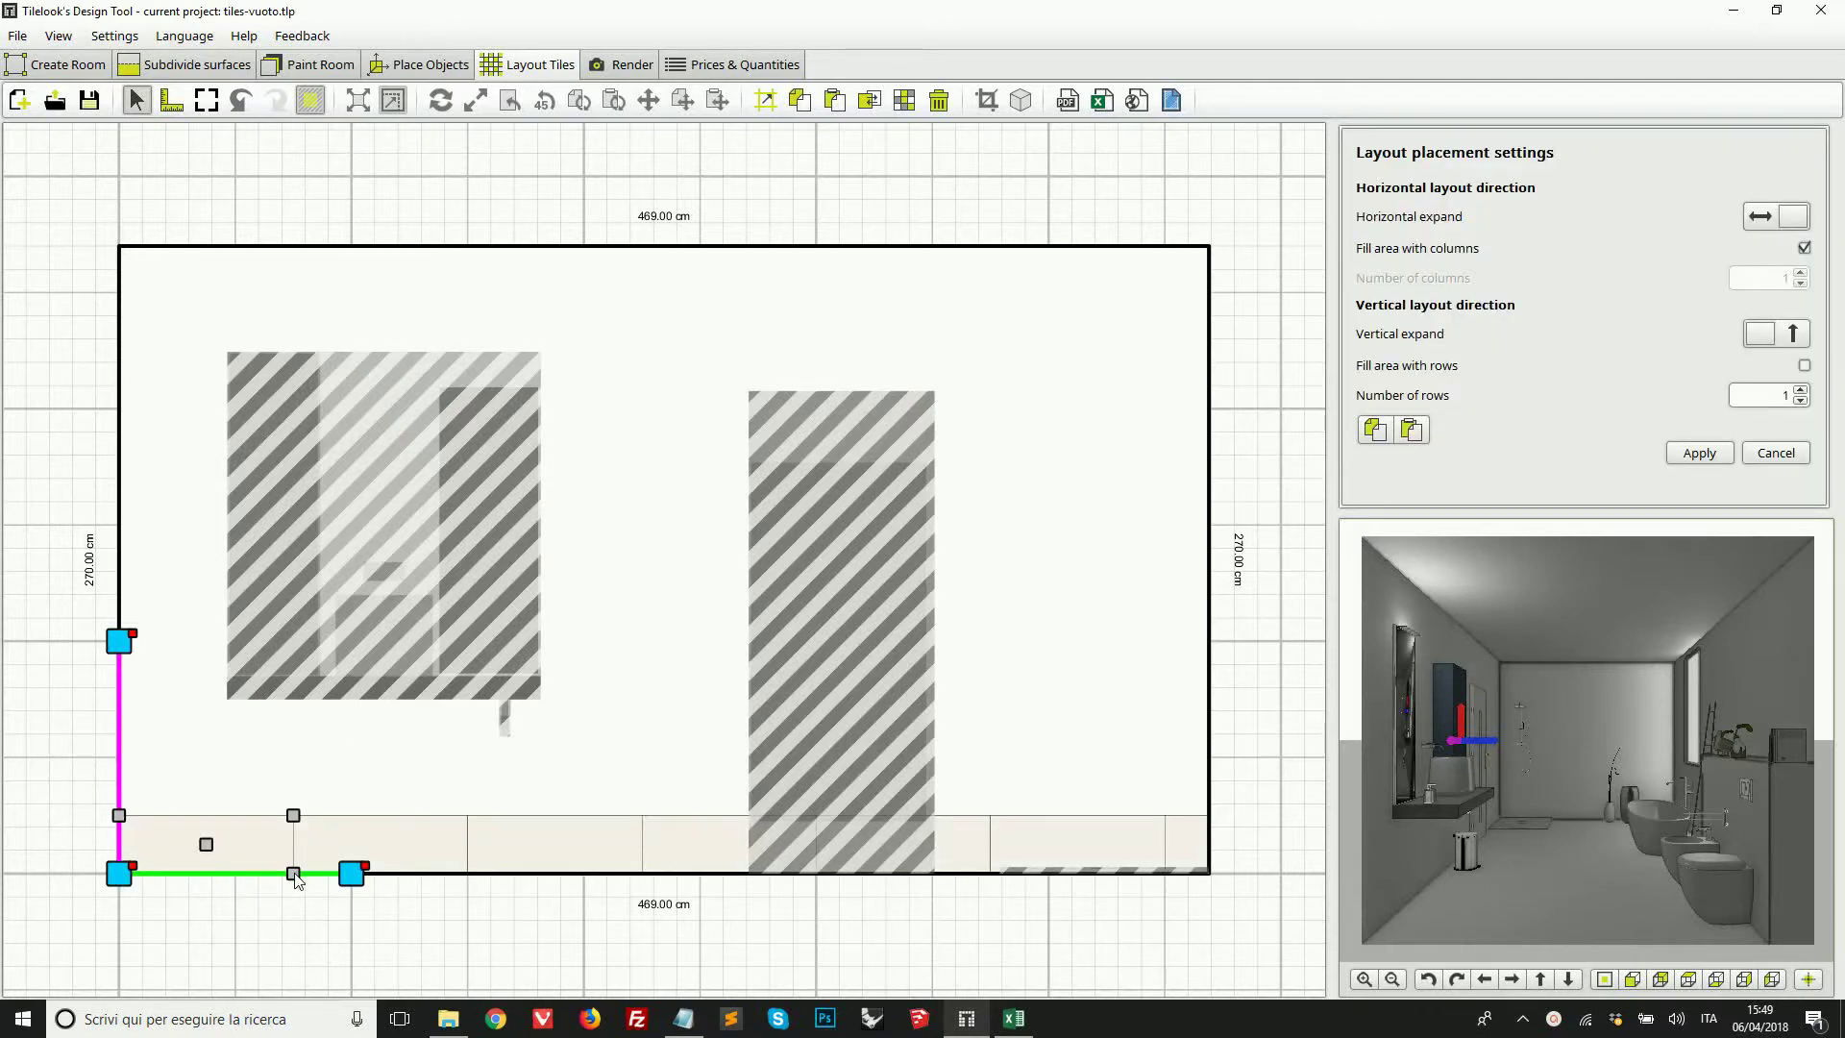
pyautogui.moveTo(293, 873); pyautogui.dragTo(748, 877)
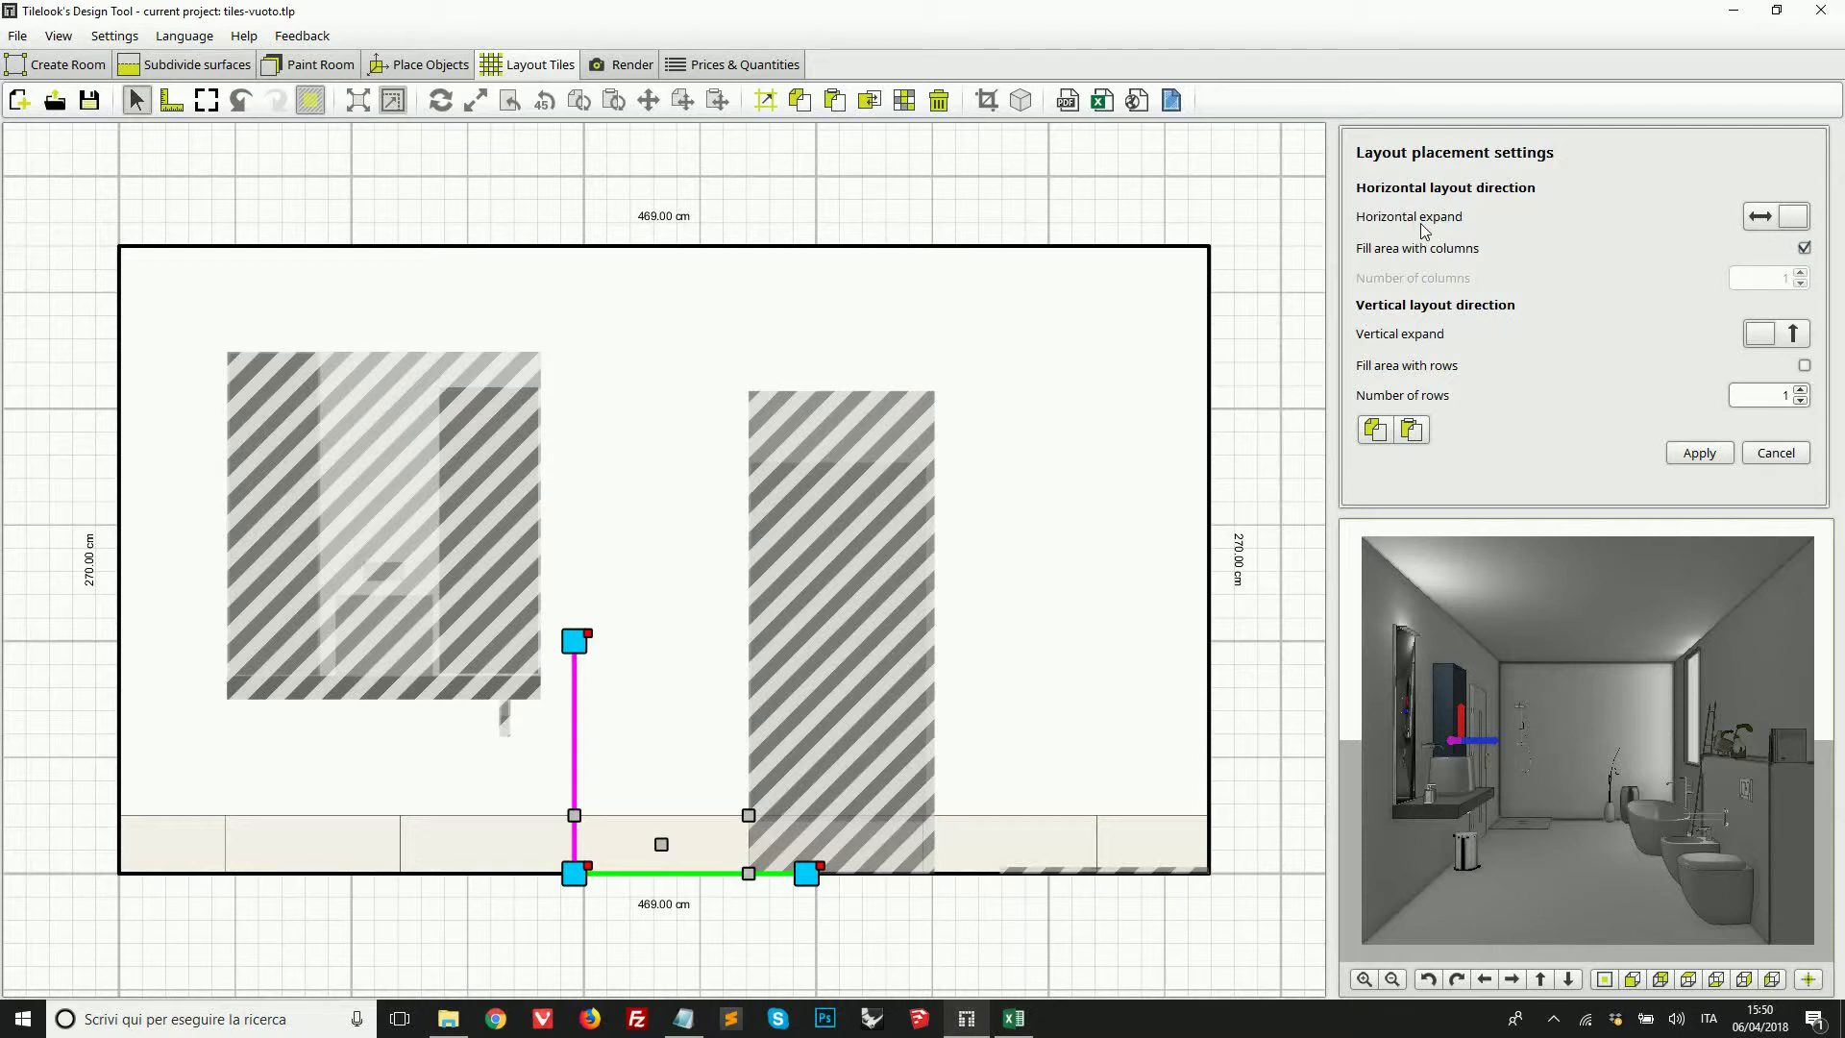
pyautogui.click(1793, 227)
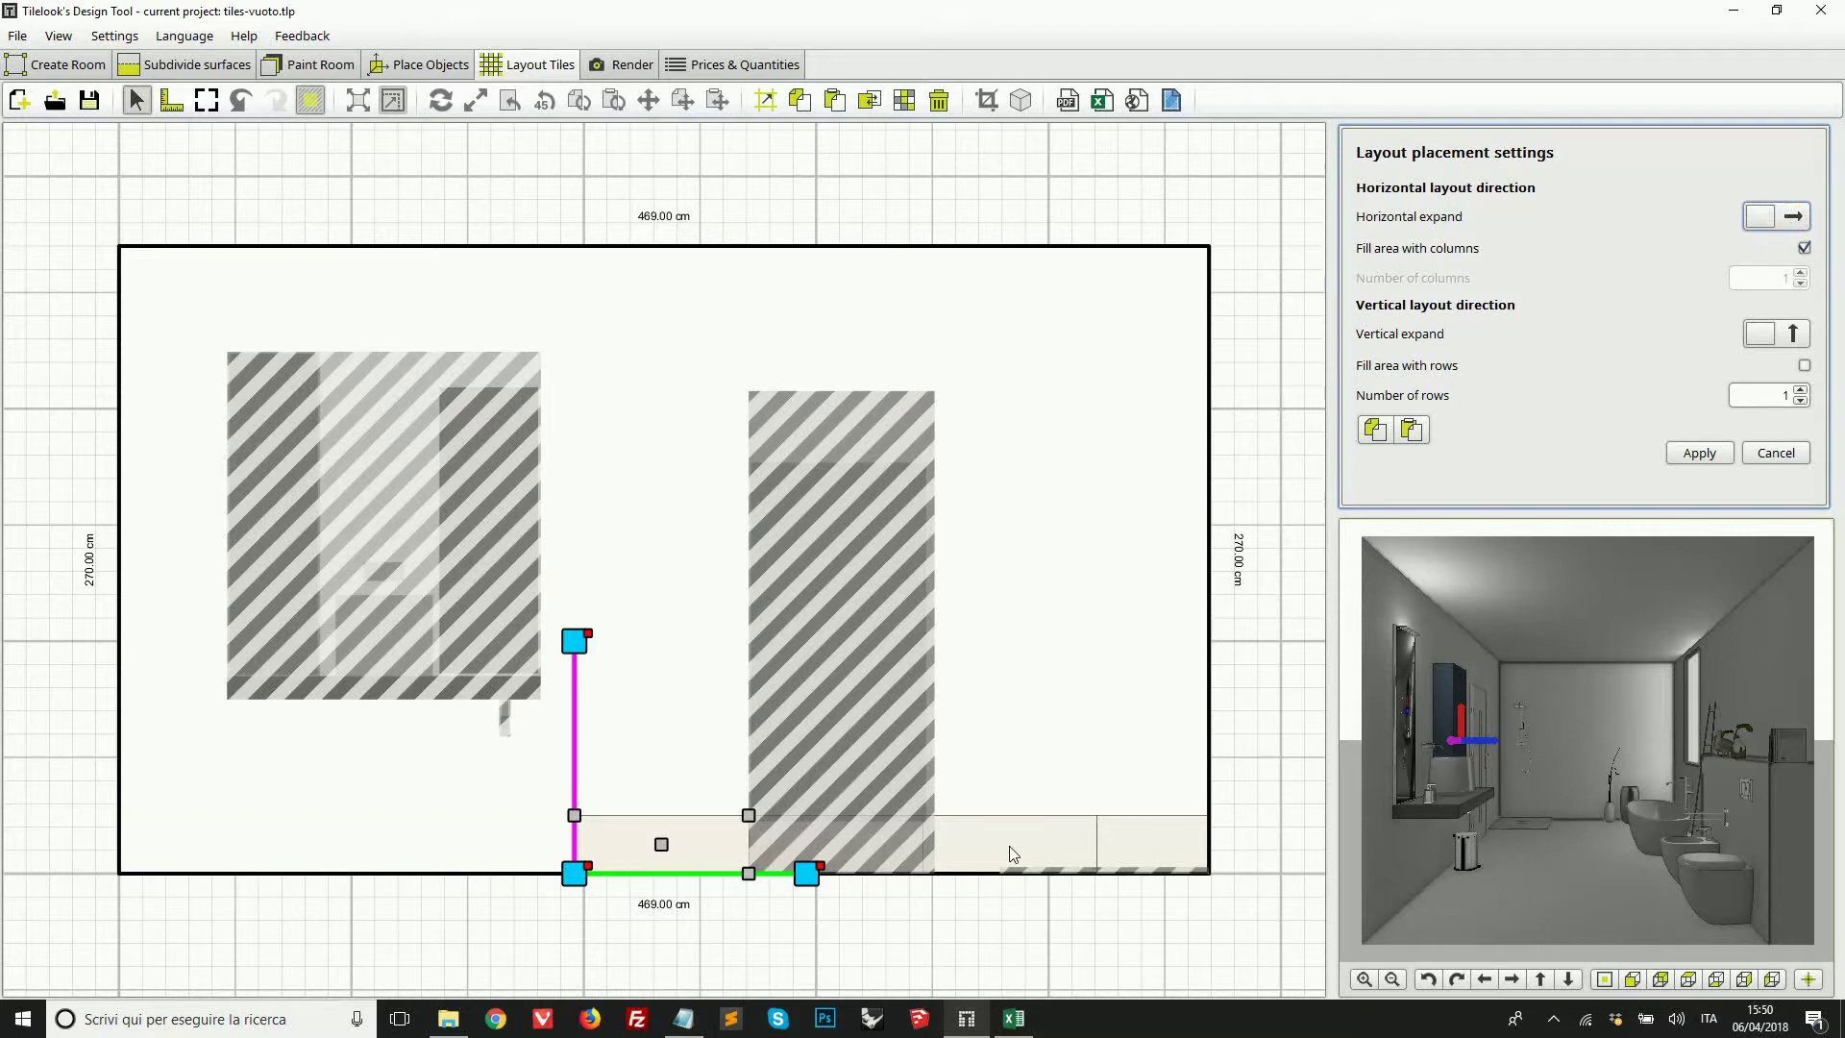
pyautogui.click(559, 853)
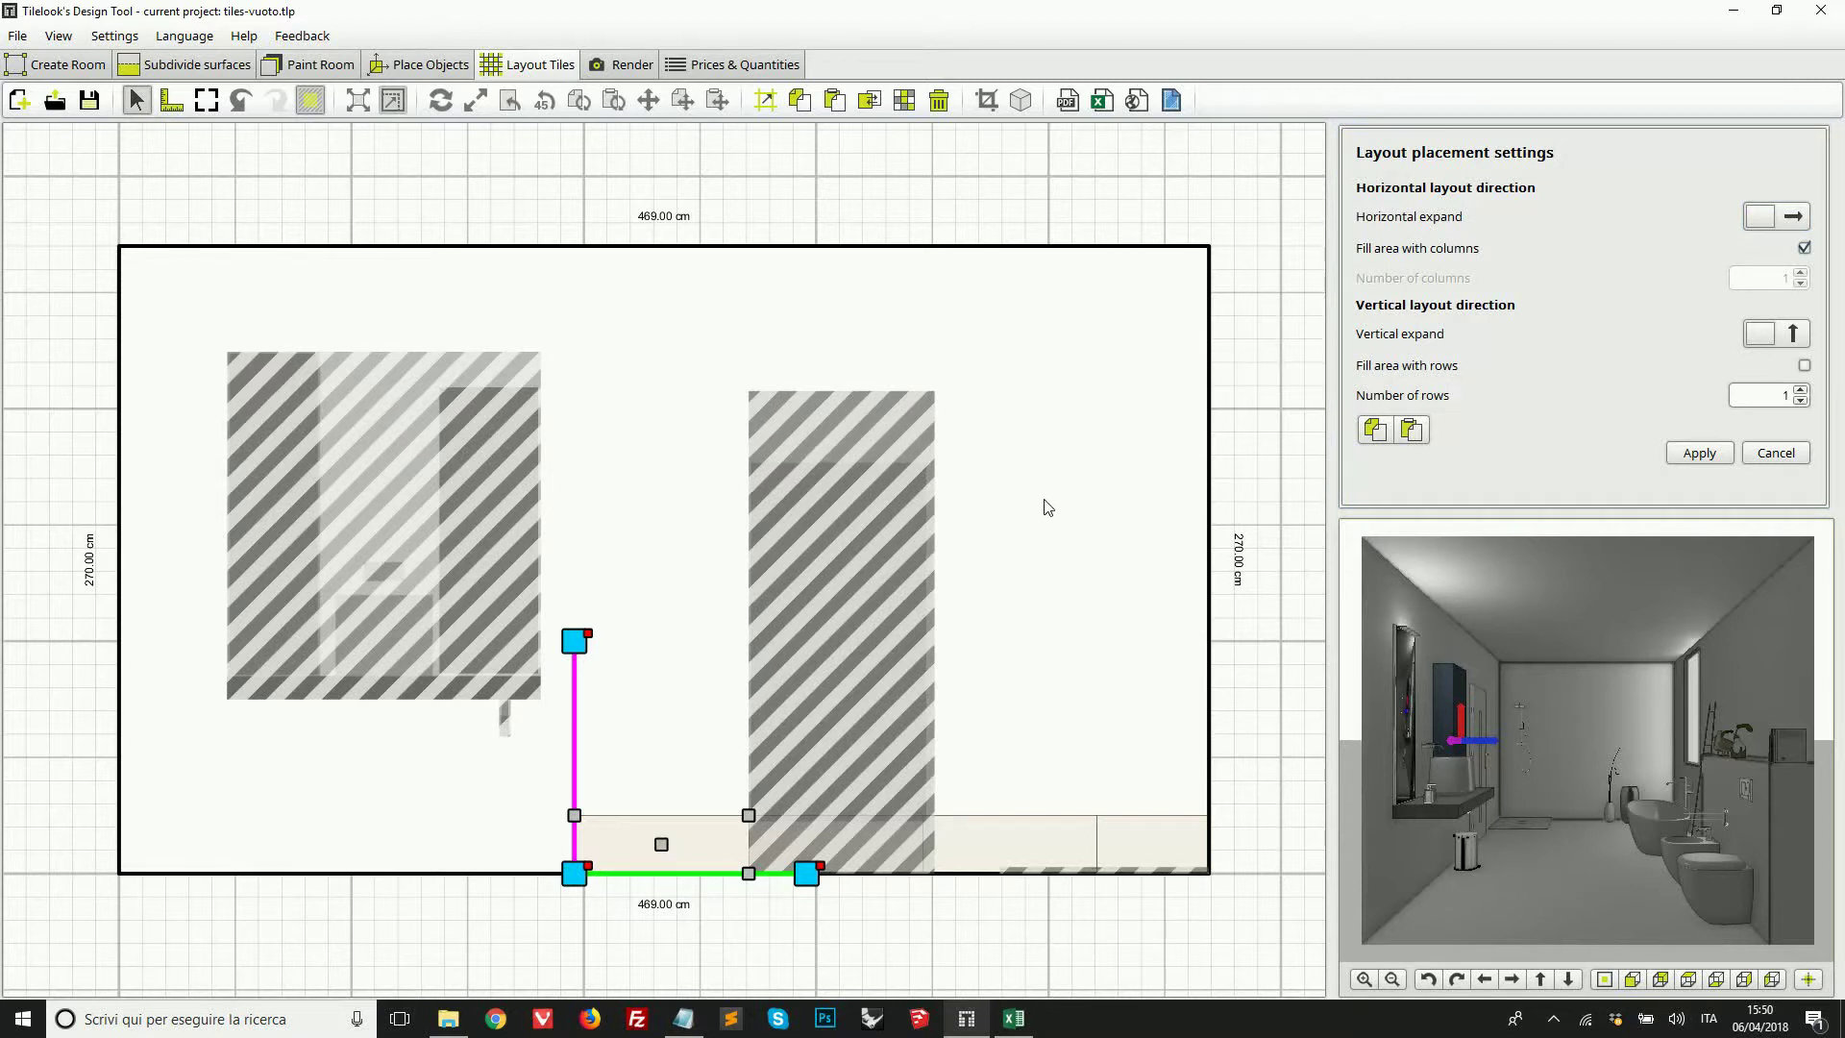
# Step: Raise the layout origin above the floor and fill the wall with rows, expanding both ways vertically and horizontally
pyautogui.moveTo(573, 872); pyautogui.dragTo(584, 719)
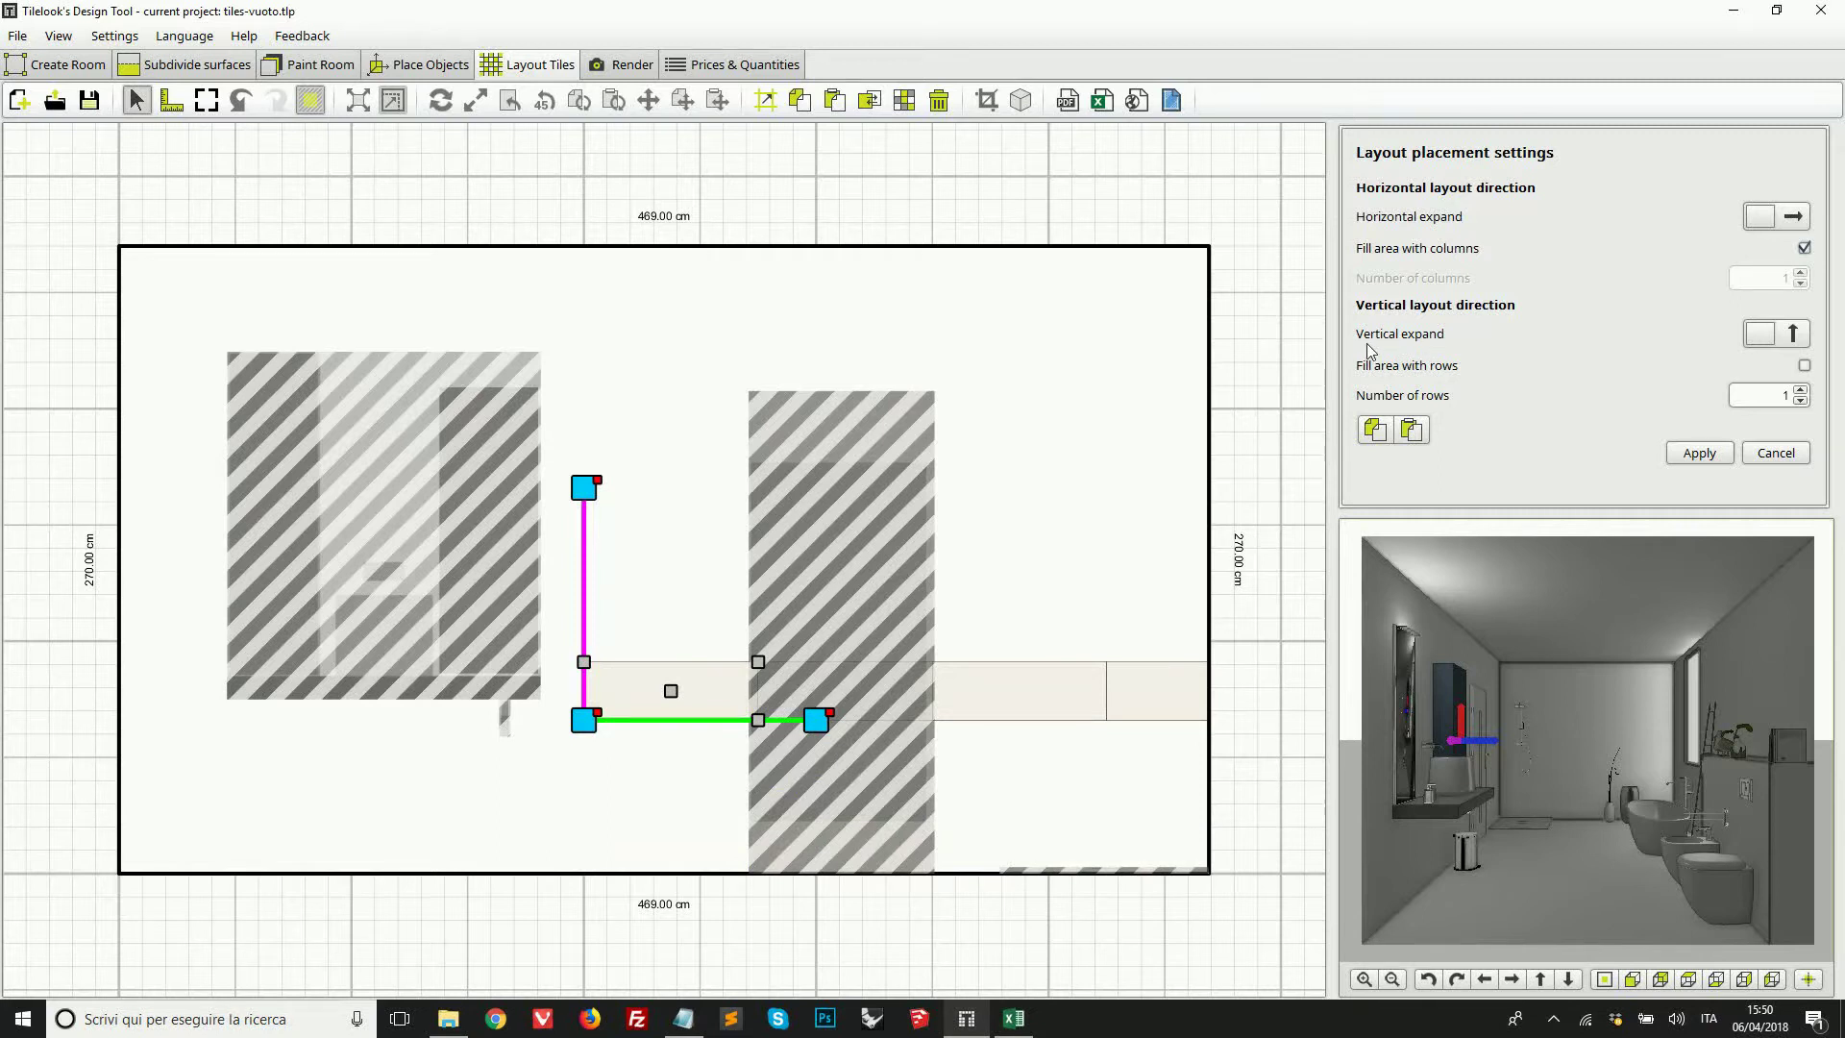
pyautogui.click(1759, 342)
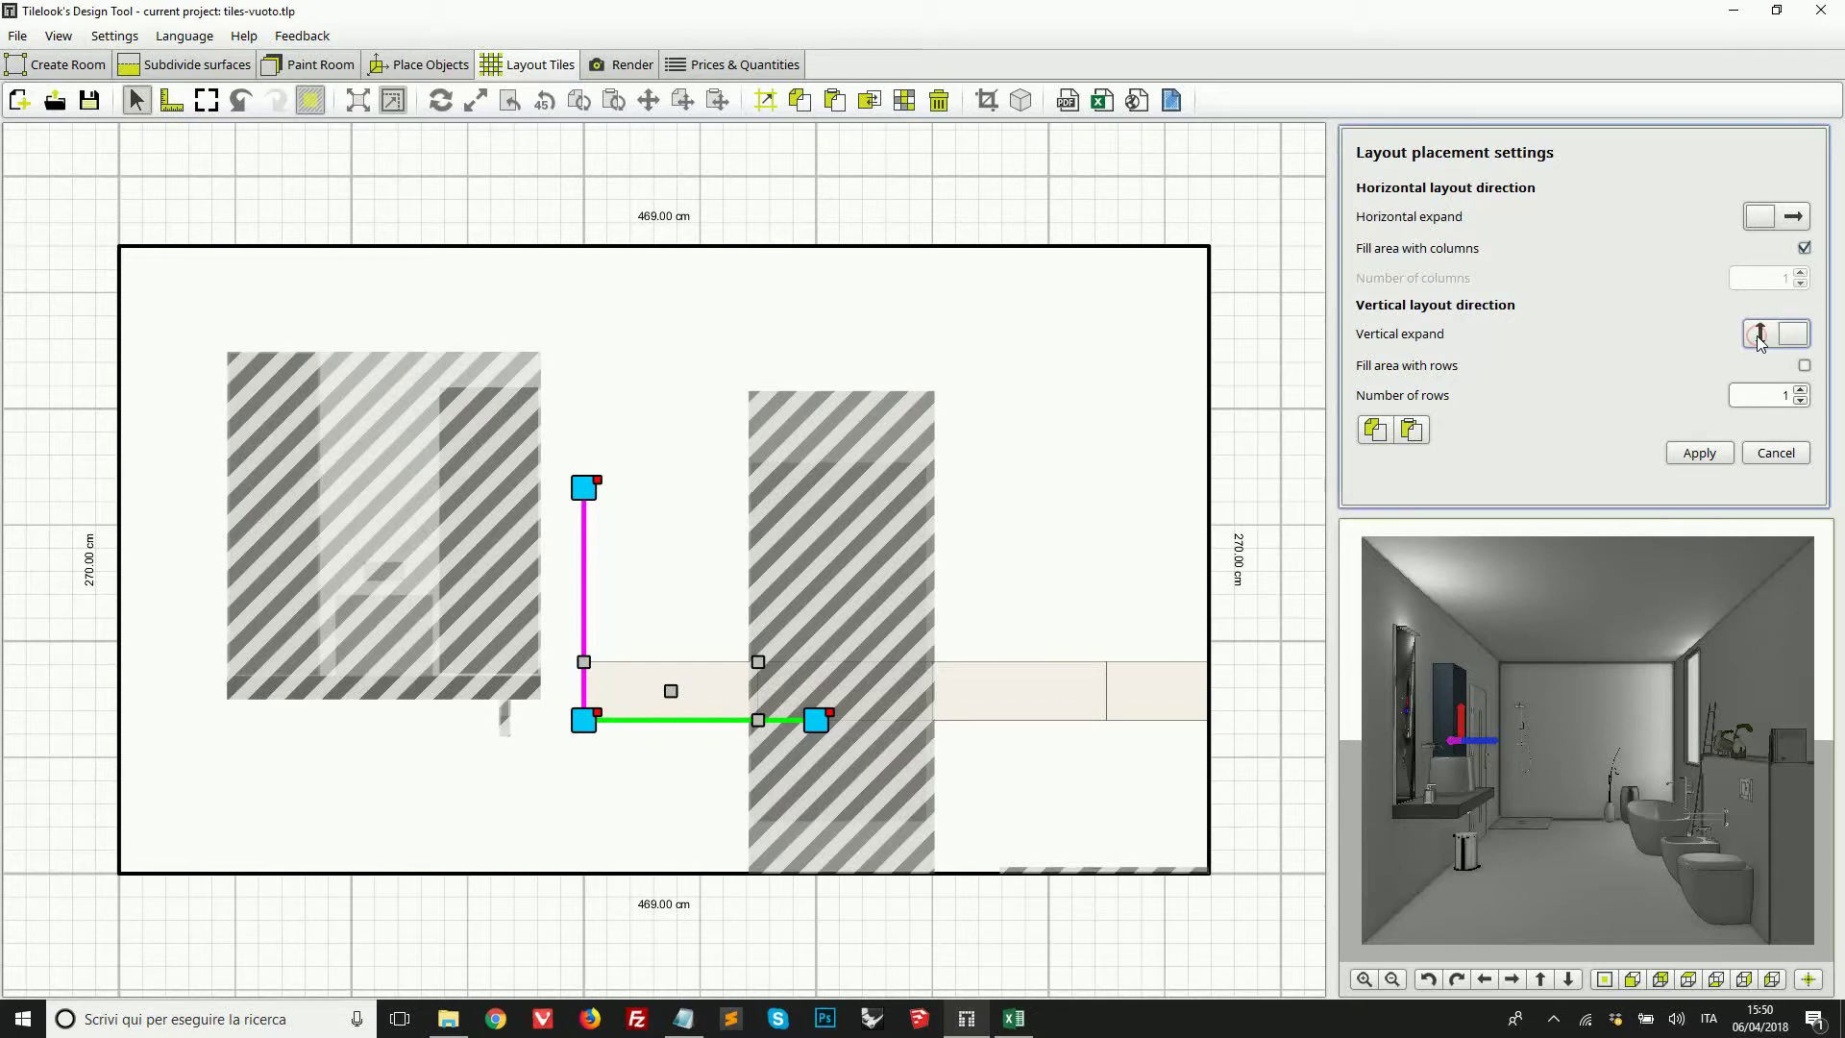
pyautogui.click(1804, 366)
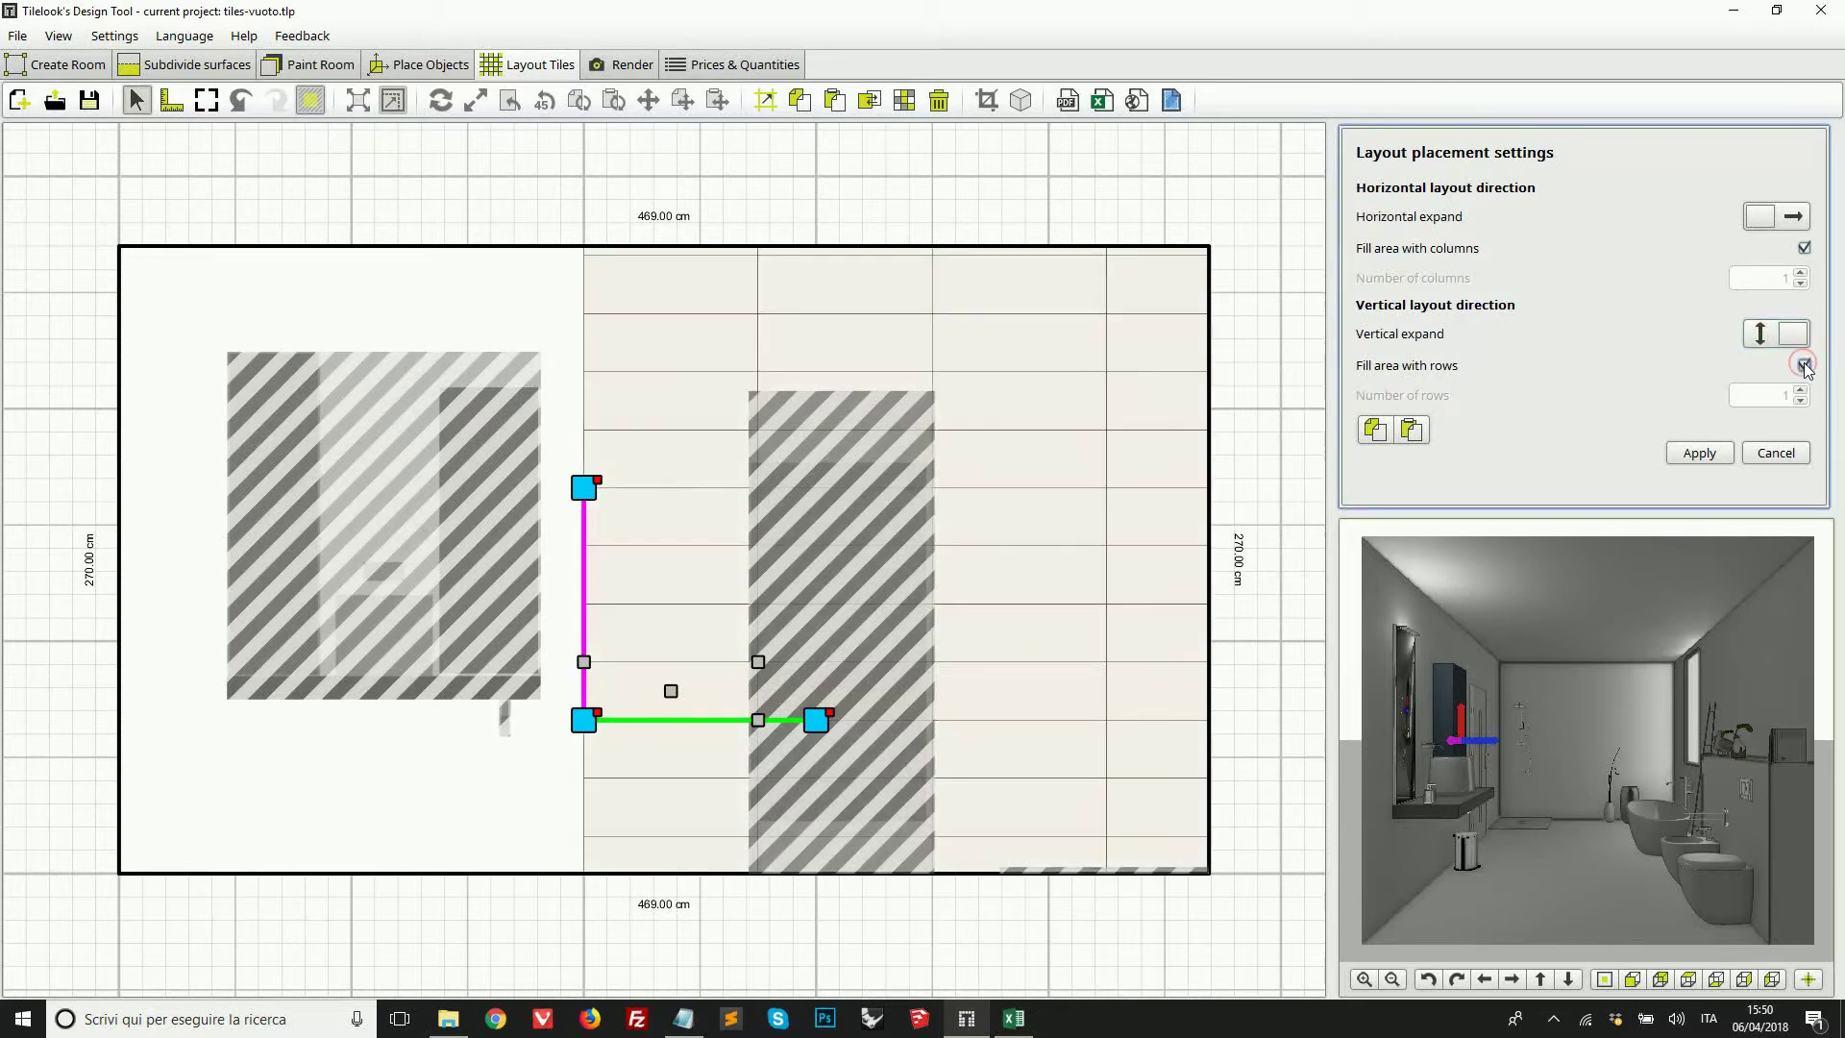
pyautogui.click(1793, 335)
pyautogui.click(1794, 336)
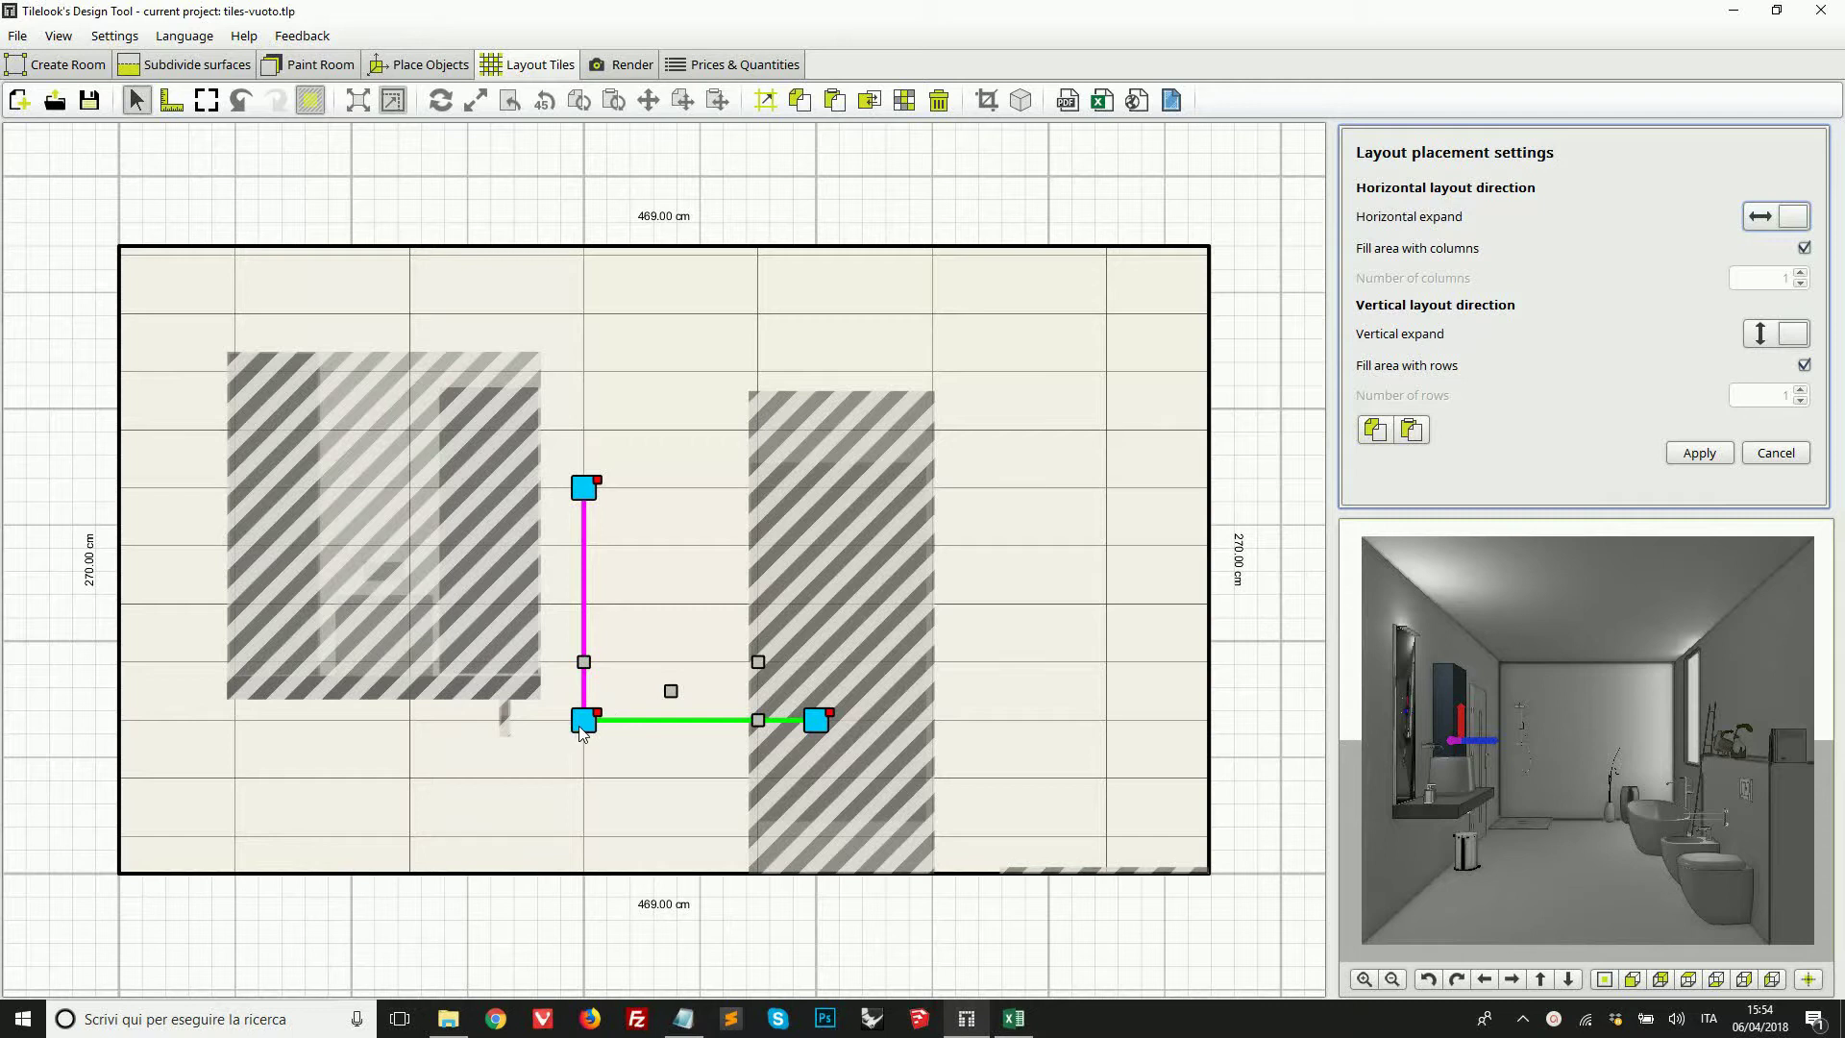
# Step: Move the layout origin to the wall's lower-left corner and offset it 20 cm horizontally
pyautogui.moveTo(578, 730); pyautogui.dragTo(403, 768)
pyautogui.moveTo(284, 795); pyautogui.dragTo(121, 872)
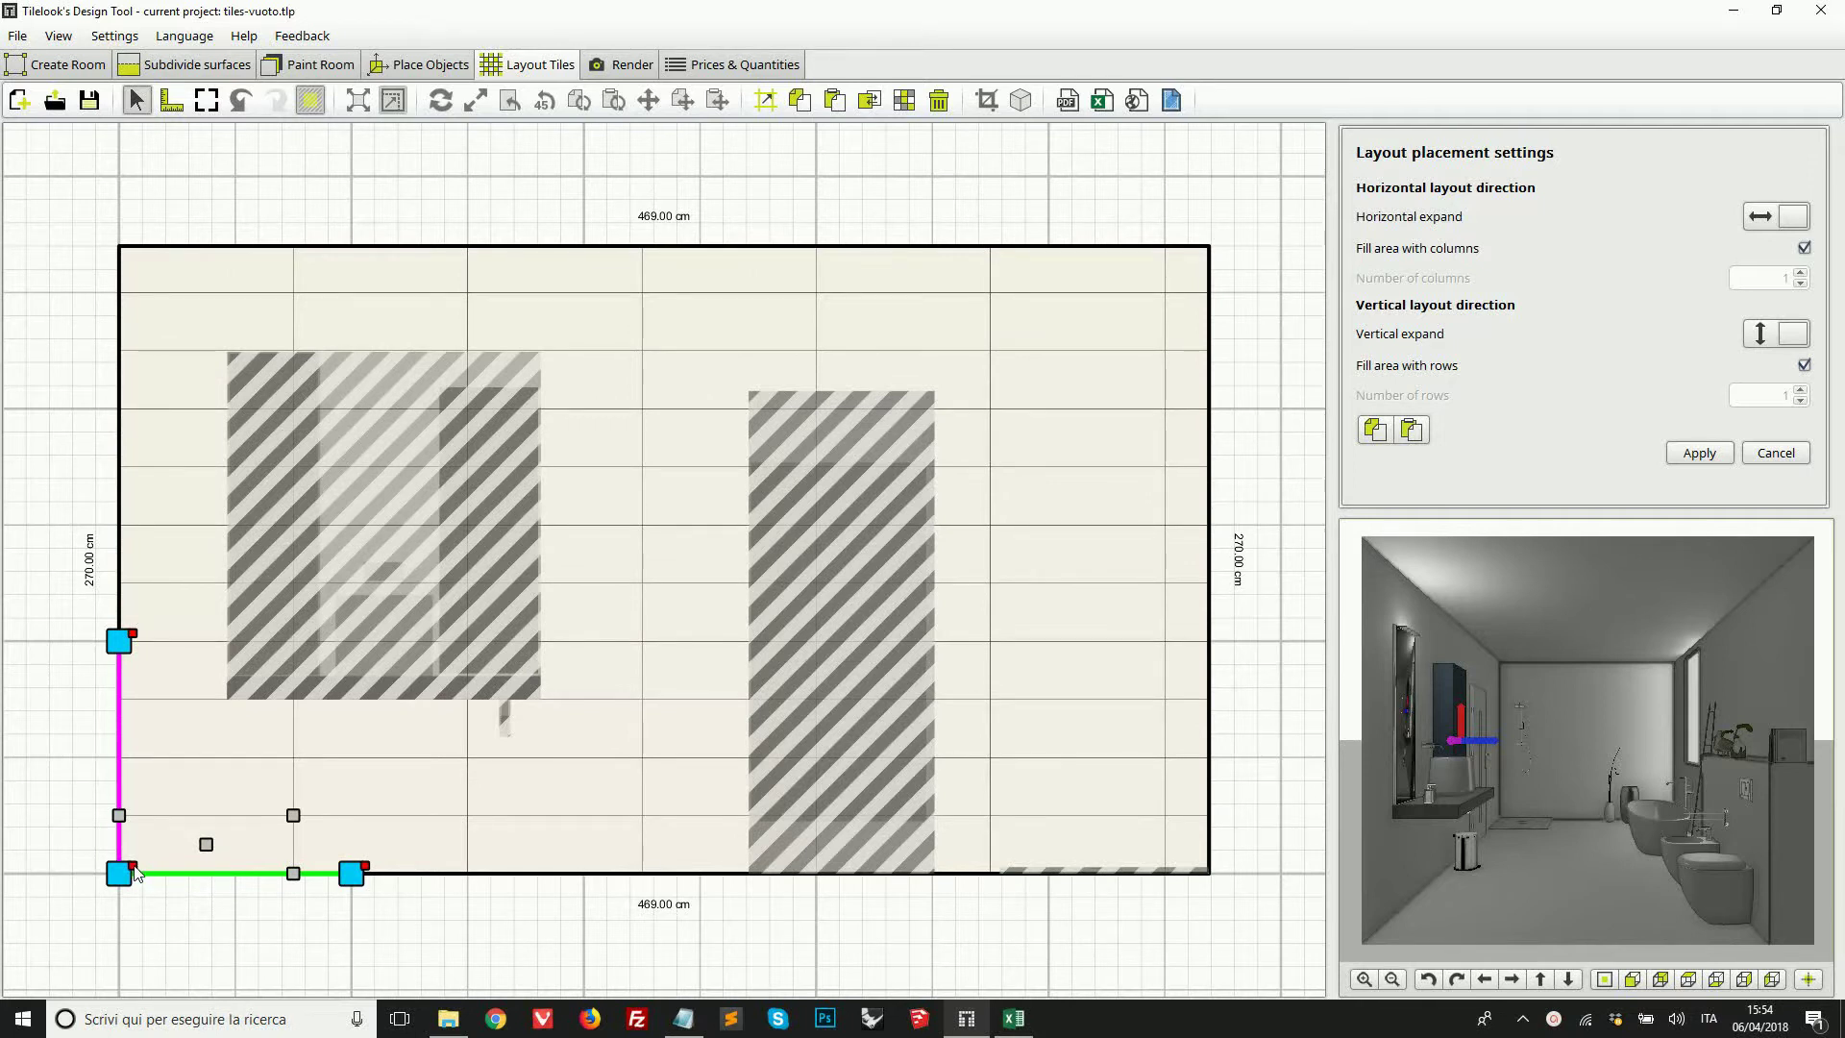
pyautogui.rightClick(136, 871)
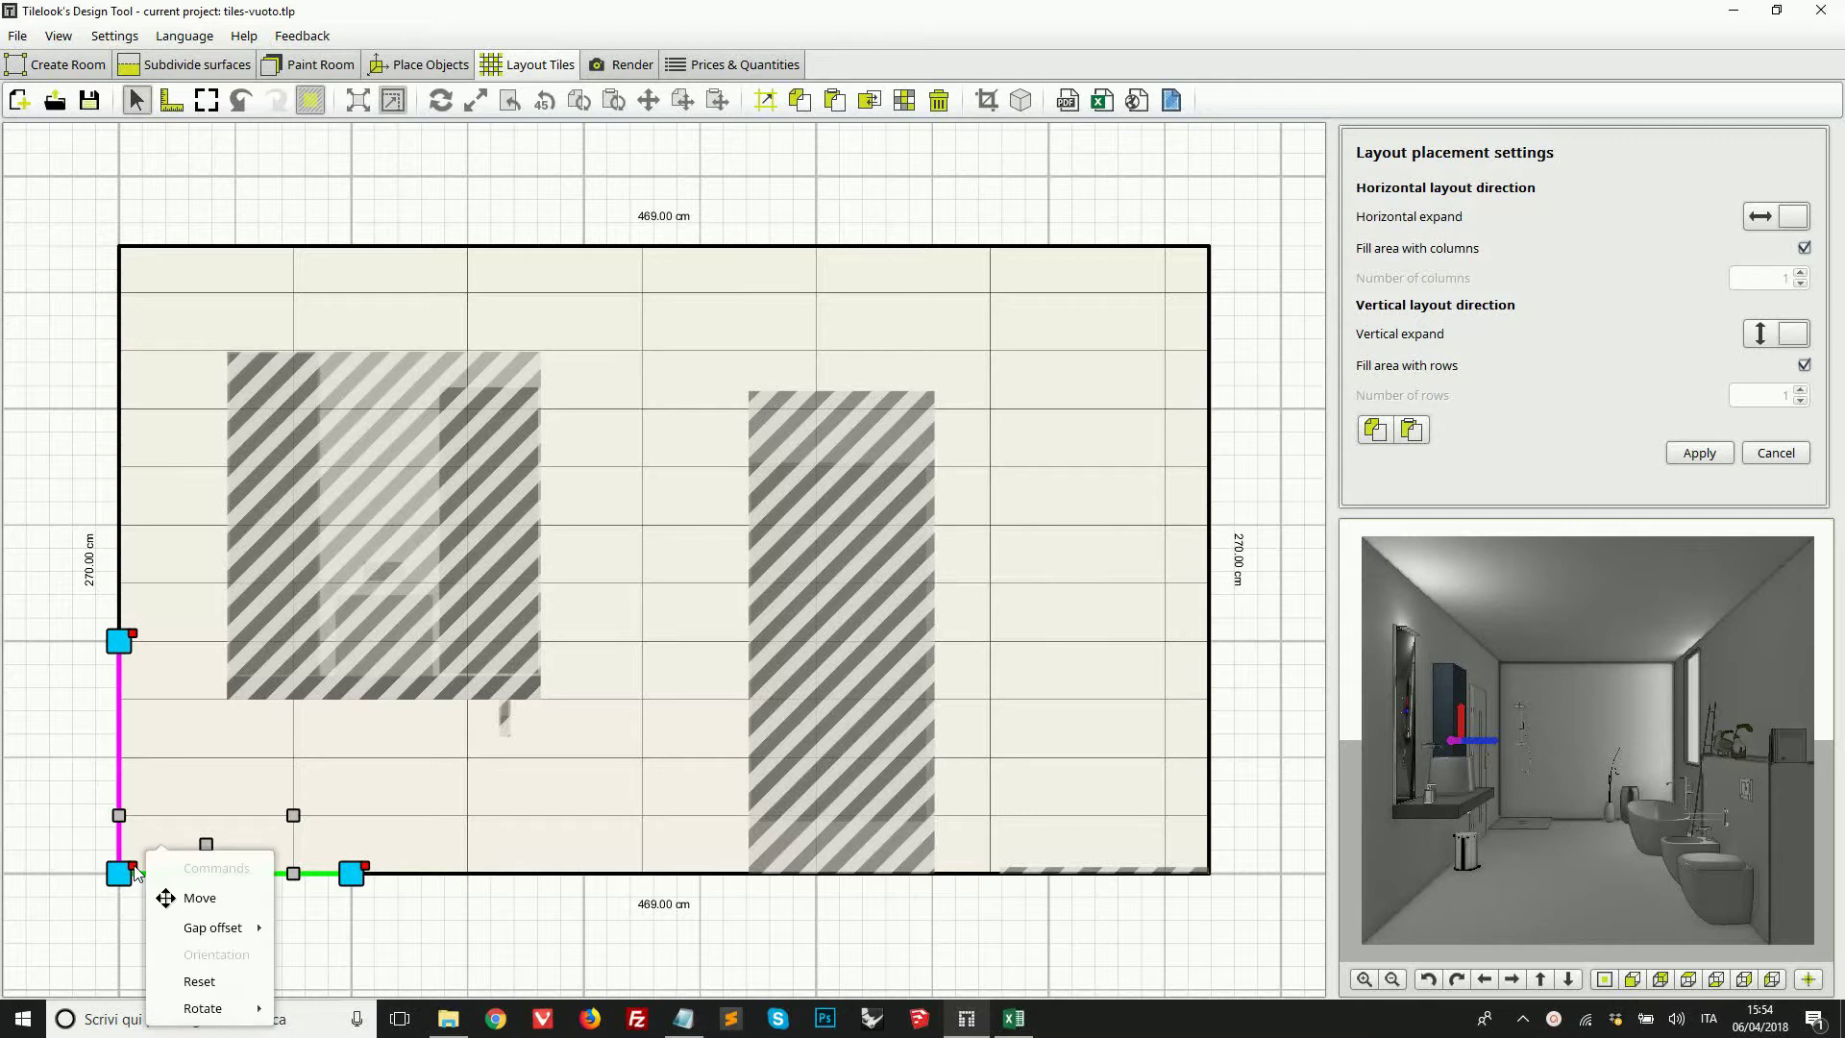
pyautogui.click(199, 897)
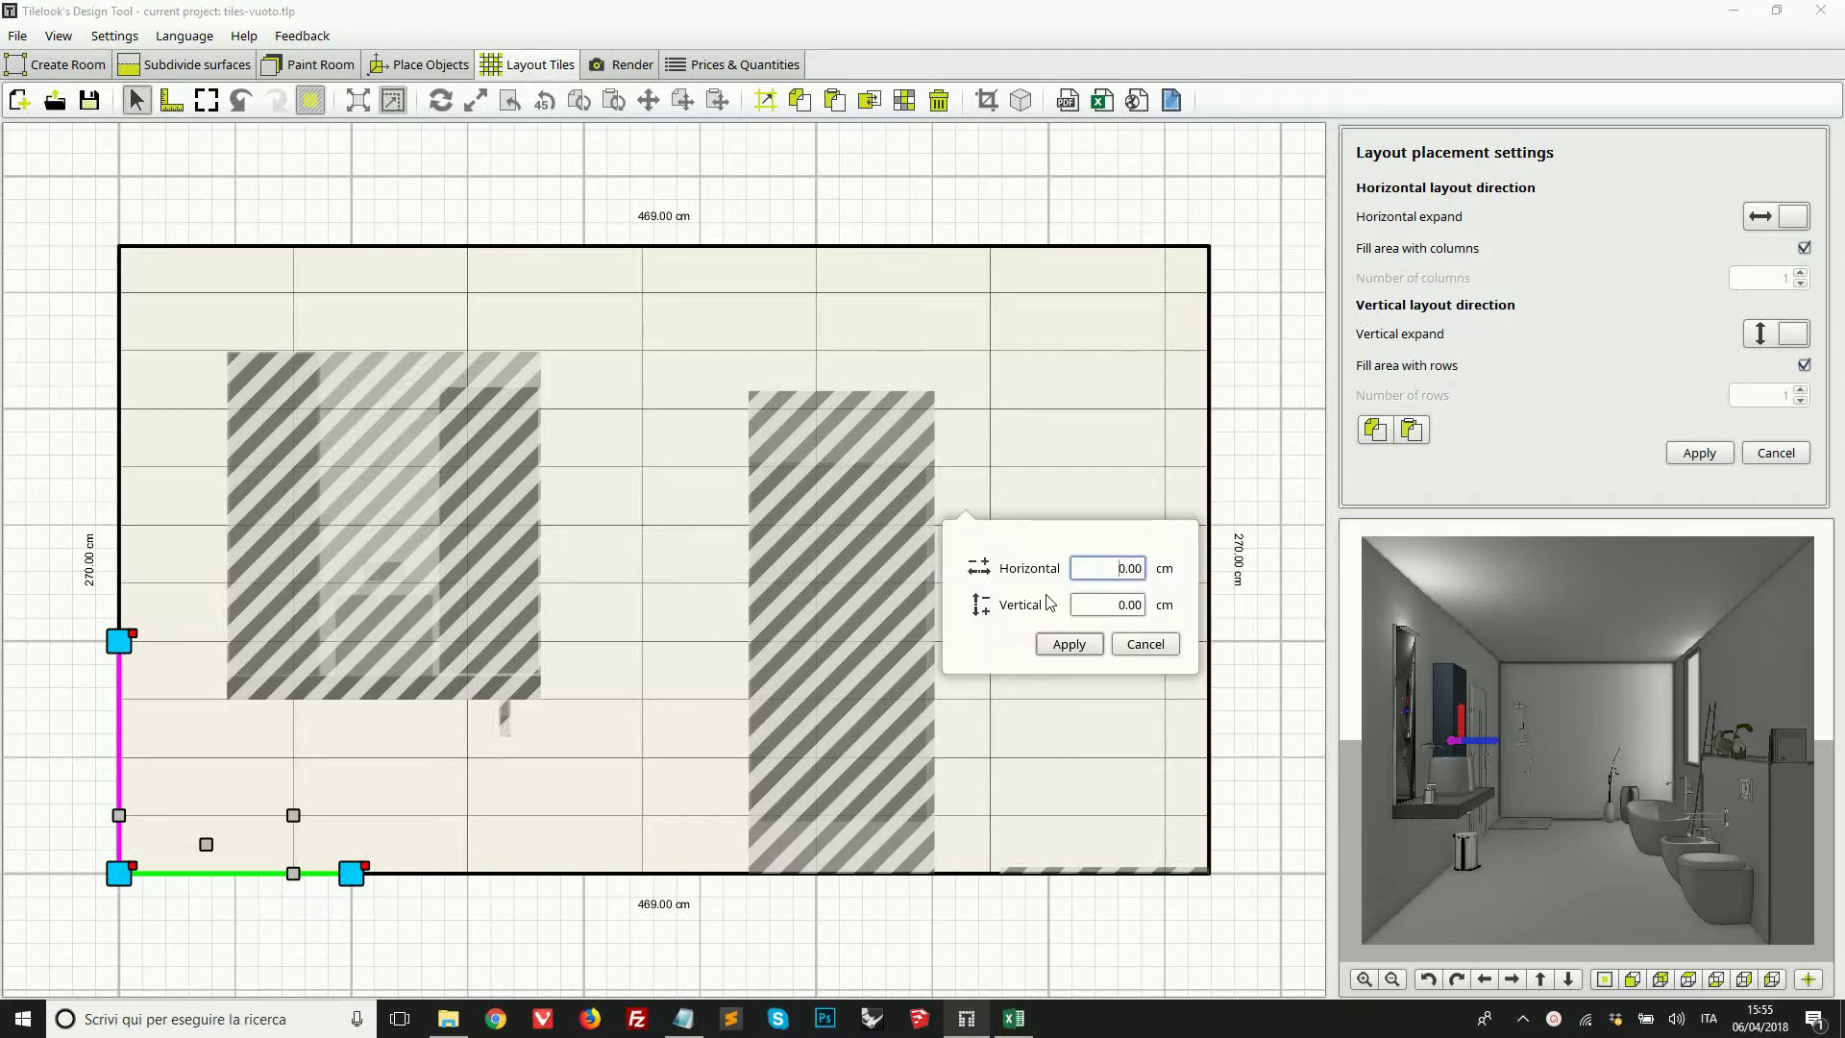
pyautogui.write('2')
pyautogui.click(1063, 653)
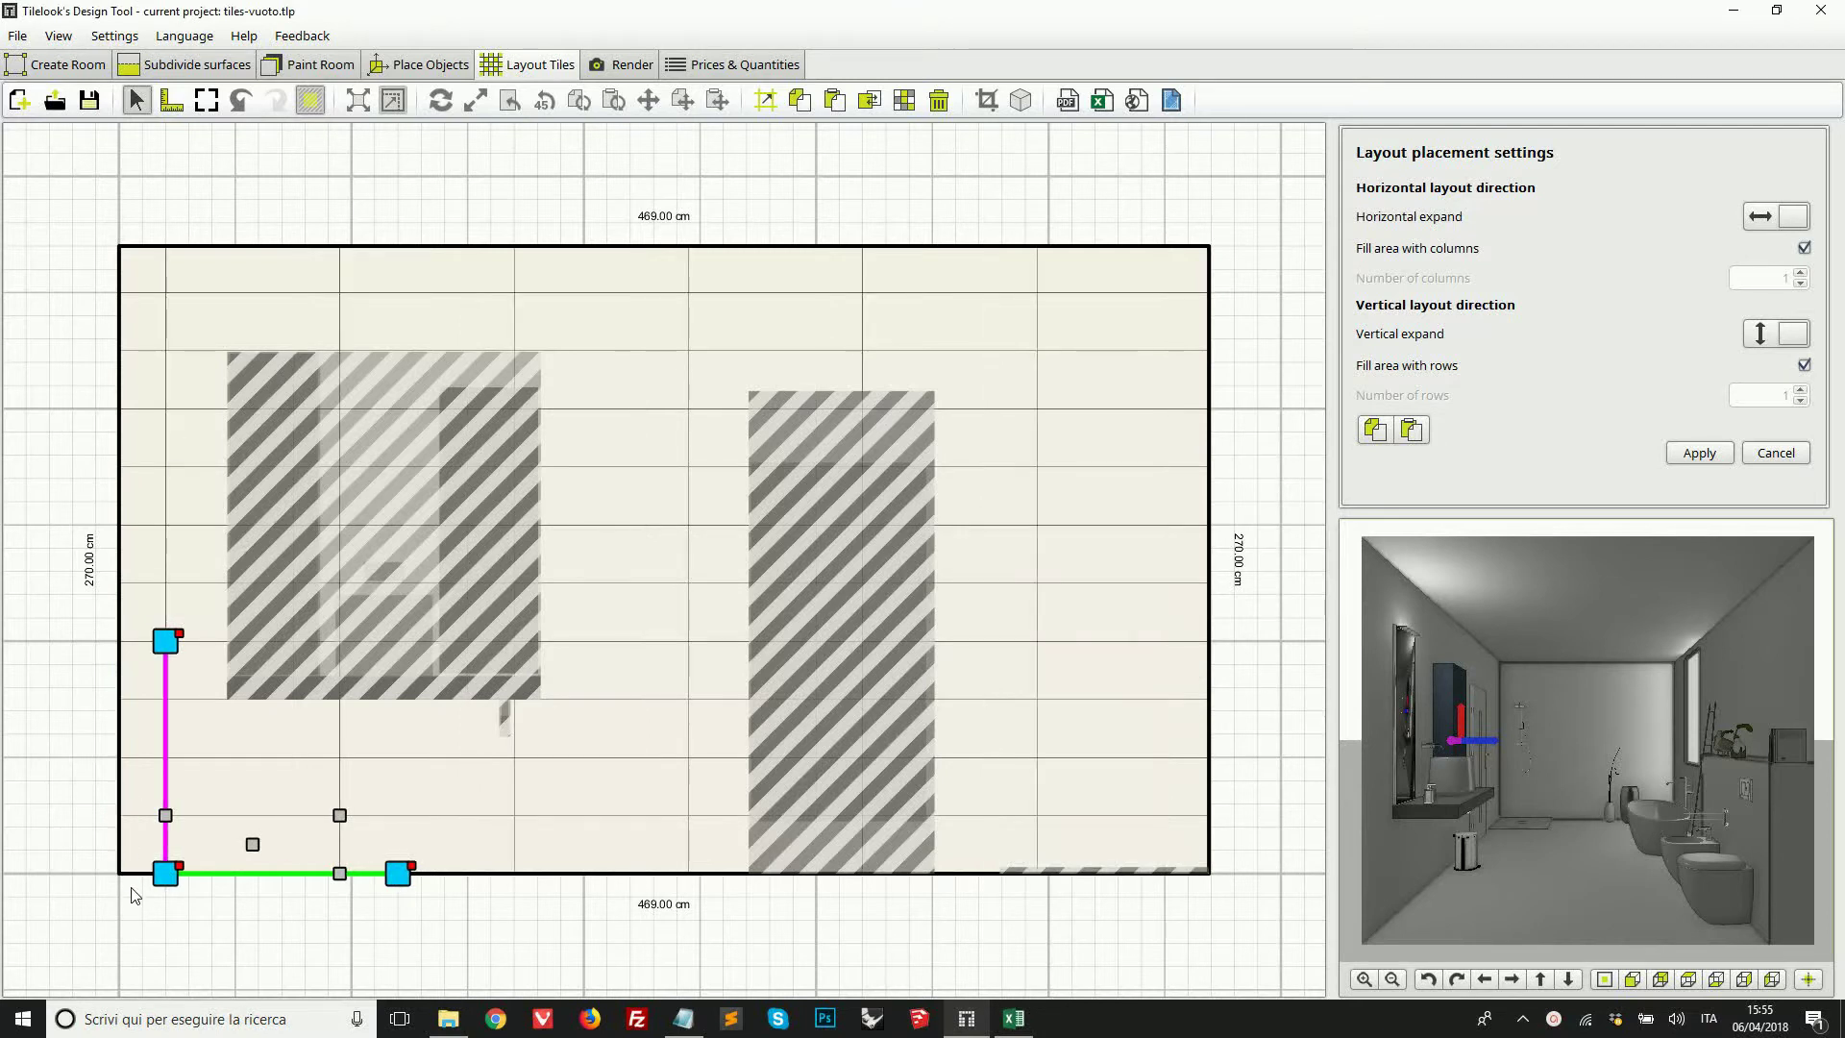
# Step: Return the layout origin to the wall's lower-left corner and rotate the layout 45° counterclockwise
pyautogui.moveTo(165, 874); pyautogui.dragTo(119, 874)
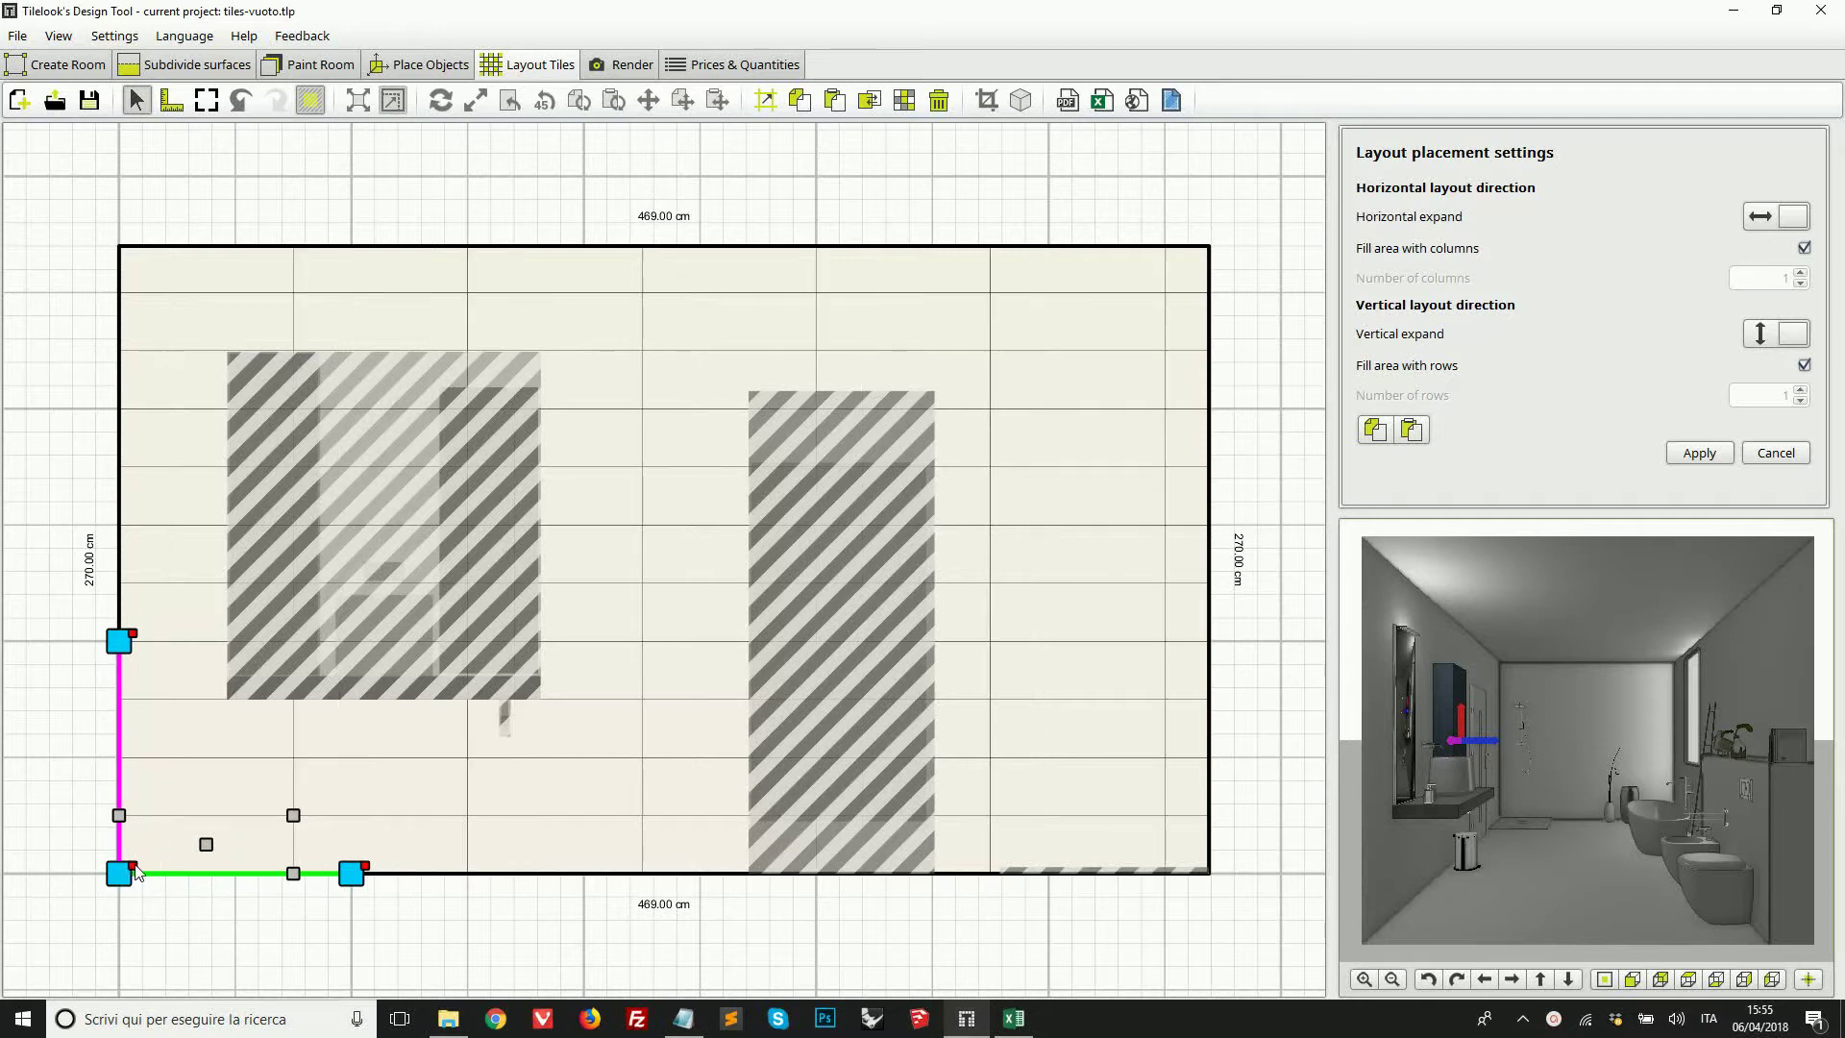
pyautogui.rightClick(136, 870)
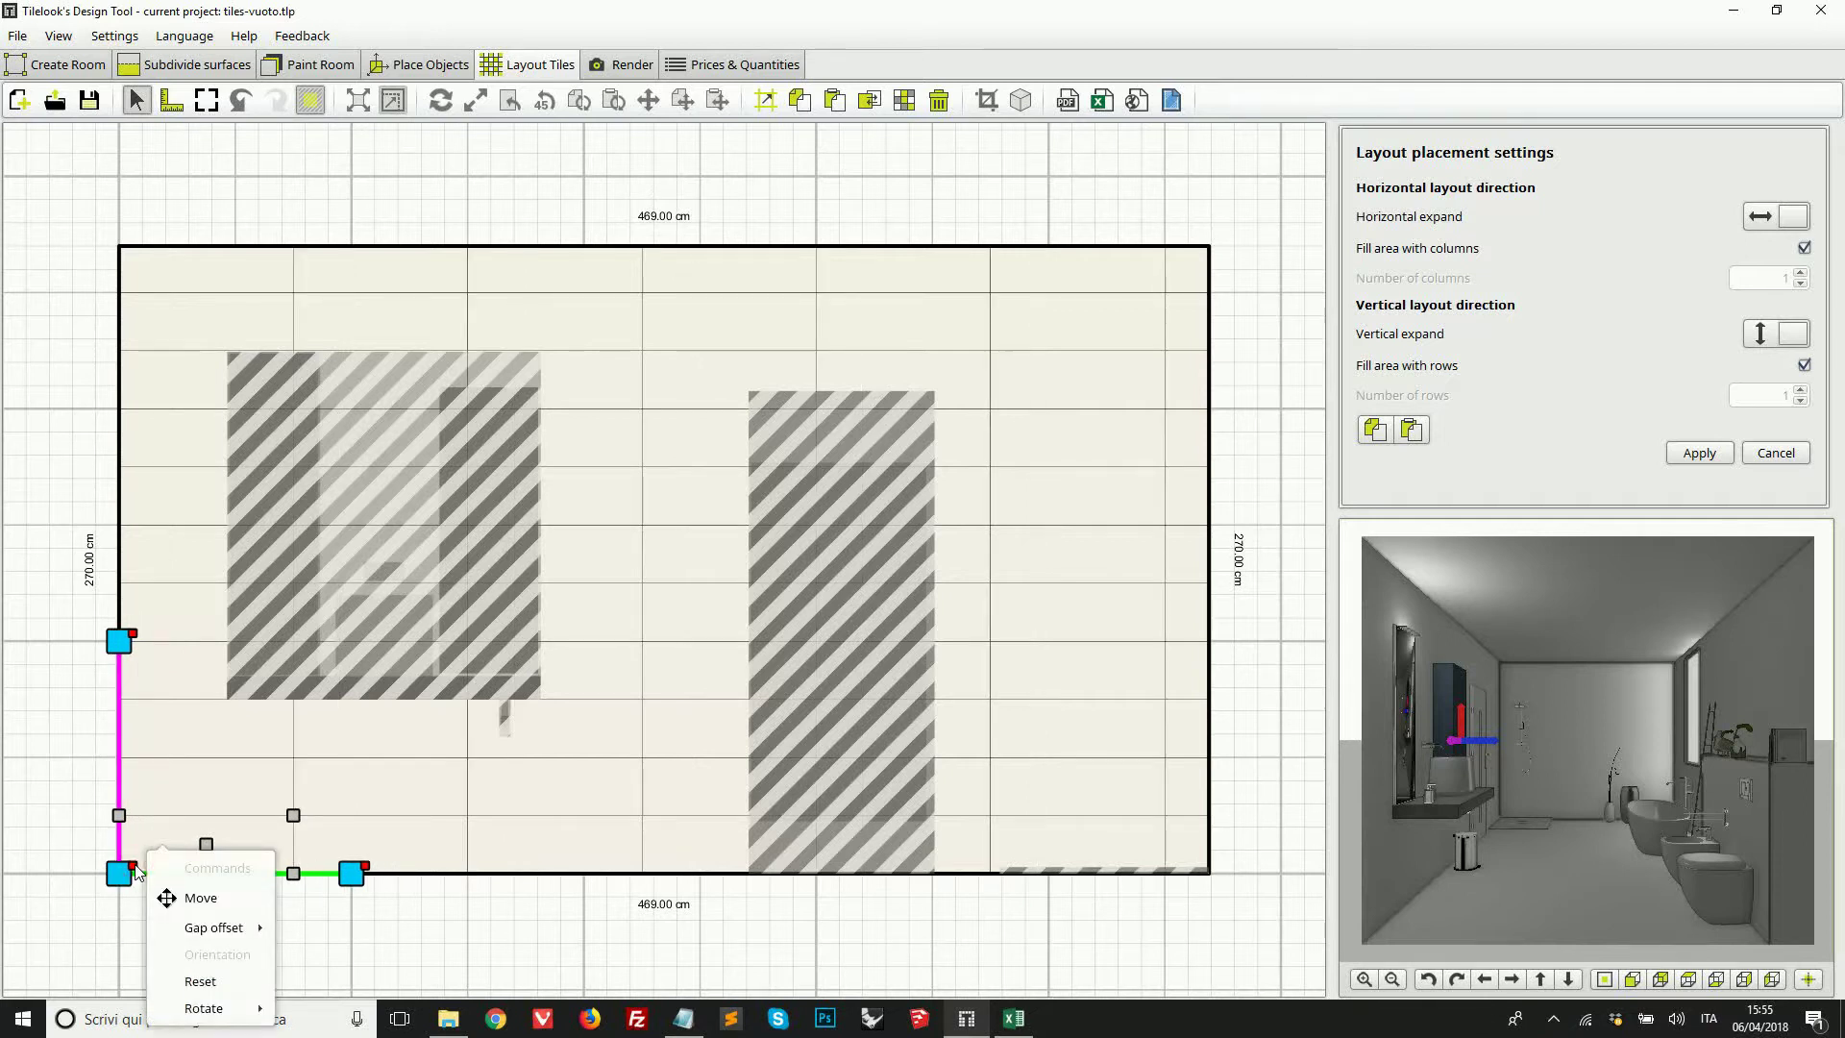
pyautogui.moveTo(174, 1013)
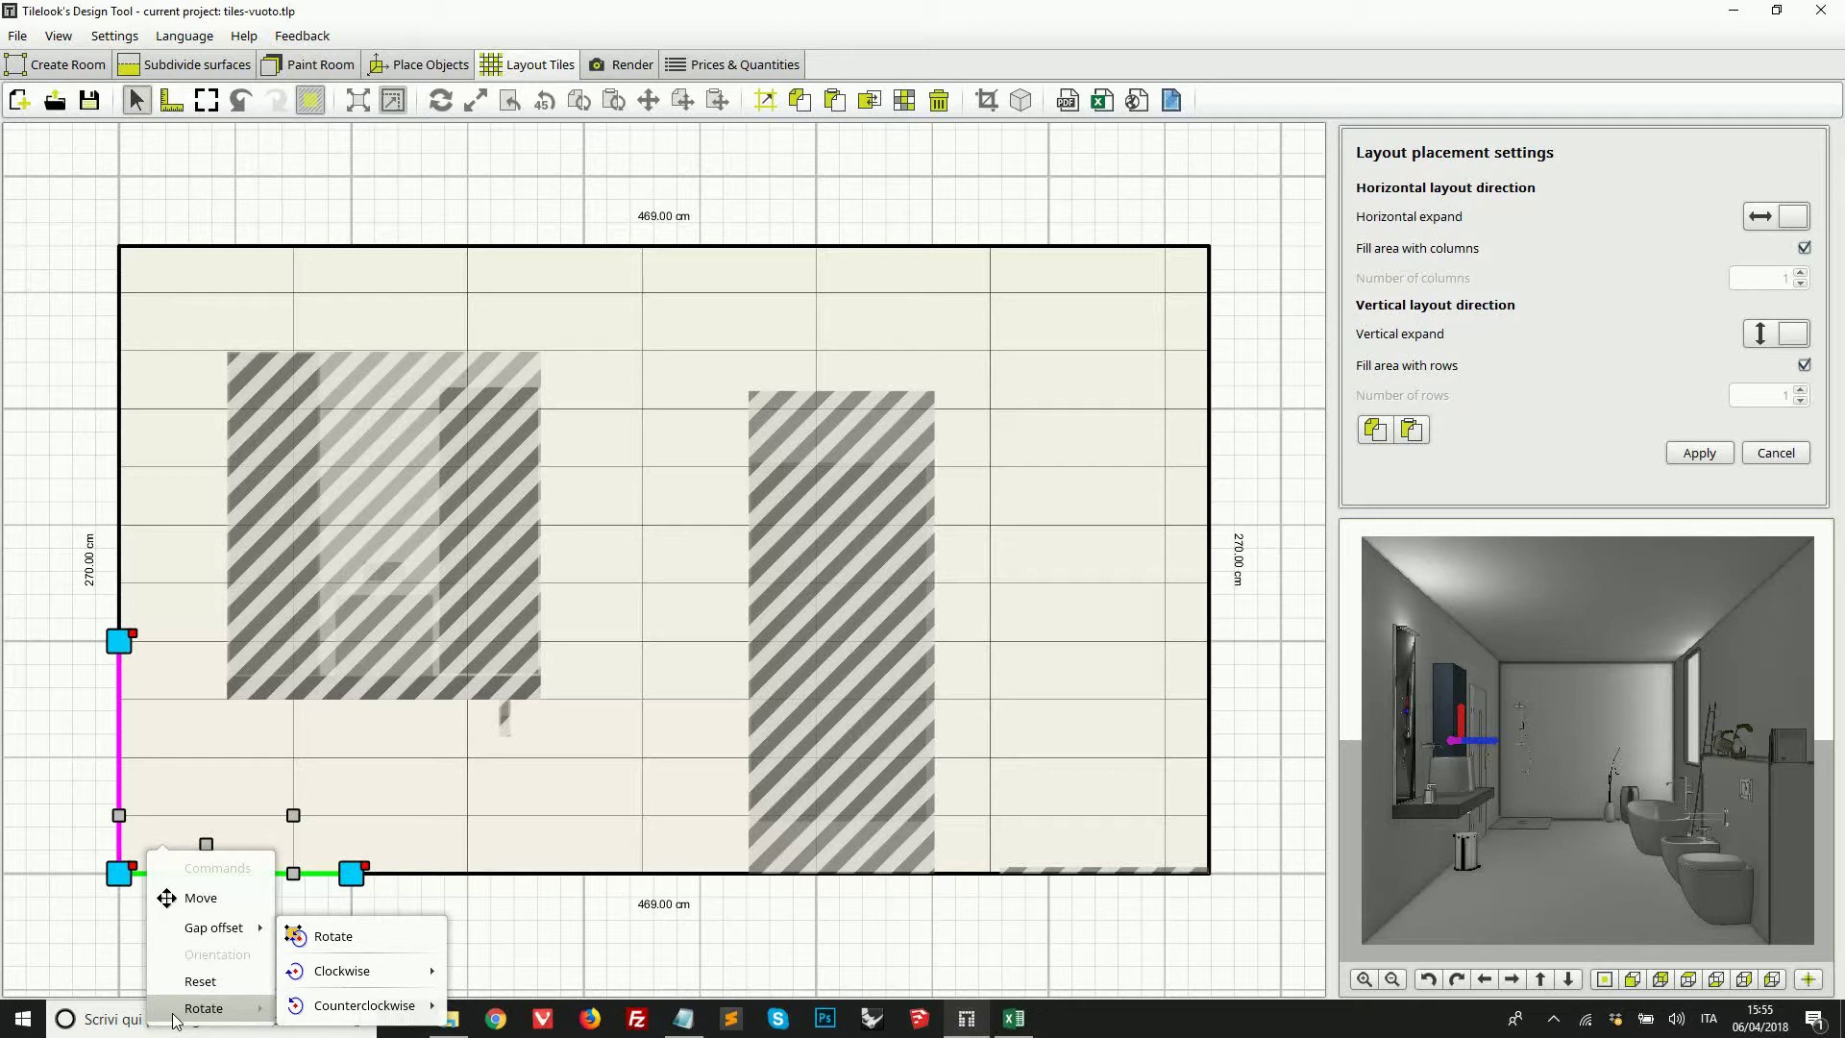
pyautogui.moveTo(358, 1011)
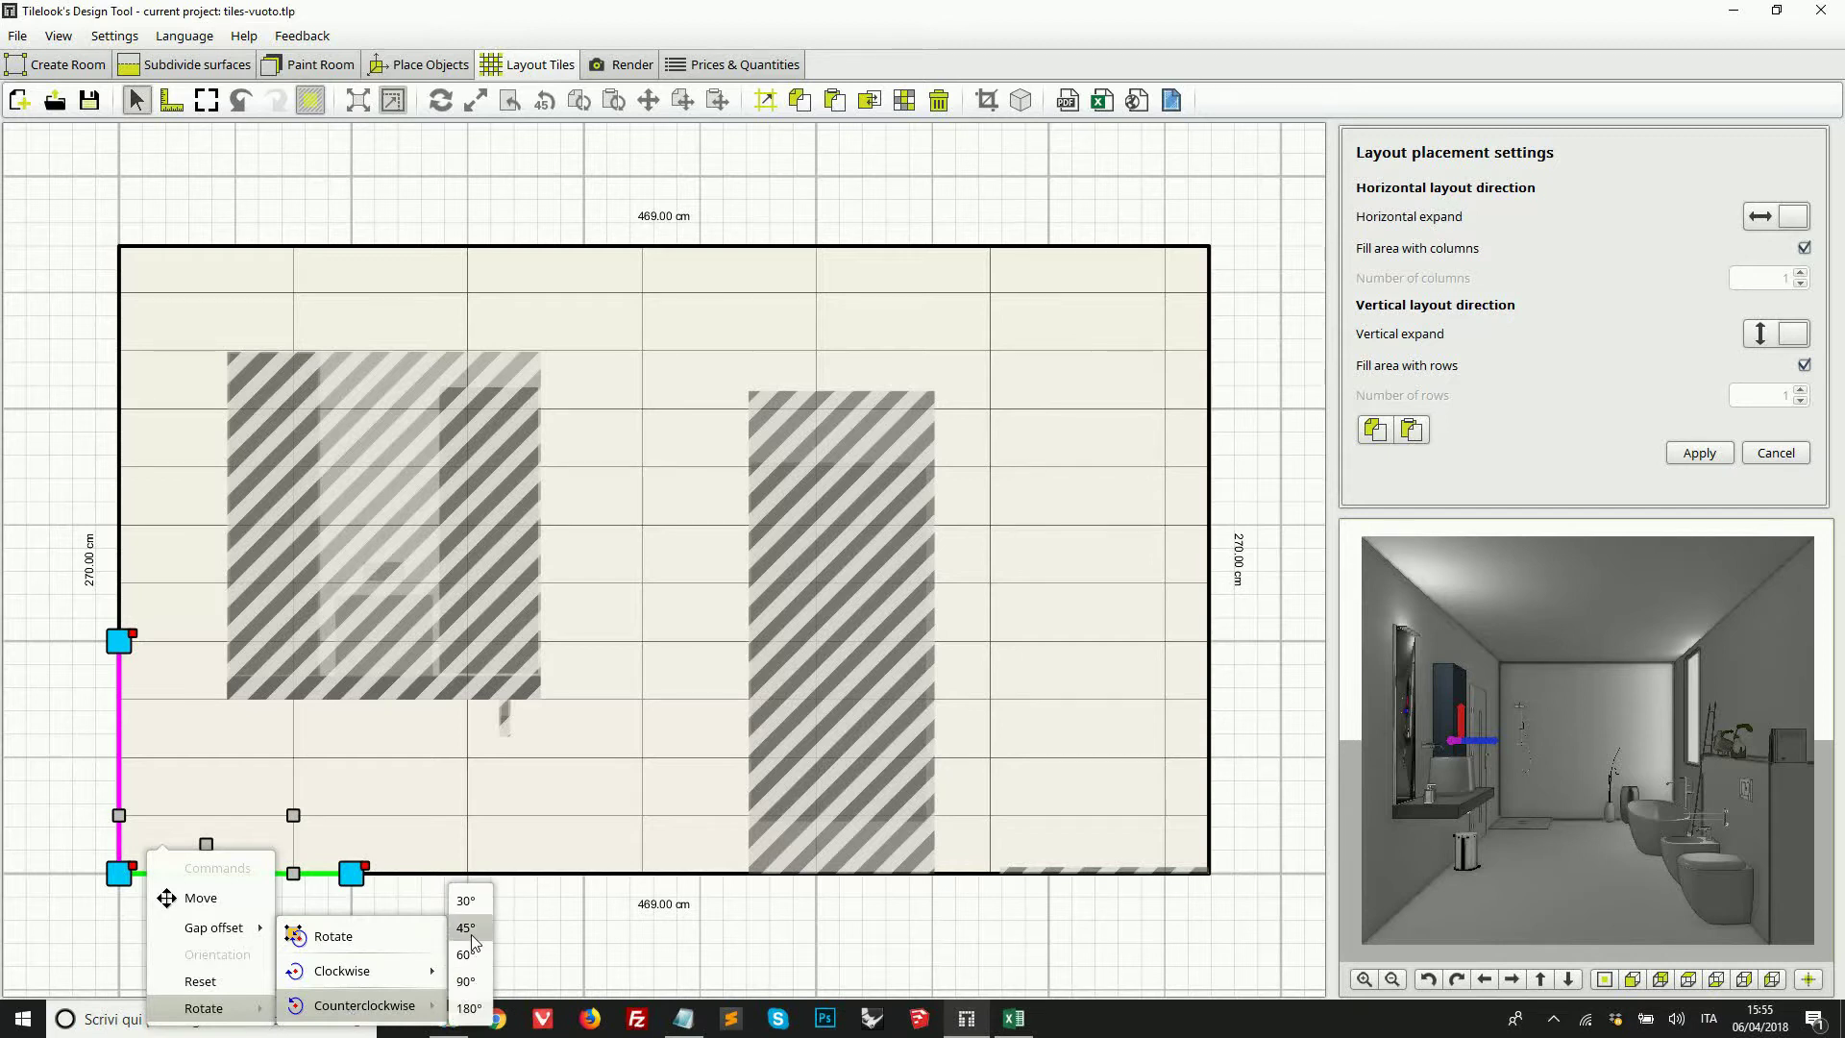
pyautogui.click(468, 928)
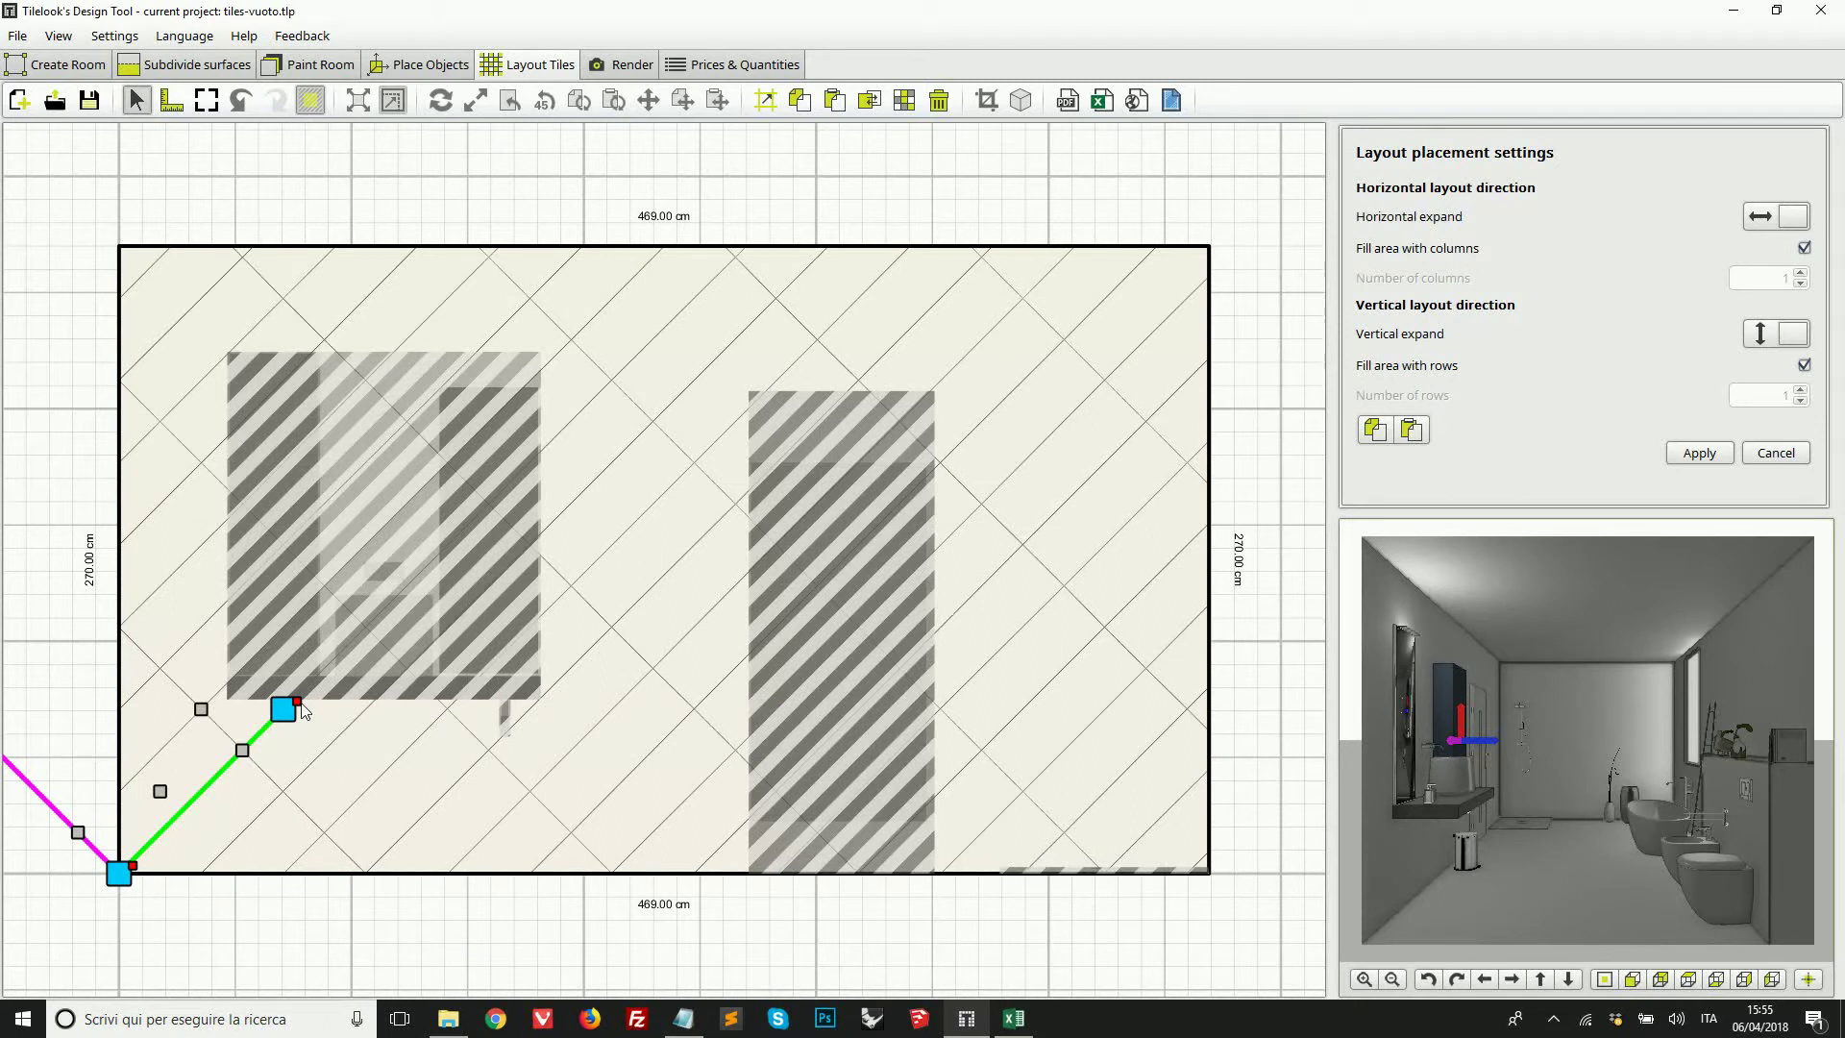
# Step: Rotate the layout freehand until its horizontal axis runs up the wall's left edge, and apply it
pyautogui.moveTo(288, 715); pyautogui.dragTo(543, 709)
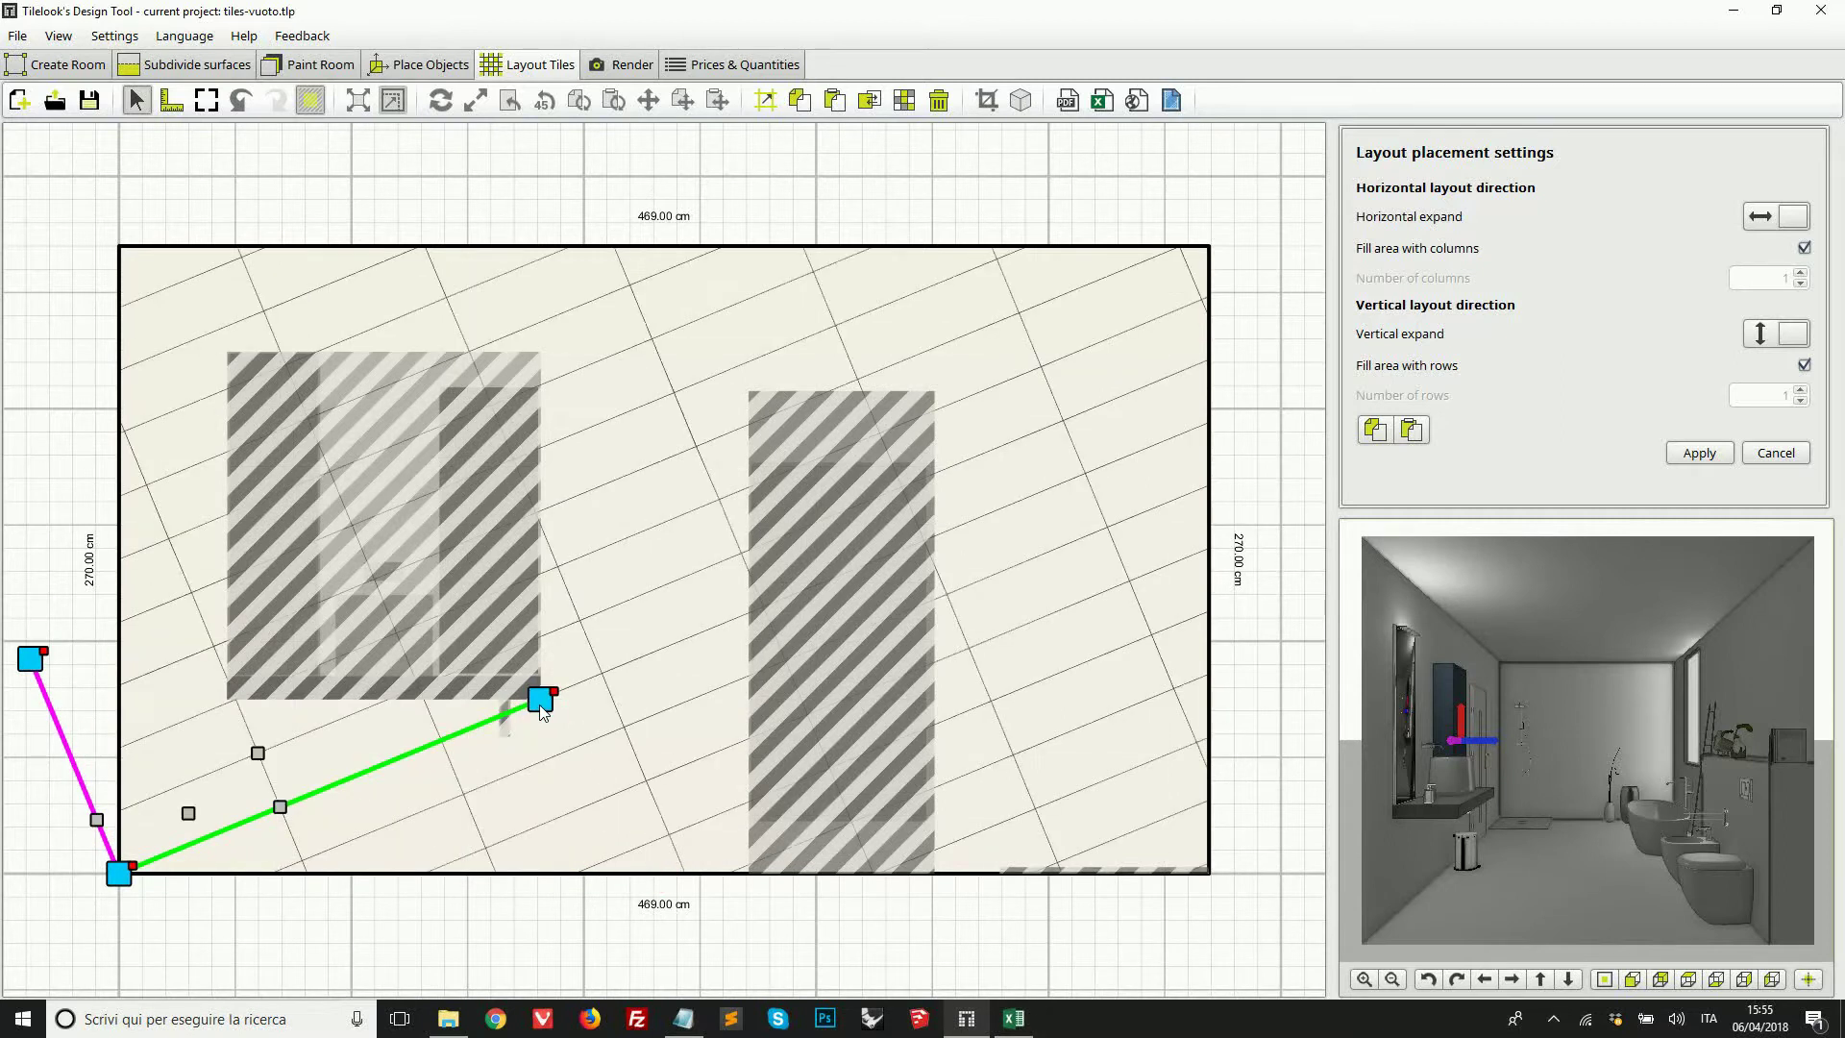
pyautogui.moveTo(264, 625); pyautogui.dragTo(122, 566)
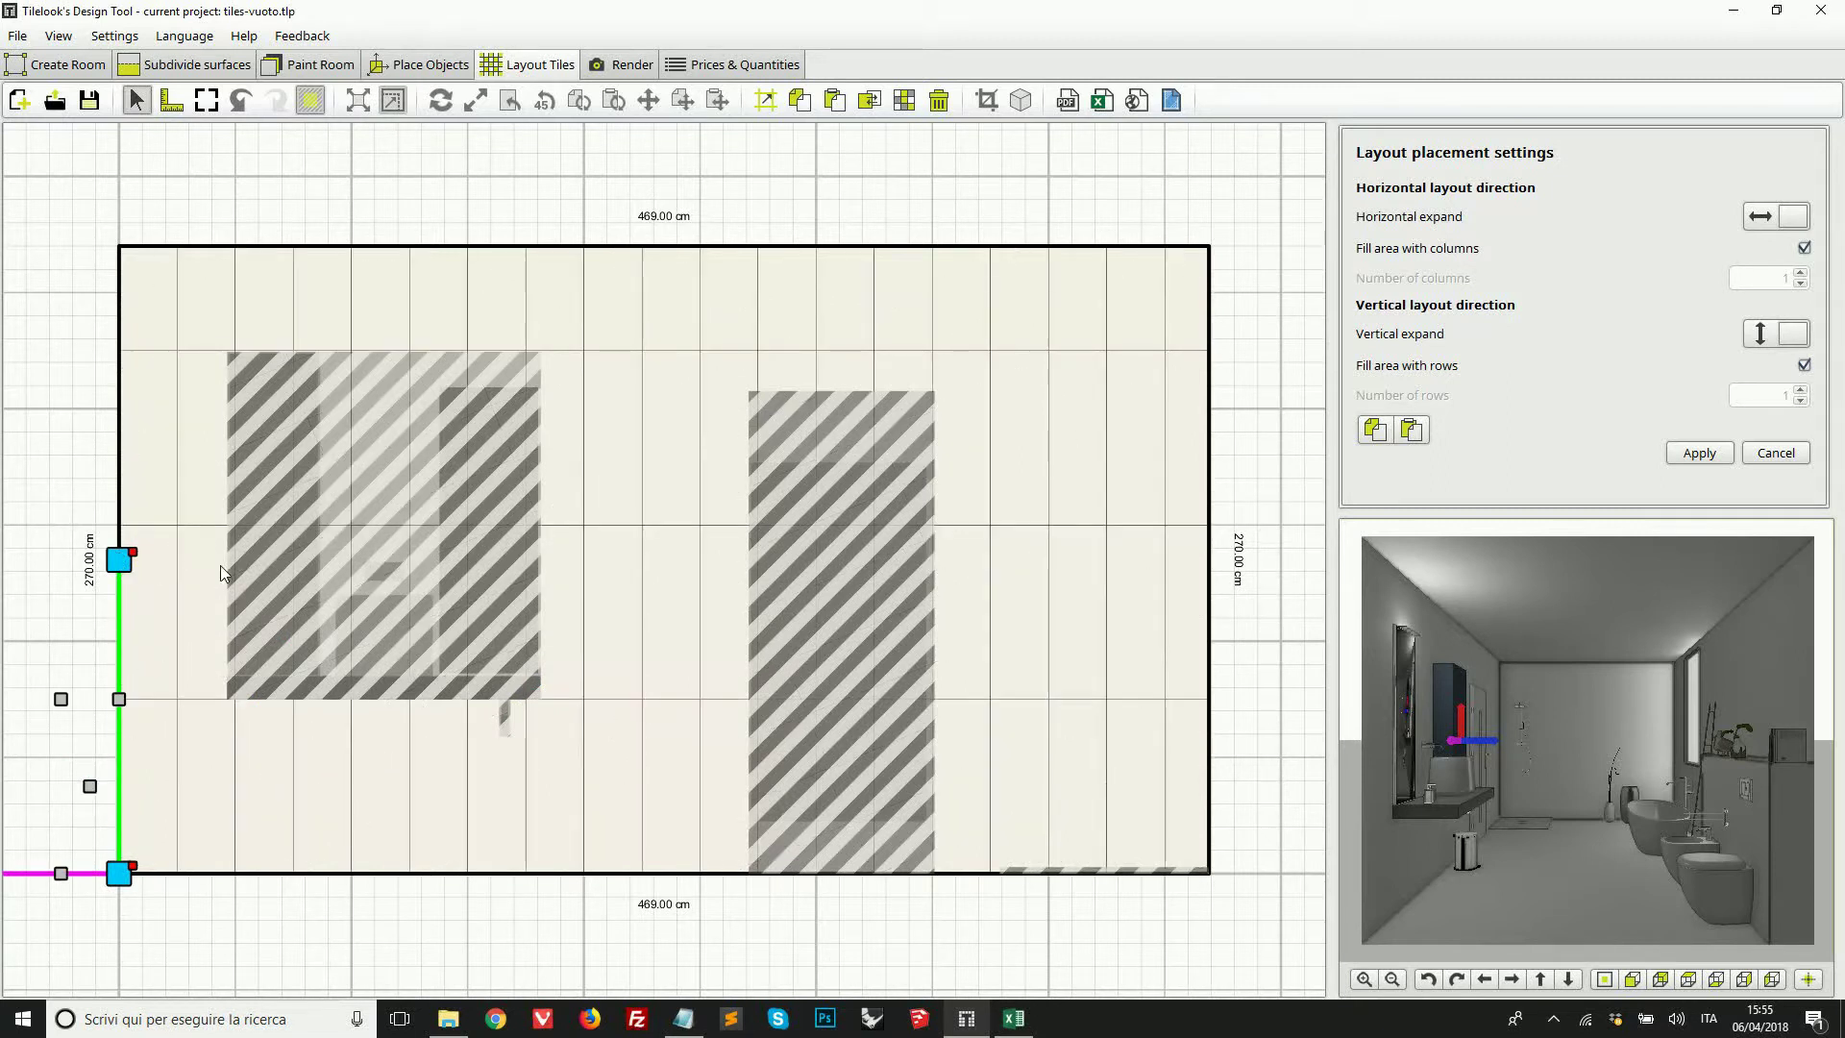
pyautogui.click(1699, 452)
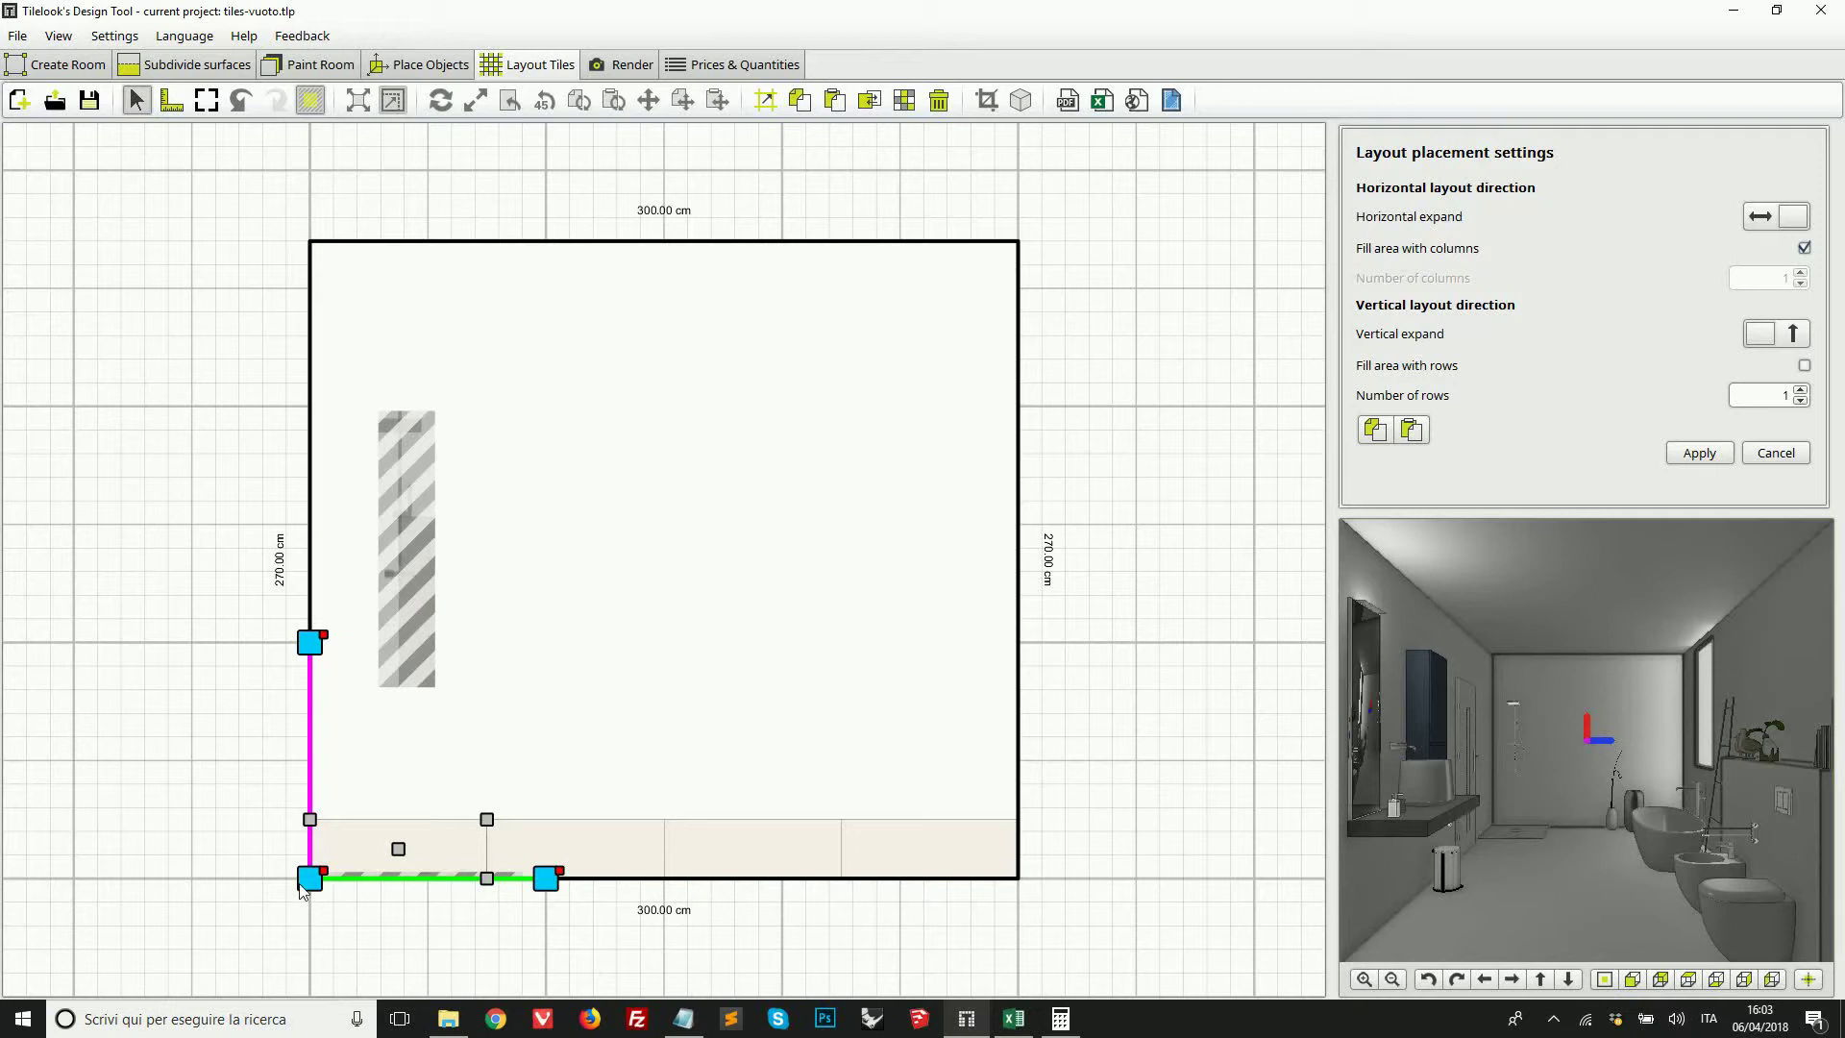
# Step: Start the 300 cm wall's layout at its lower-right corner with inverted horizontal direction, replacing column filling with a fixed number of columns
pyautogui.moveTo(309, 877); pyautogui.dragTo(430, 816)
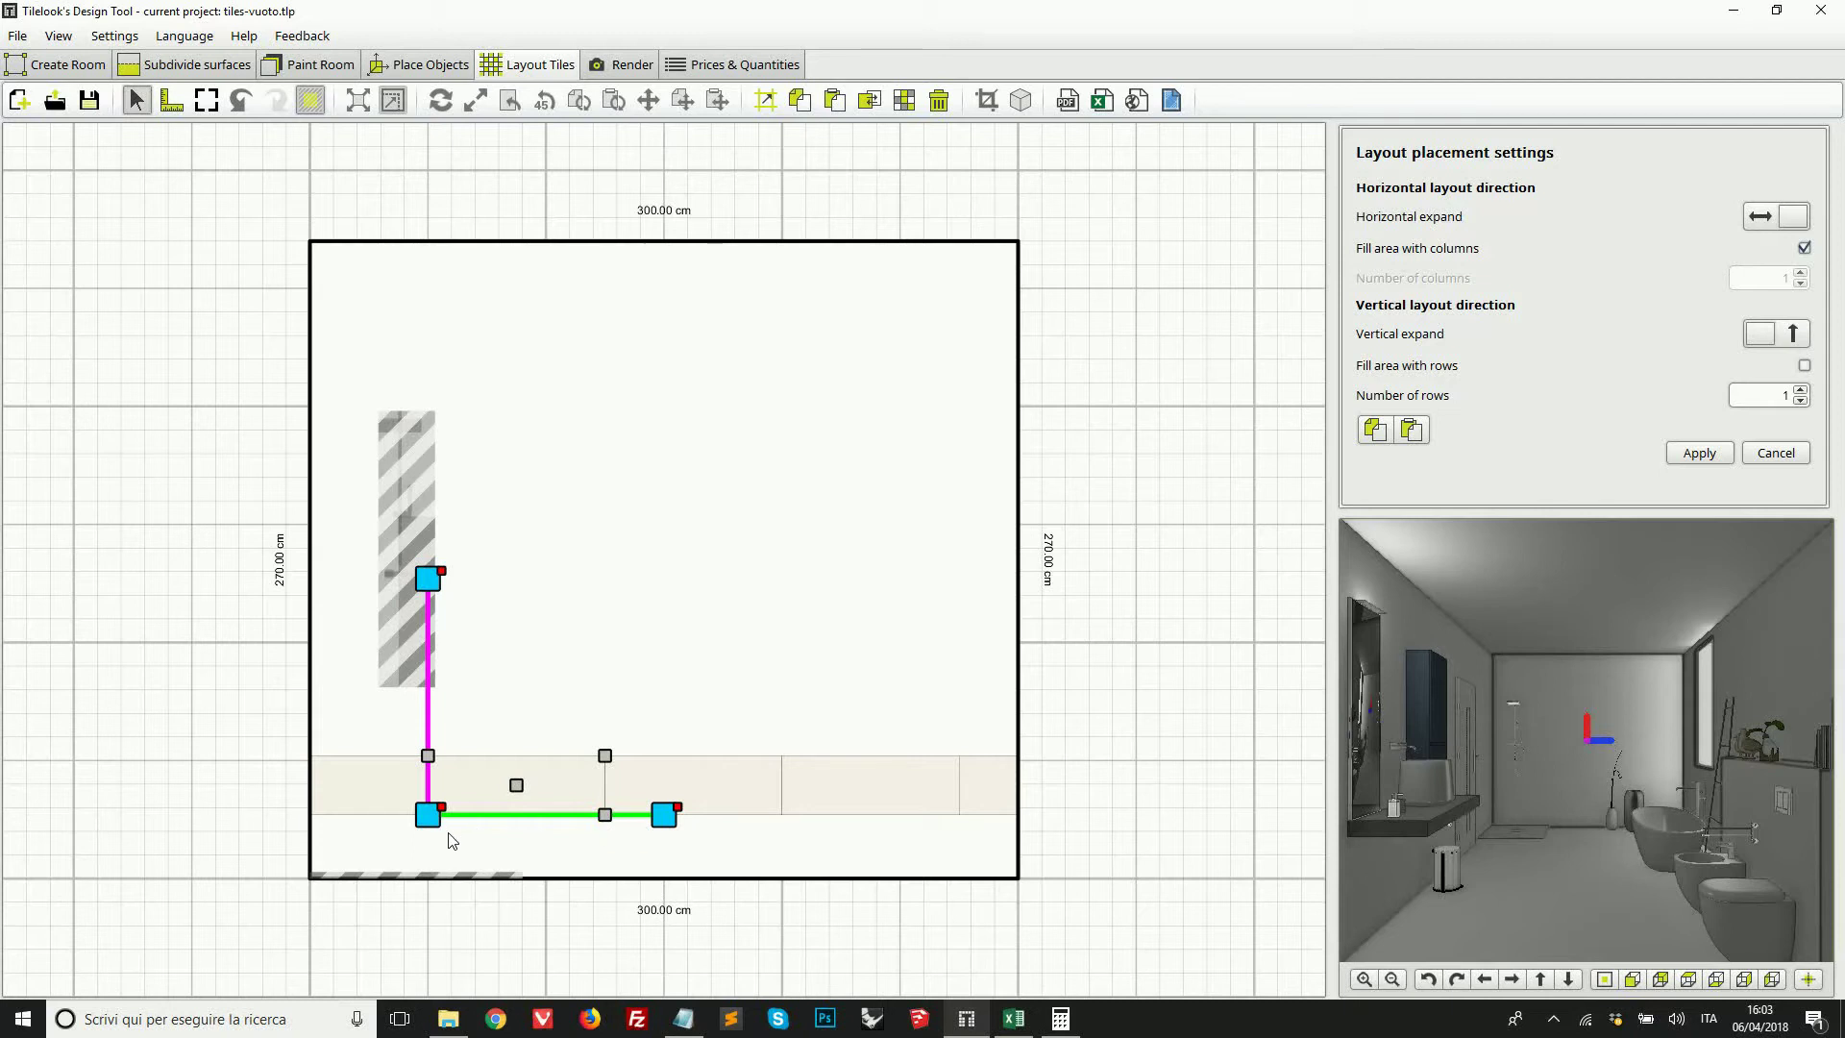
pyautogui.rightClick(675, 812)
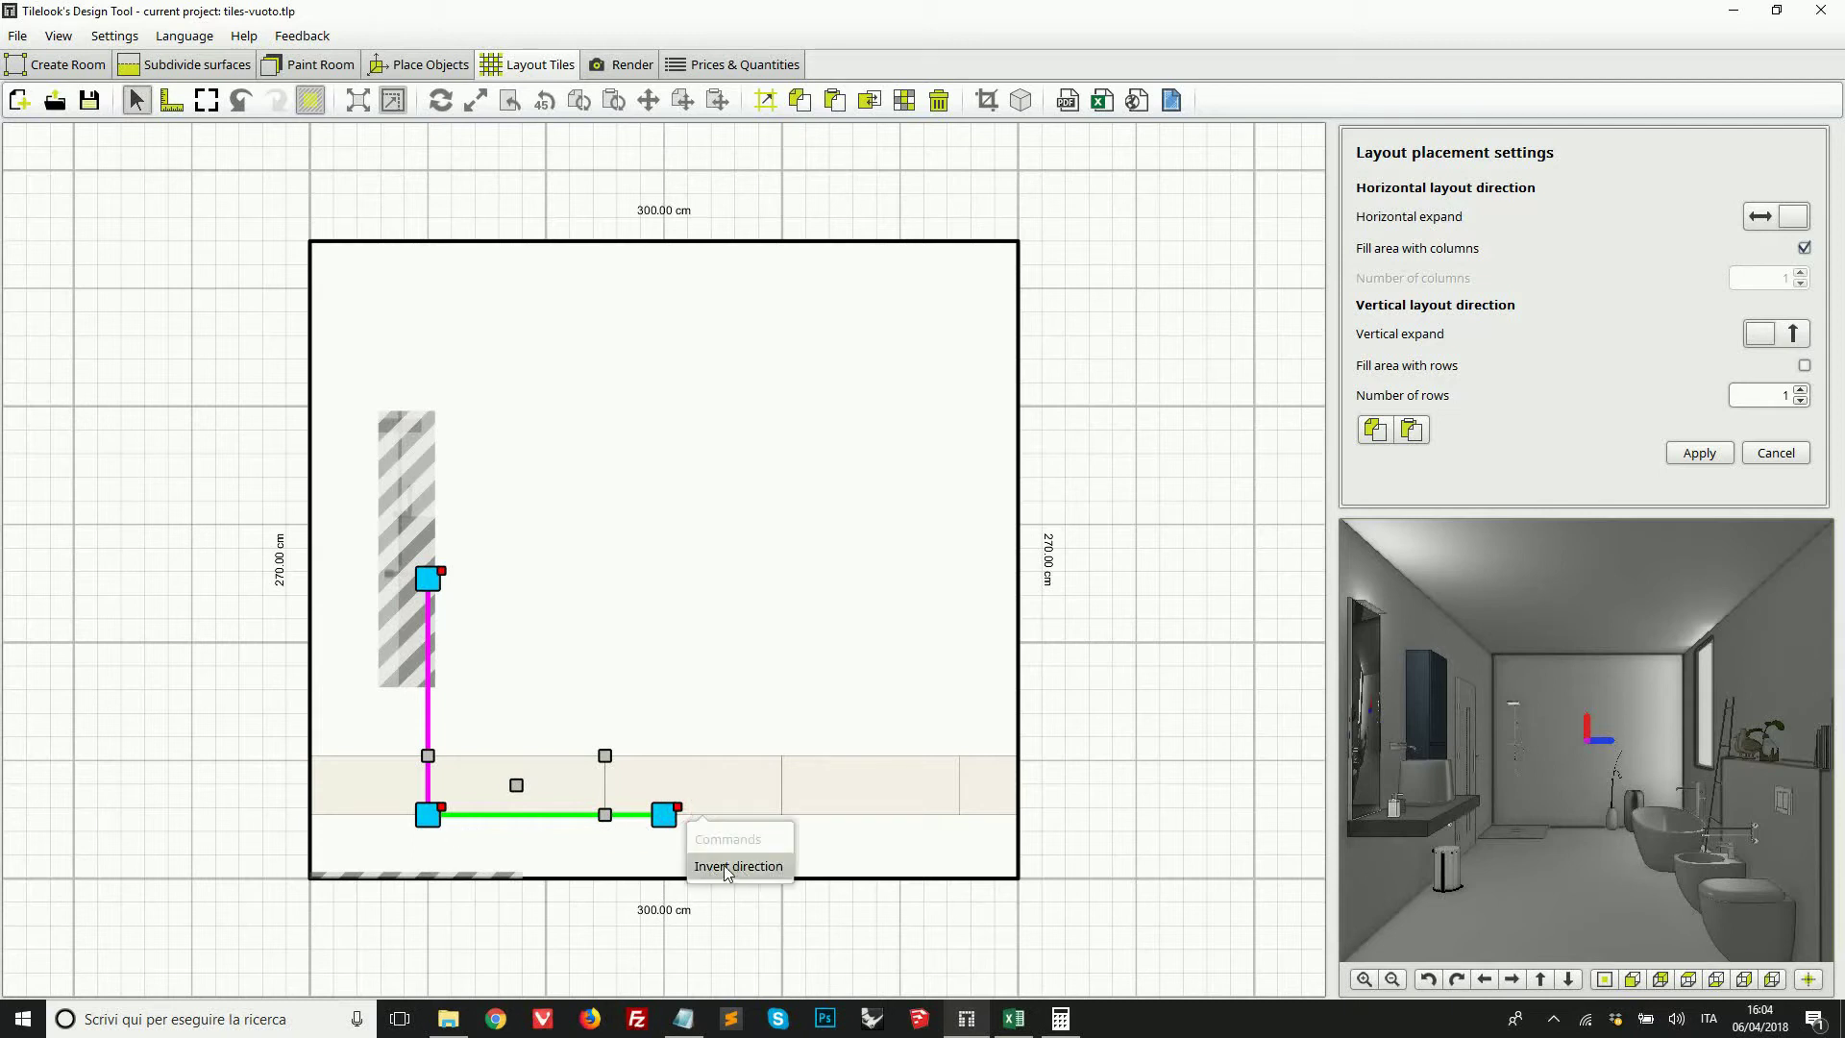
pyautogui.click(757, 867)
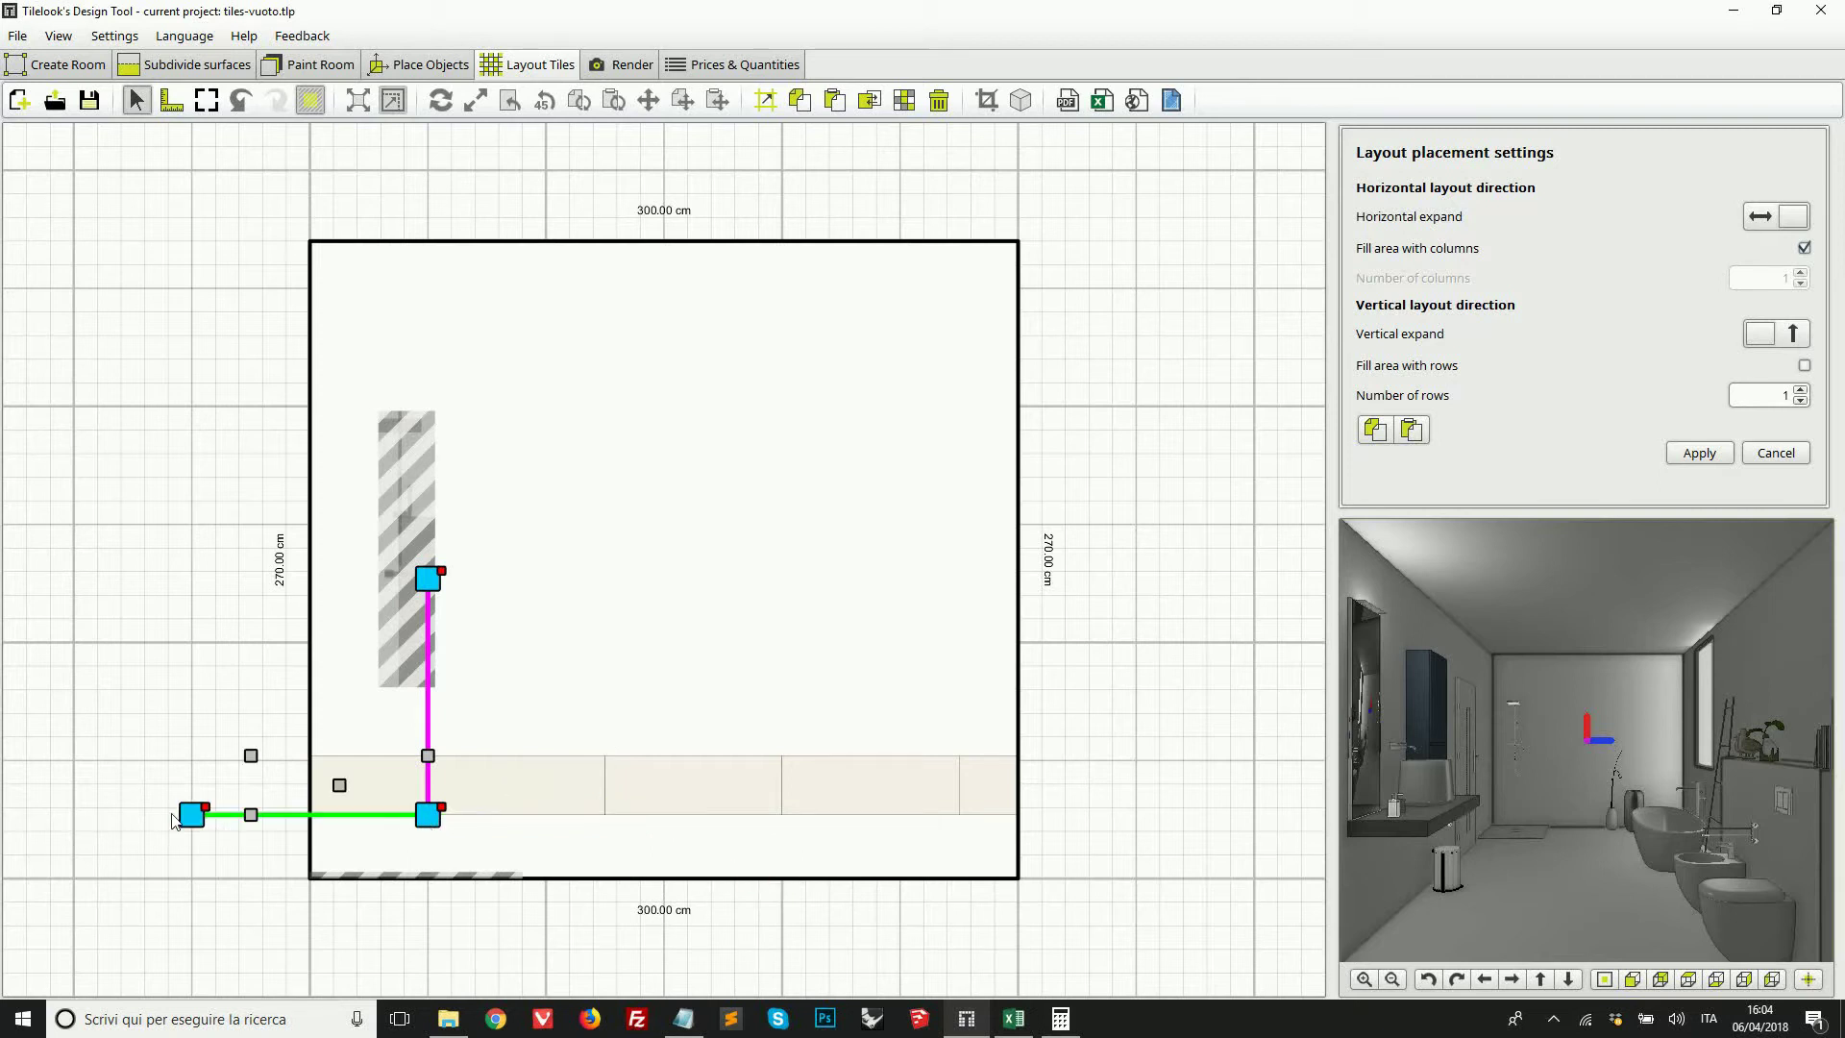
pyautogui.moveTo(434, 821); pyautogui.dragTo(1024, 884)
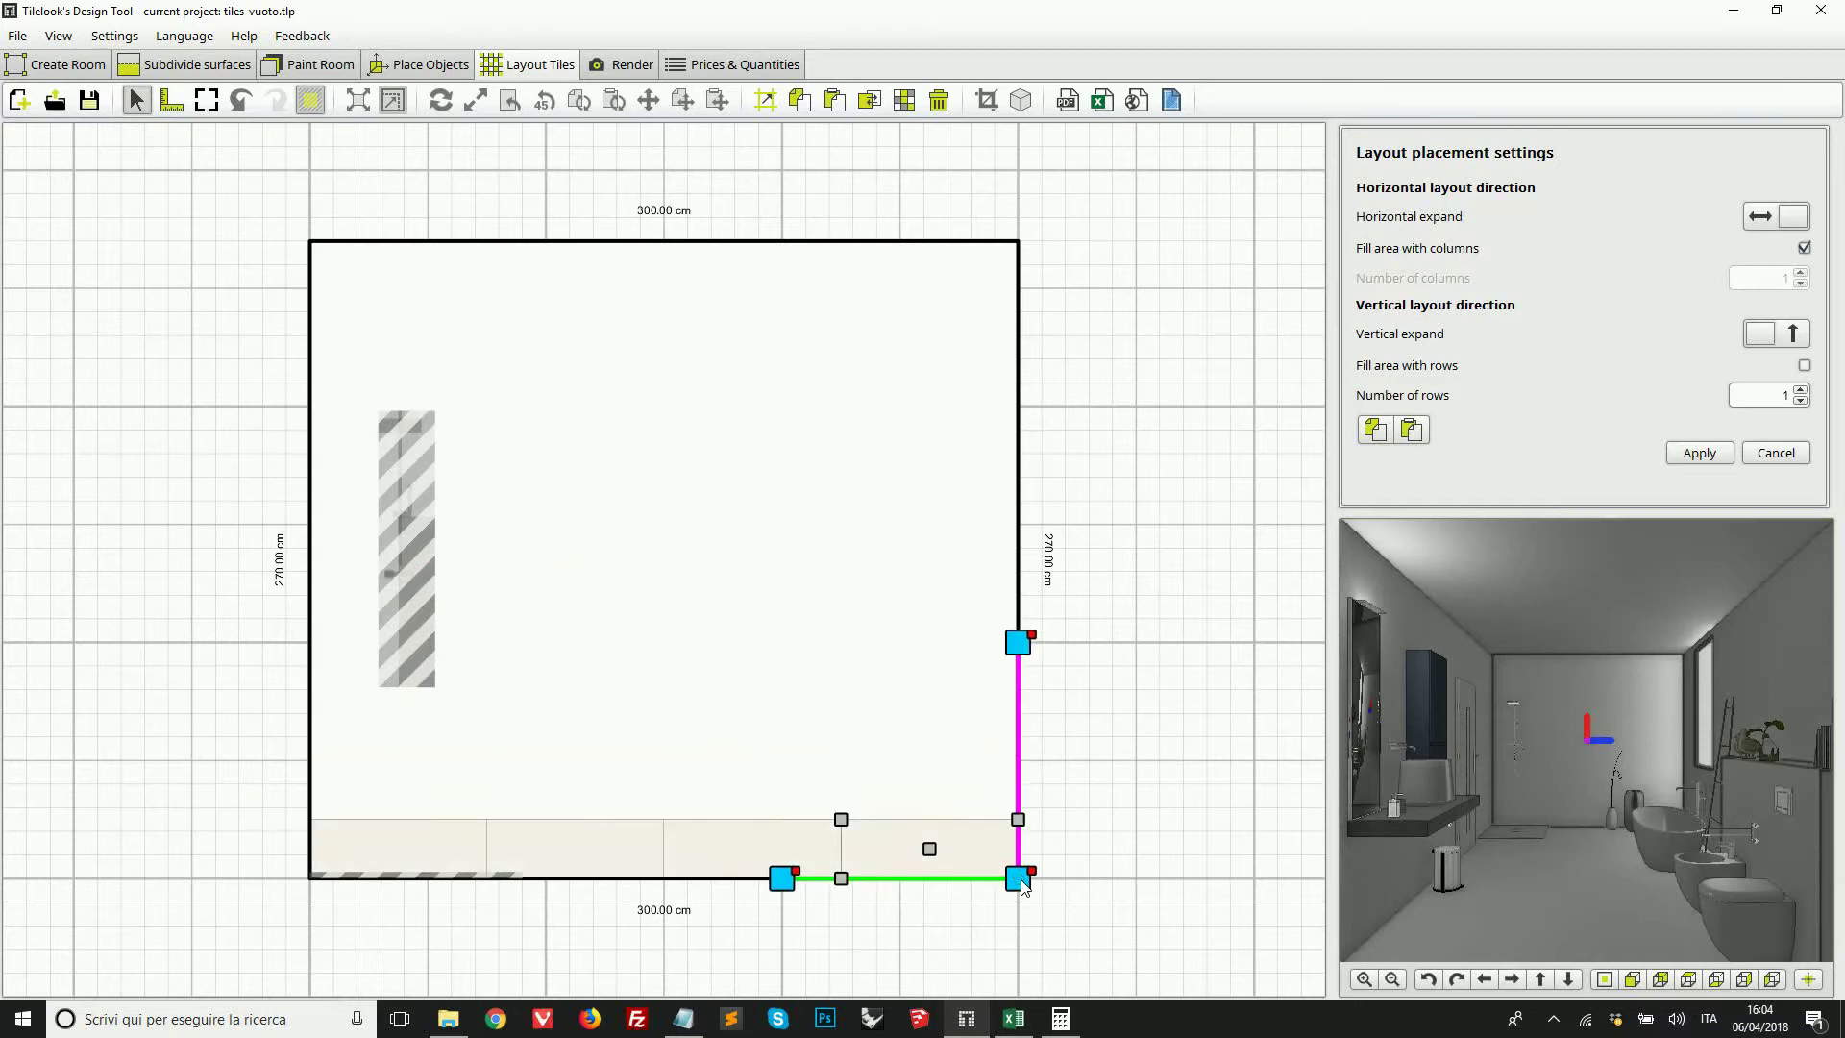
pyautogui.click(1804, 248)
pyautogui.click(1800, 274)
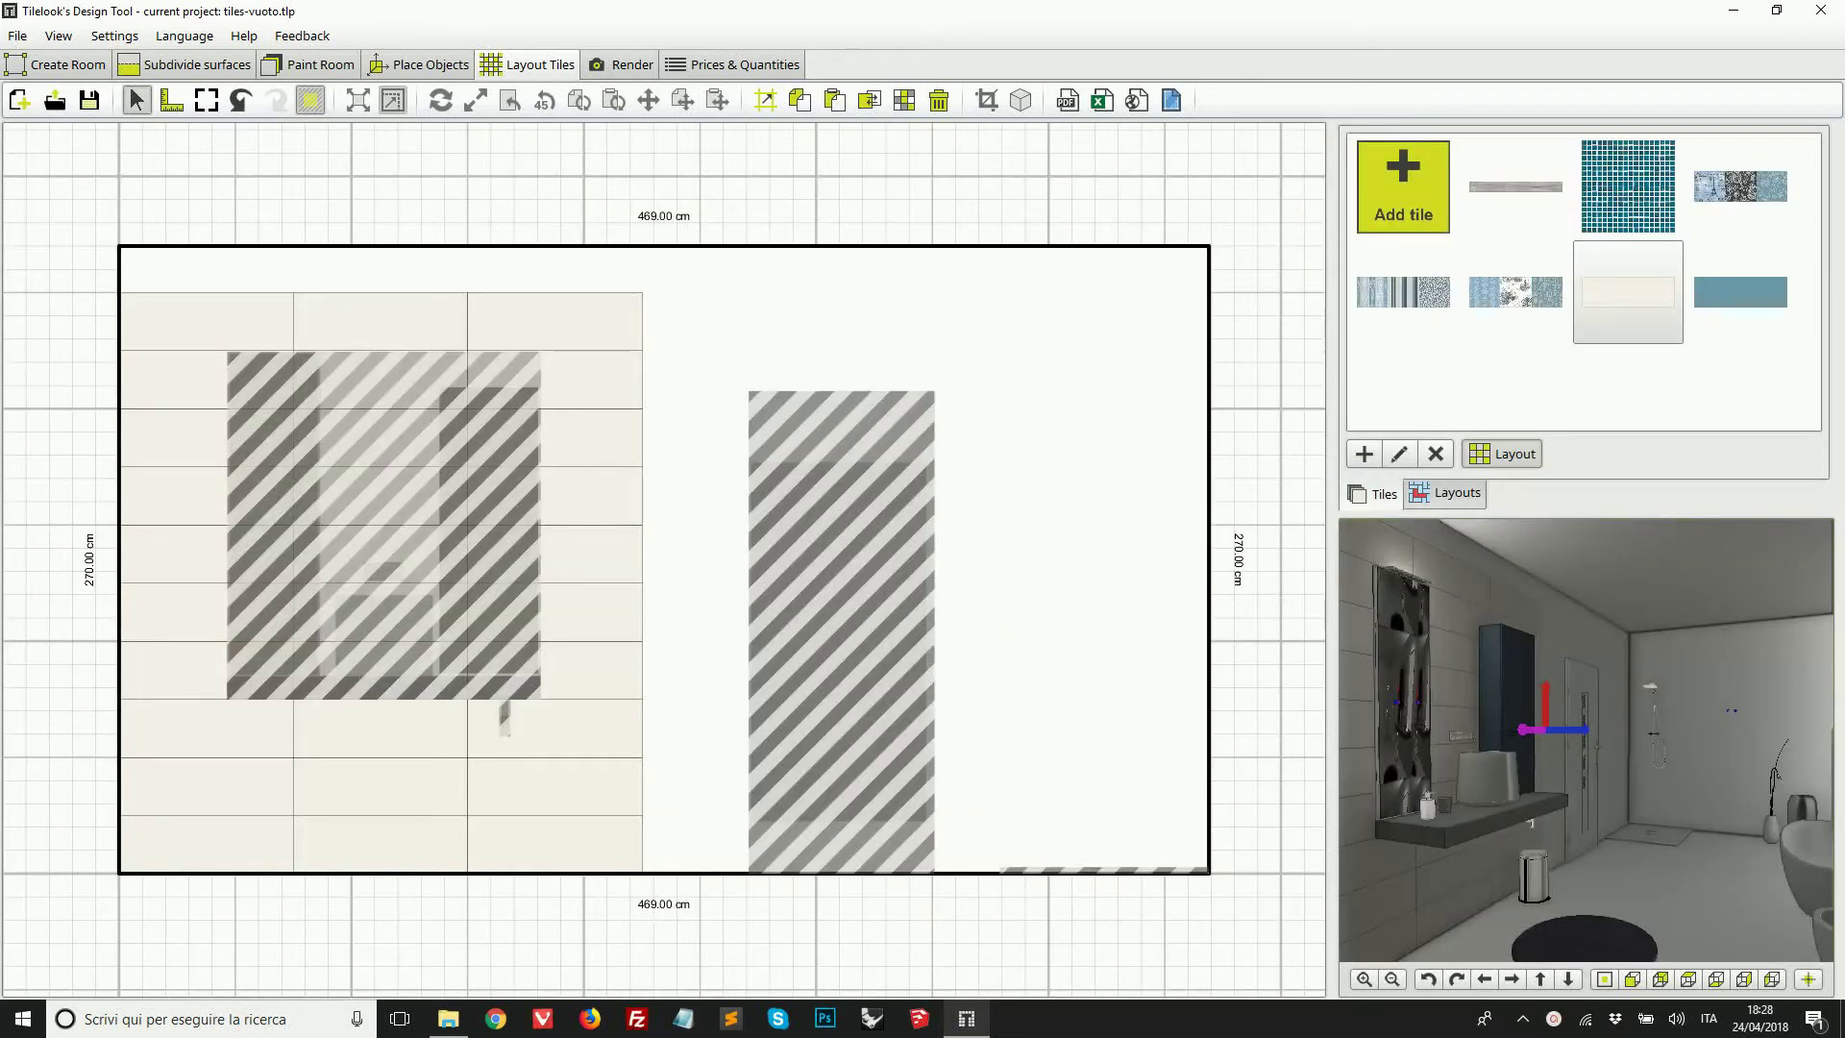
# Step: Select the tiles in the top two rows of the washbasin wall one by one, and clear the selection
pyautogui.click(203, 329)
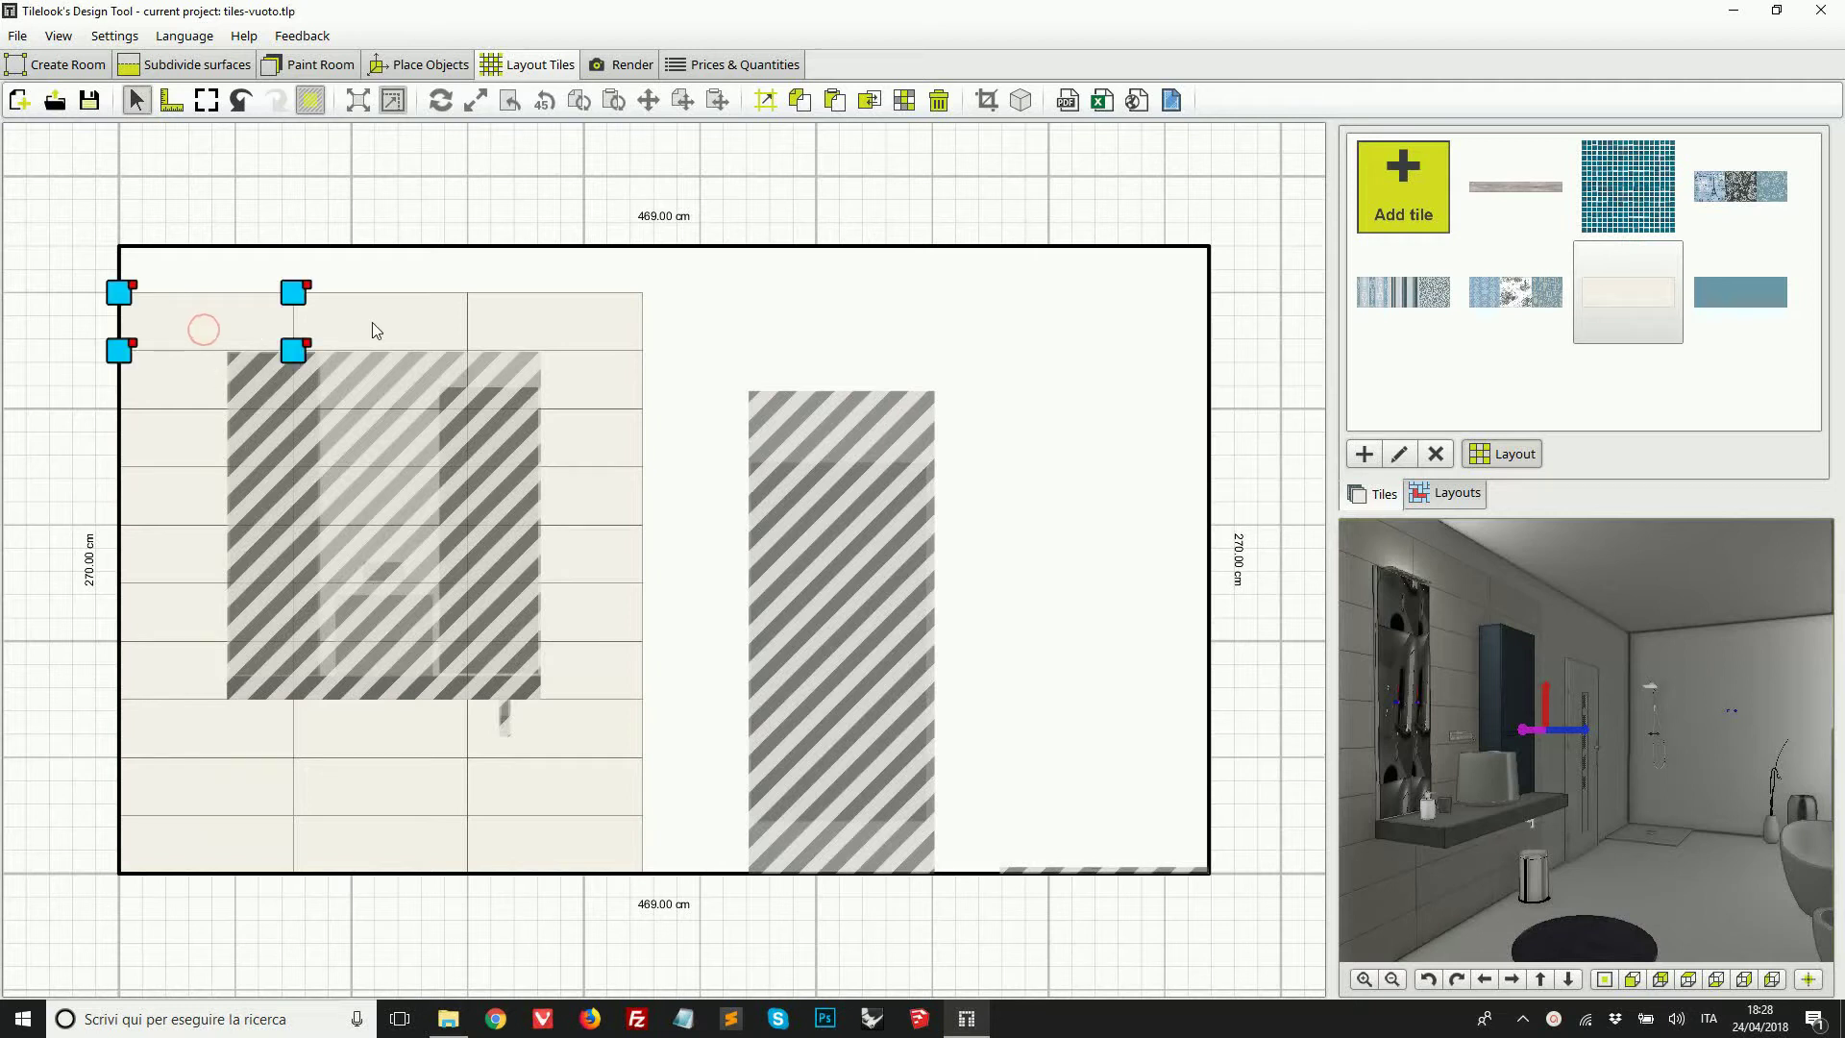
pyautogui.keyDown('shift'); pyautogui.click(372, 321); pyautogui.keyUp('shift')
pyautogui.keyDown('shift'); pyautogui.click(525, 323); pyautogui.keyUp('shift')
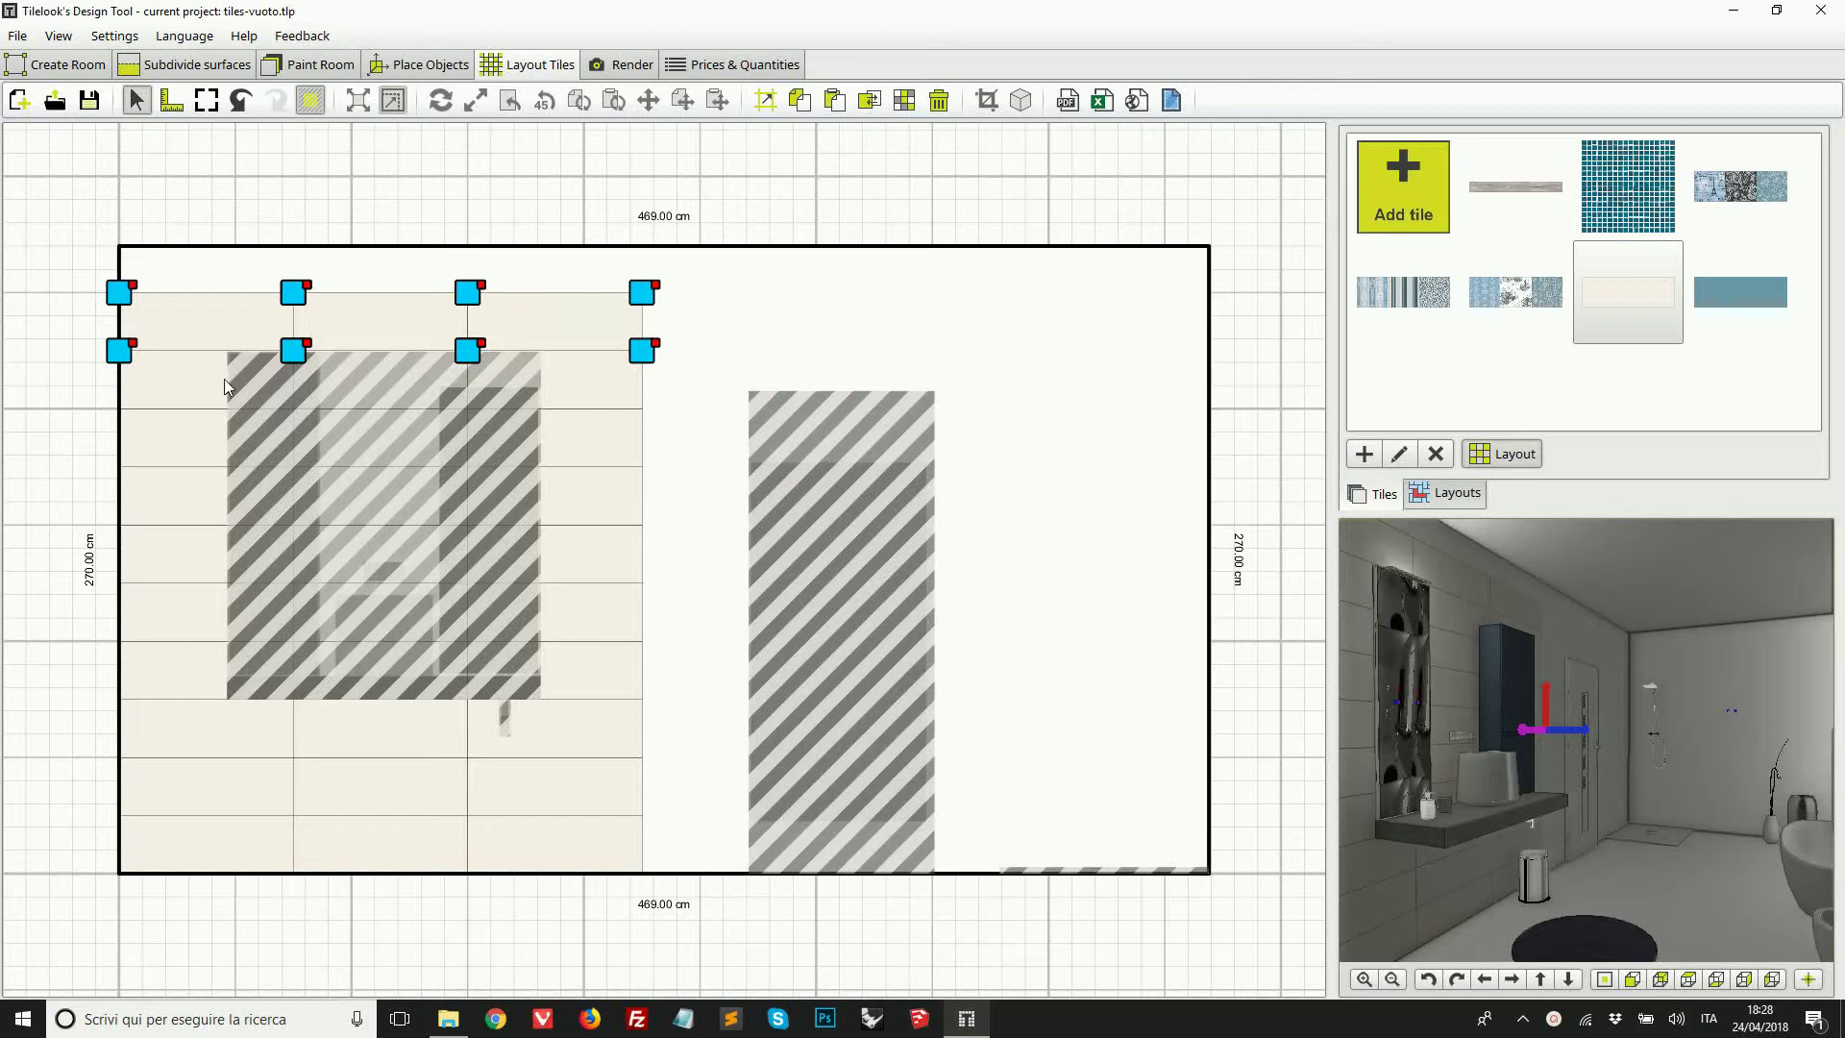
pyautogui.keyDown('shift'); pyautogui.click(172, 383); pyautogui.keyUp('shift')
pyautogui.keyDown('shift'); pyautogui.click(423, 385); pyautogui.keyUp('shift')
pyautogui.keyDown('shift'); pyautogui.click(550, 385); pyautogui.keyUp('shift')
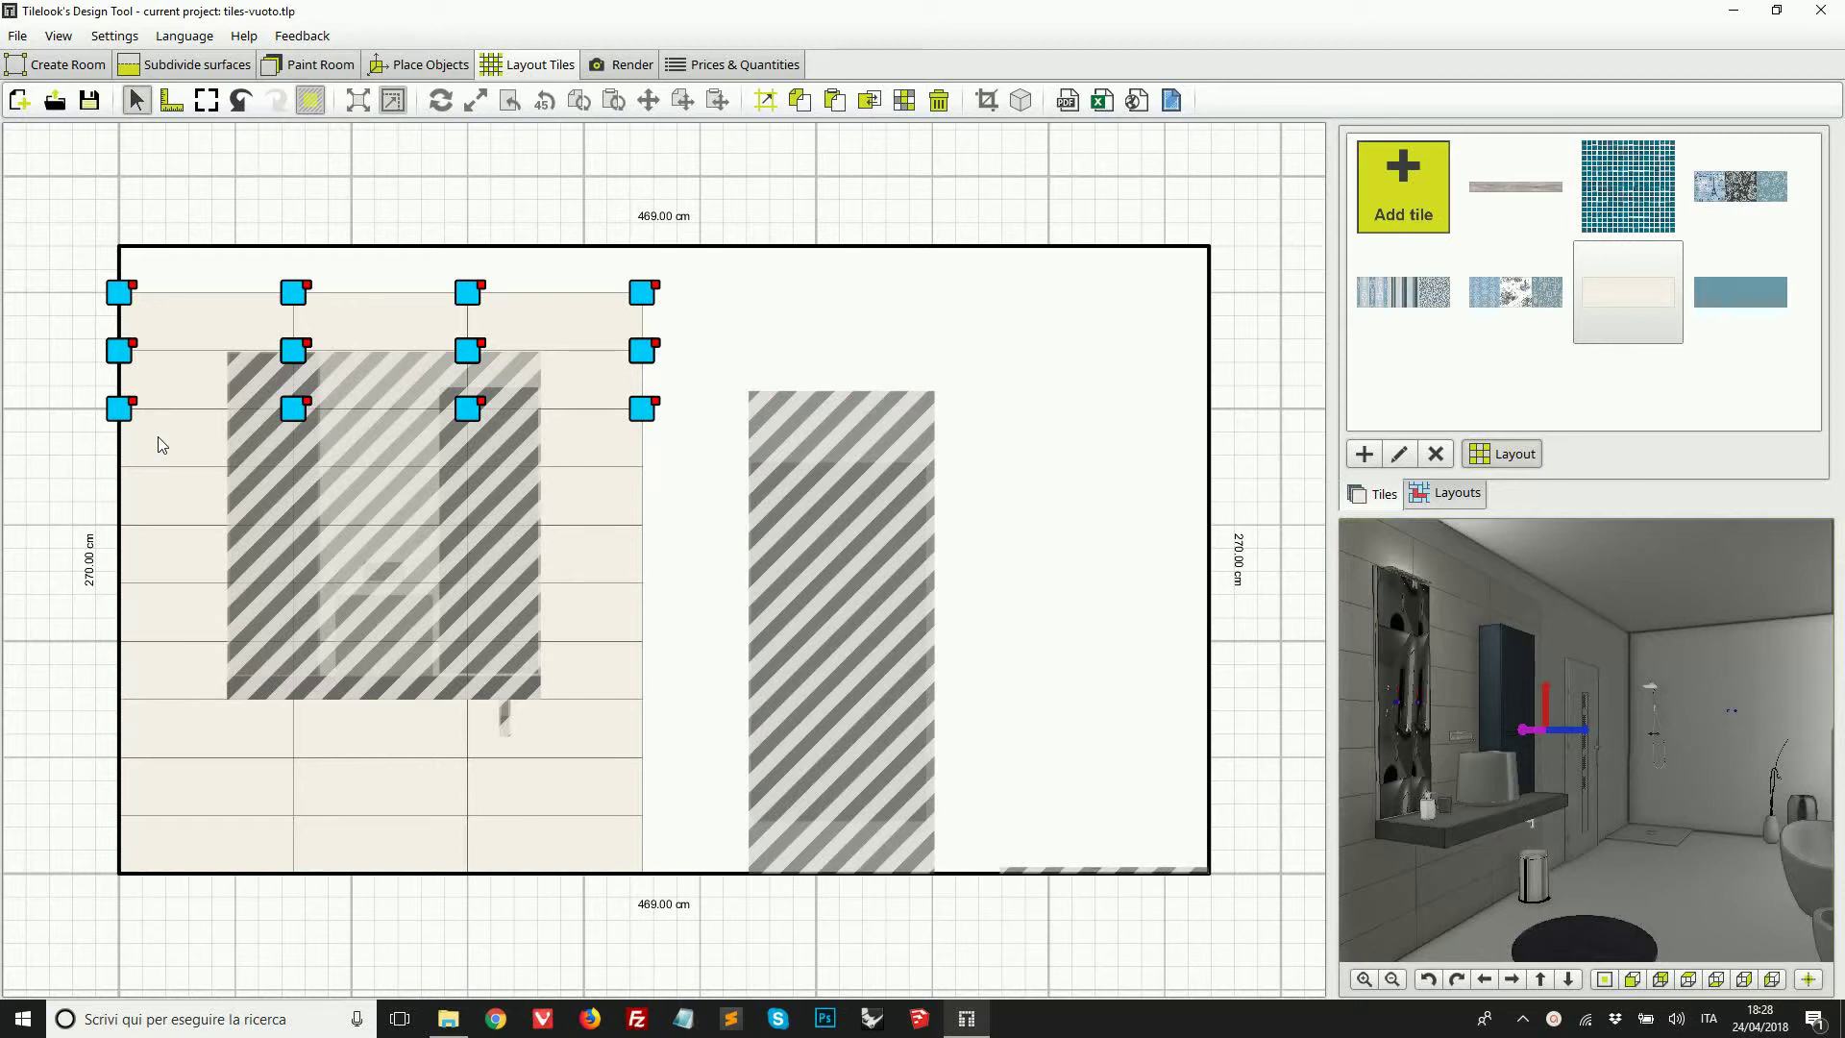
pyautogui.press('Escape')
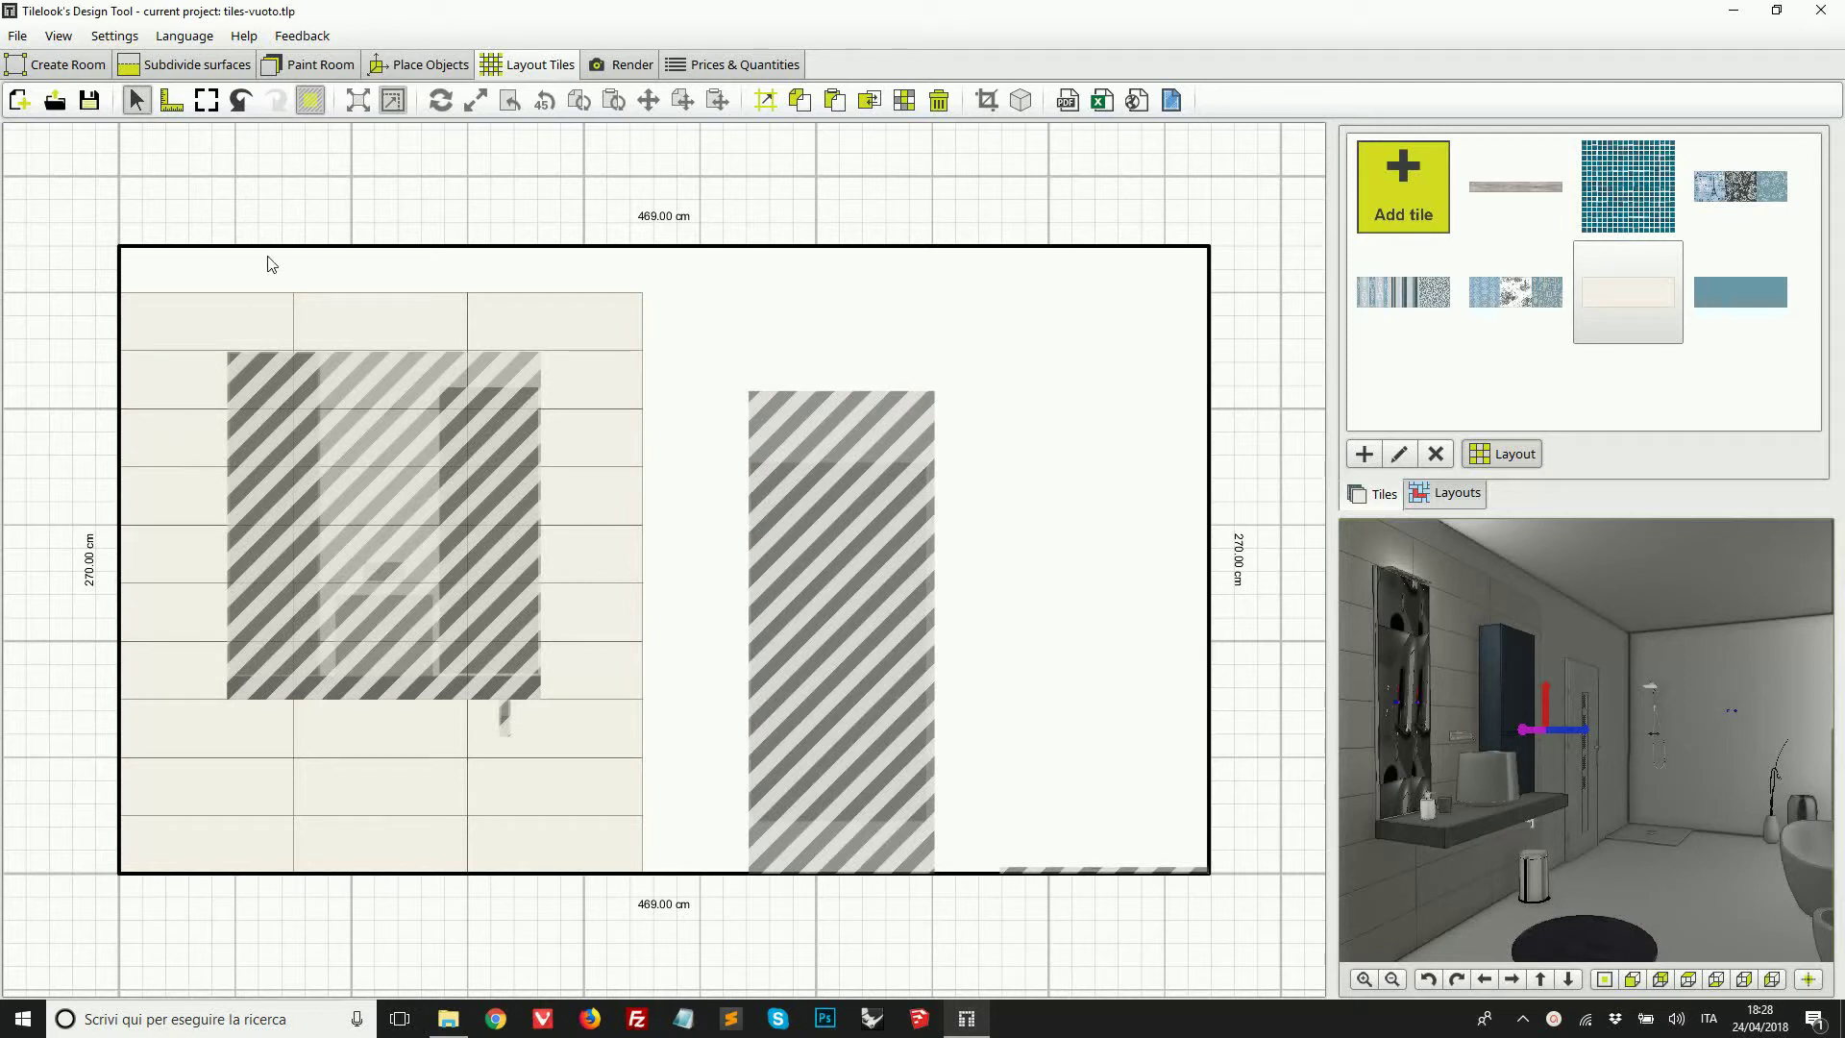
# Step: Remove the whole middle column of cream tiles from the washbasin wall
pyautogui.moveTo(268, 256); pyautogui.dragTo(502, 923)
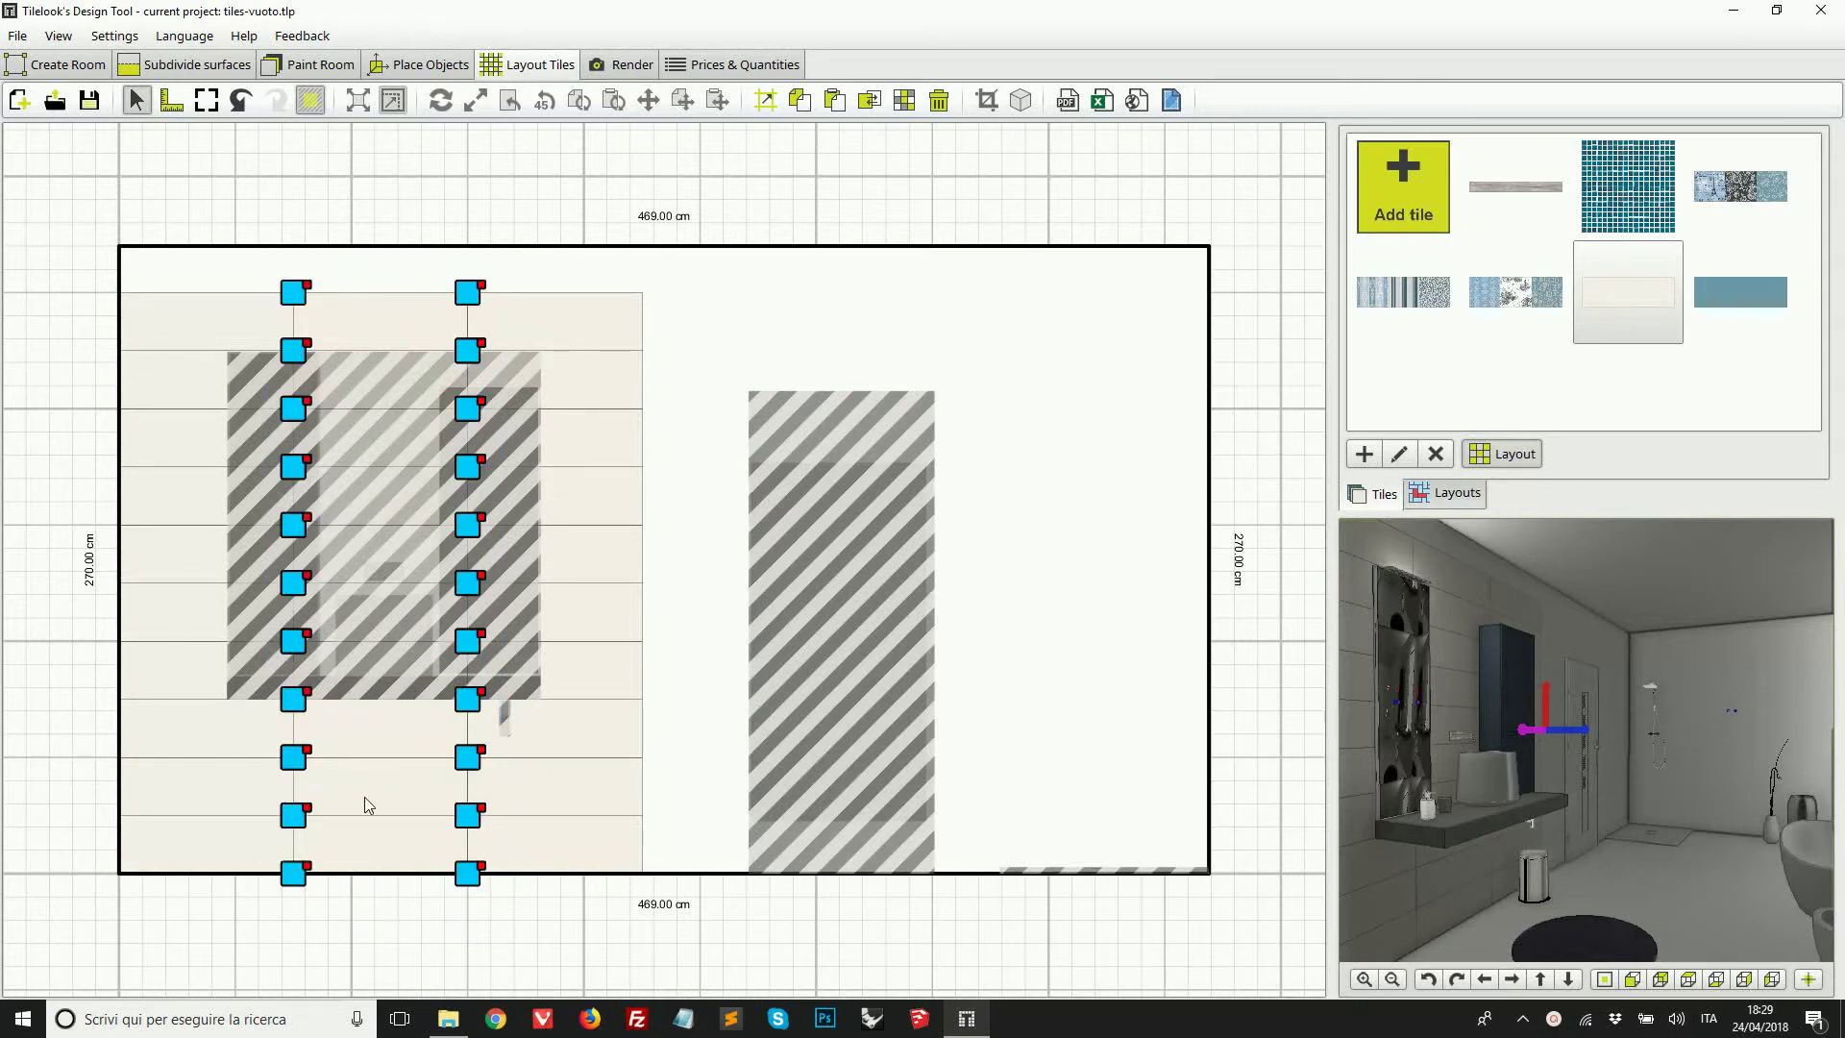
pyautogui.rightClick(485, 291)
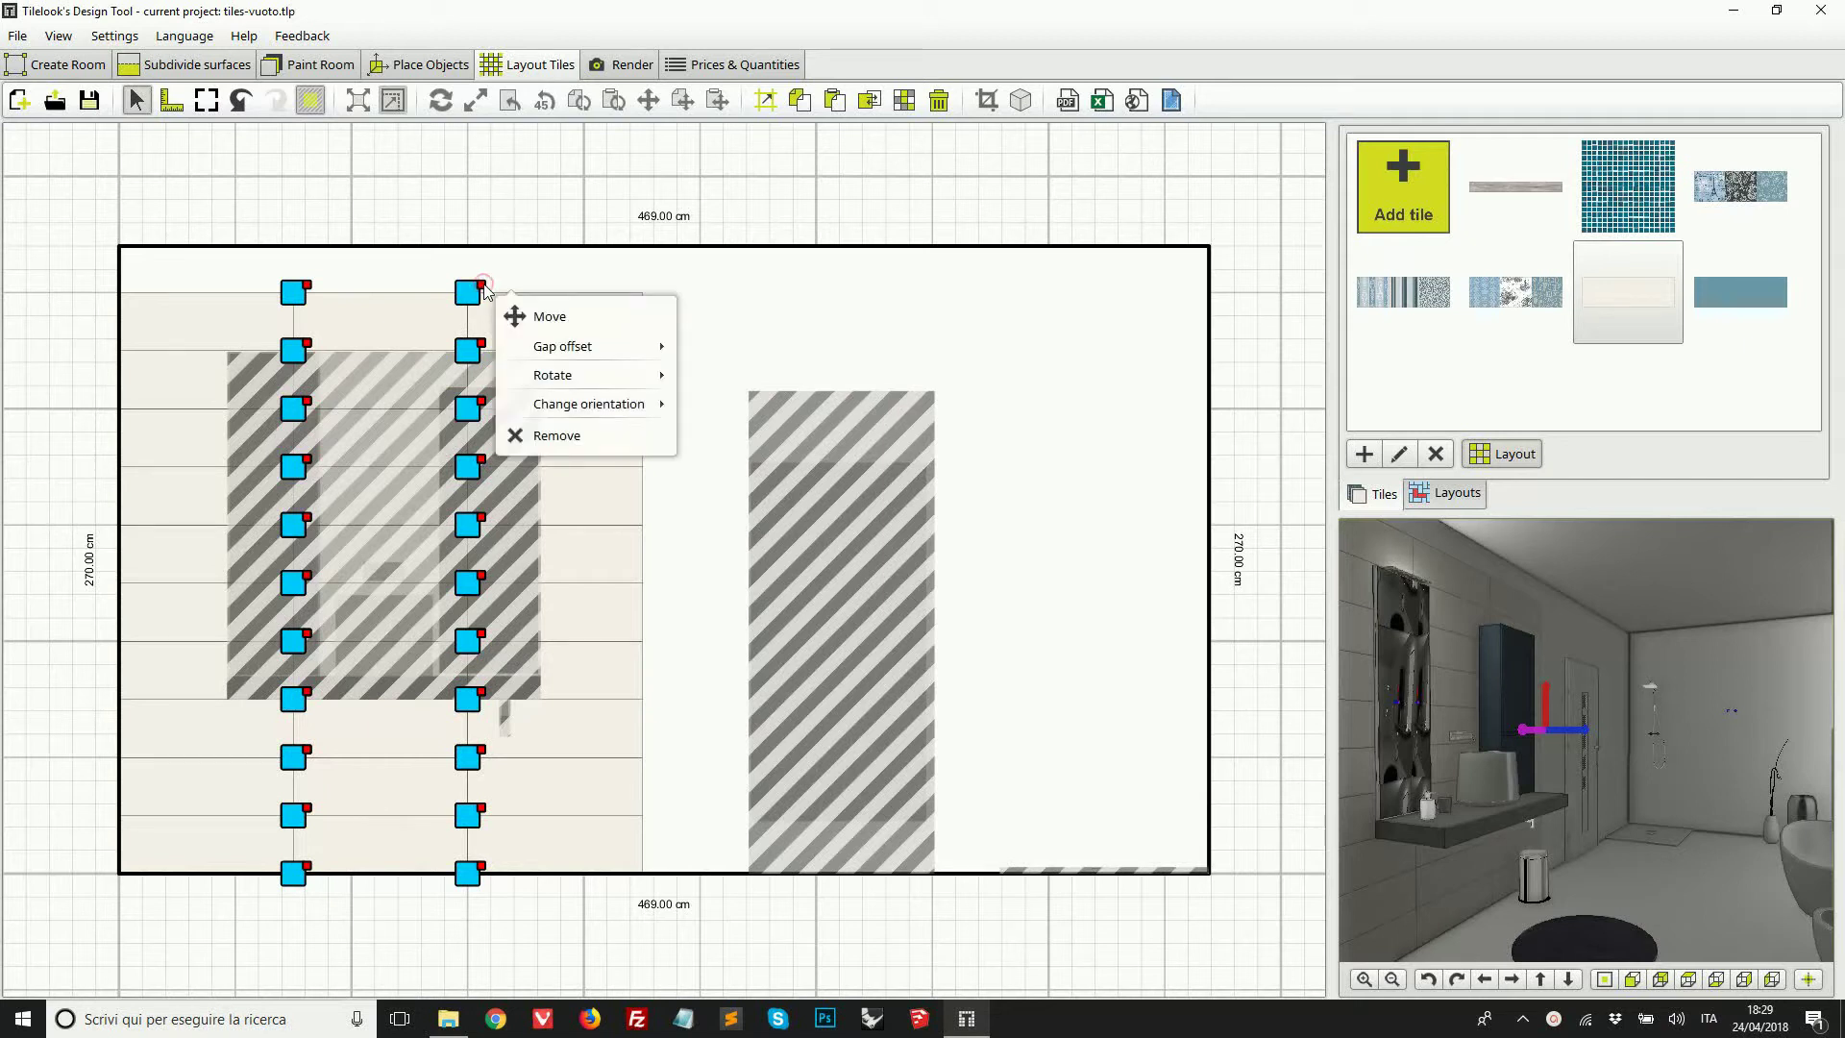
pyautogui.click(545, 437)
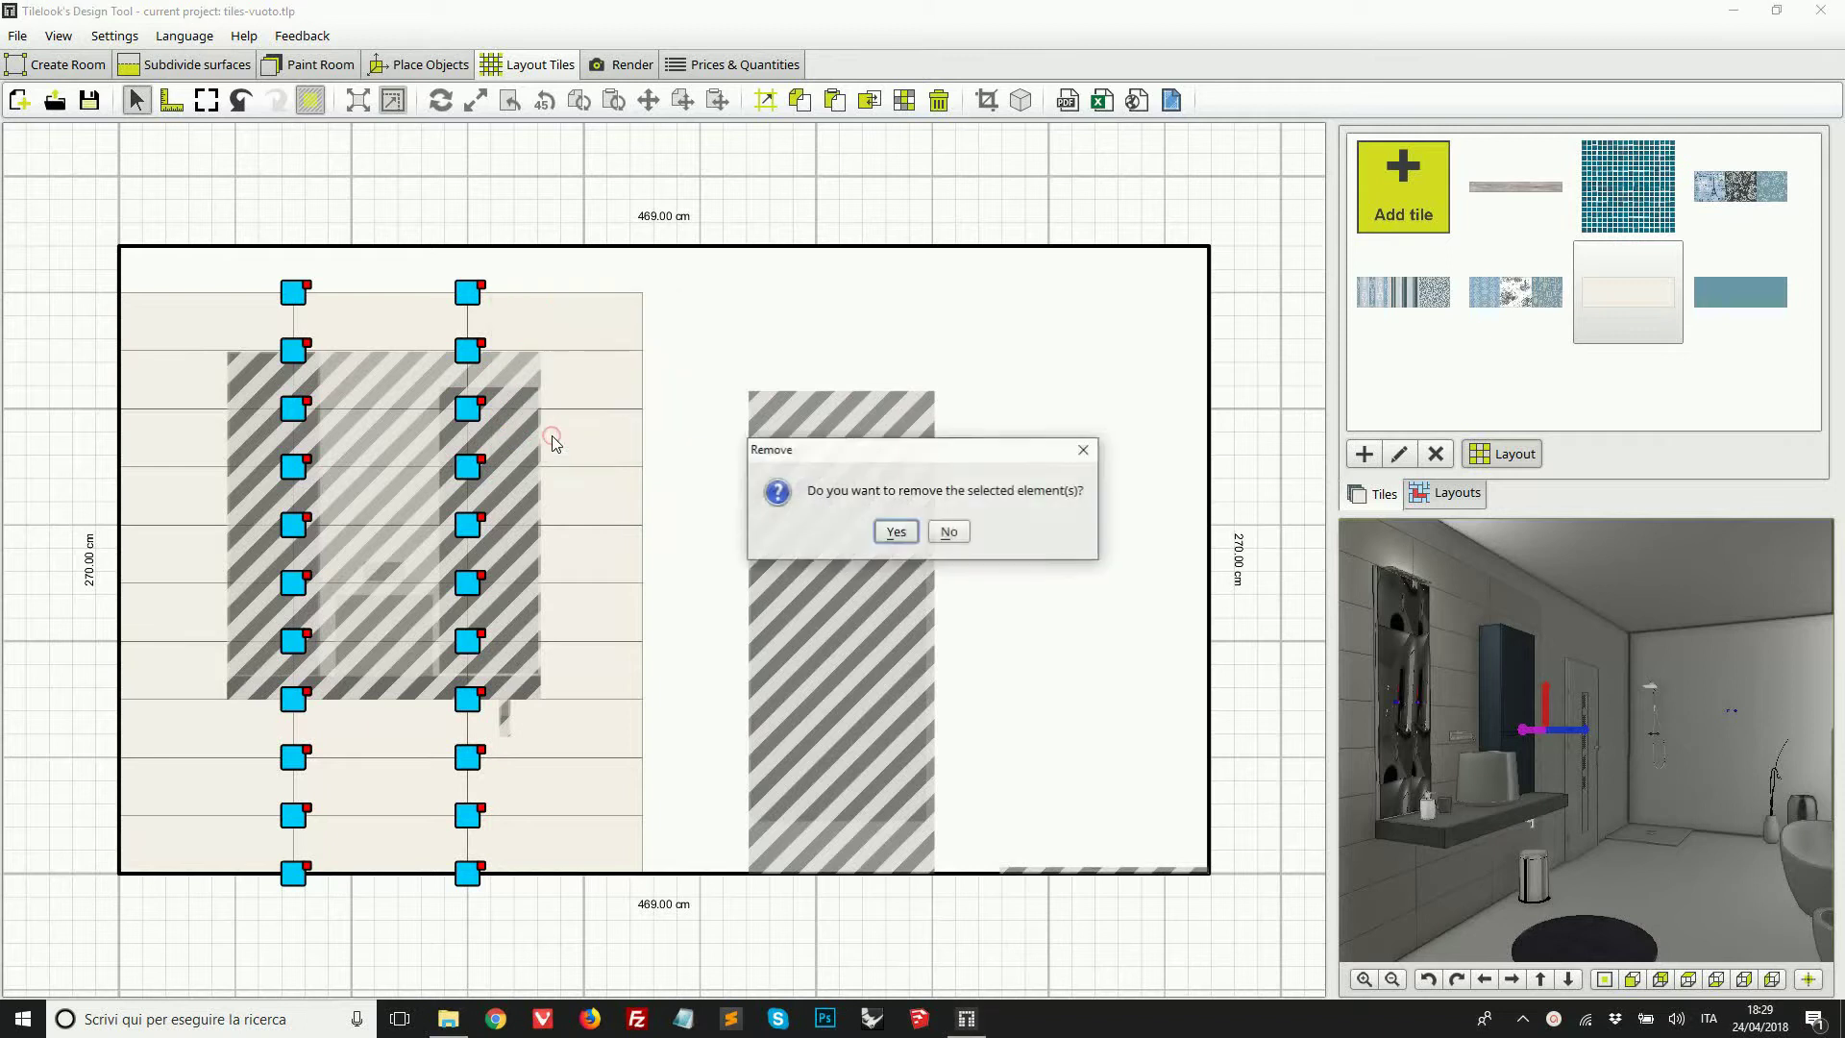
pyautogui.click(892, 534)
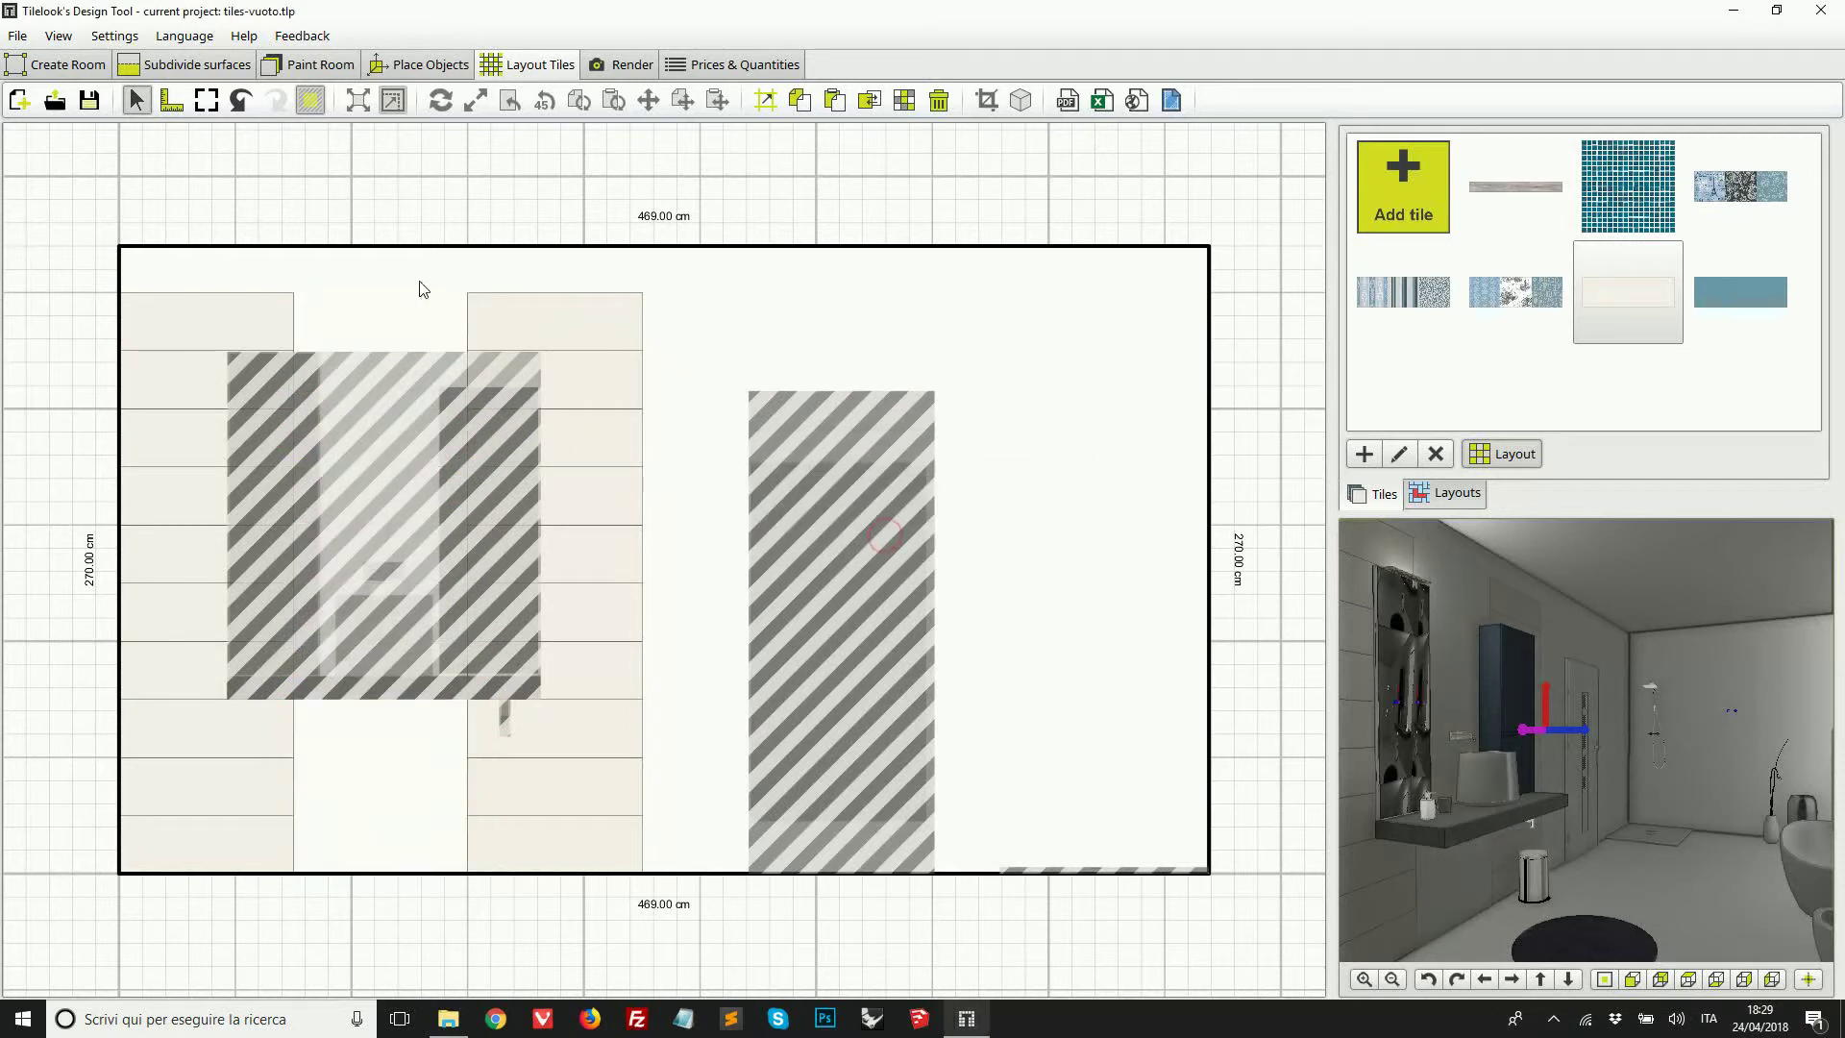
# Step: Place the blue tile on the washbasin wall as a single column, with its origin at the base of the empty middle column
pyautogui.click(1746, 288)
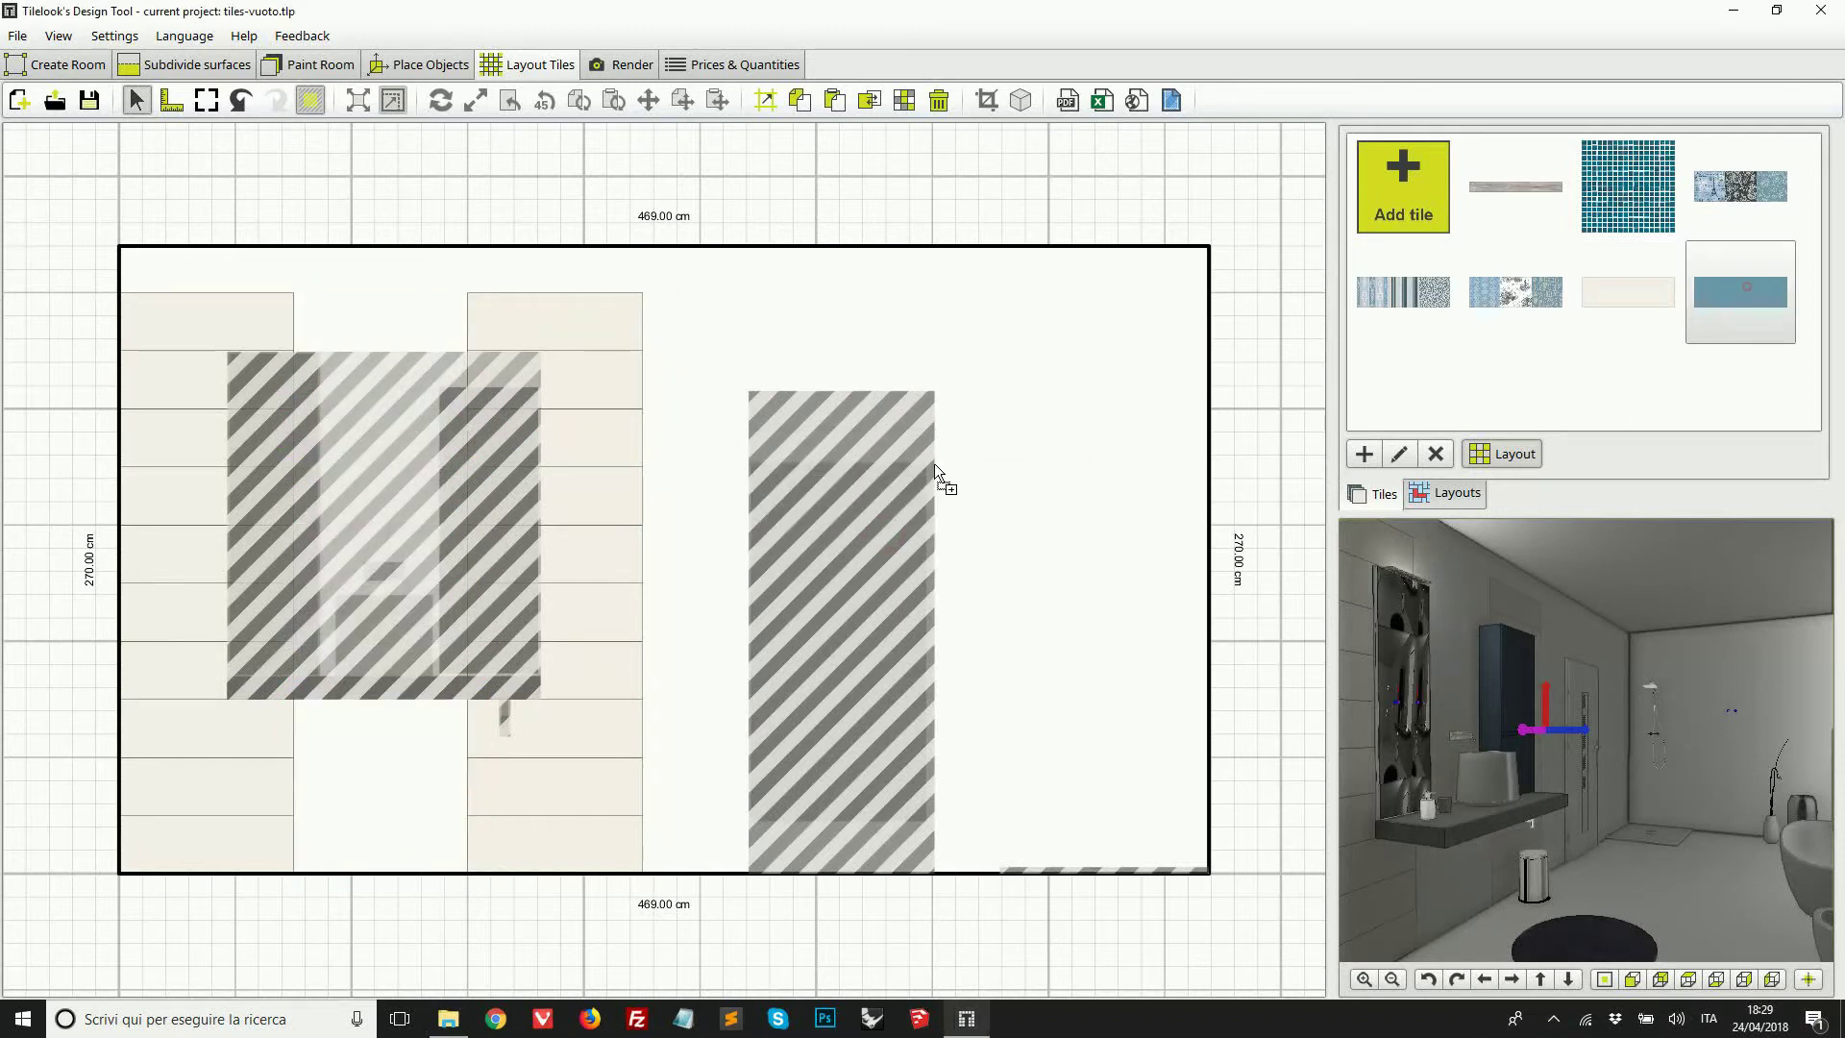
pyautogui.click(375, 781)
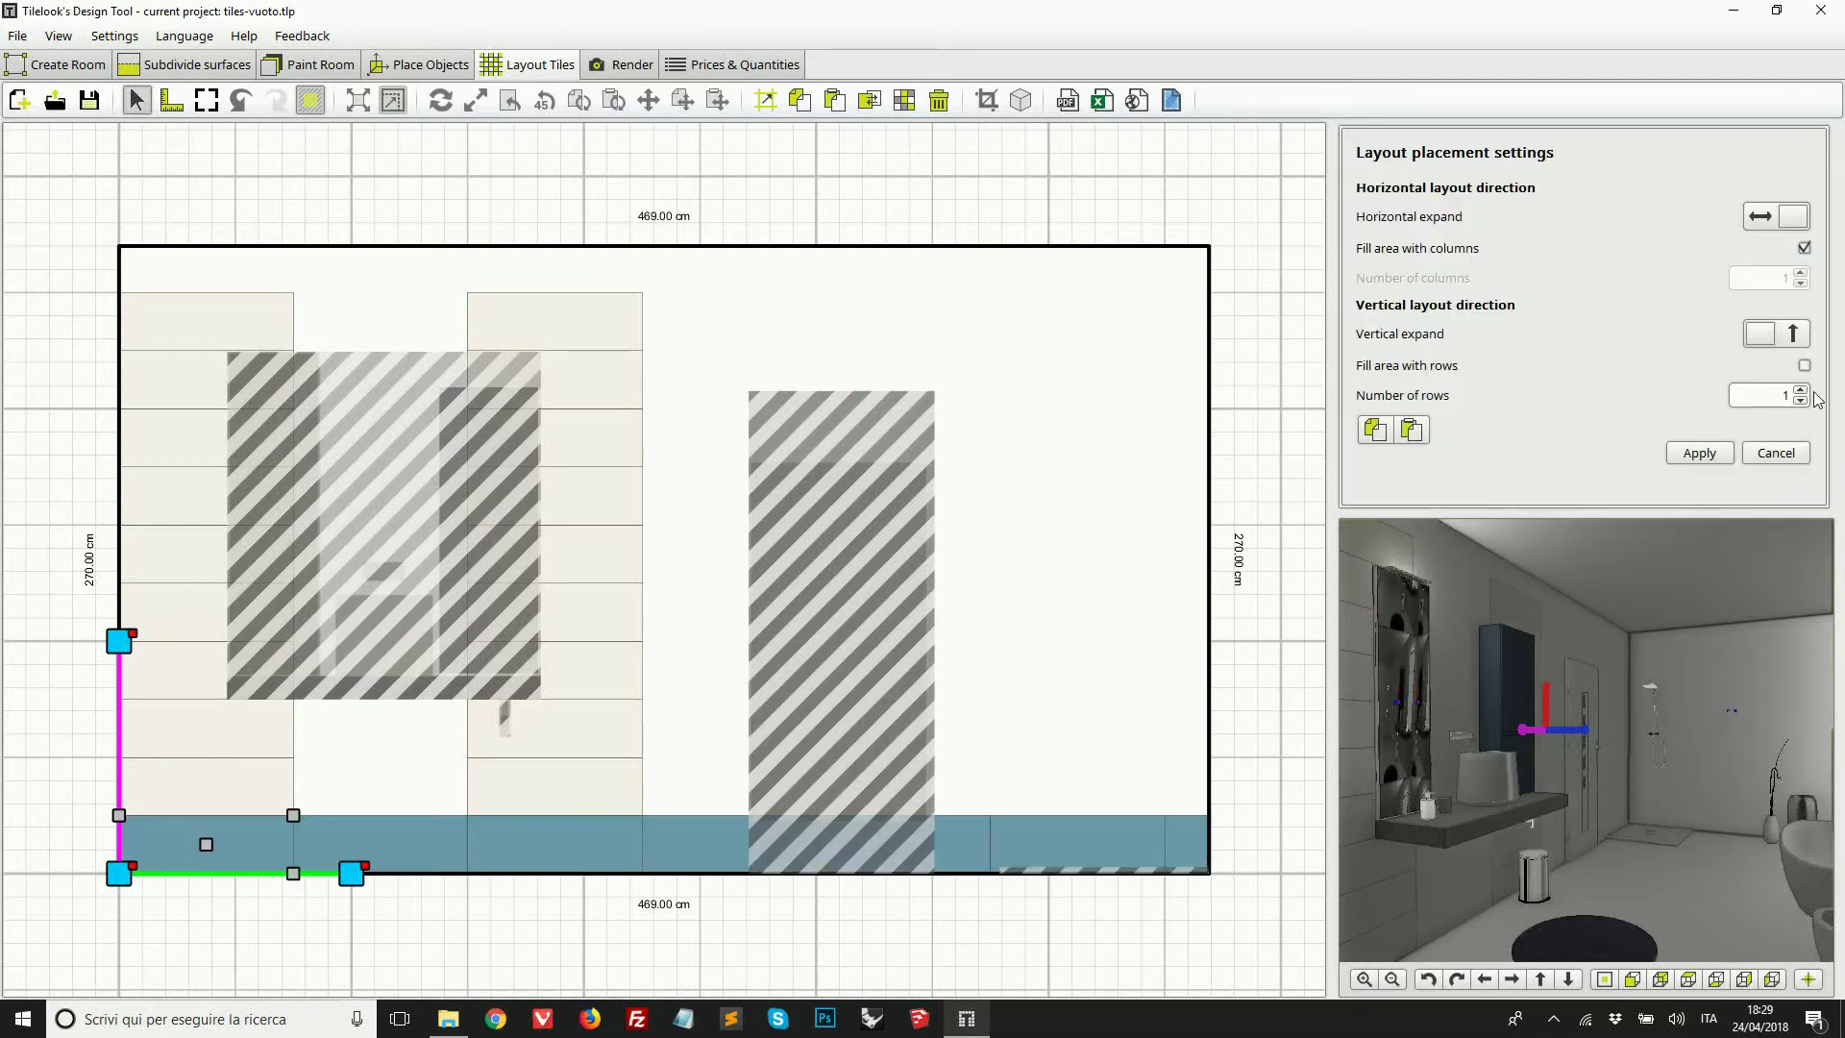
pyautogui.click(1804, 248)
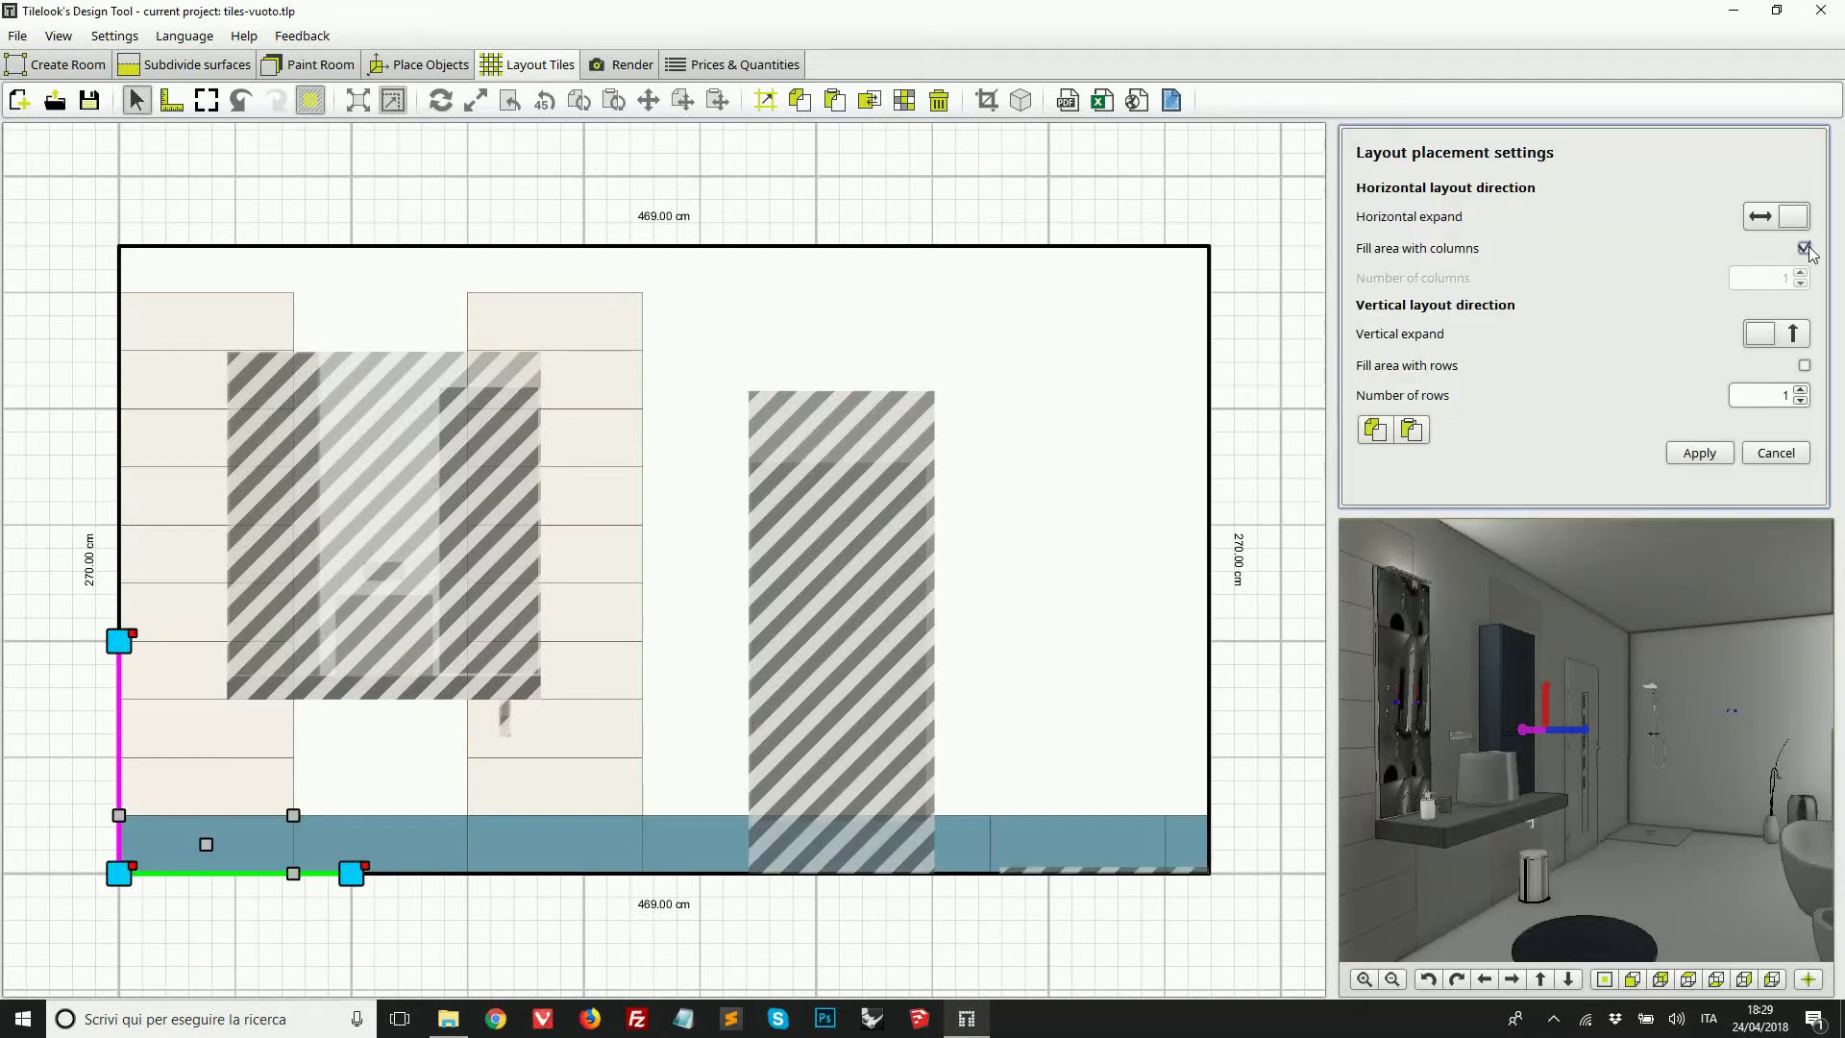
pyautogui.moveTo(129, 873); pyautogui.dragTo(303, 876)
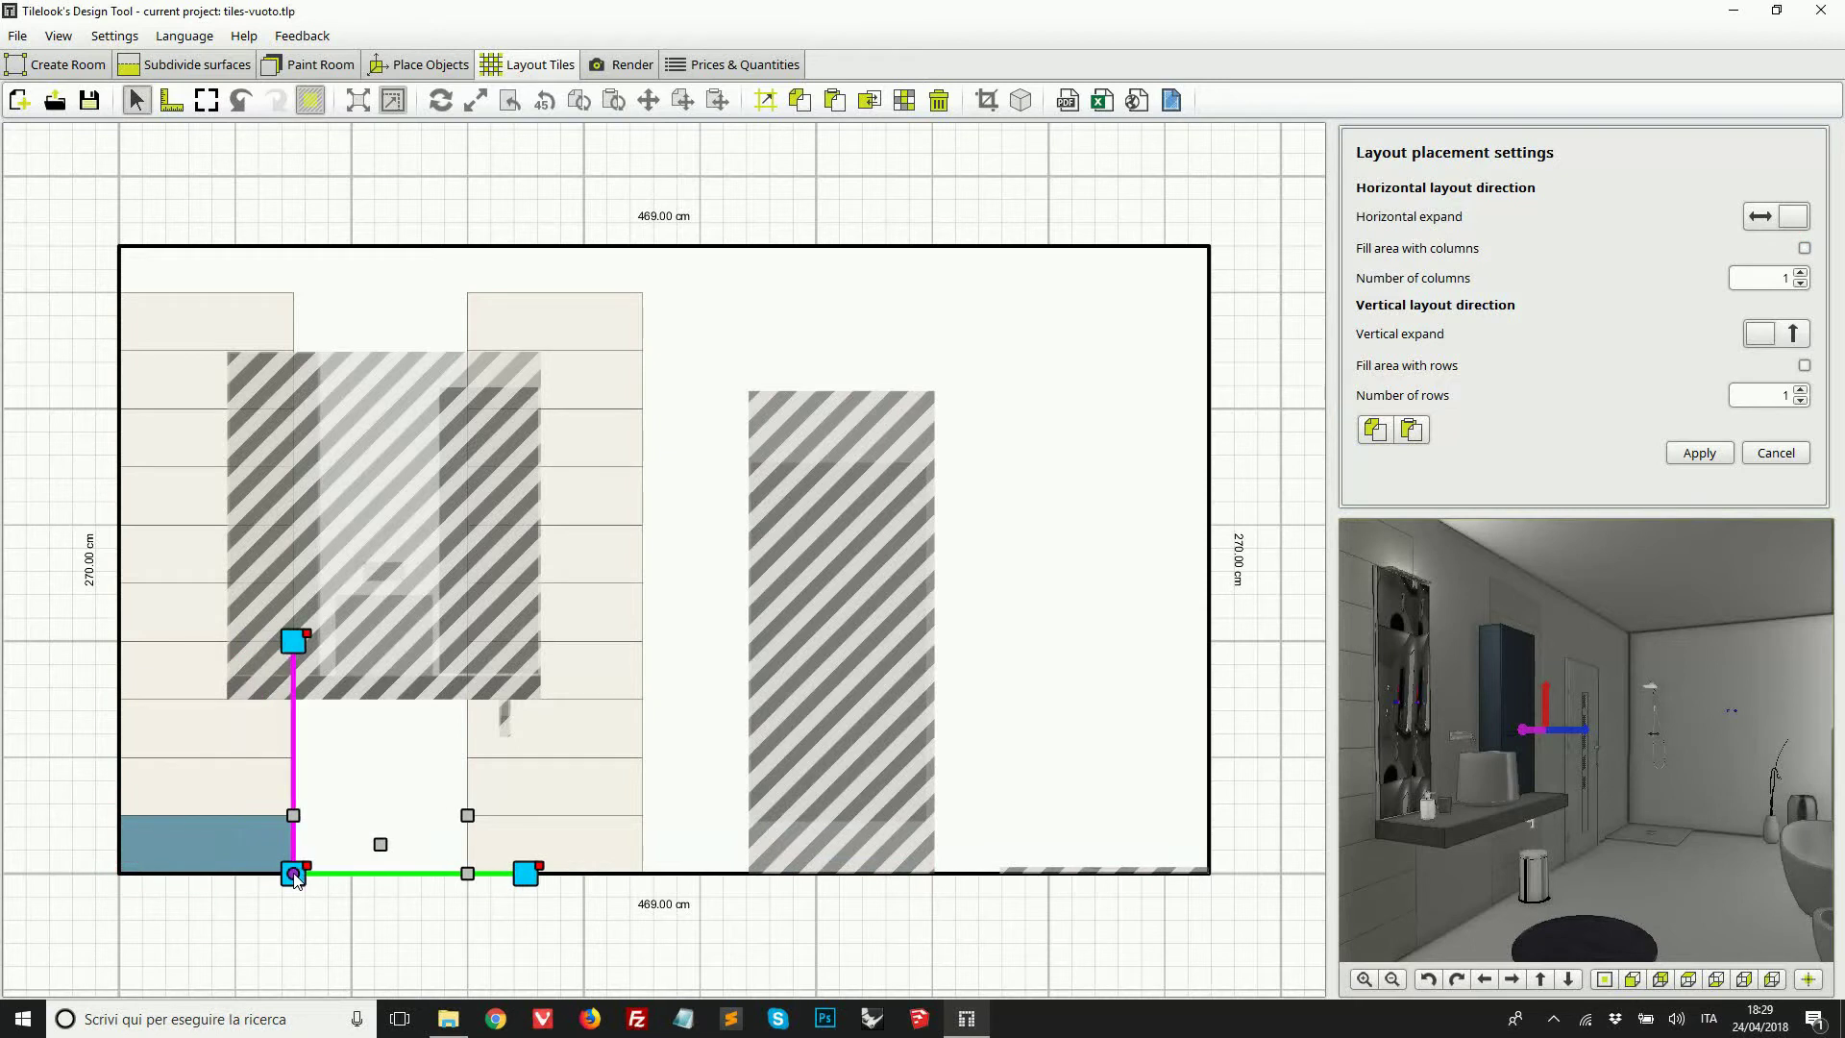
# Step: Set the blue tile layout to 10 rows and apply it
pyautogui.click(1803, 390)
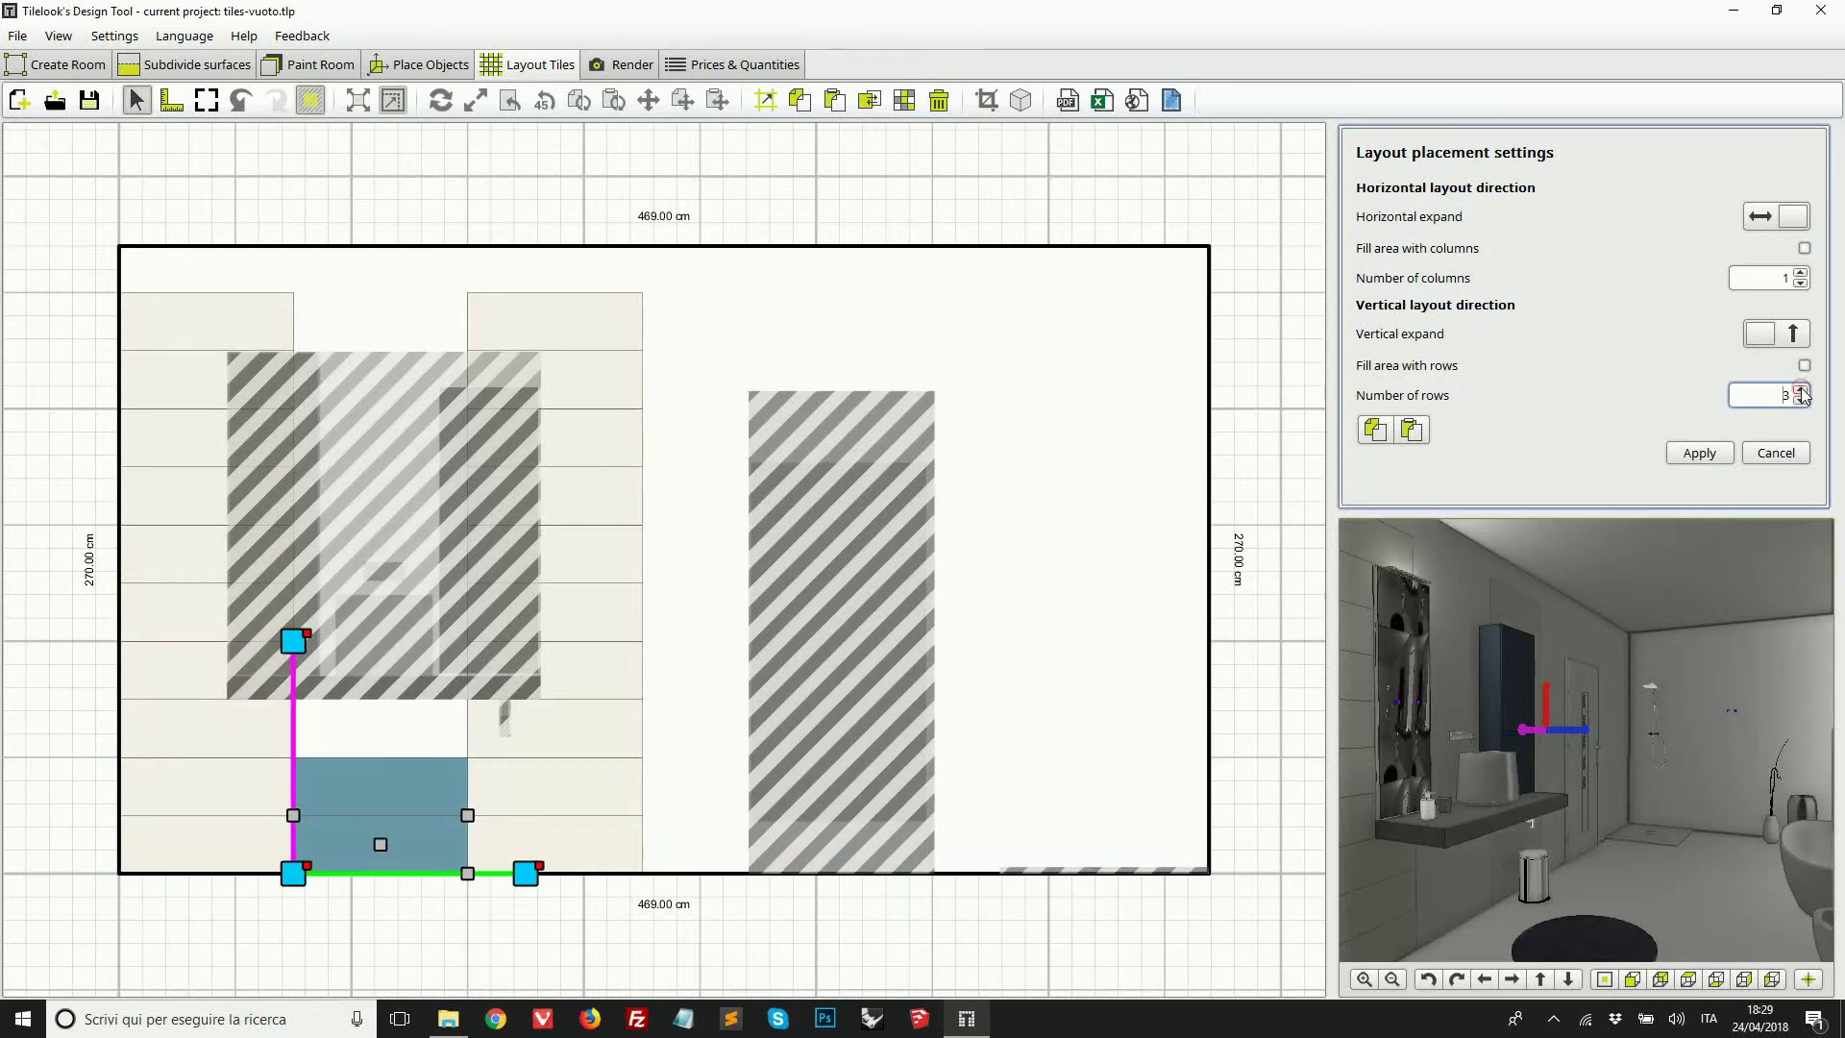
pyautogui.click(1802, 390)
pyautogui.click(1803, 390)
pyautogui.click(1803, 390)
pyautogui.click(1803, 390)
pyautogui.click(1803, 390)
pyautogui.click(1802, 390)
pyautogui.click(1803, 390)
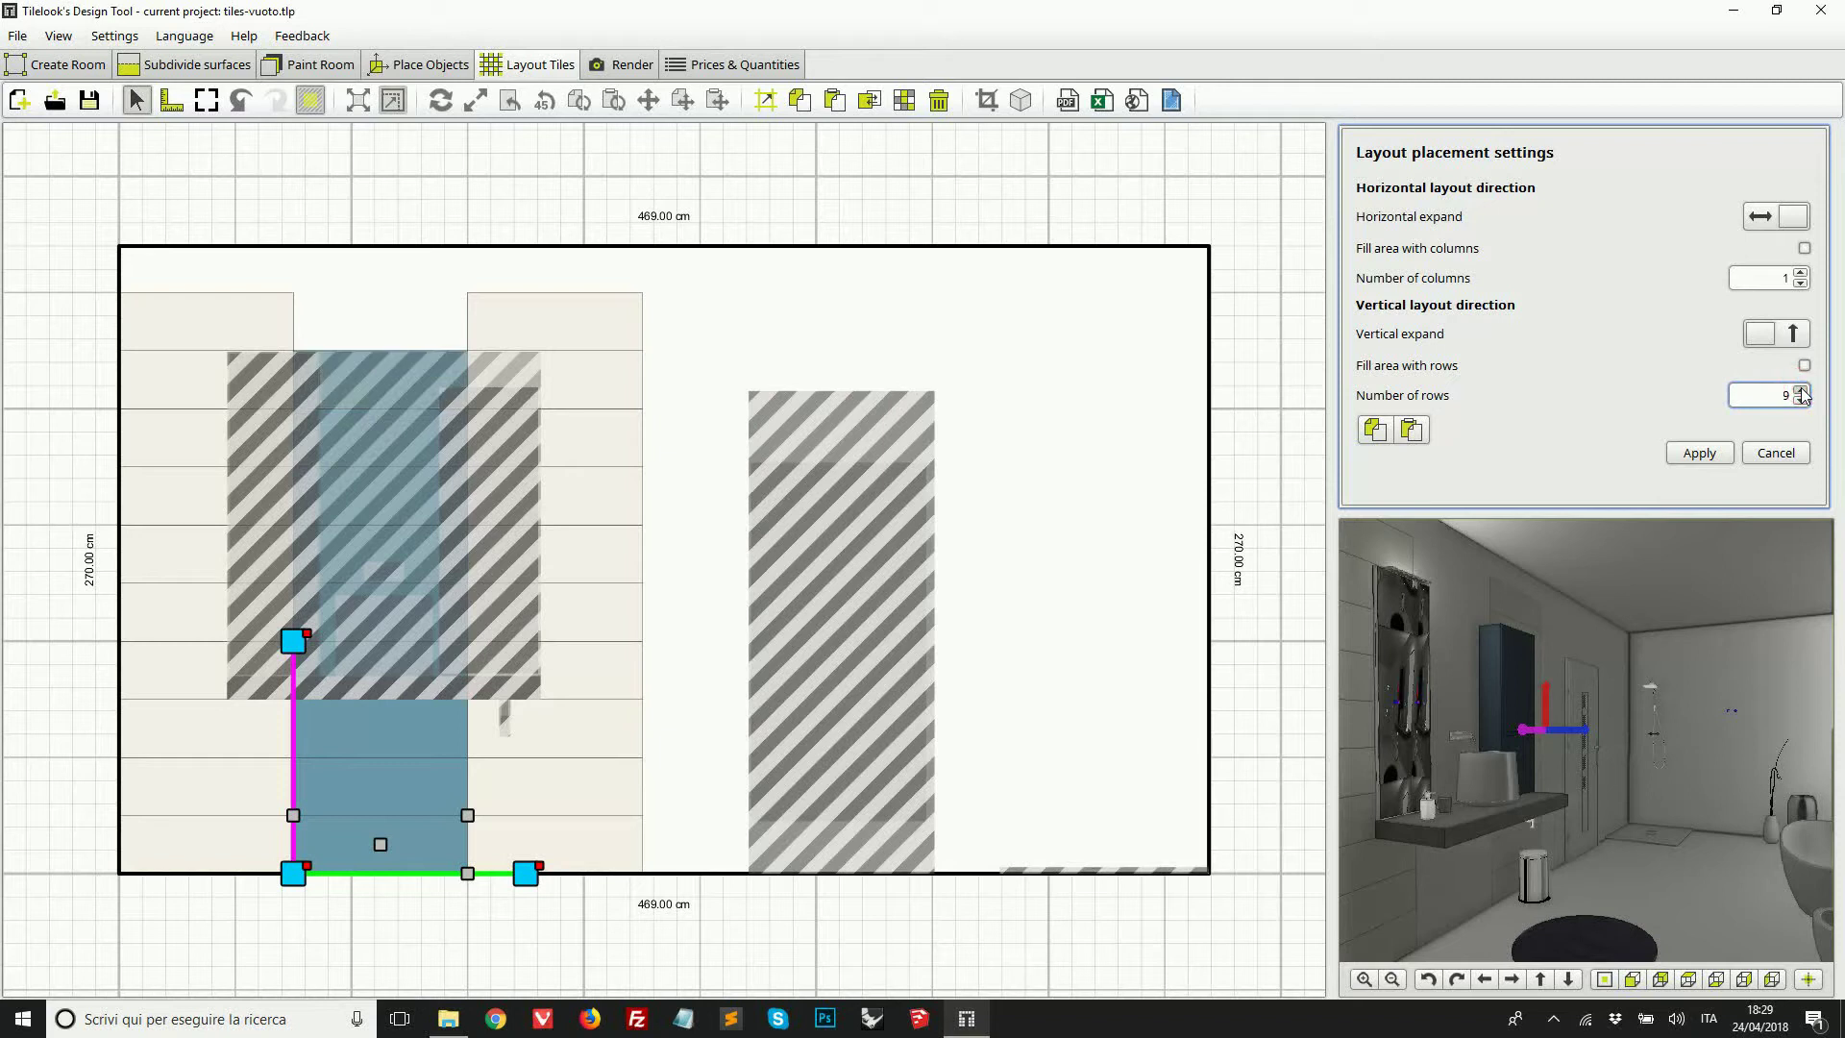
pyautogui.click(1803, 390)
pyautogui.click(1698, 452)
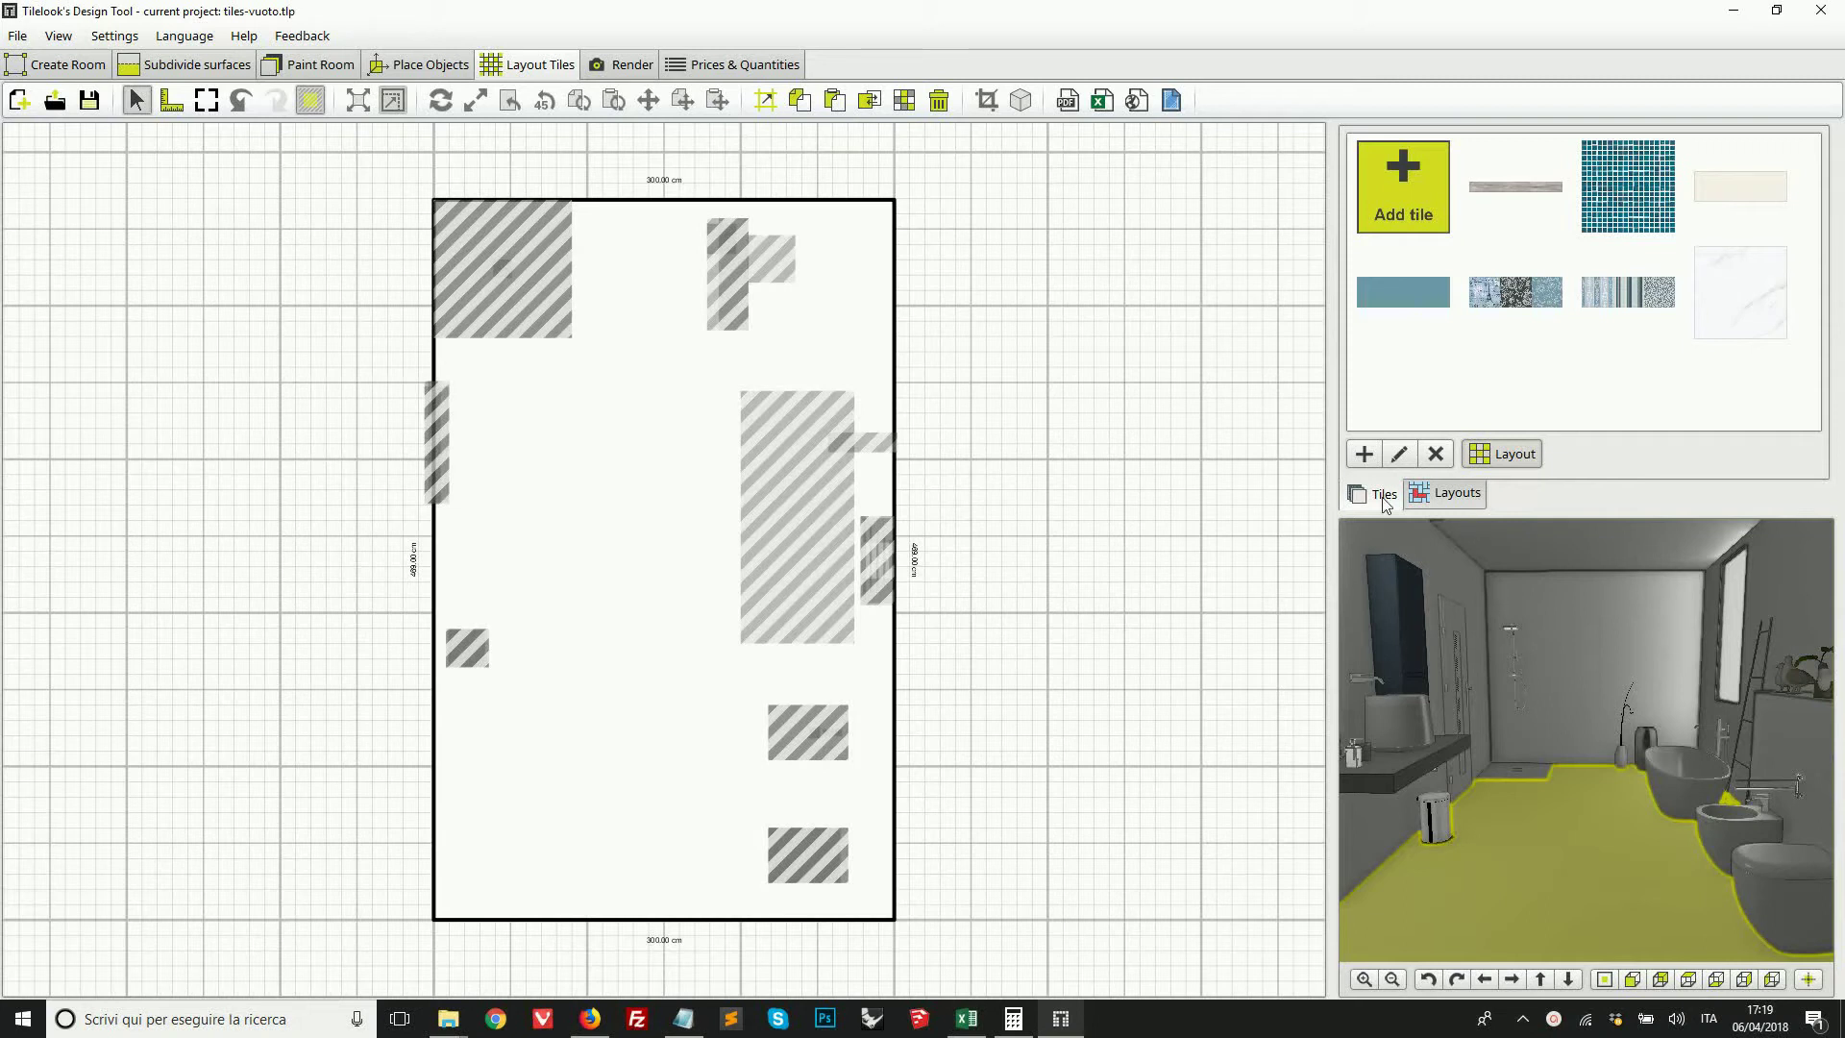
# Step: Create a stripes layout with three vertically stacked stripes of the grey wood plank tile
pyautogui.click(1451, 496)
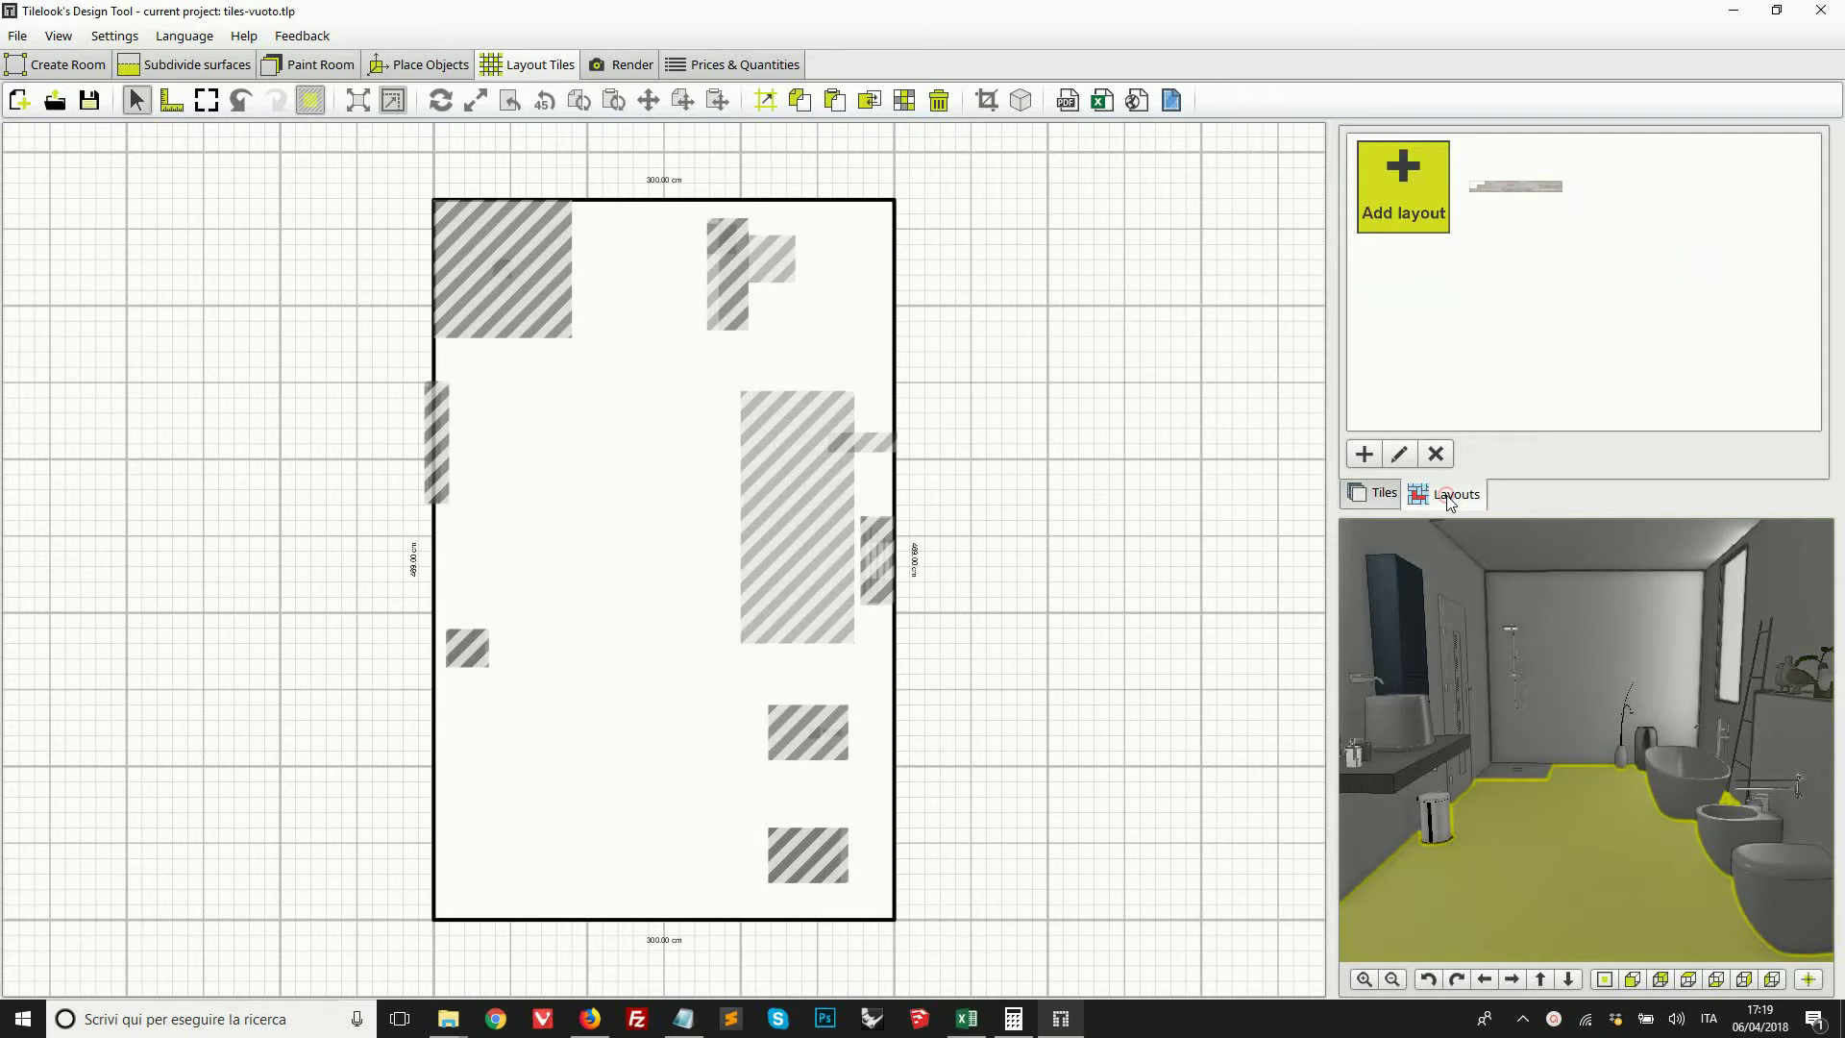
pyautogui.click(1384, 220)
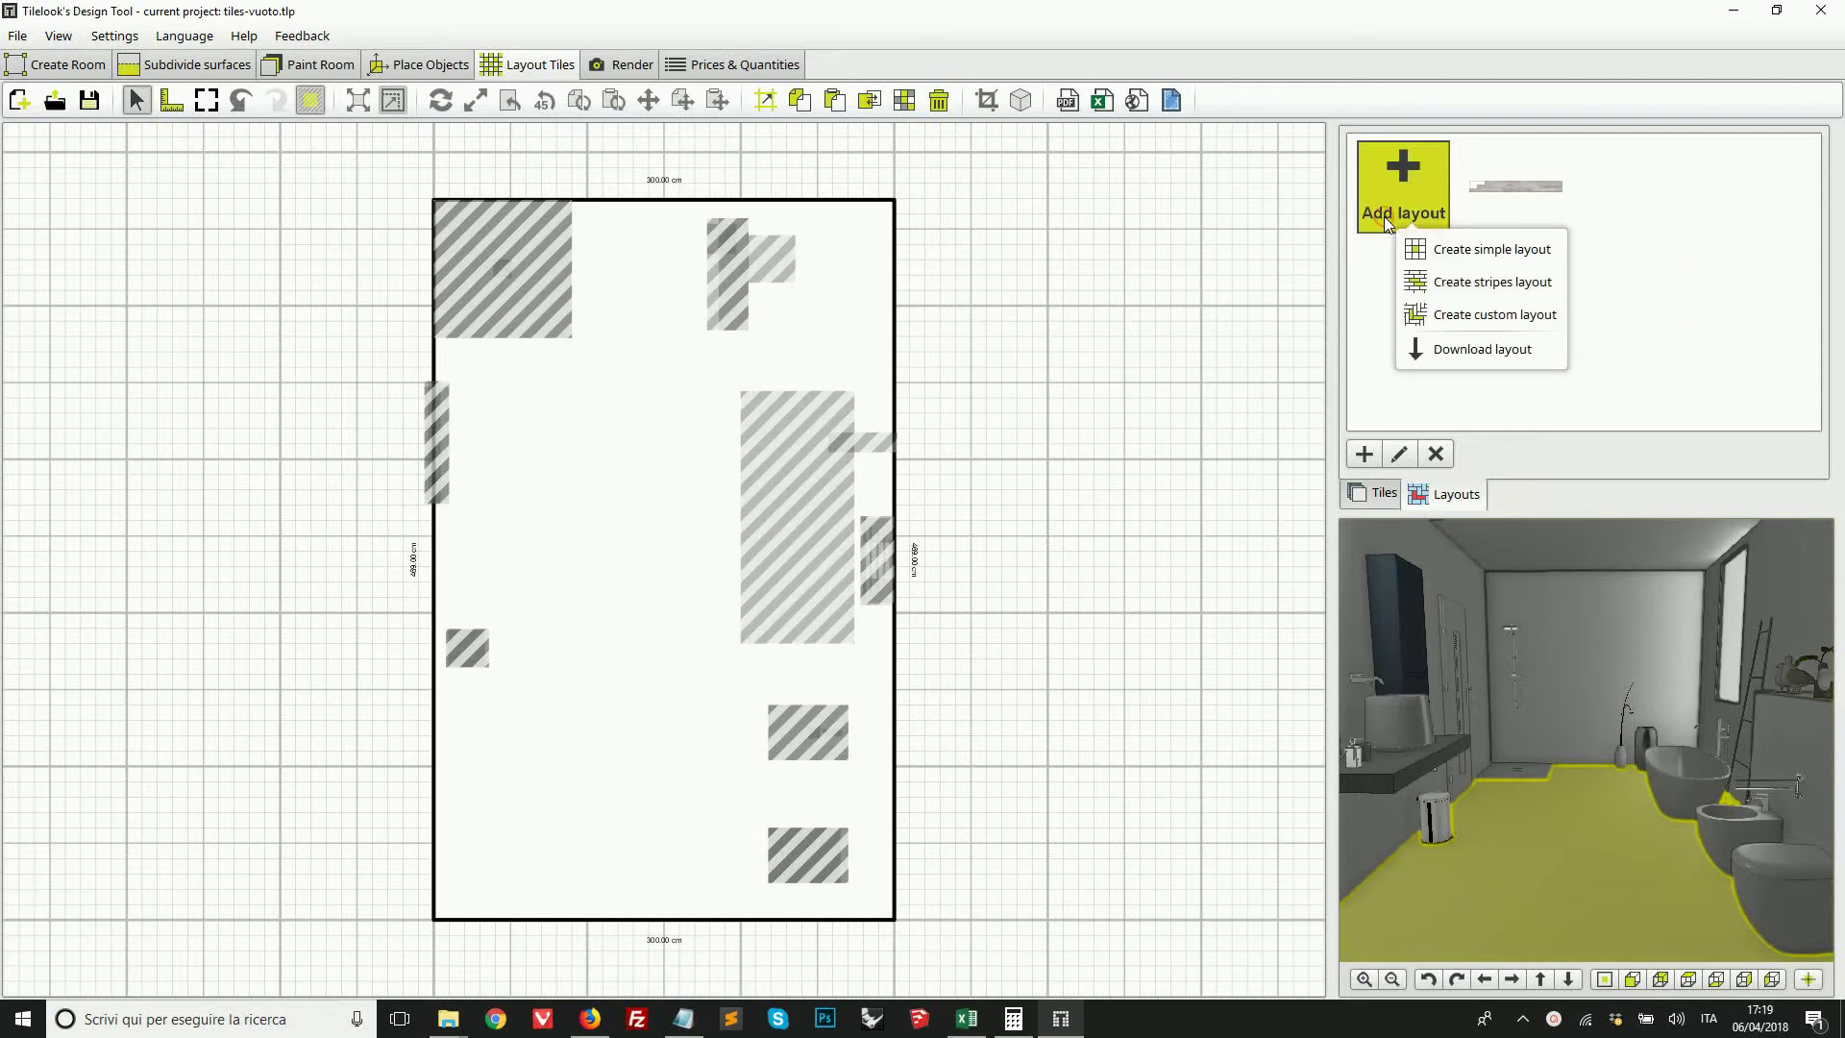
pyautogui.click(1485, 282)
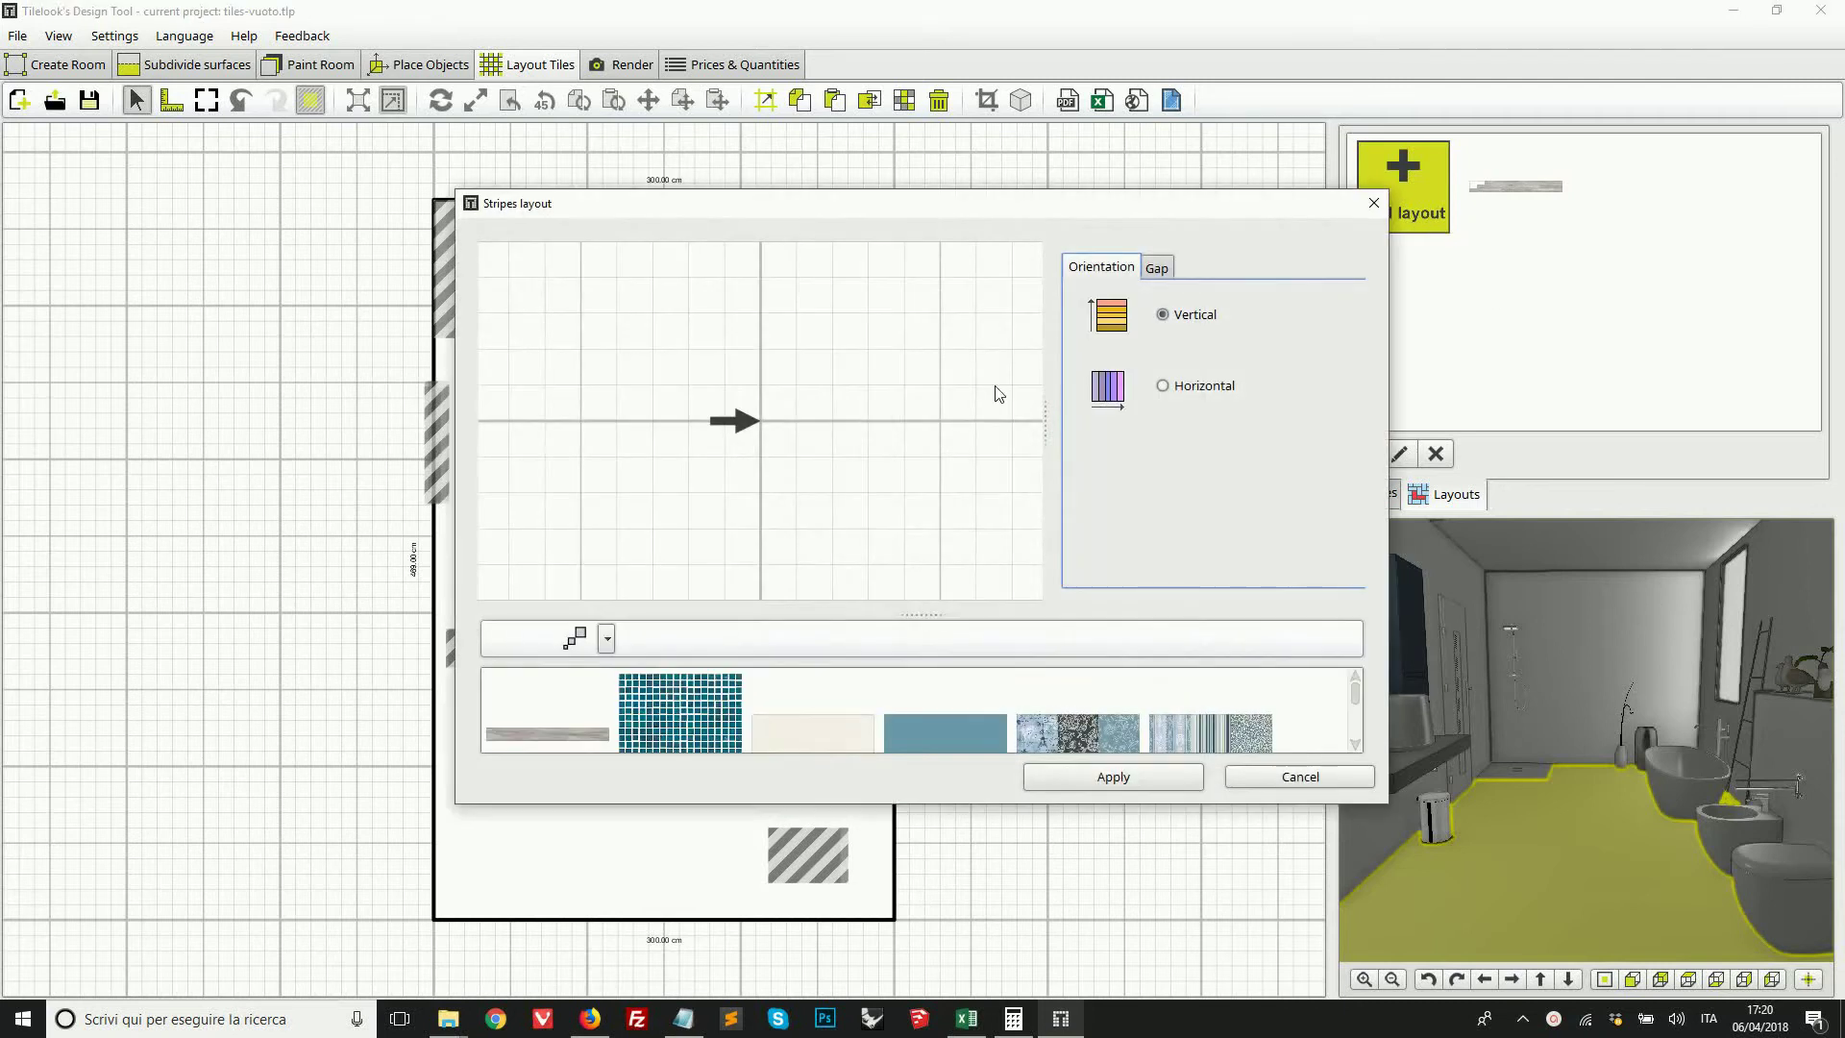
pyautogui.moveTo(860, 519); pyautogui.dragTo(630, 499)
pyautogui.scroll(-3, 1208, 739)
pyautogui.scroll(3, 1209, 736)
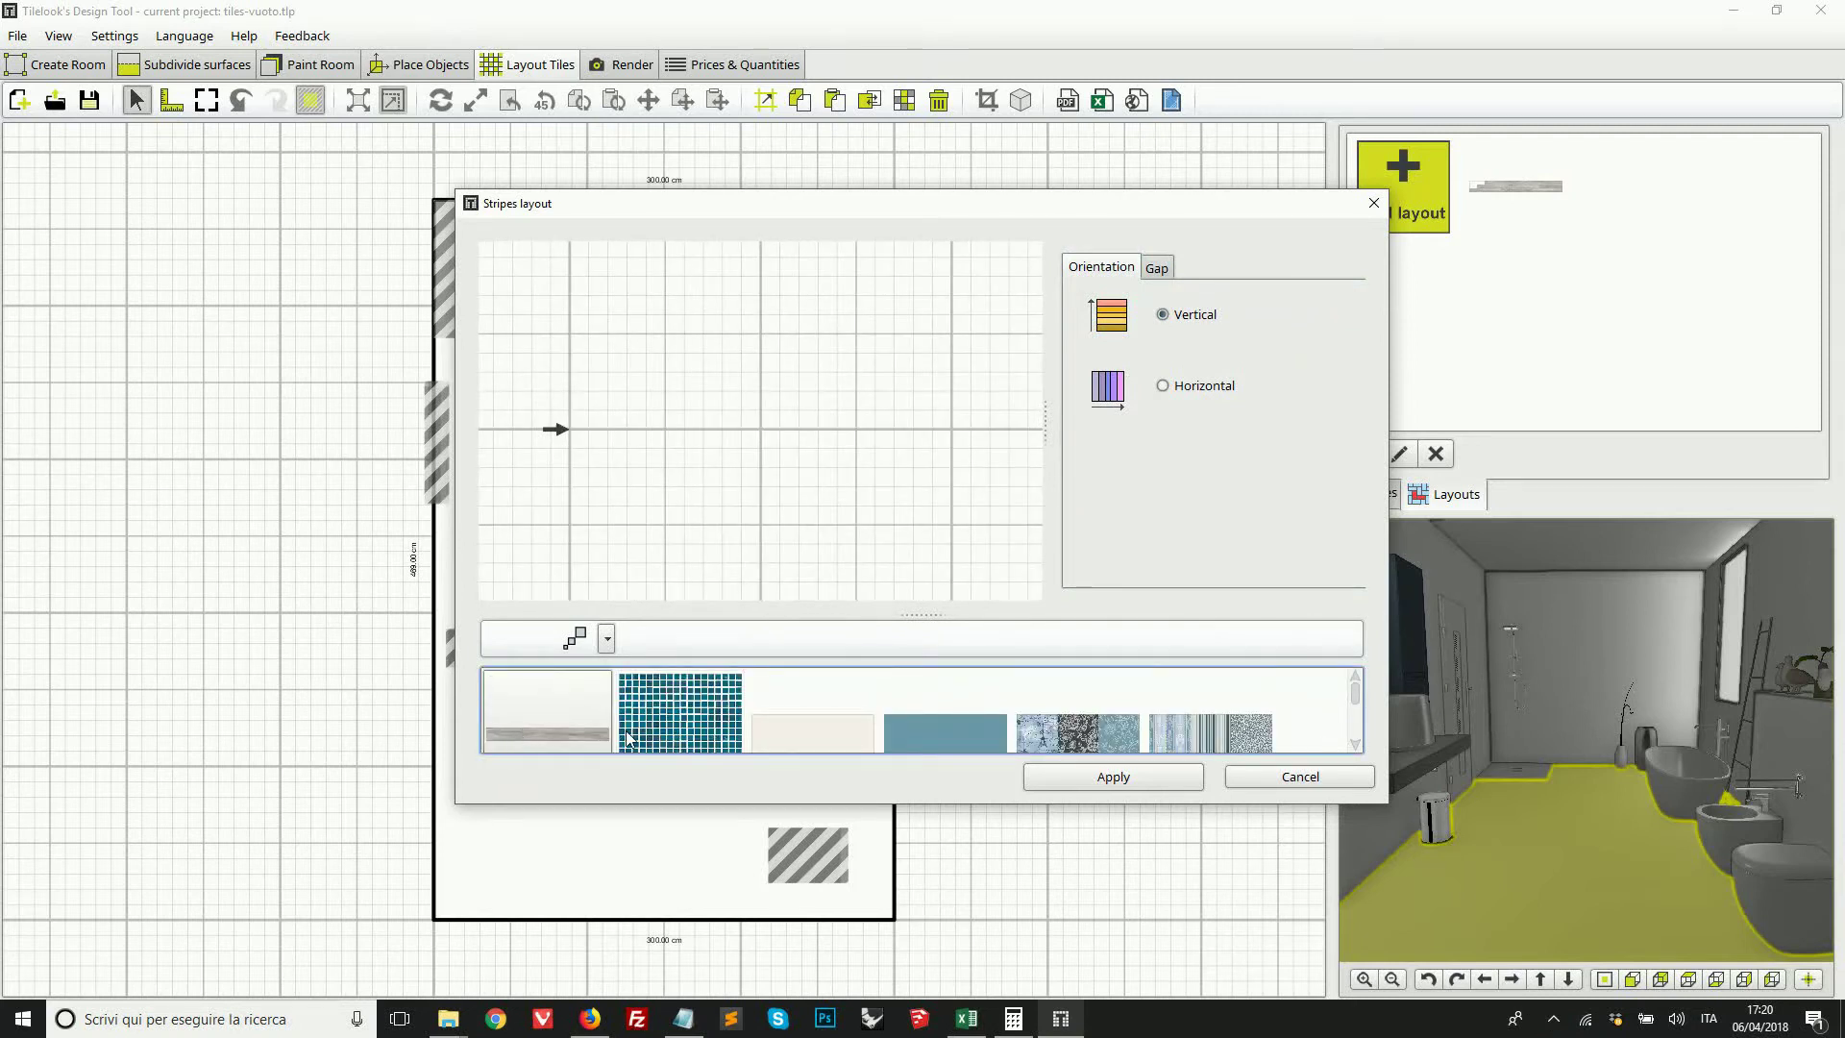
pyautogui.moveTo(528, 738); pyautogui.dragTo(703, 413)
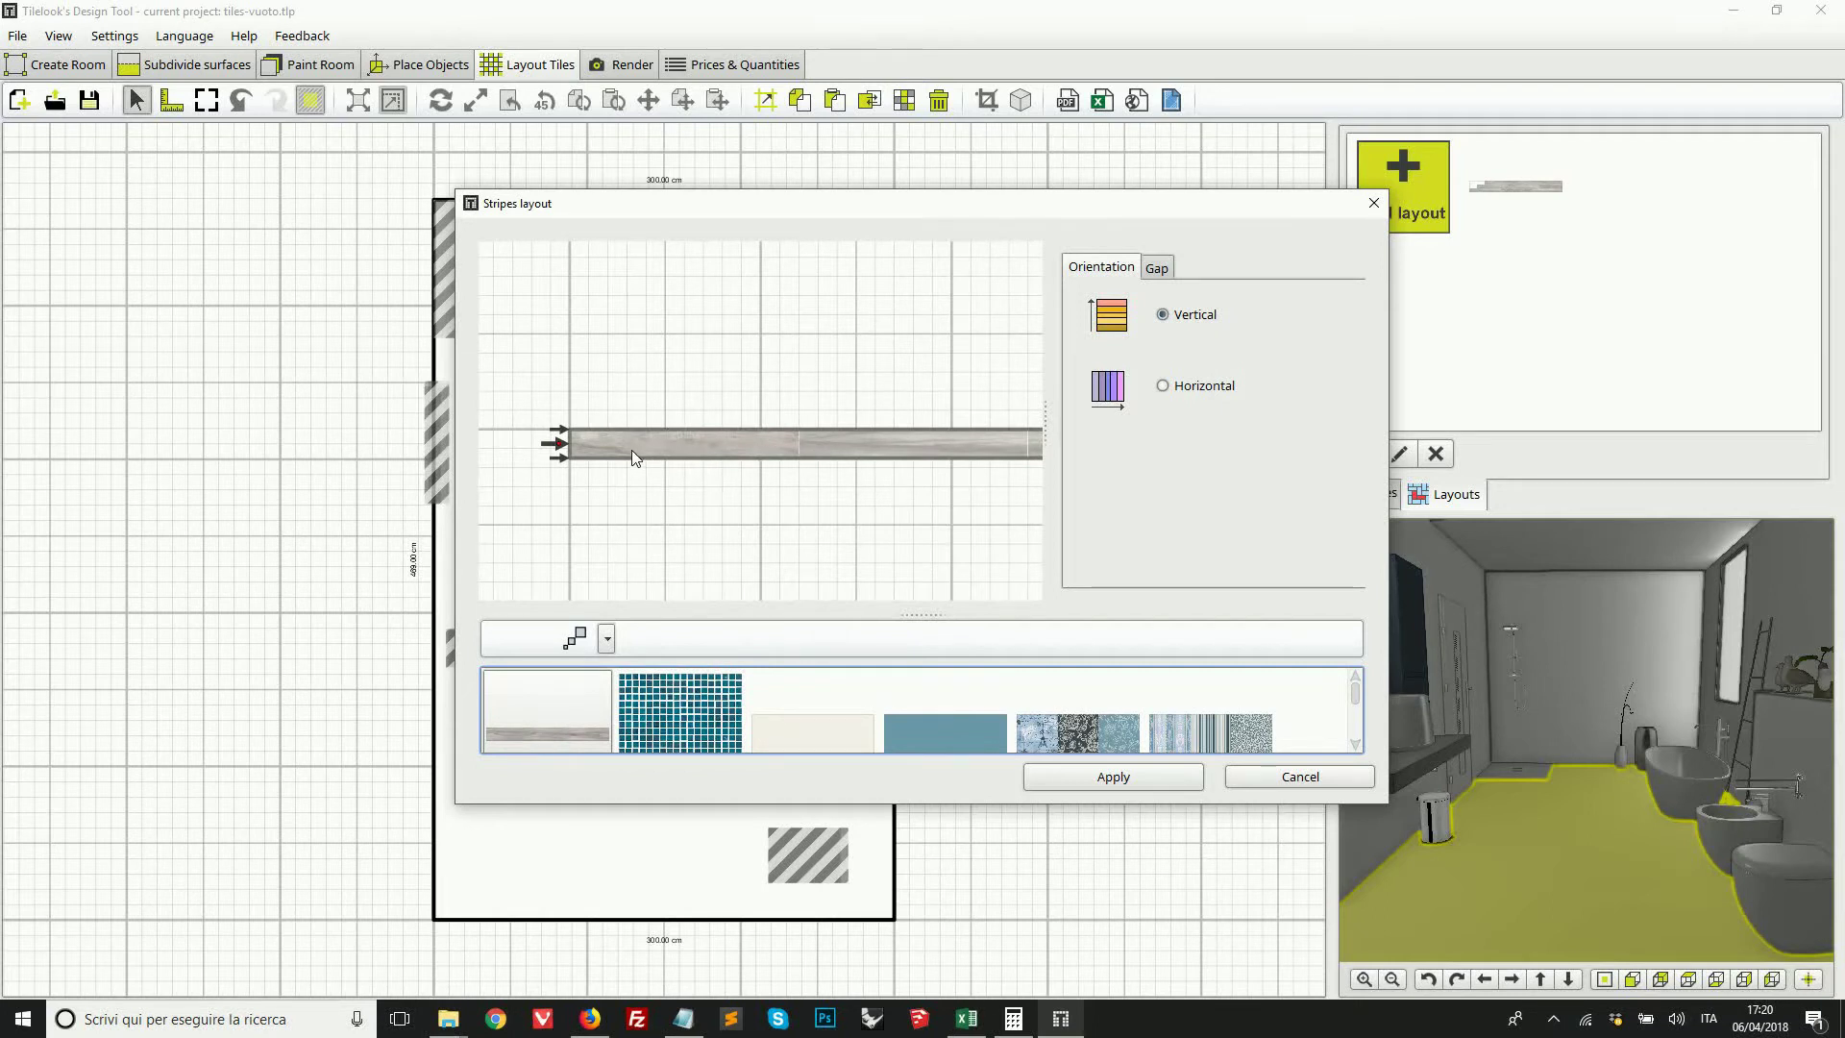
pyautogui.moveTo(627, 469); pyautogui.dragTo(651, 451)
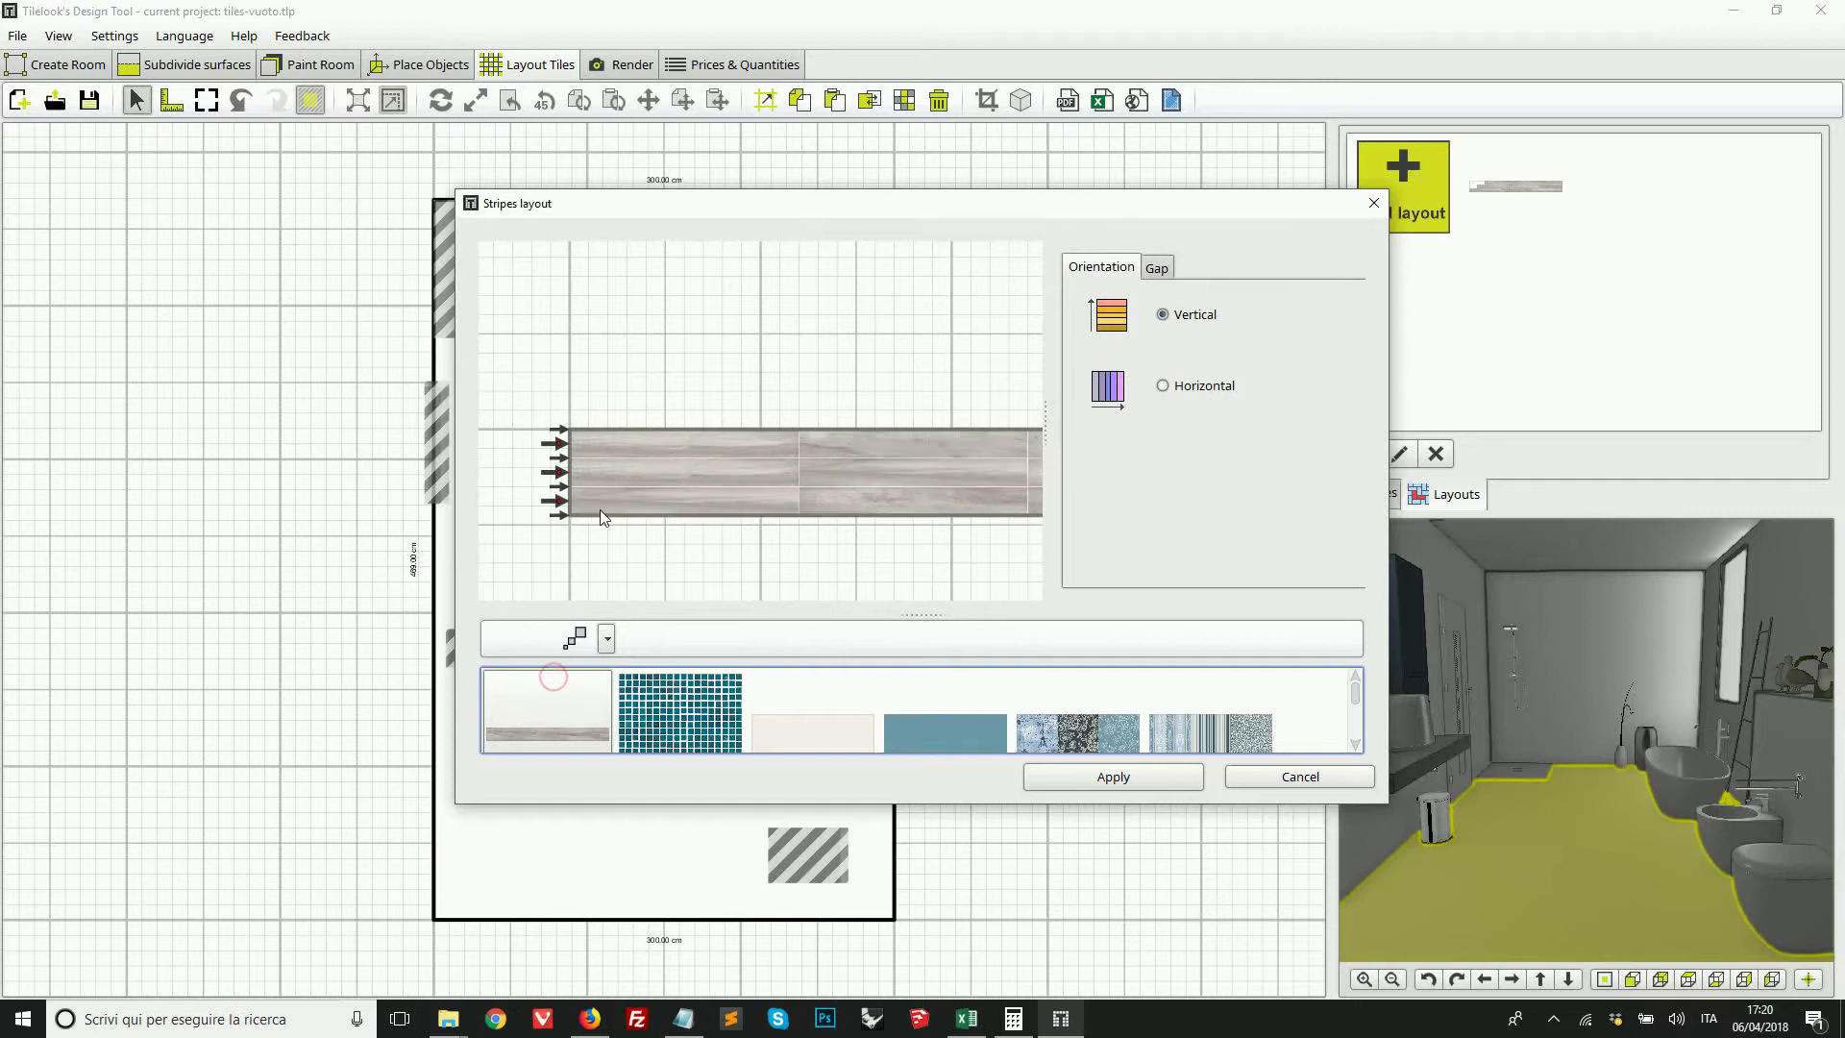
# Step: Offset the middle plank stripe by 400 mm, a third of the plank's length
pyautogui.scroll(2, 592, 469)
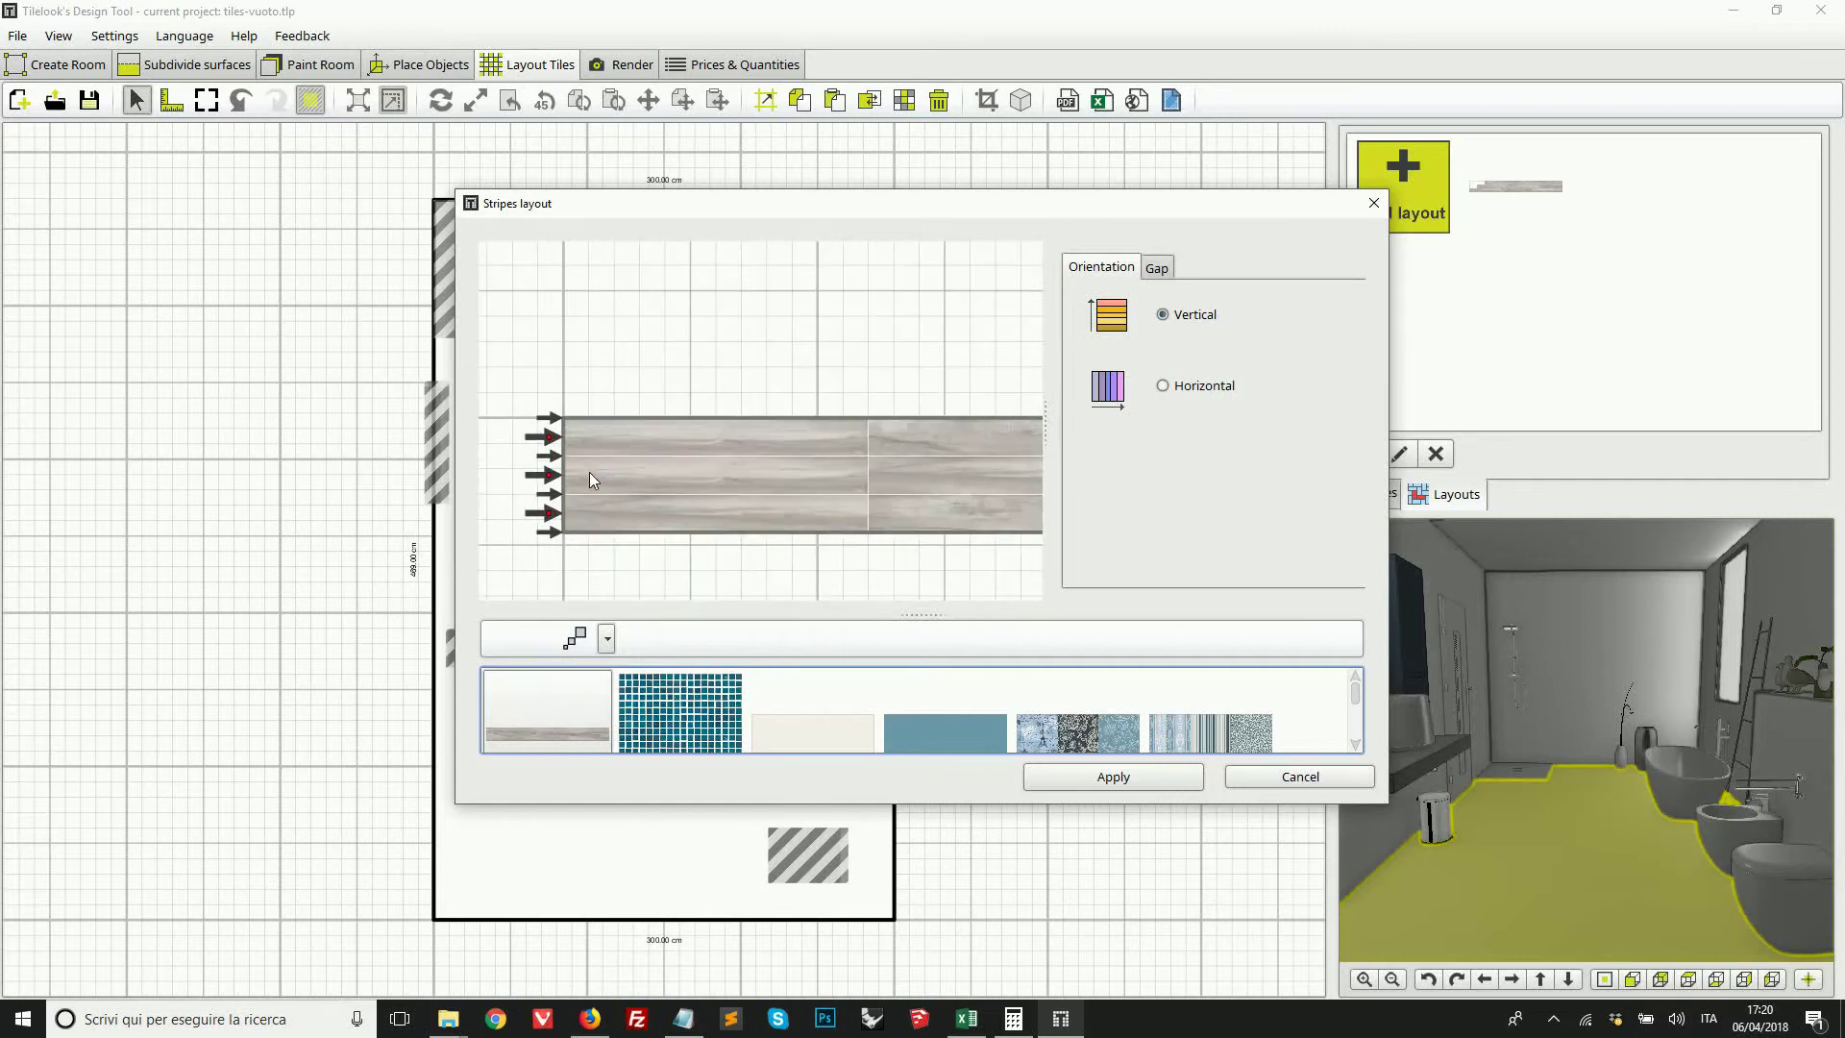
pyautogui.moveTo(586, 481); pyautogui.dragTo(683, 477)
pyautogui.scroll(2, 683, 476)
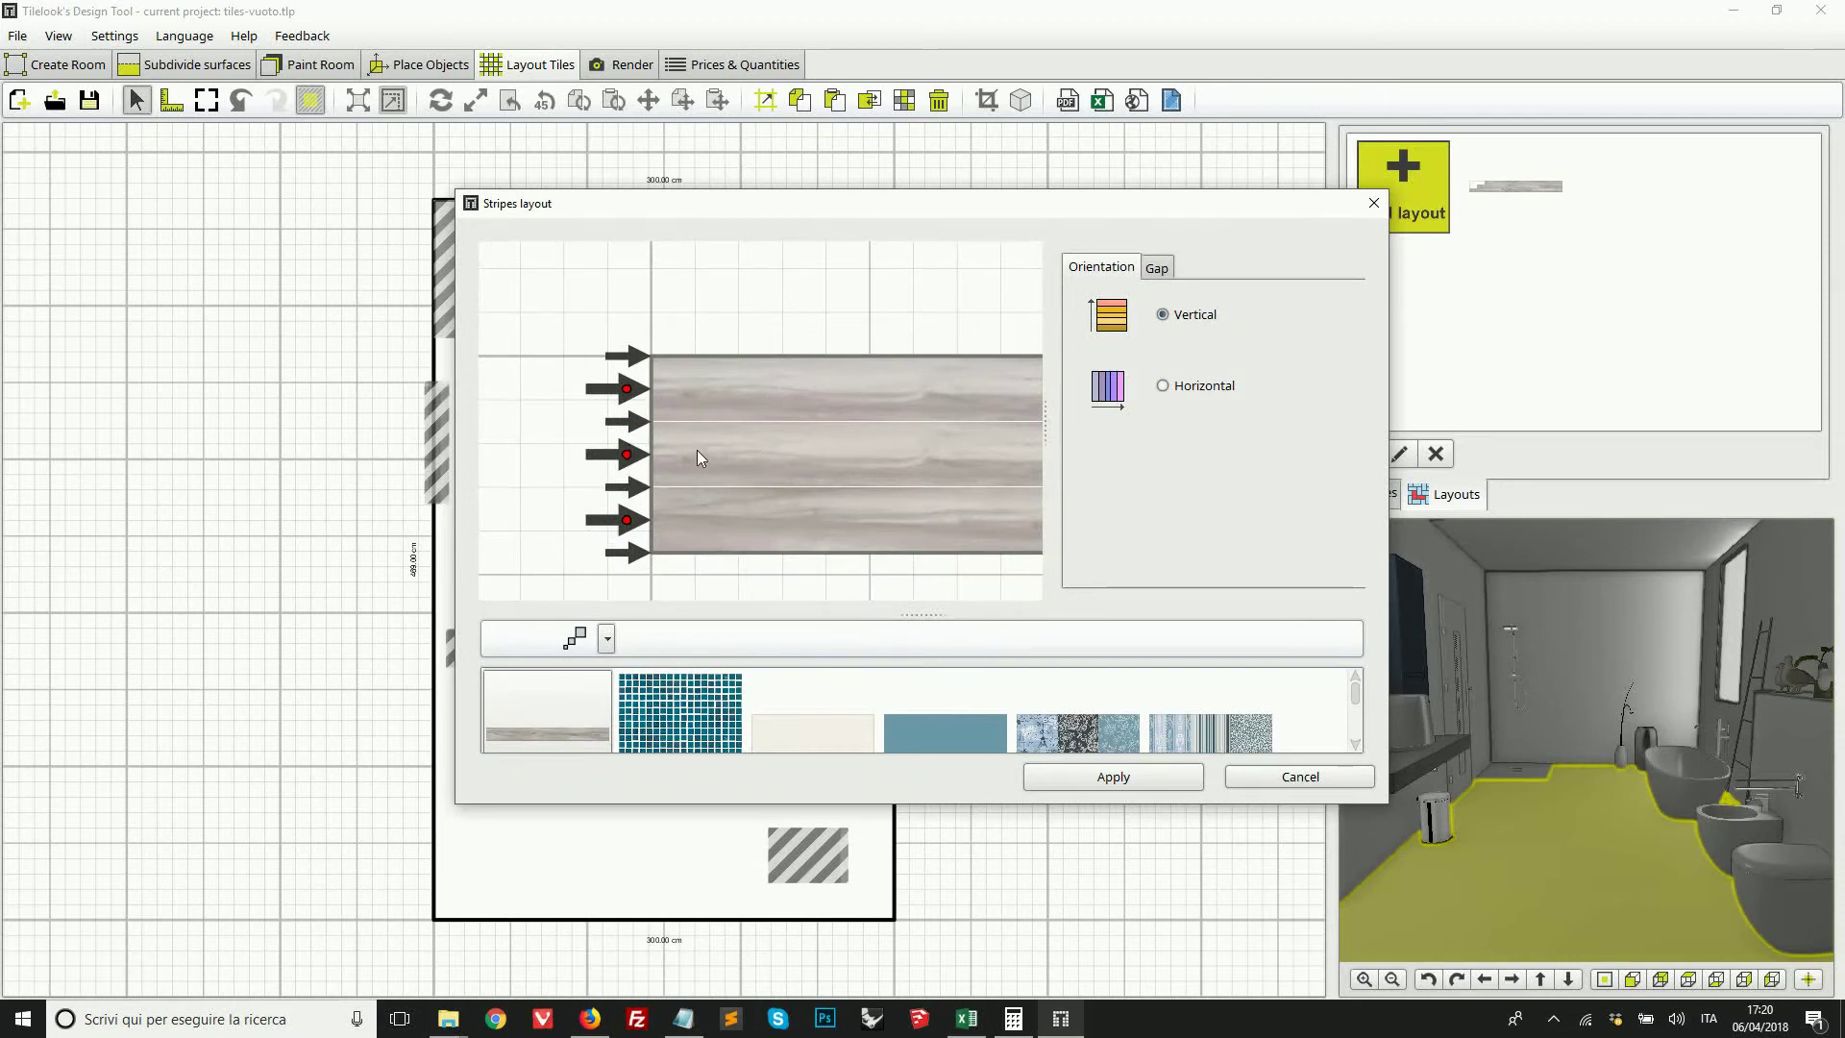
pyautogui.scroll(-2, 695, 450)
pyautogui.moveTo(695, 450); pyautogui.dragTo(625, 469)
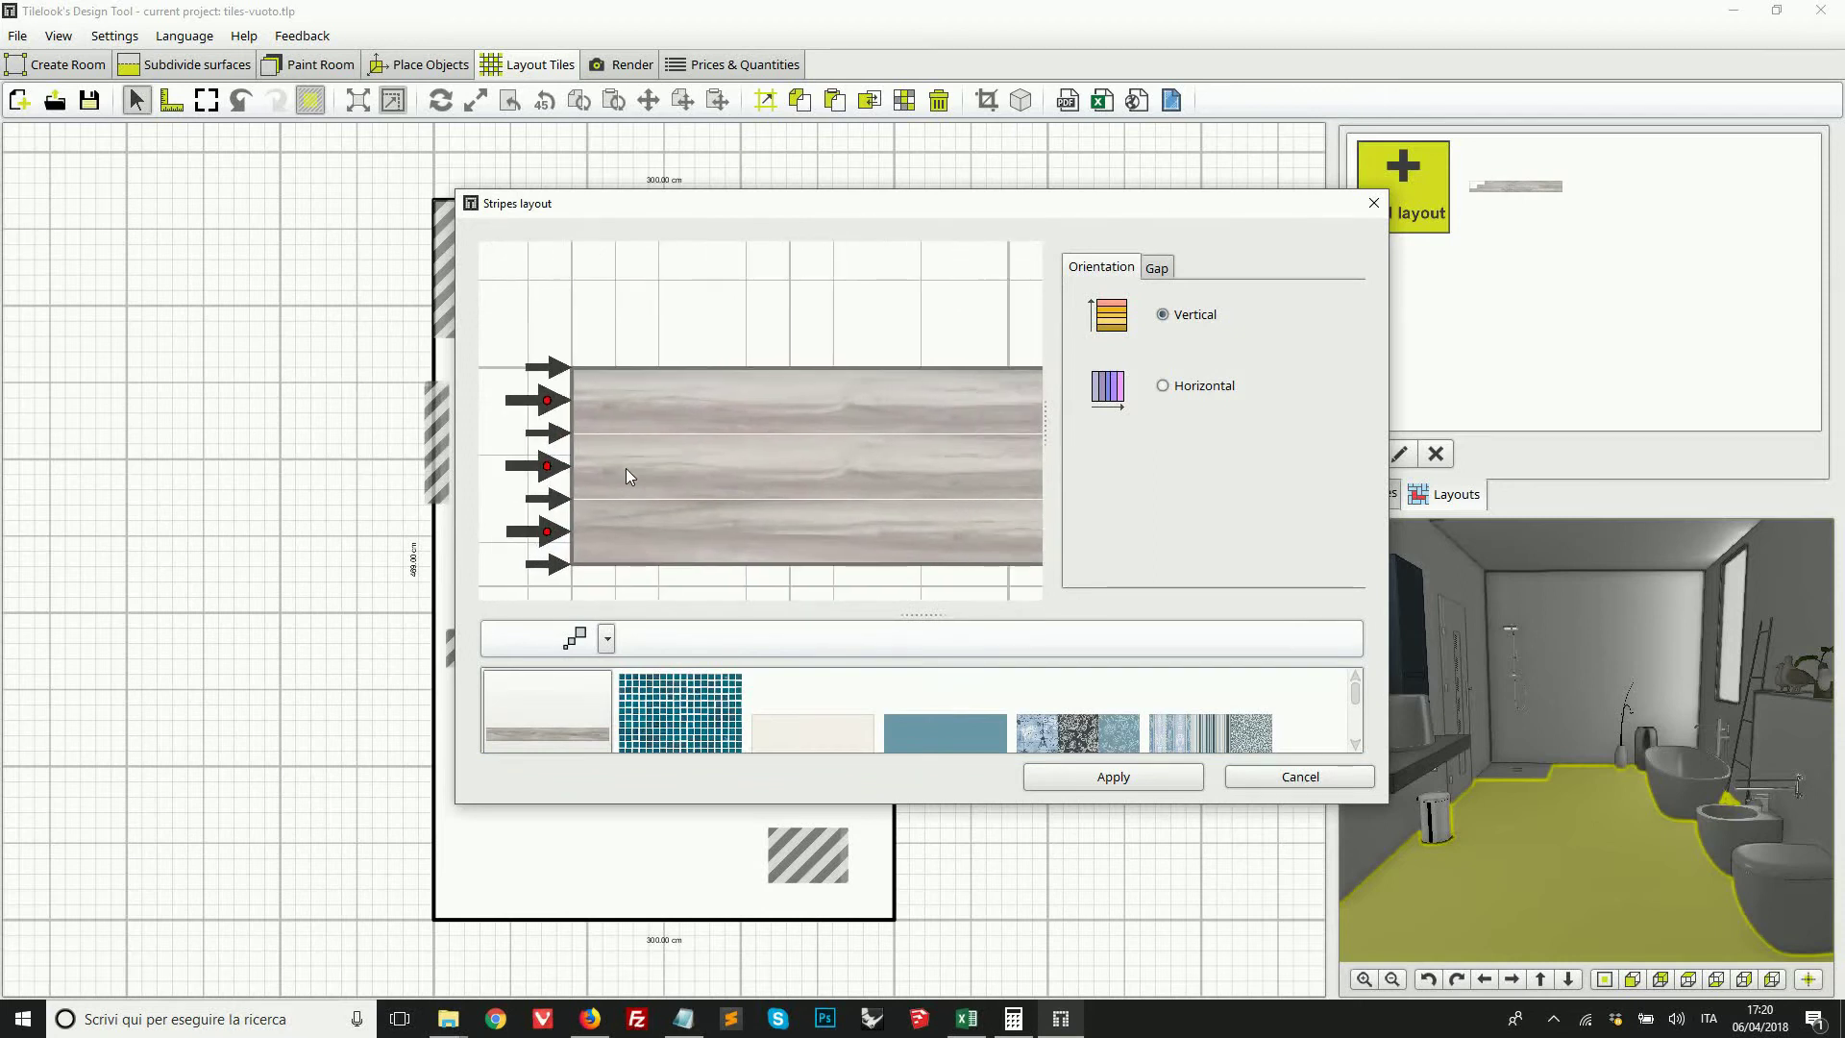
pyautogui.rightClick(578, 481)
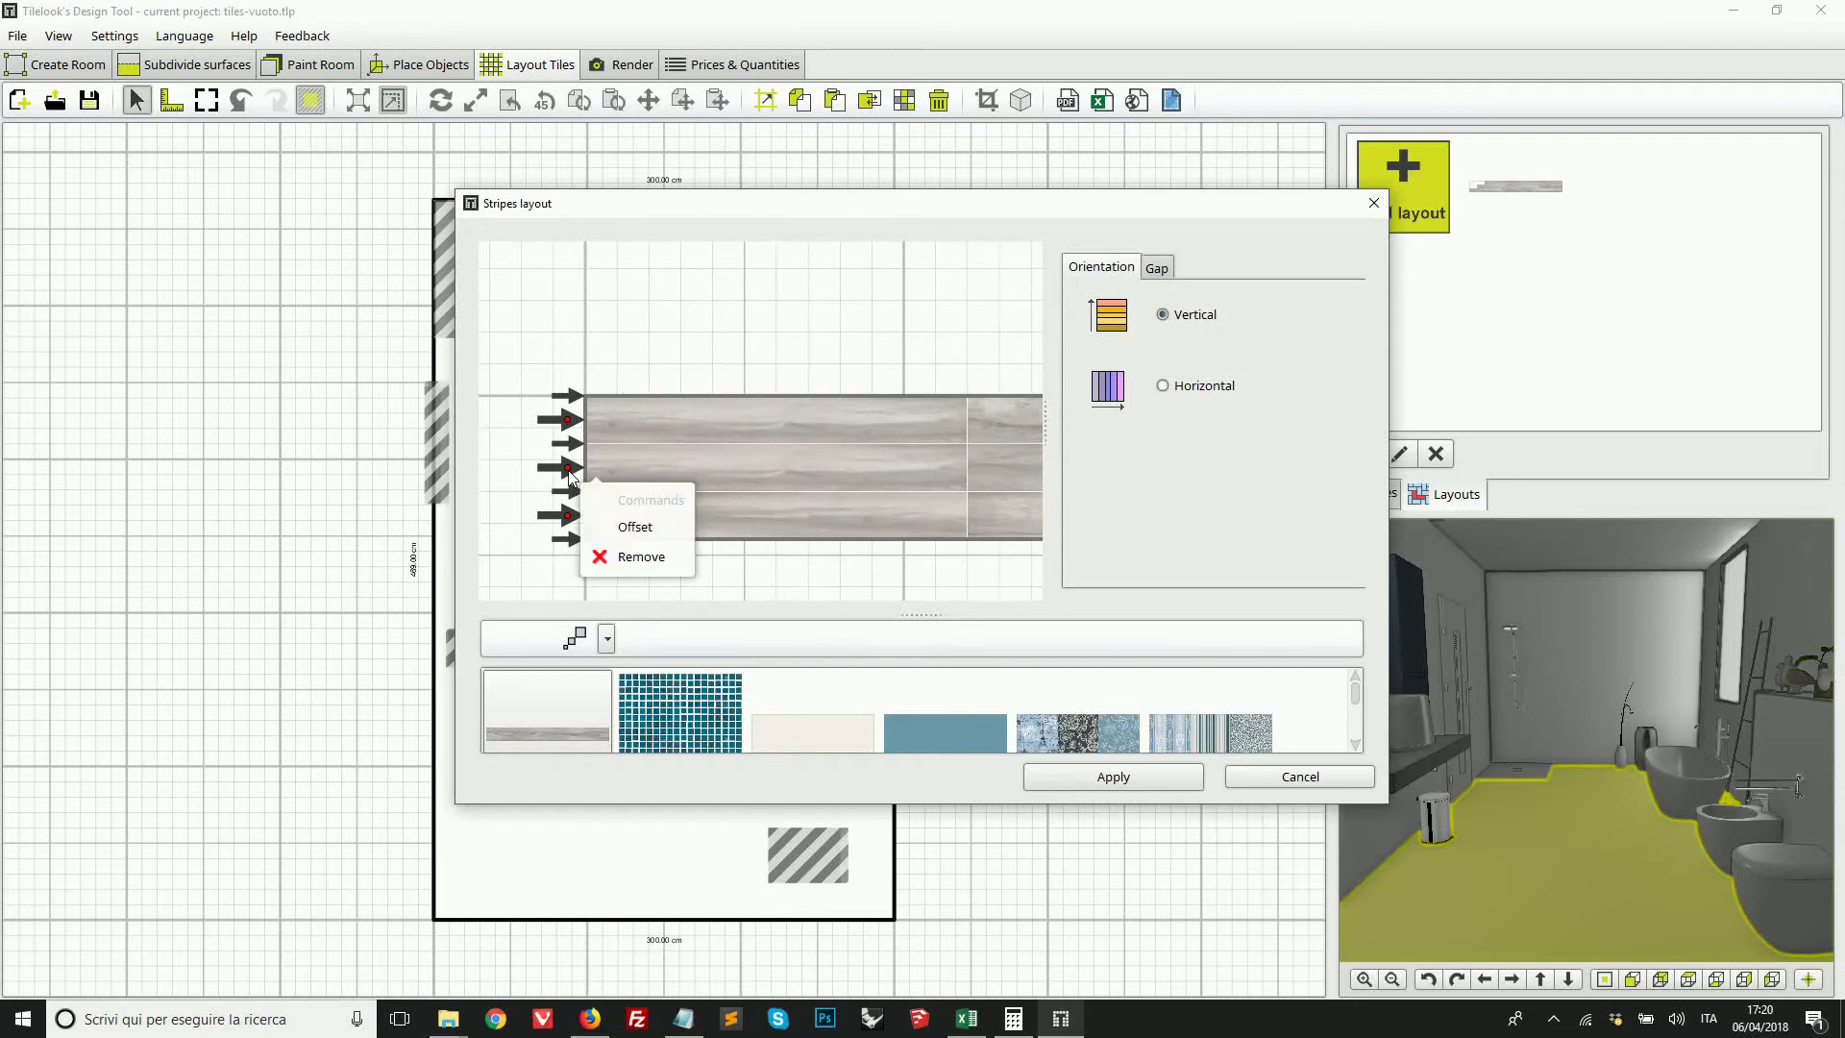
pyautogui.click(625, 529)
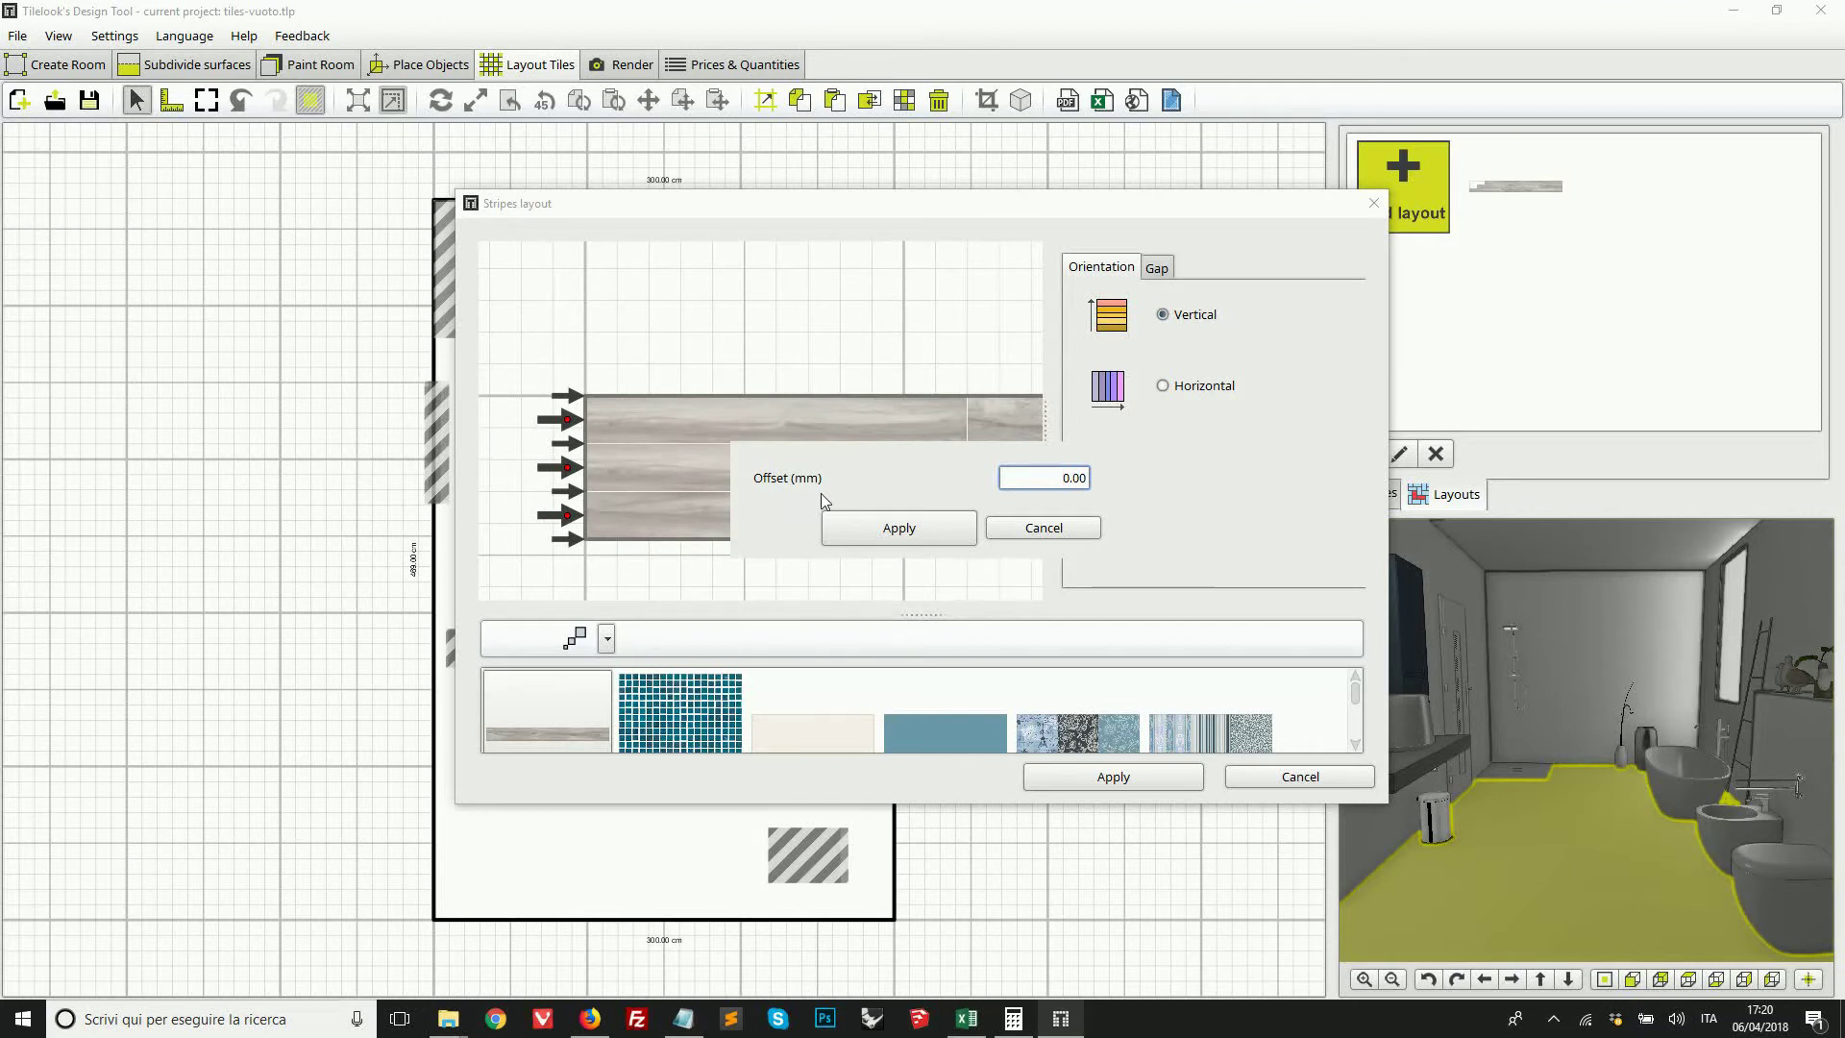
pyautogui.click(1050, 477)
pyautogui.write('40')
pyautogui.click(847, 534)
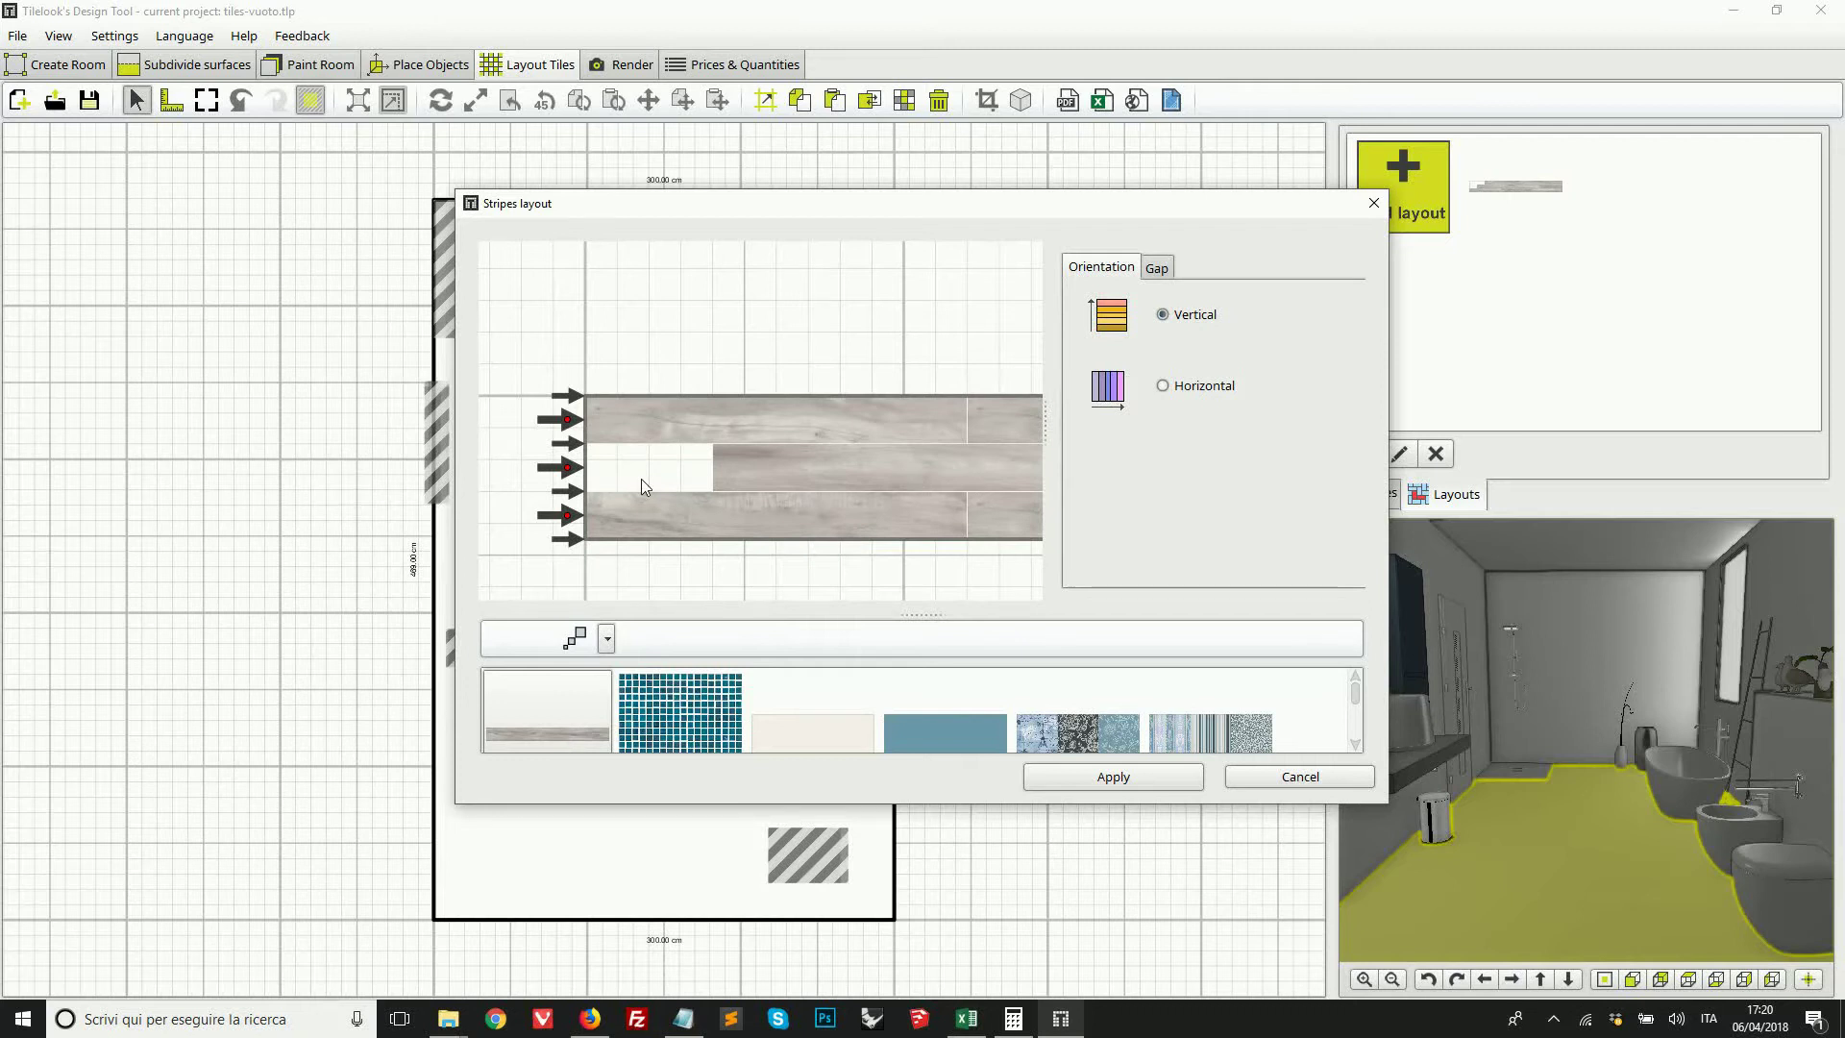
# Step: Offset the uppermost plank stripe by 800 mm and apply the stripes layout
pyautogui.rightClick(569, 425)
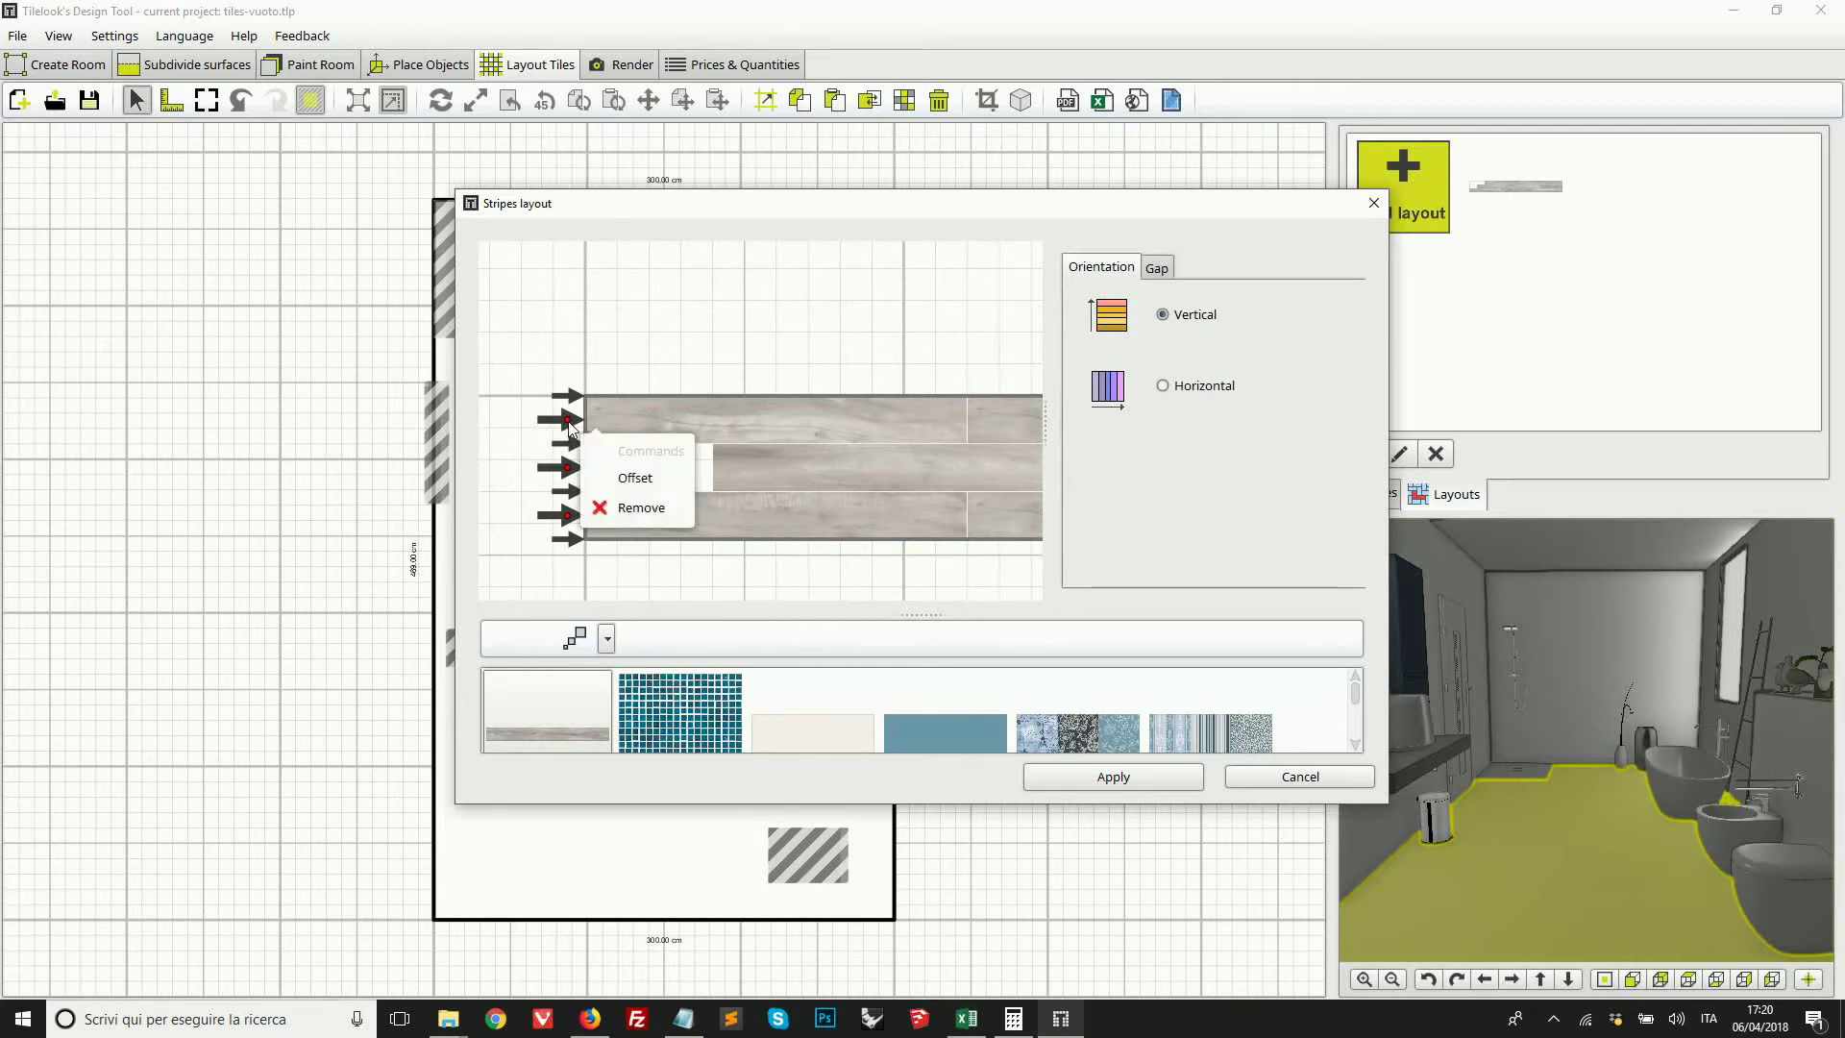
pyautogui.click(614, 479)
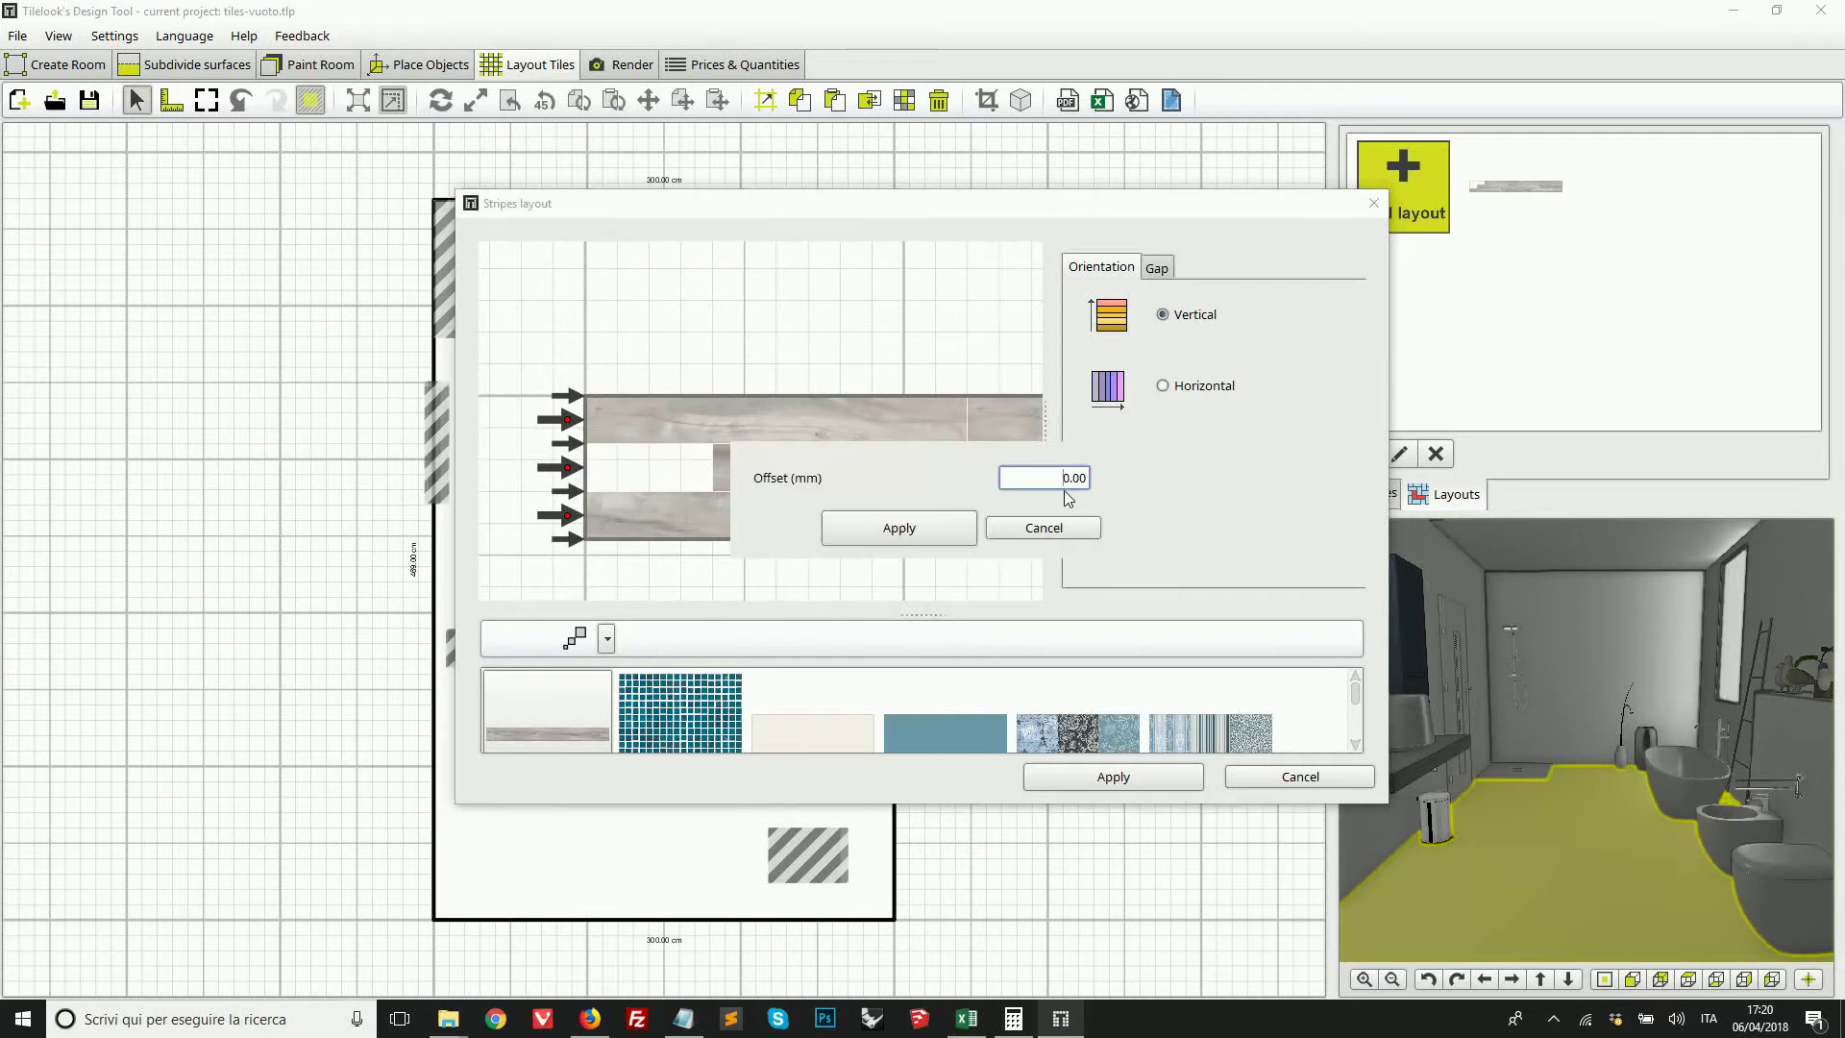
pyautogui.write('80')
pyautogui.click(932, 538)
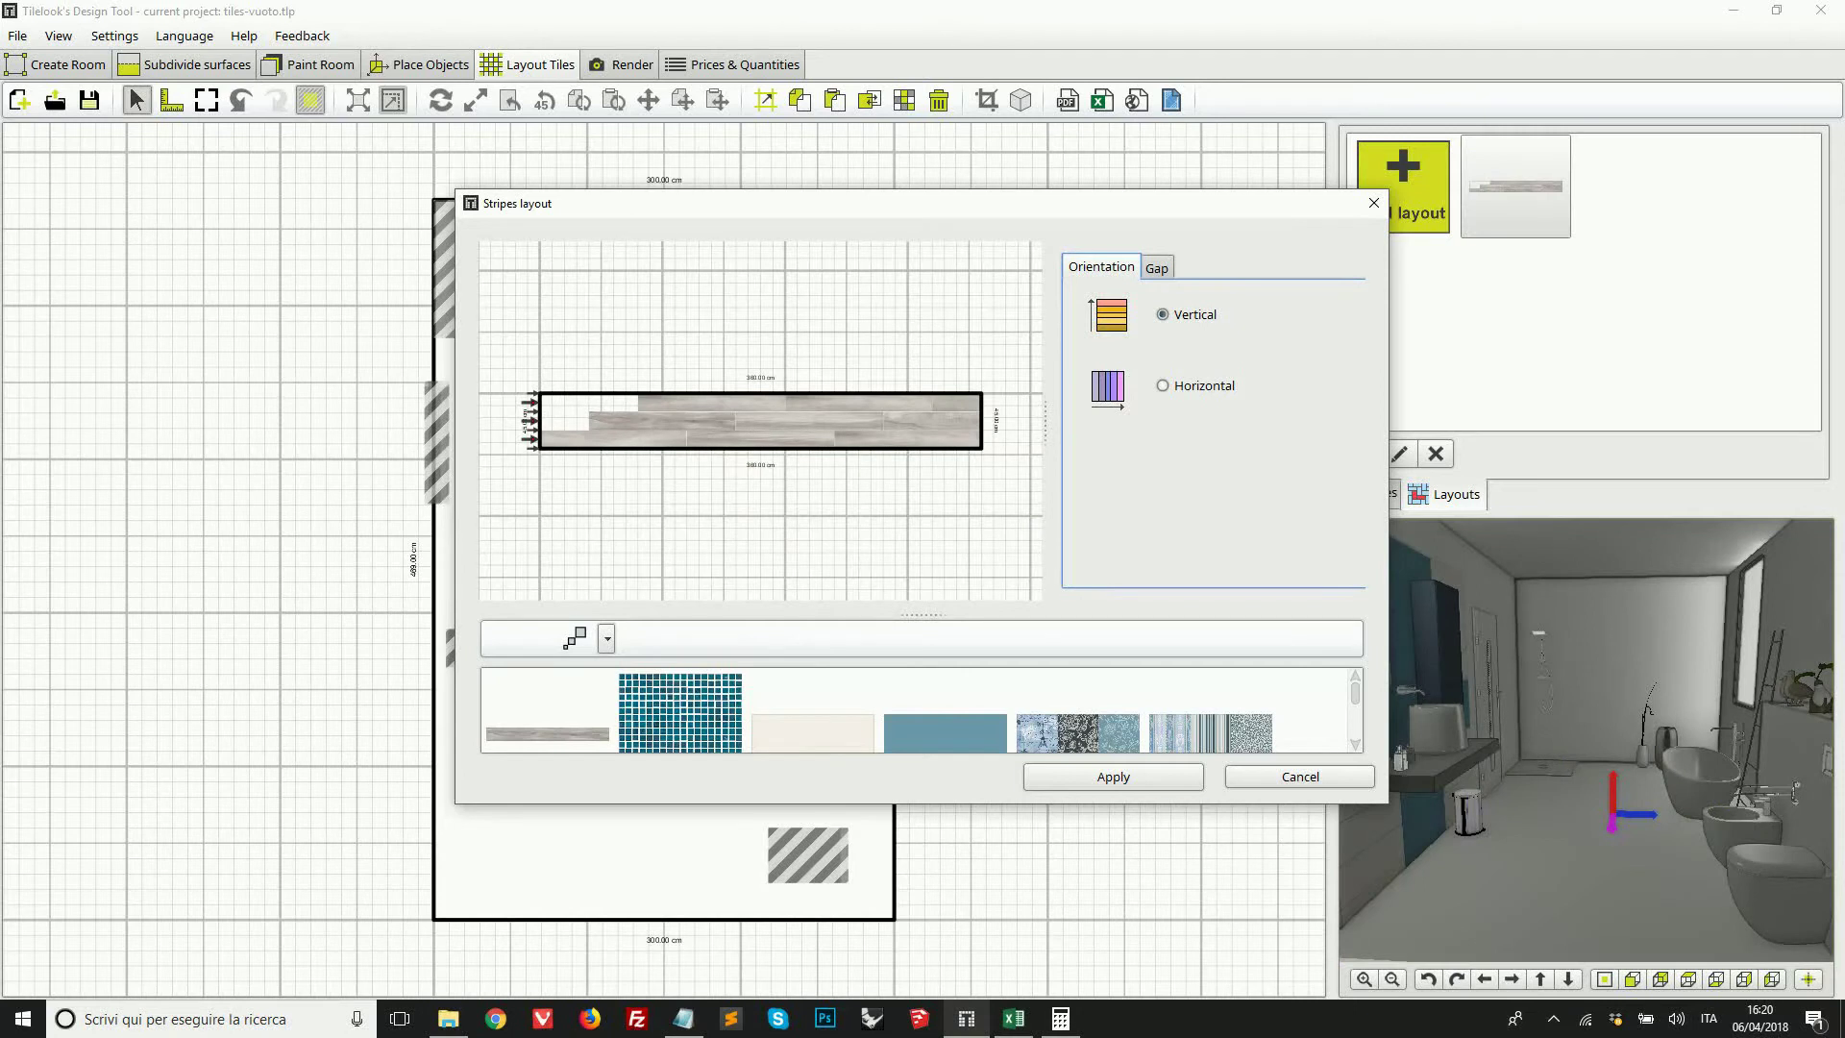
pyautogui.click(1162, 779)
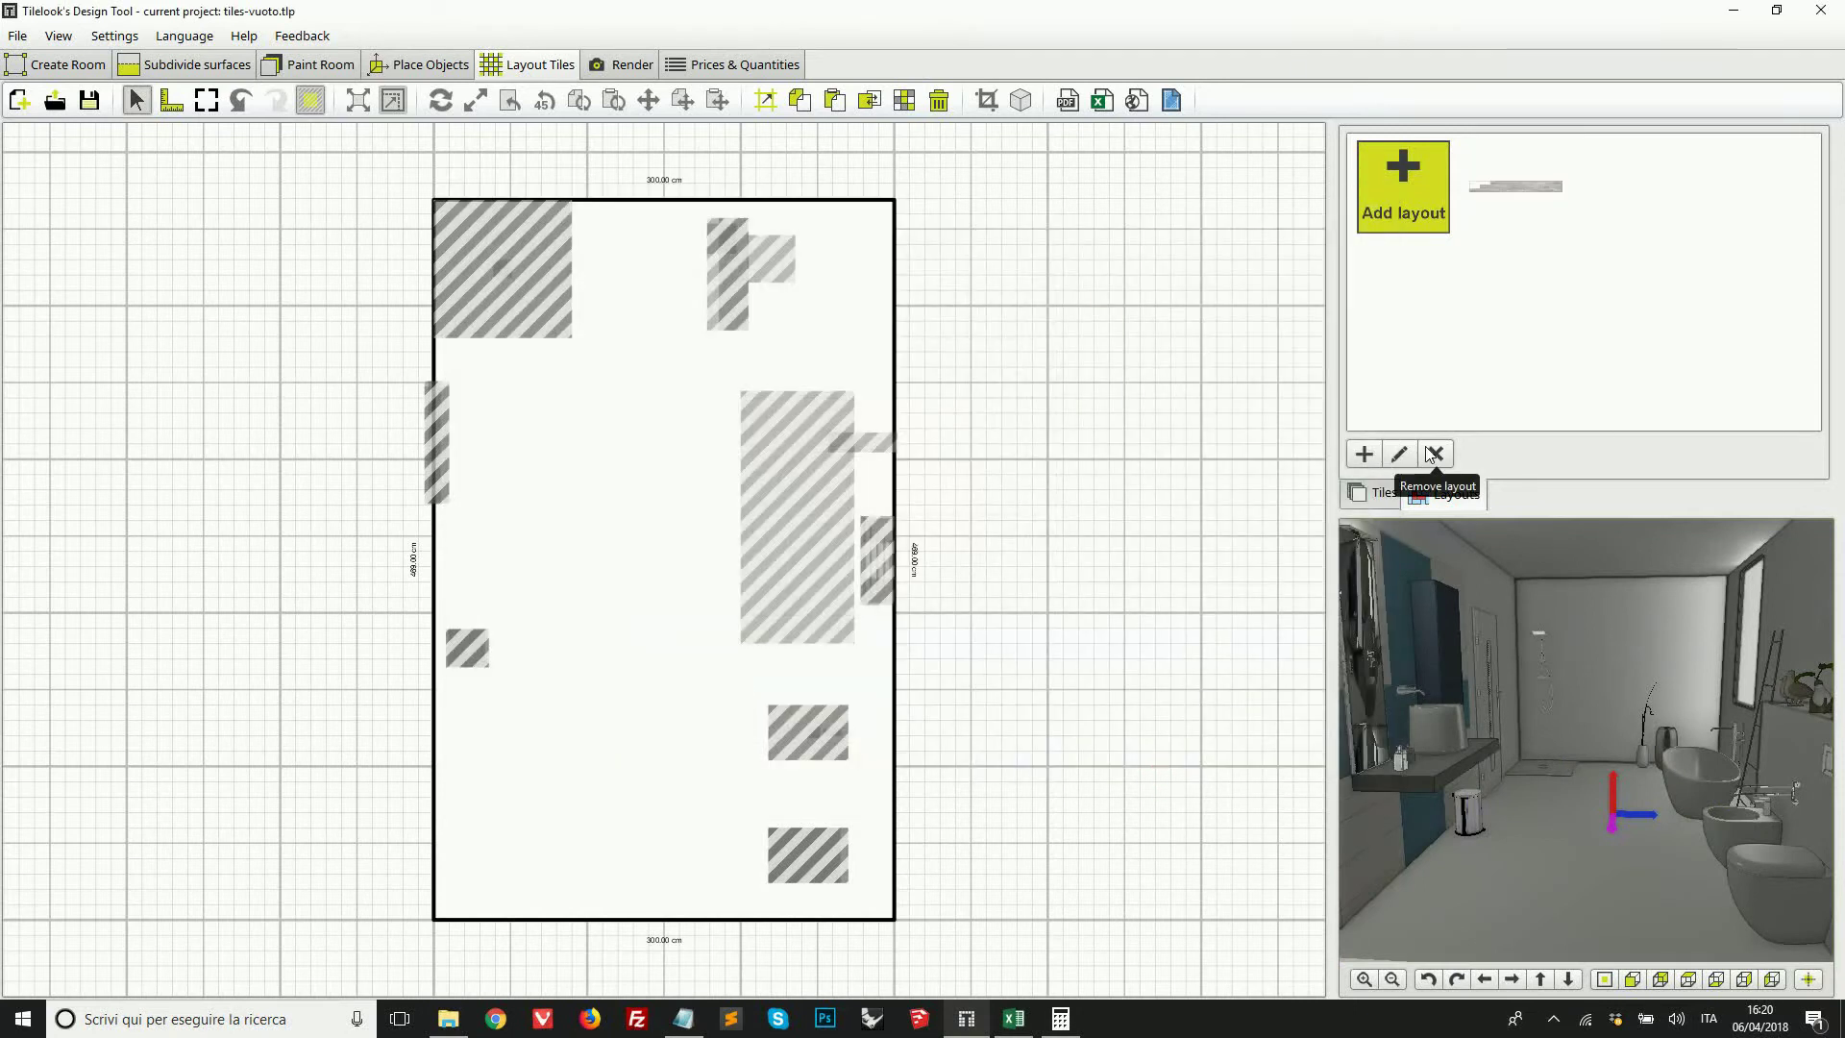
# Step: Place the staggered plank layout on the bathroom floor, fill the area with both columns and rows, and apply it
pyautogui.click(1538, 183)
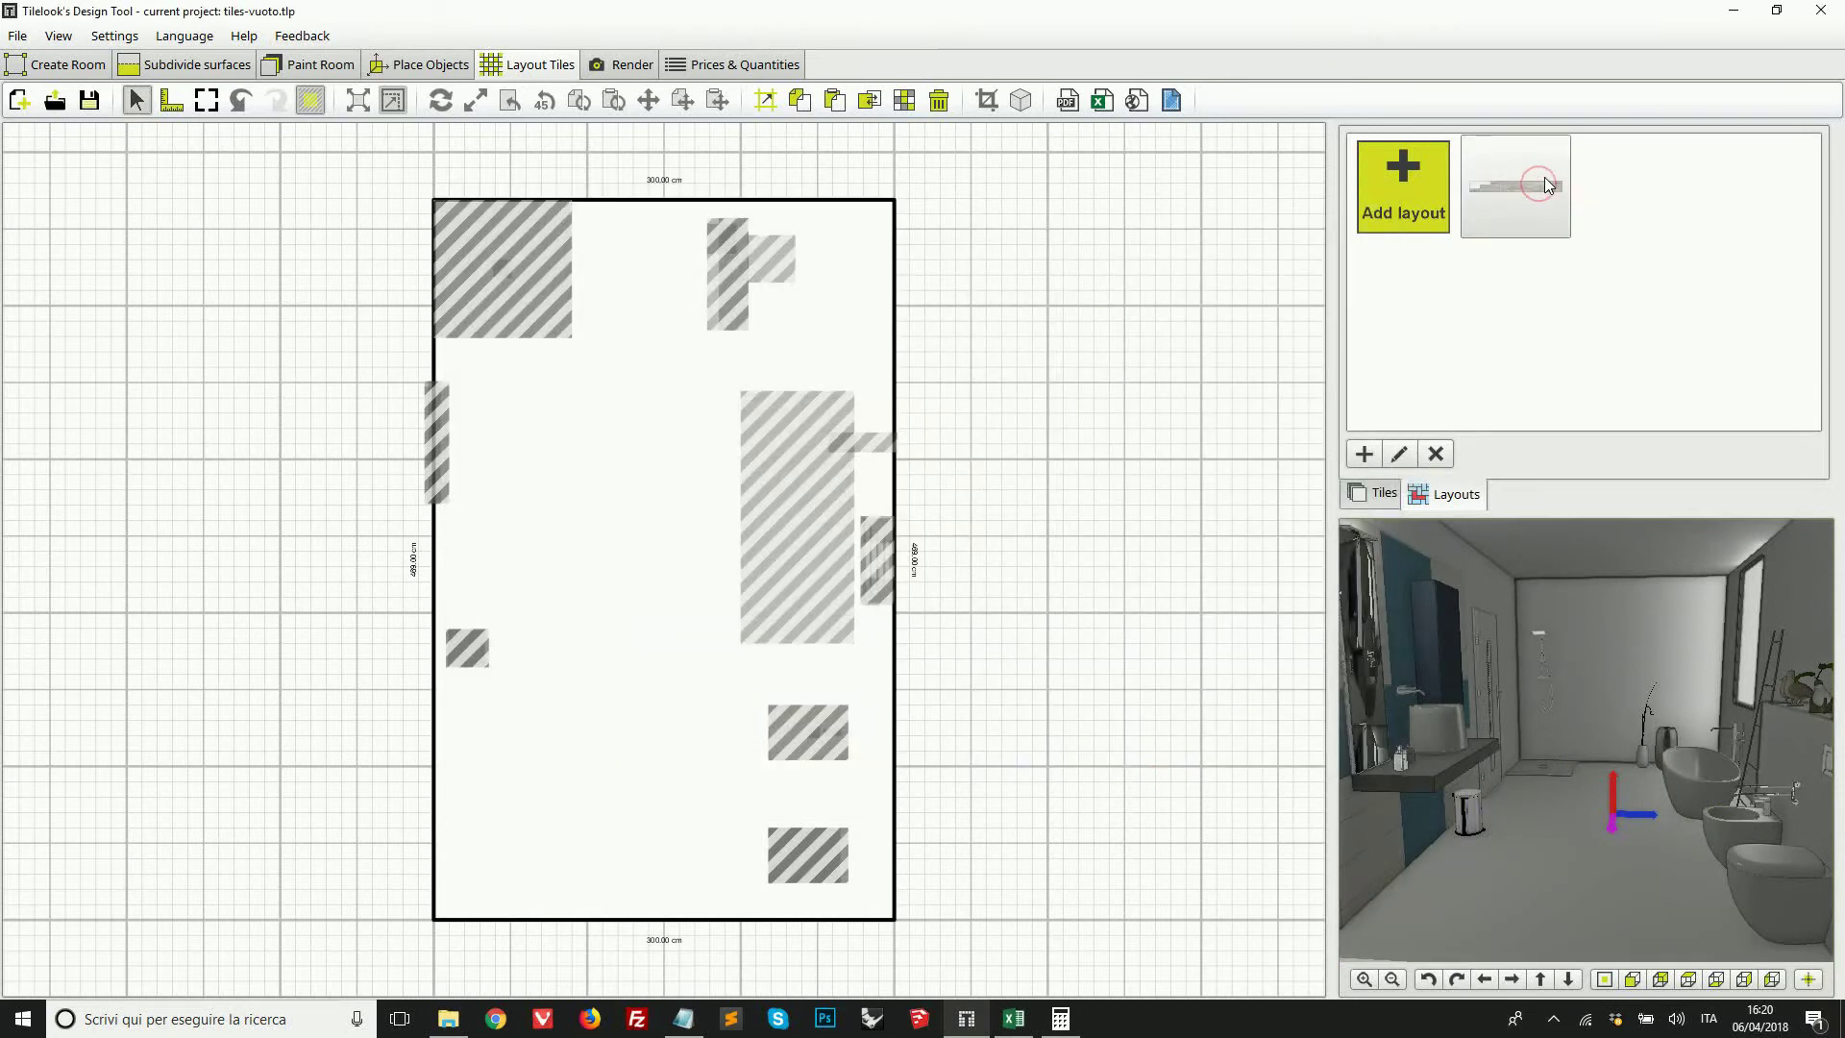
pyautogui.moveTo(1524, 196); pyautogui.dragTo(633, 567)
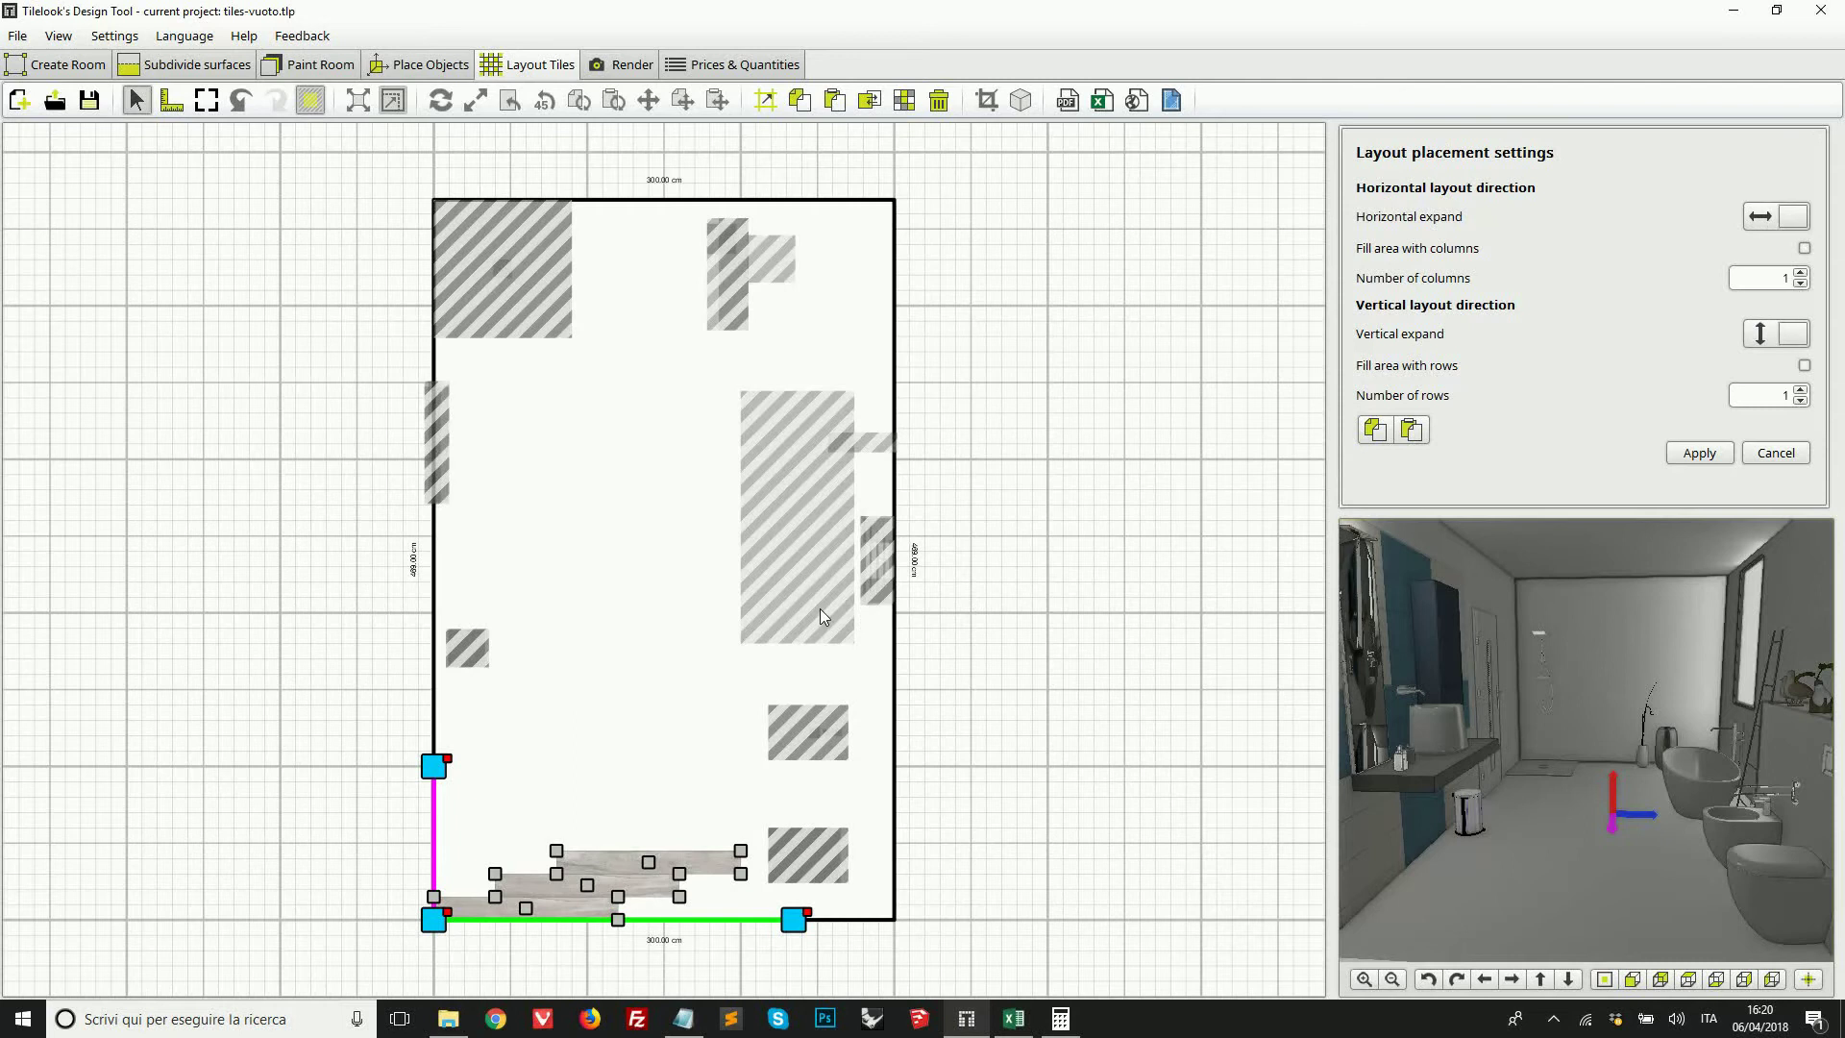
pyautogui.click(1800, 390)
pyautogui.click(1800, 390)
pyautogui.click(1800, 390)
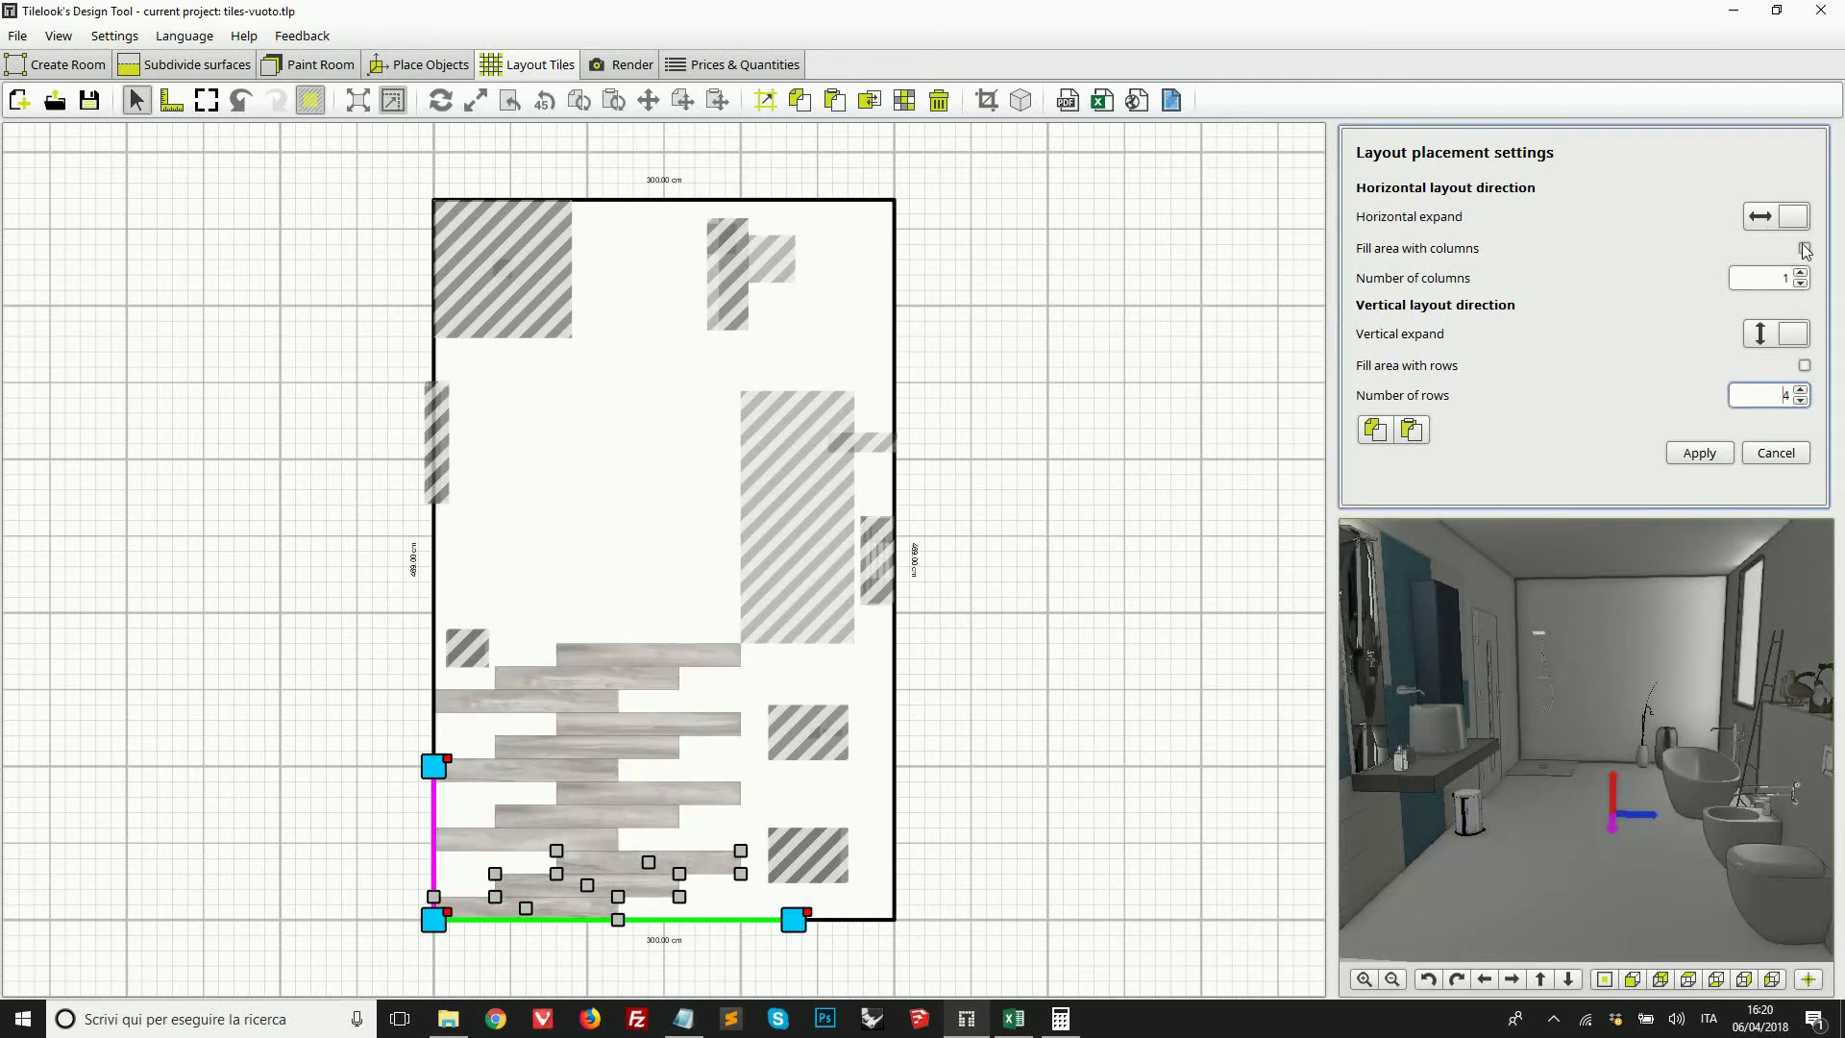
pyautogui.click(1803, 248)
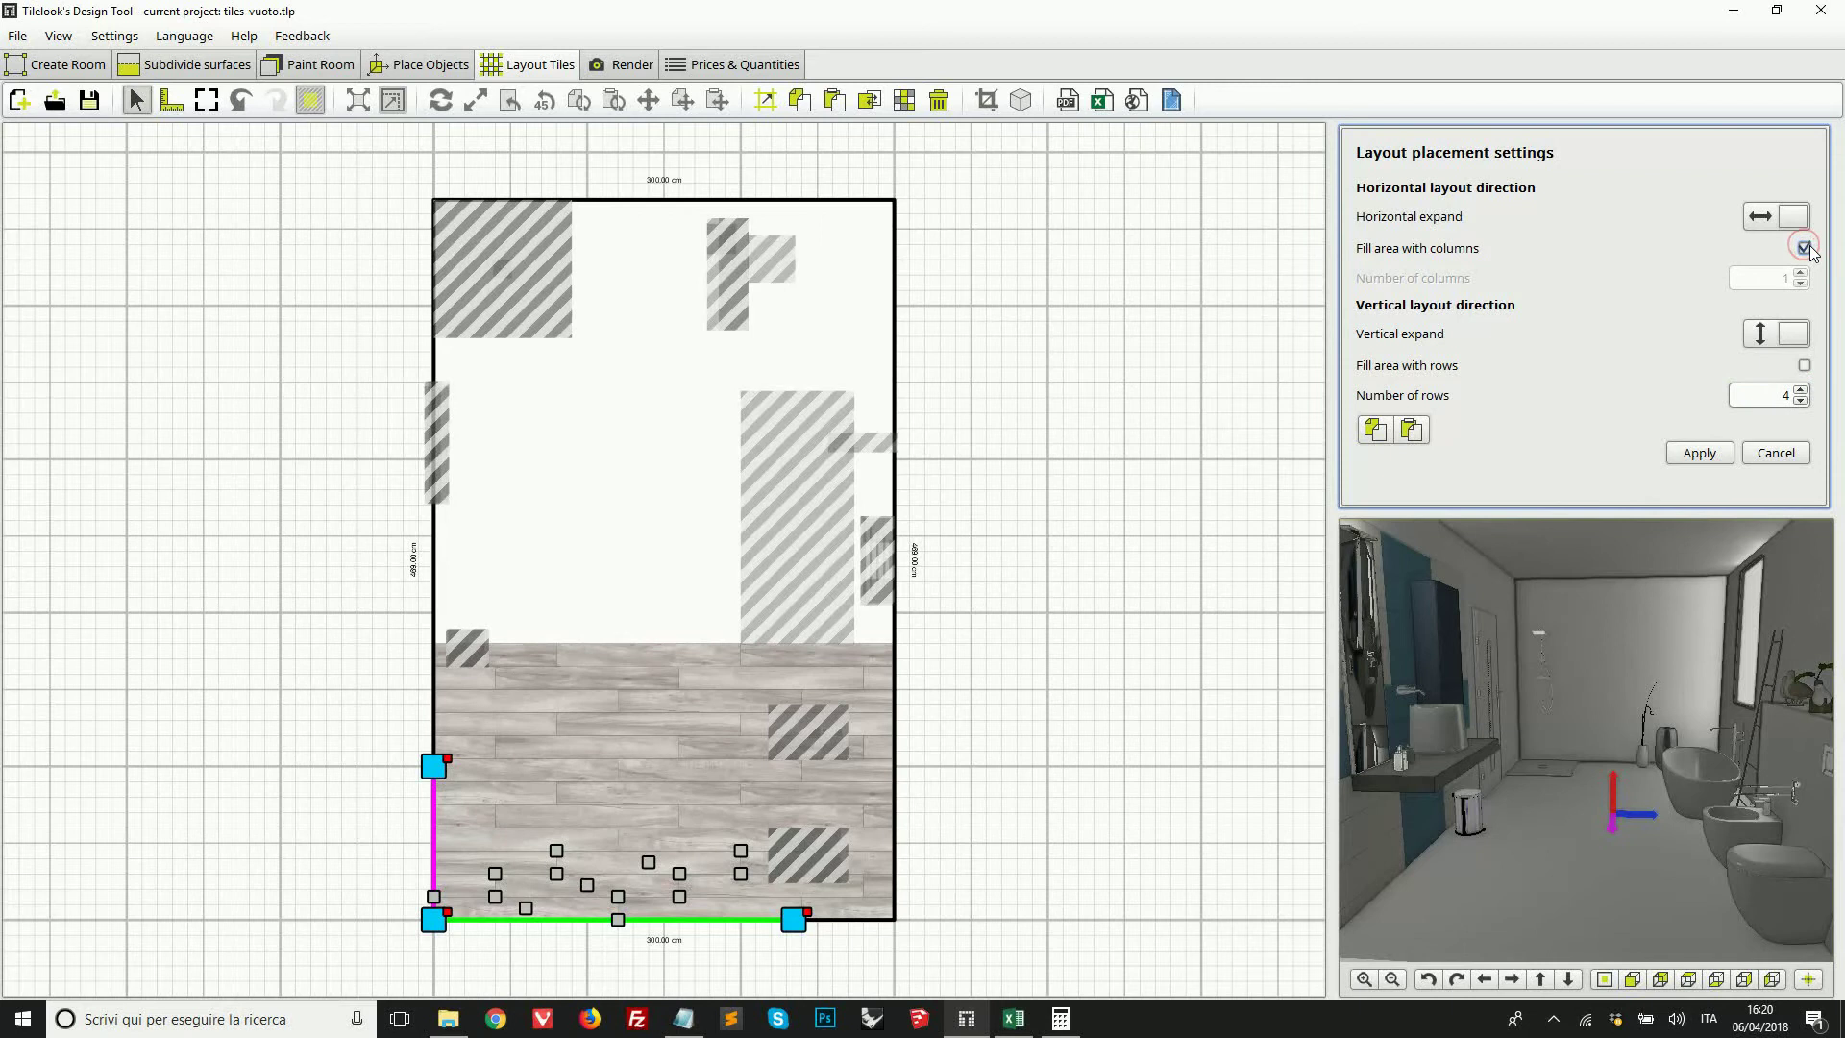
pyautogui.click(1804, 367)
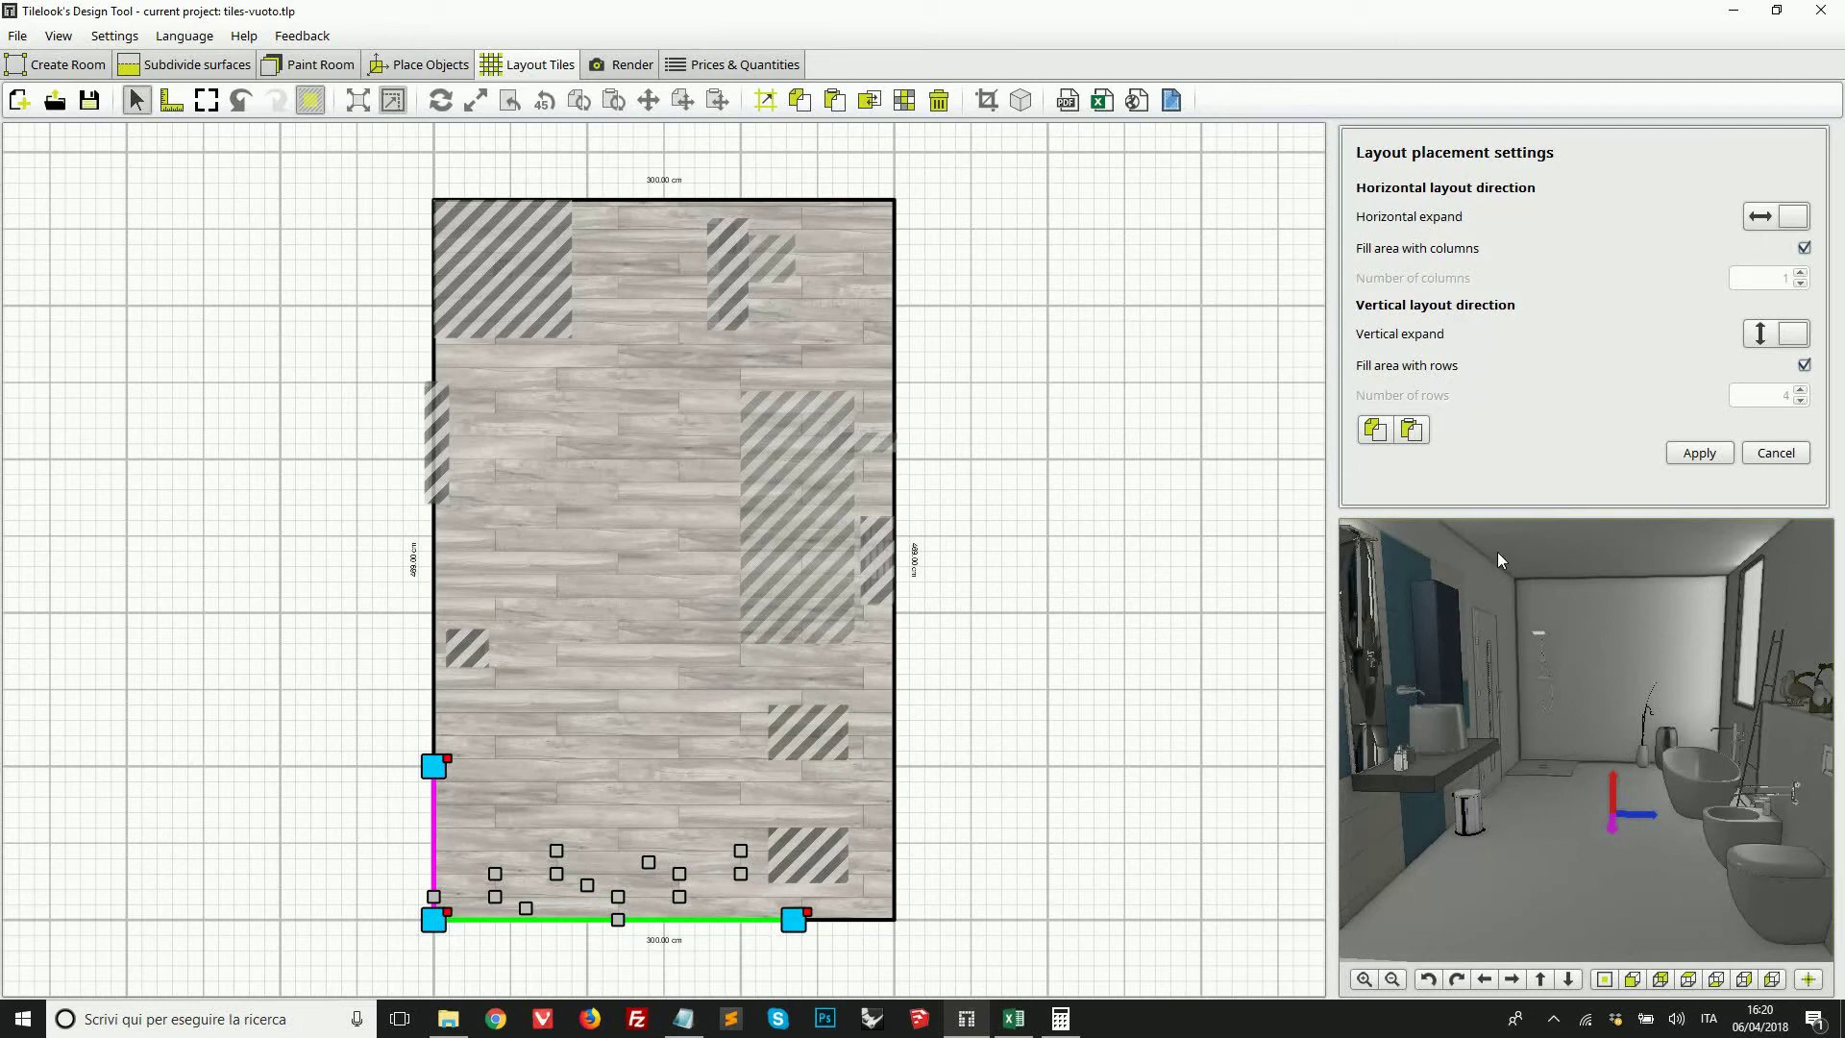
pyautogui.click(1696, 453)
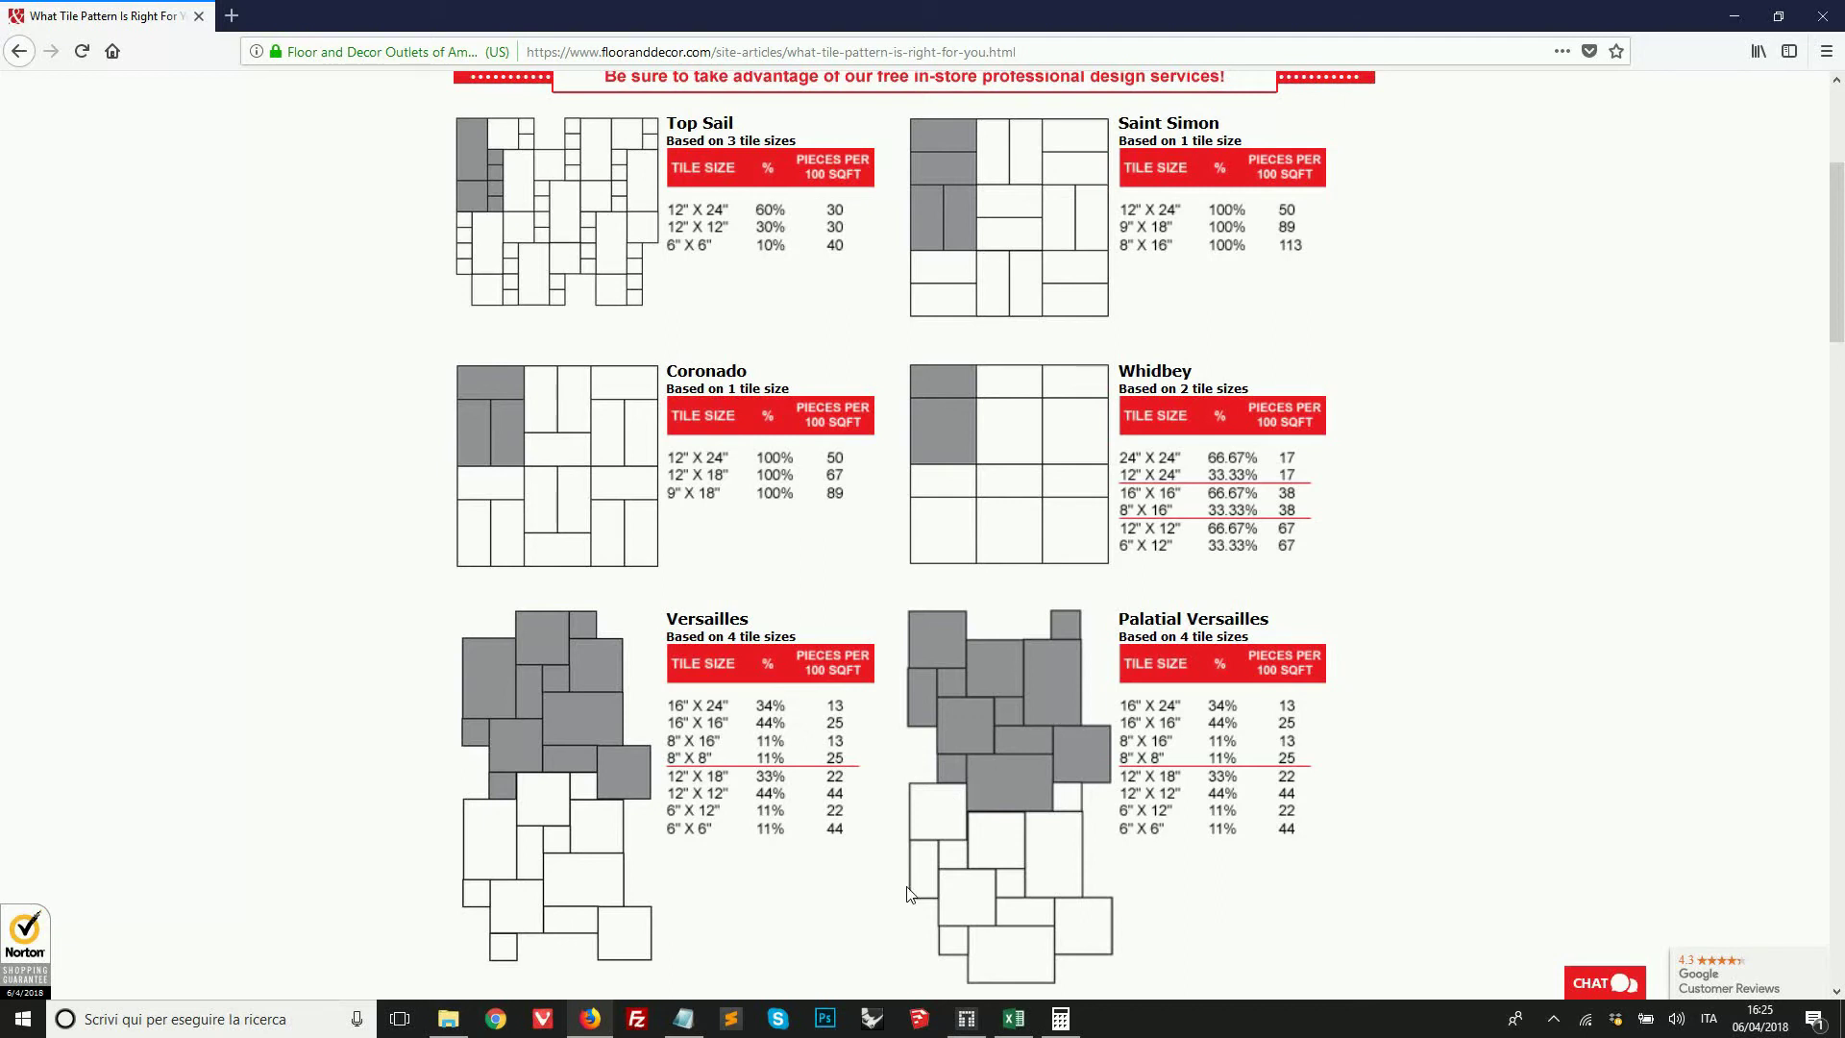
# Step: Switch to Tilelook's patterns.tlp project and examine the sample layouts, selecting the wood chevron floor area and the hexagon and herringbone wall areas
pyautogui.click(966, 1019)
pyautogui.click(1398, 192)
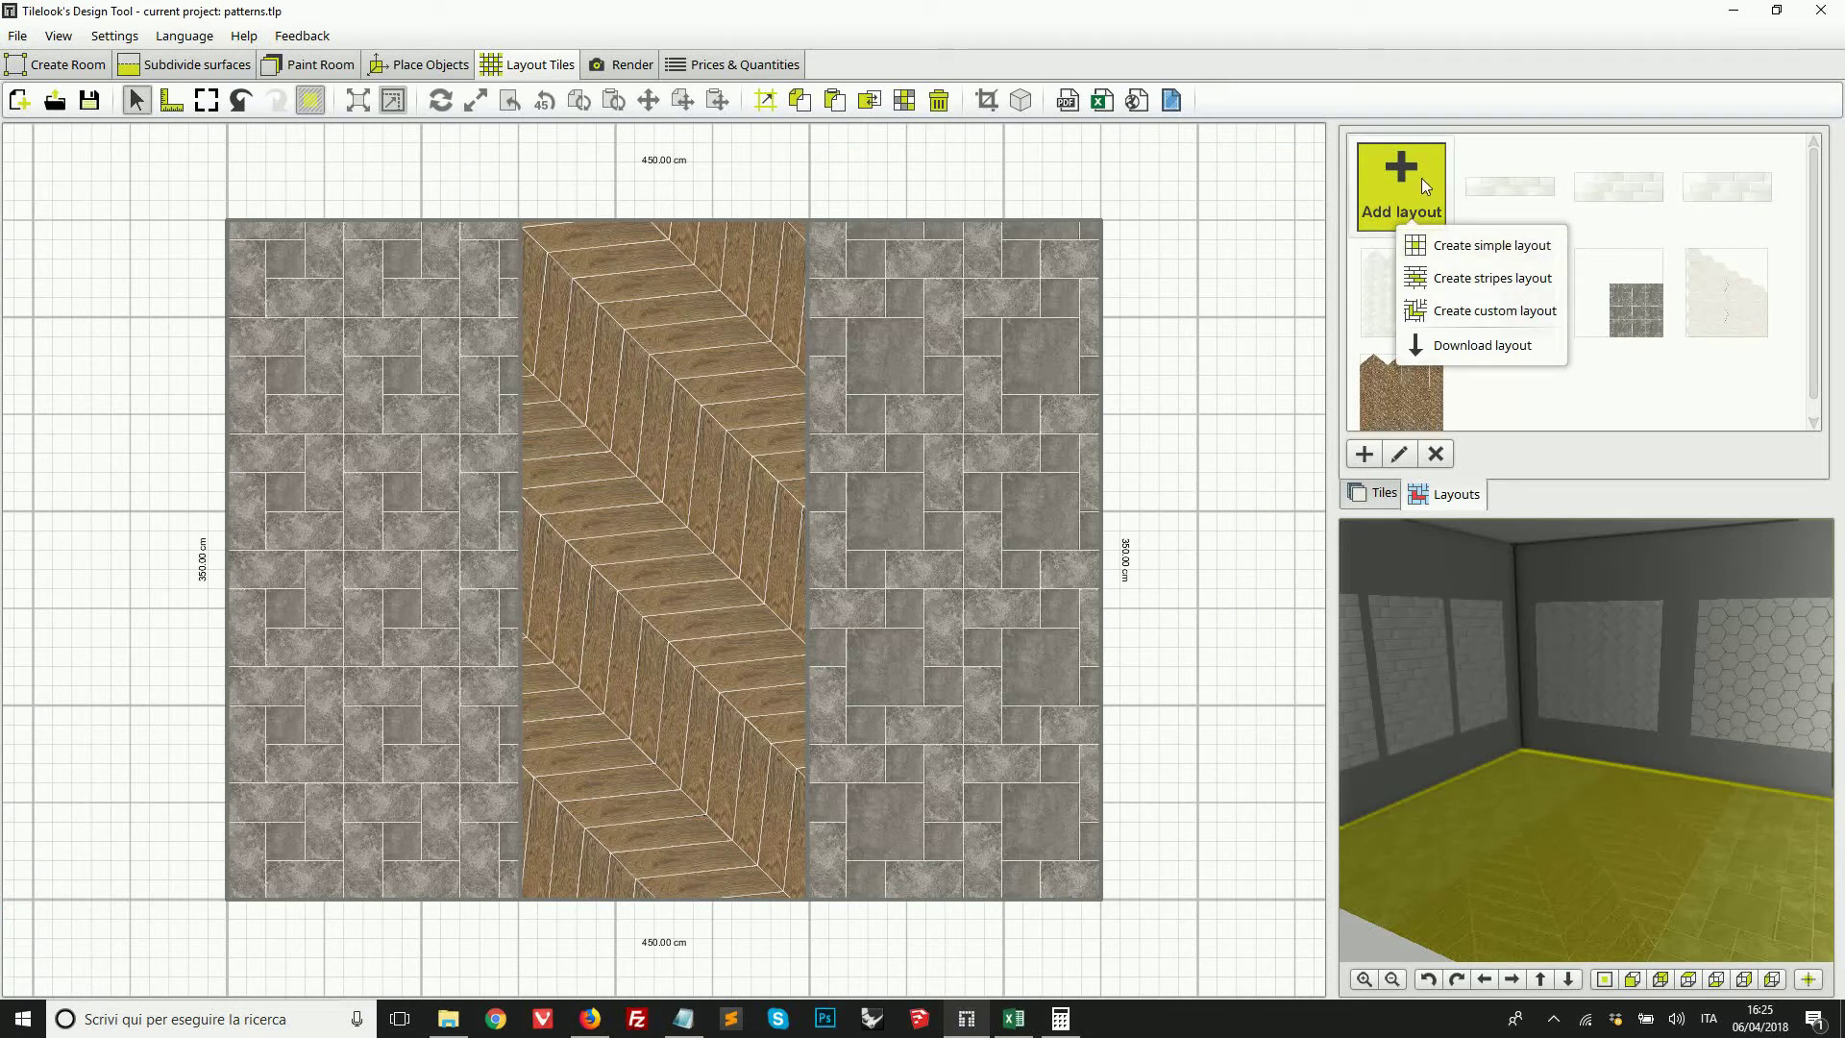
pyautogui.click(1624, 373)
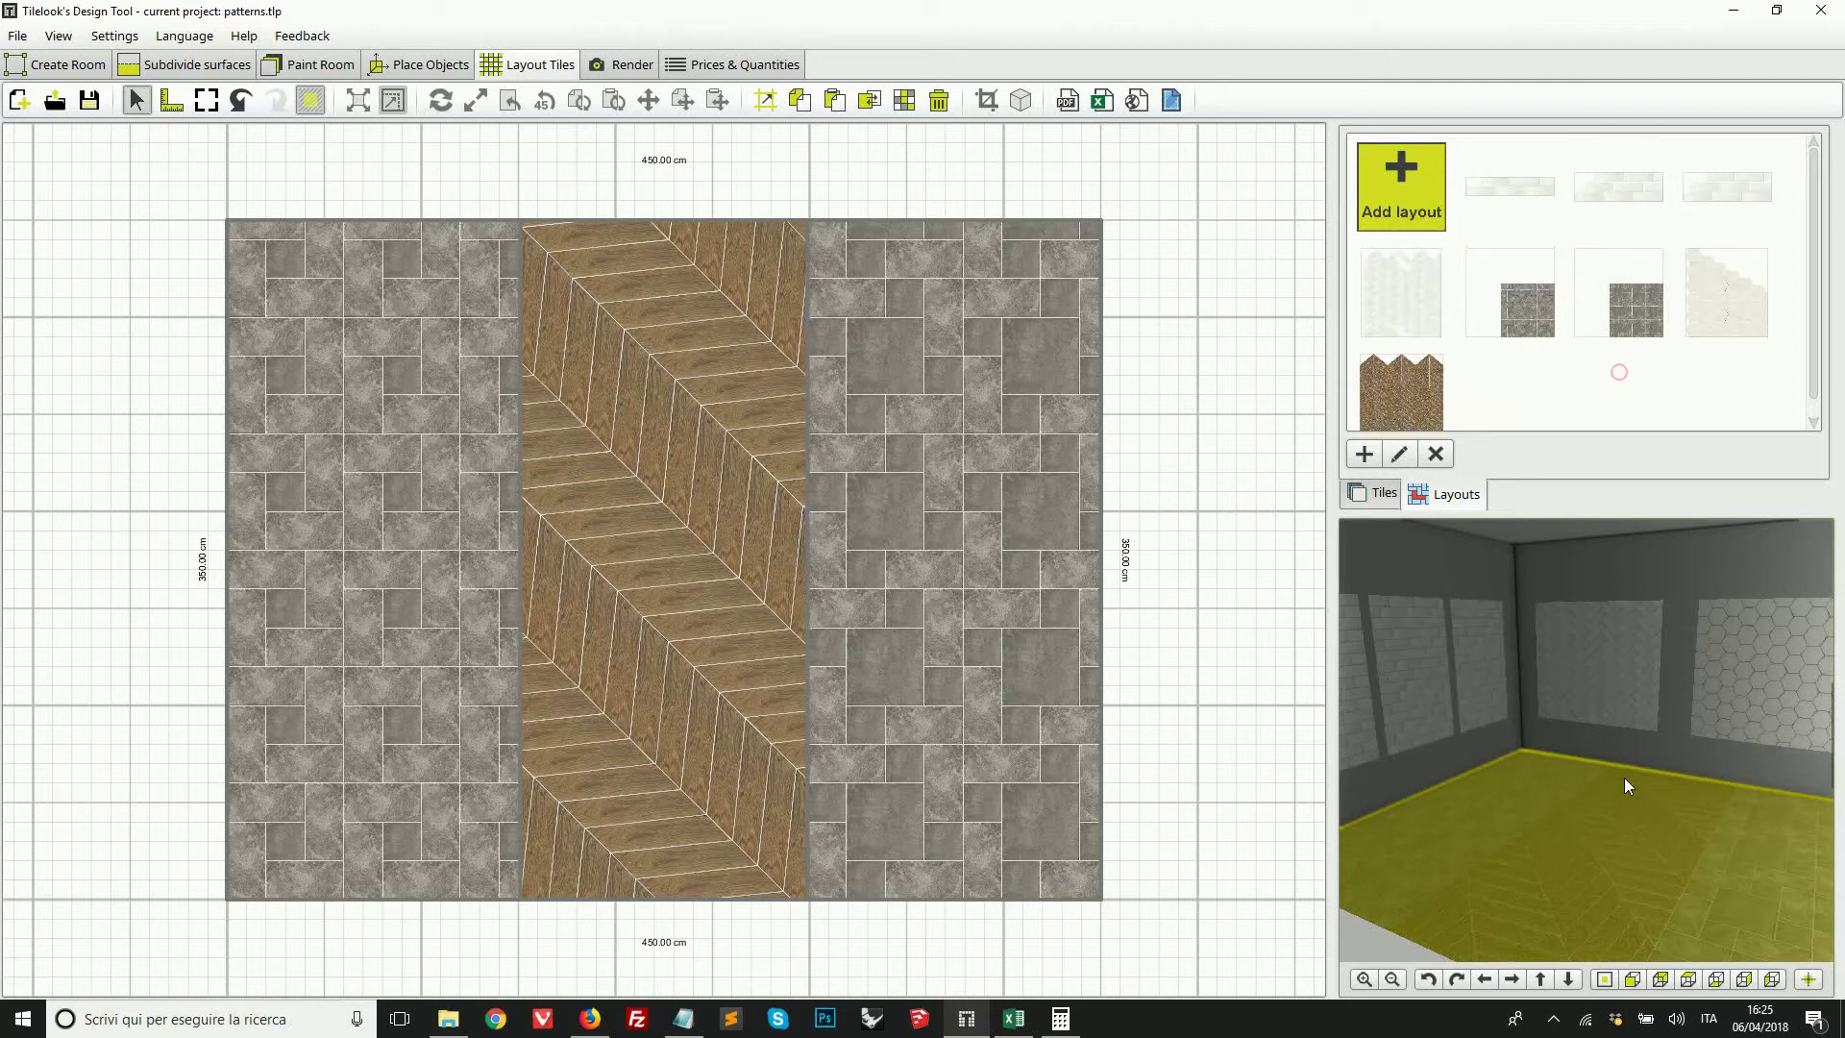
pyautogui.scroll(3, 344, 661)
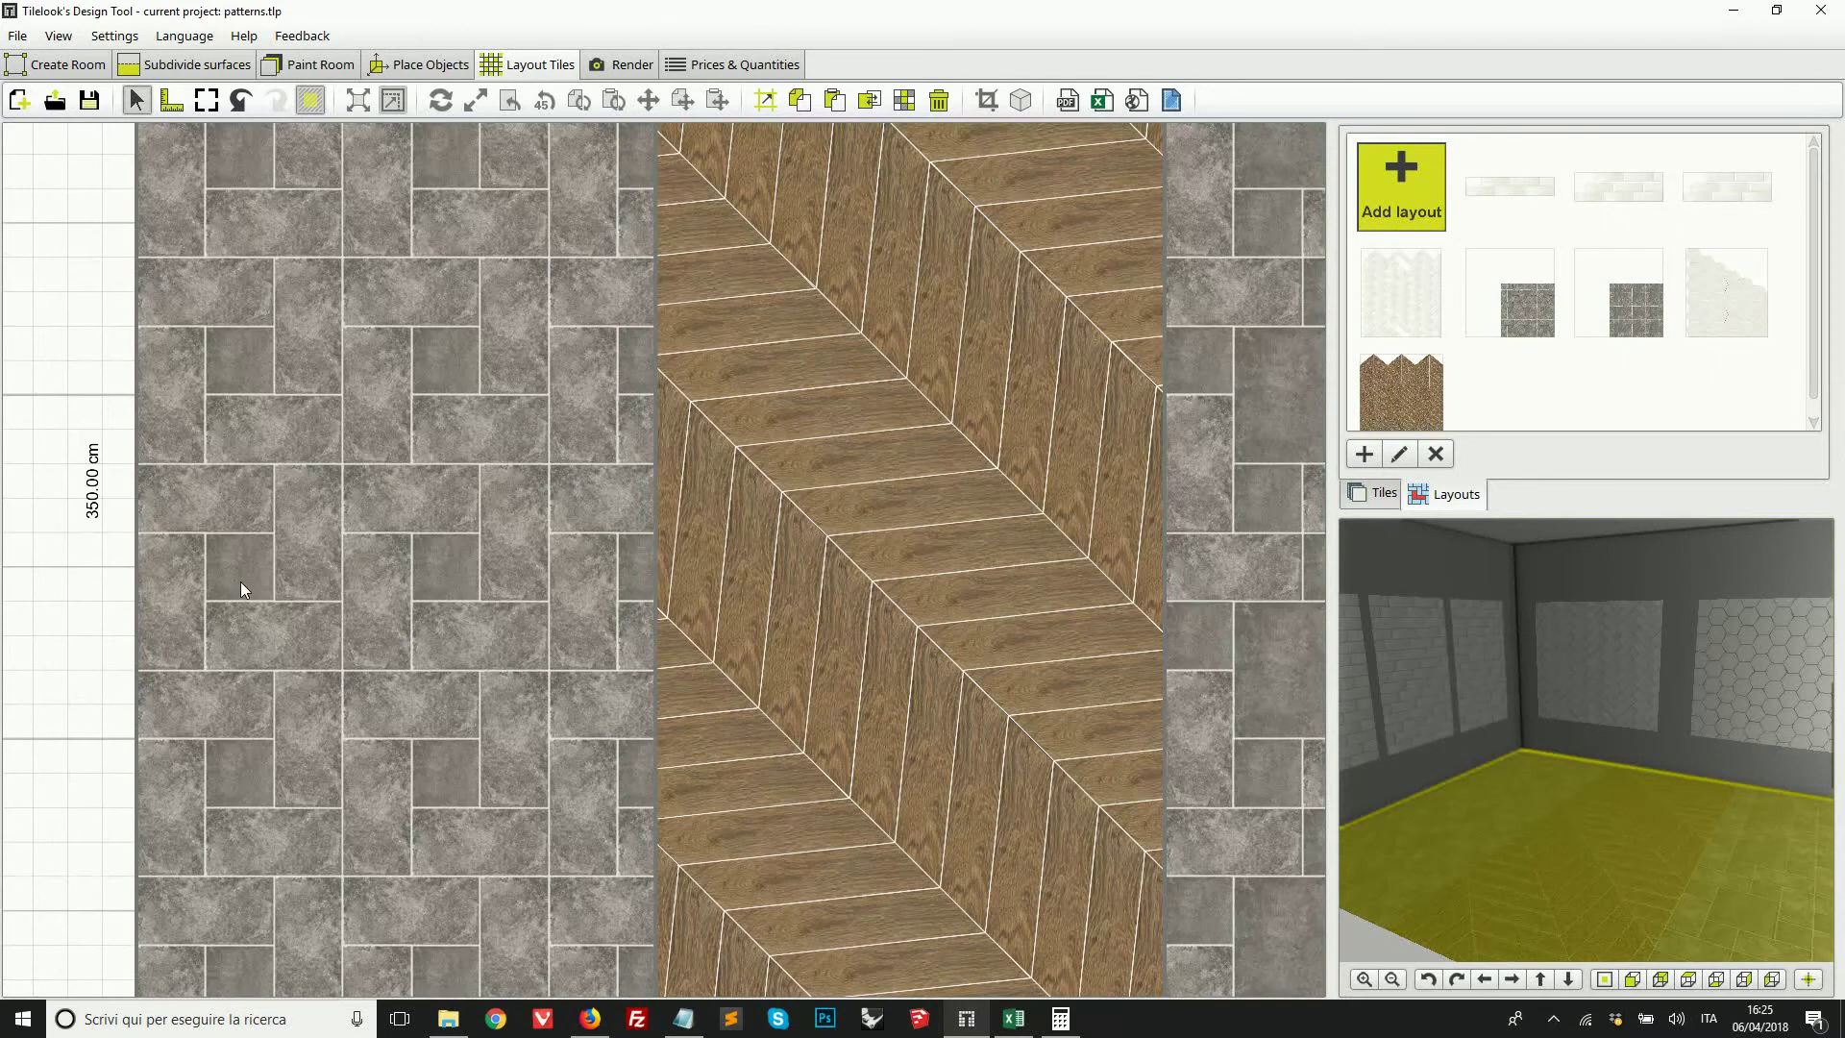
pyautogui.scroll(-2, 879, 624)
pyautogui.click(908, 569)
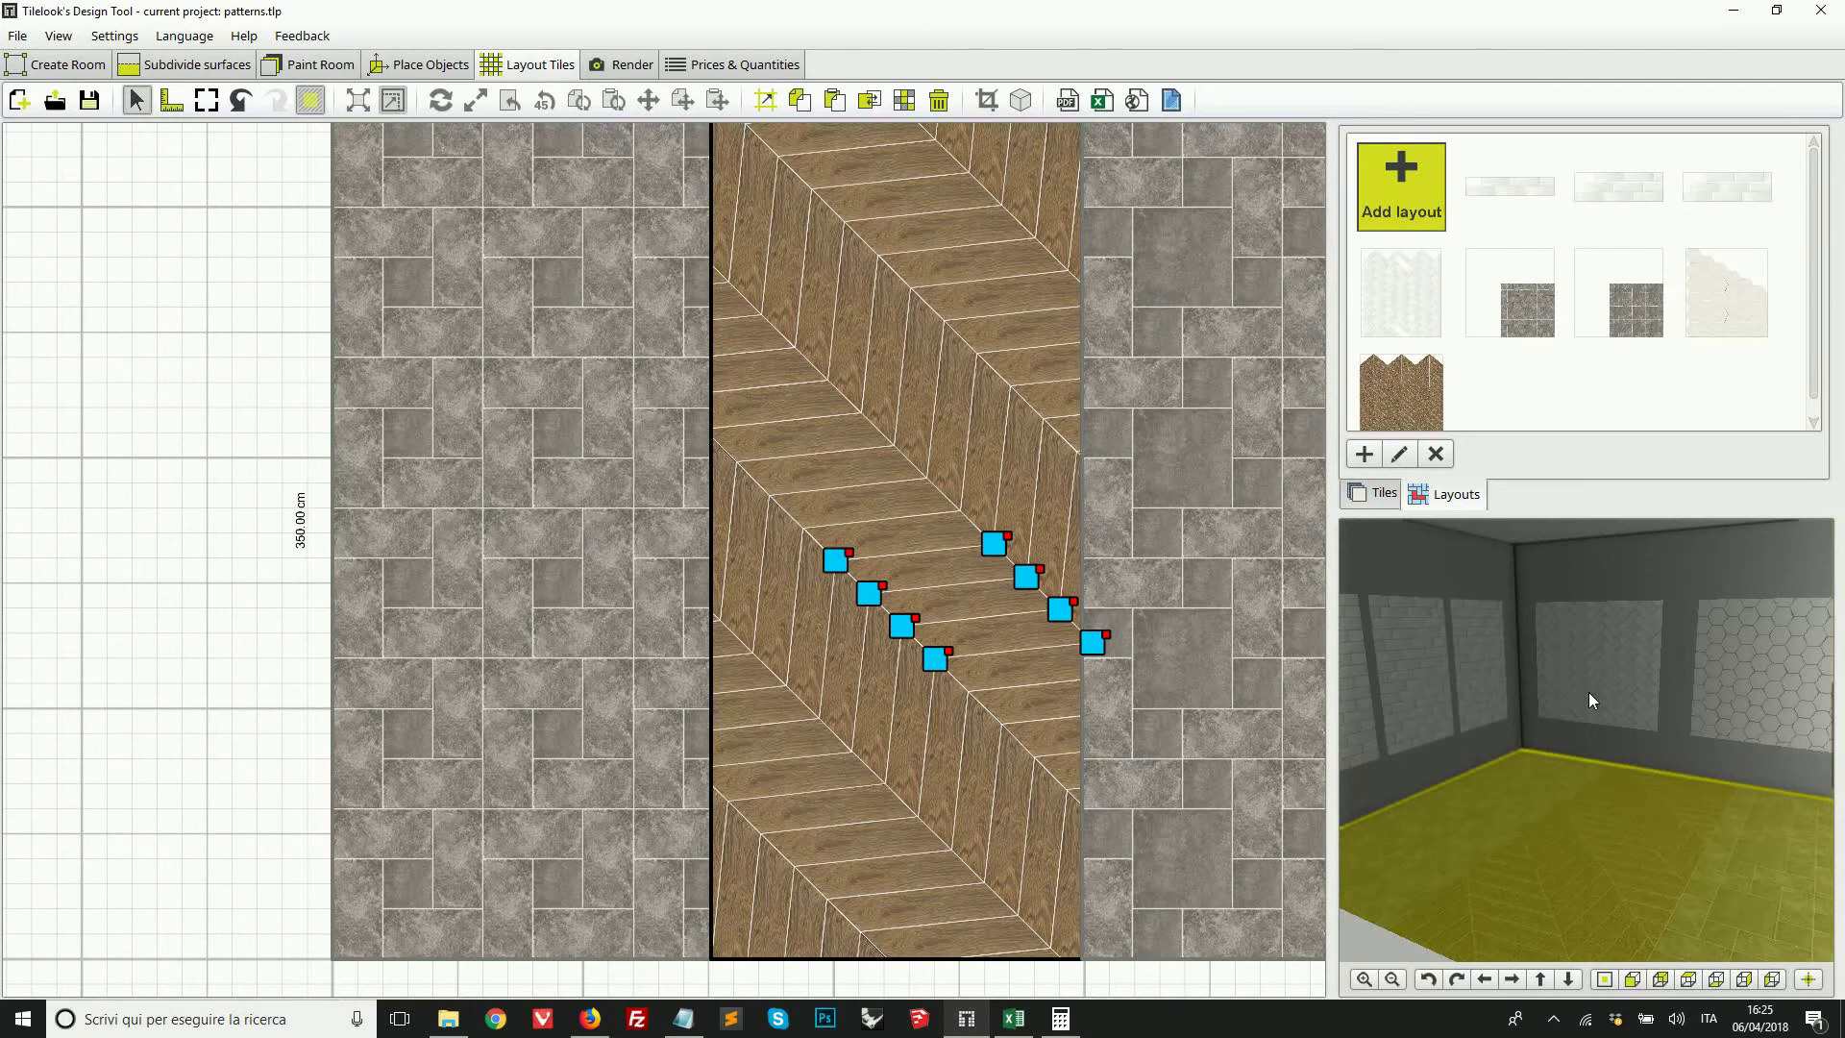
pyautogui.click(1670, 670)
pyautogui.scroll(2, 855, 551)
pyautogui.click(841, 576)
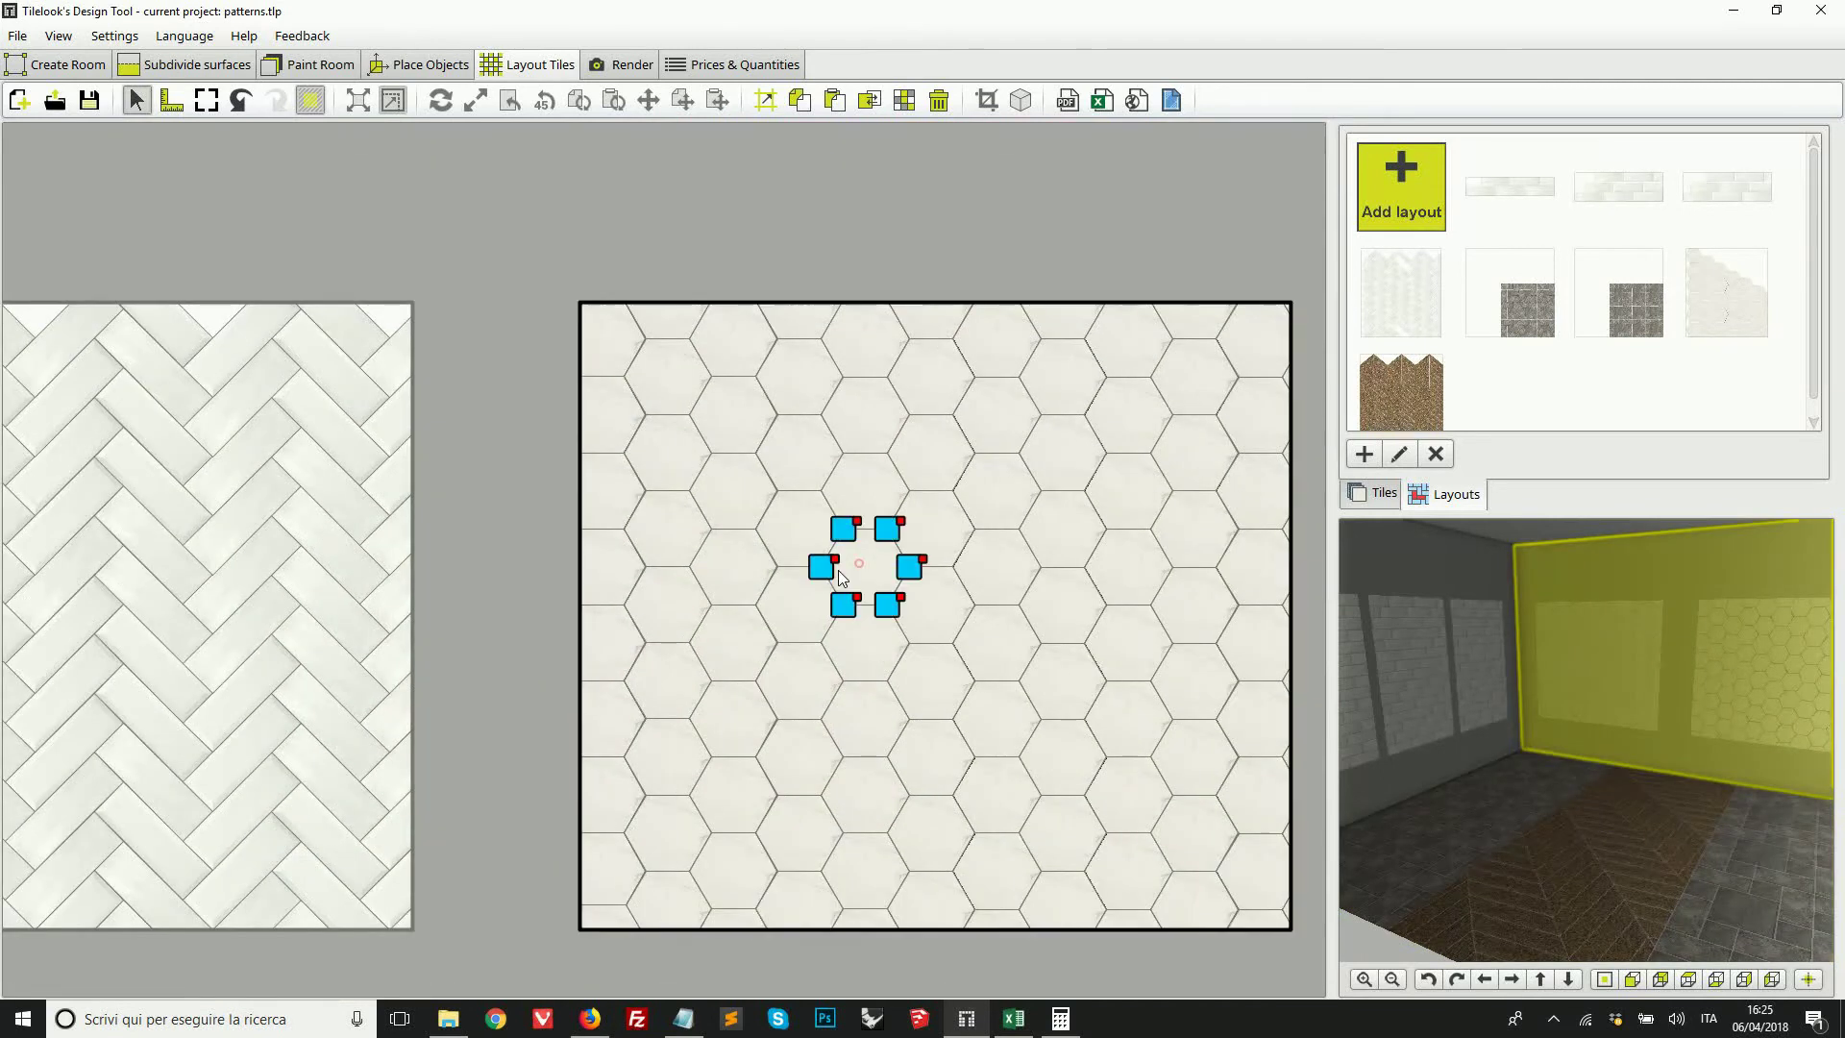
pyautogui.scroll(-1, 1075, 647)
pyautogui.click(157, 575)
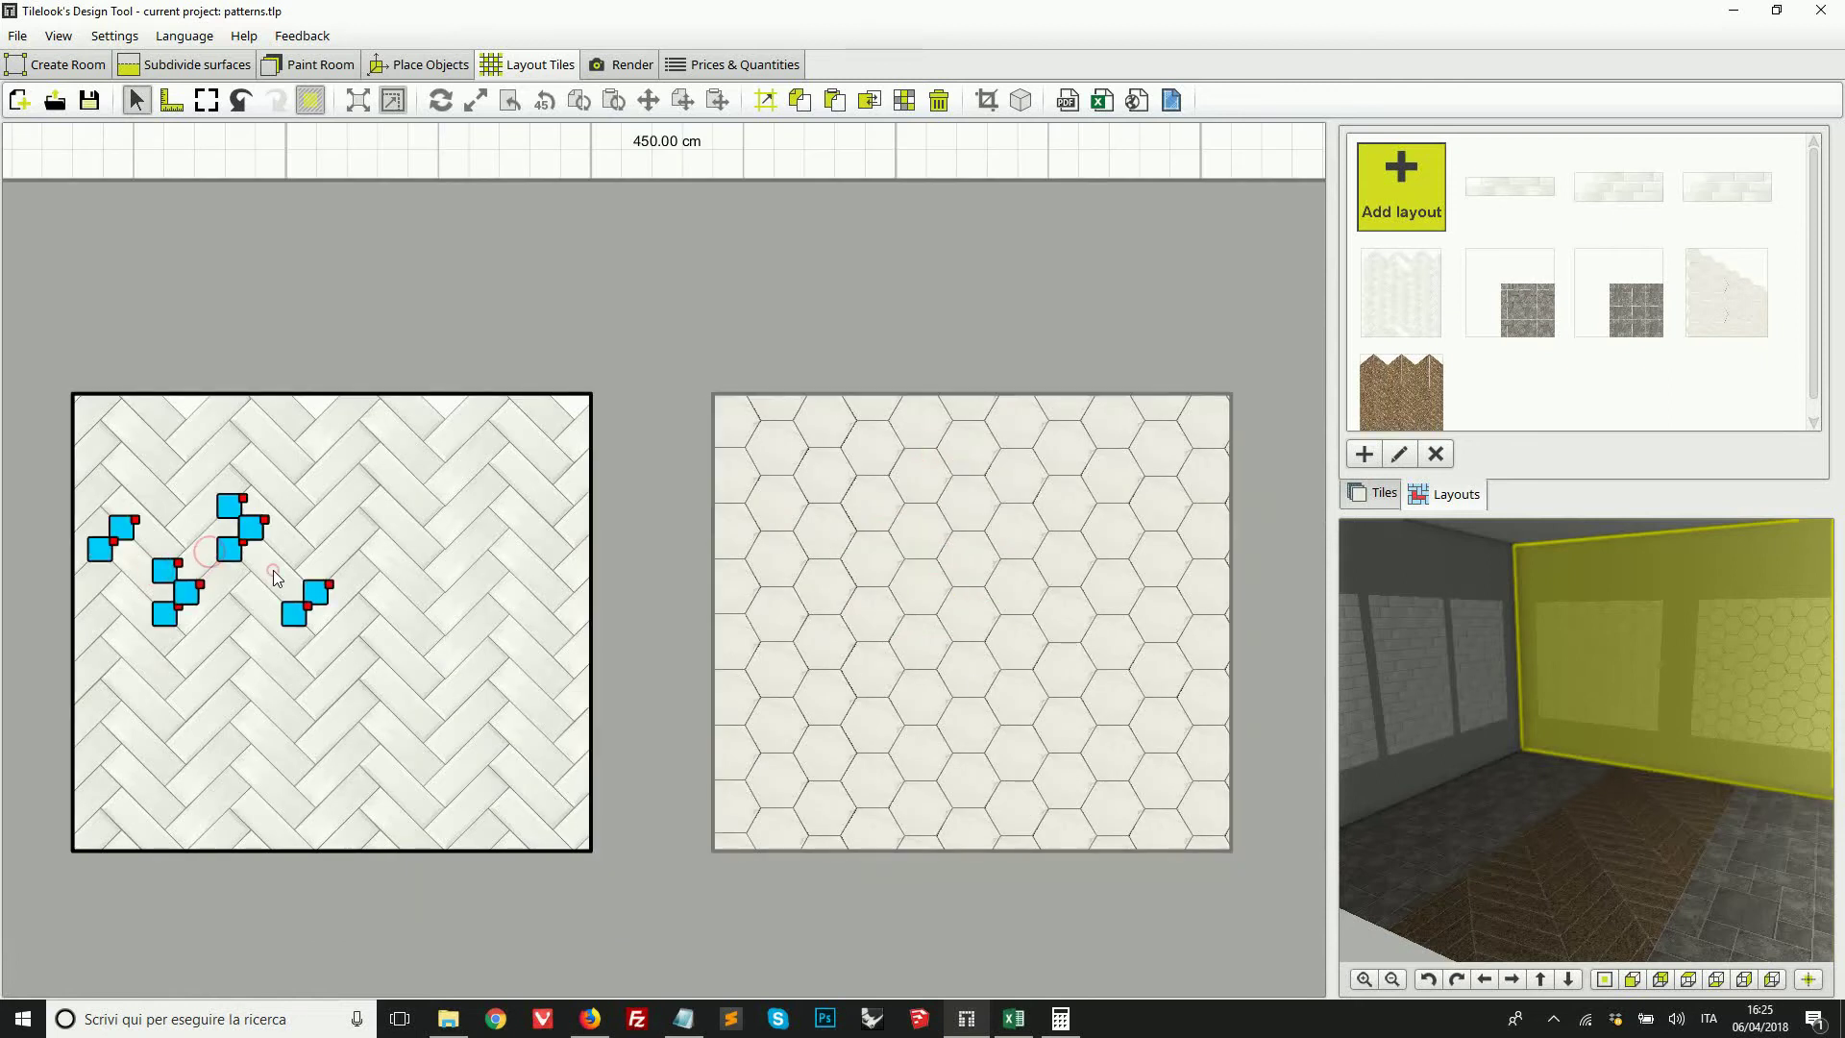
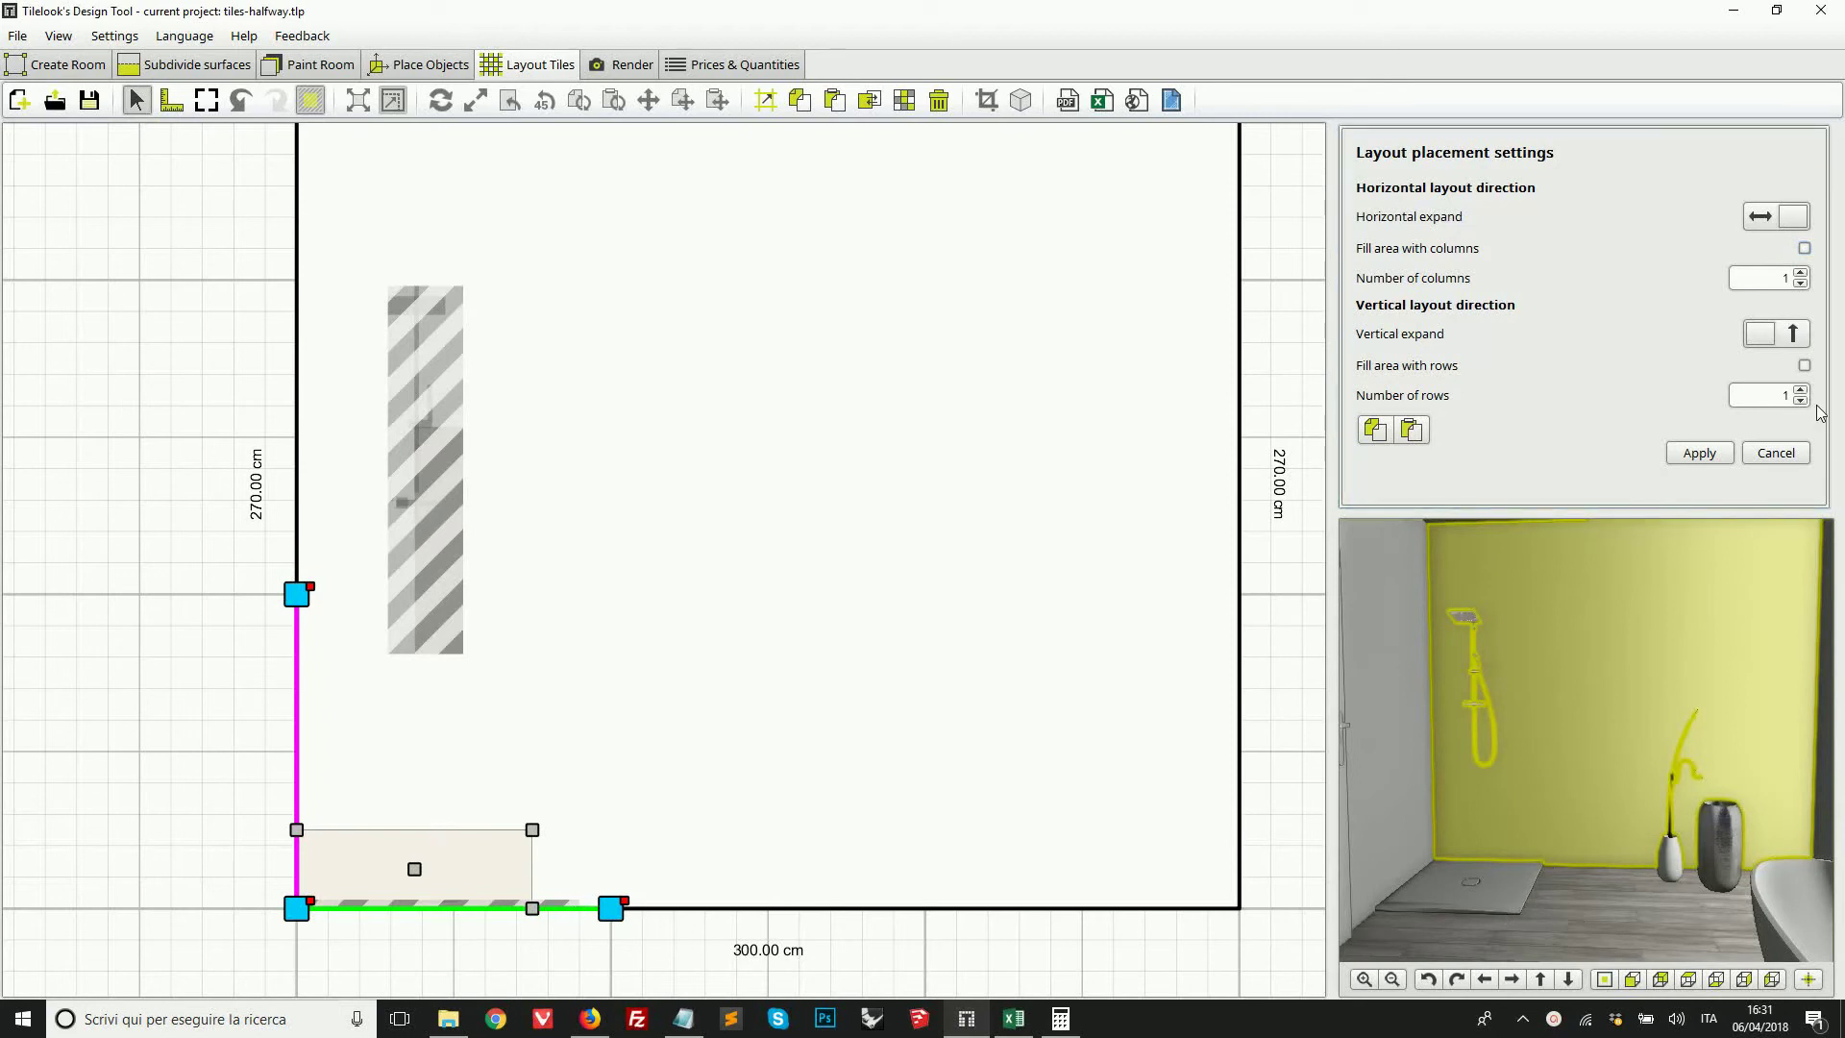
# Step: Try the beige tile placement on the shower wall with two columns and discard it
pyautogui.click(1800, 273)
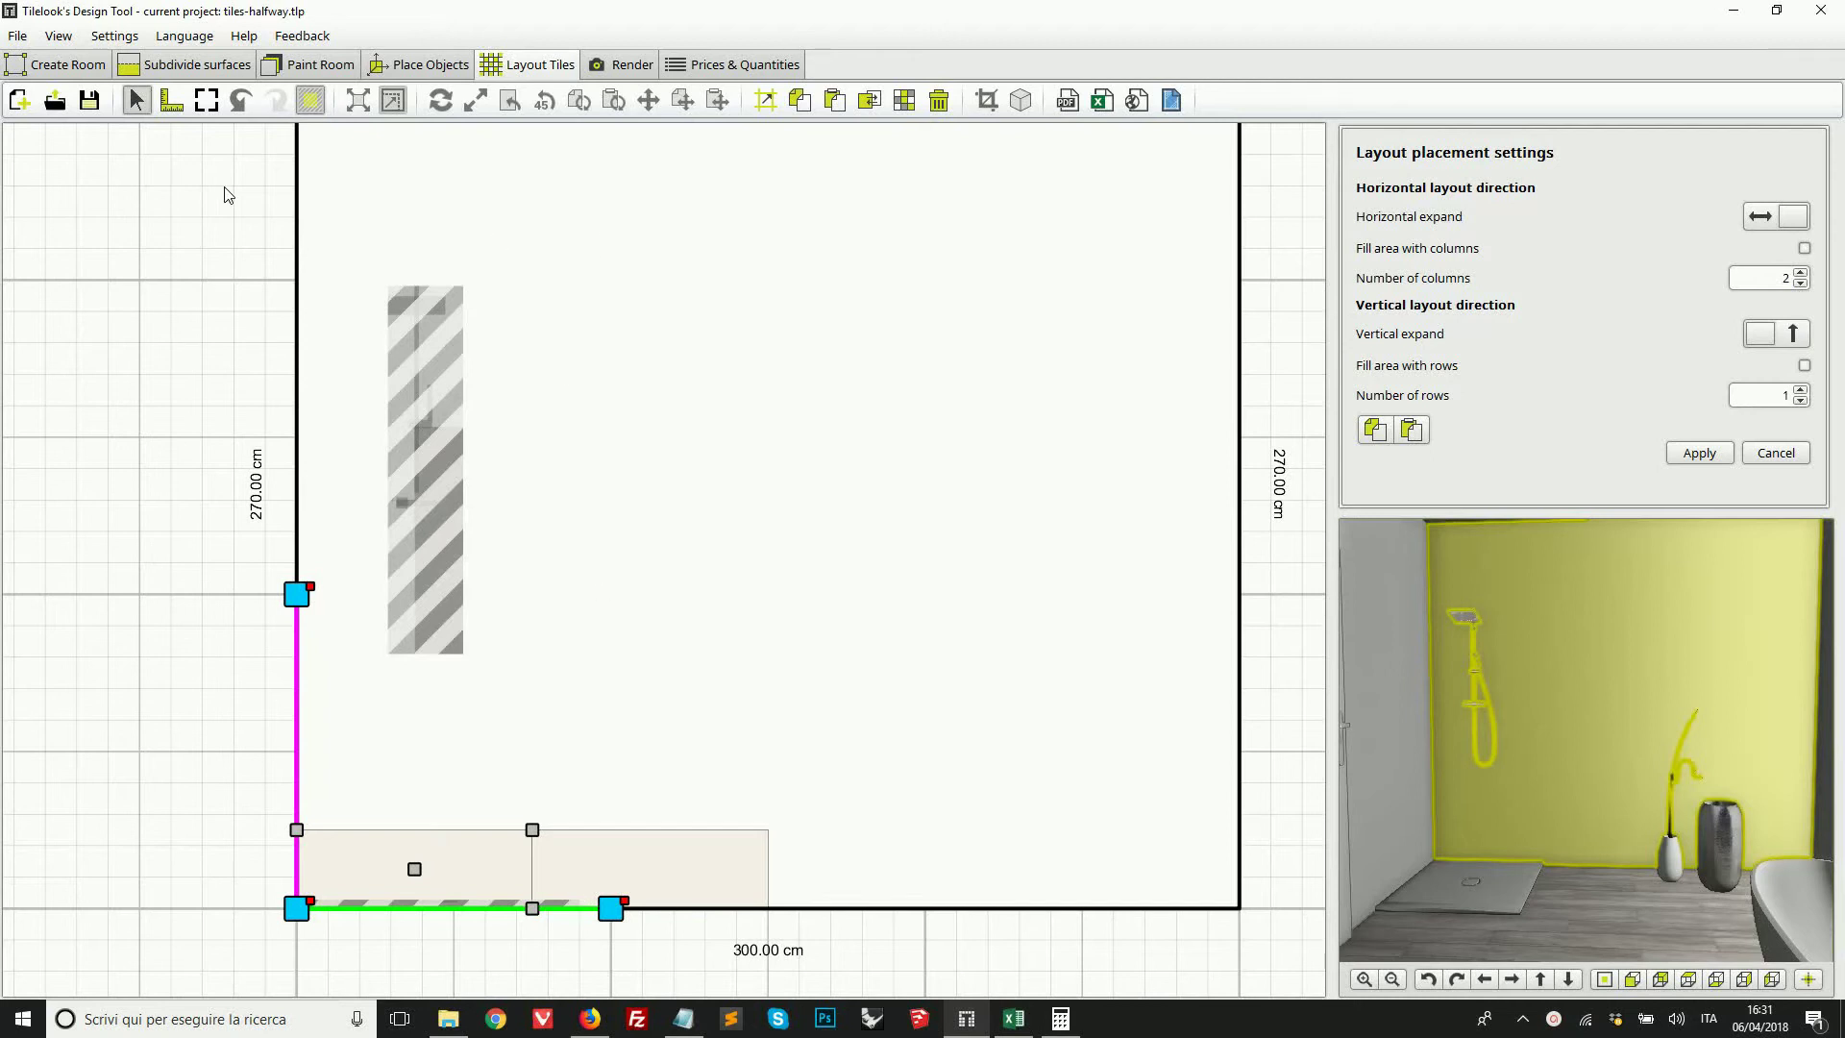
pyautogui.click(1789, 461)
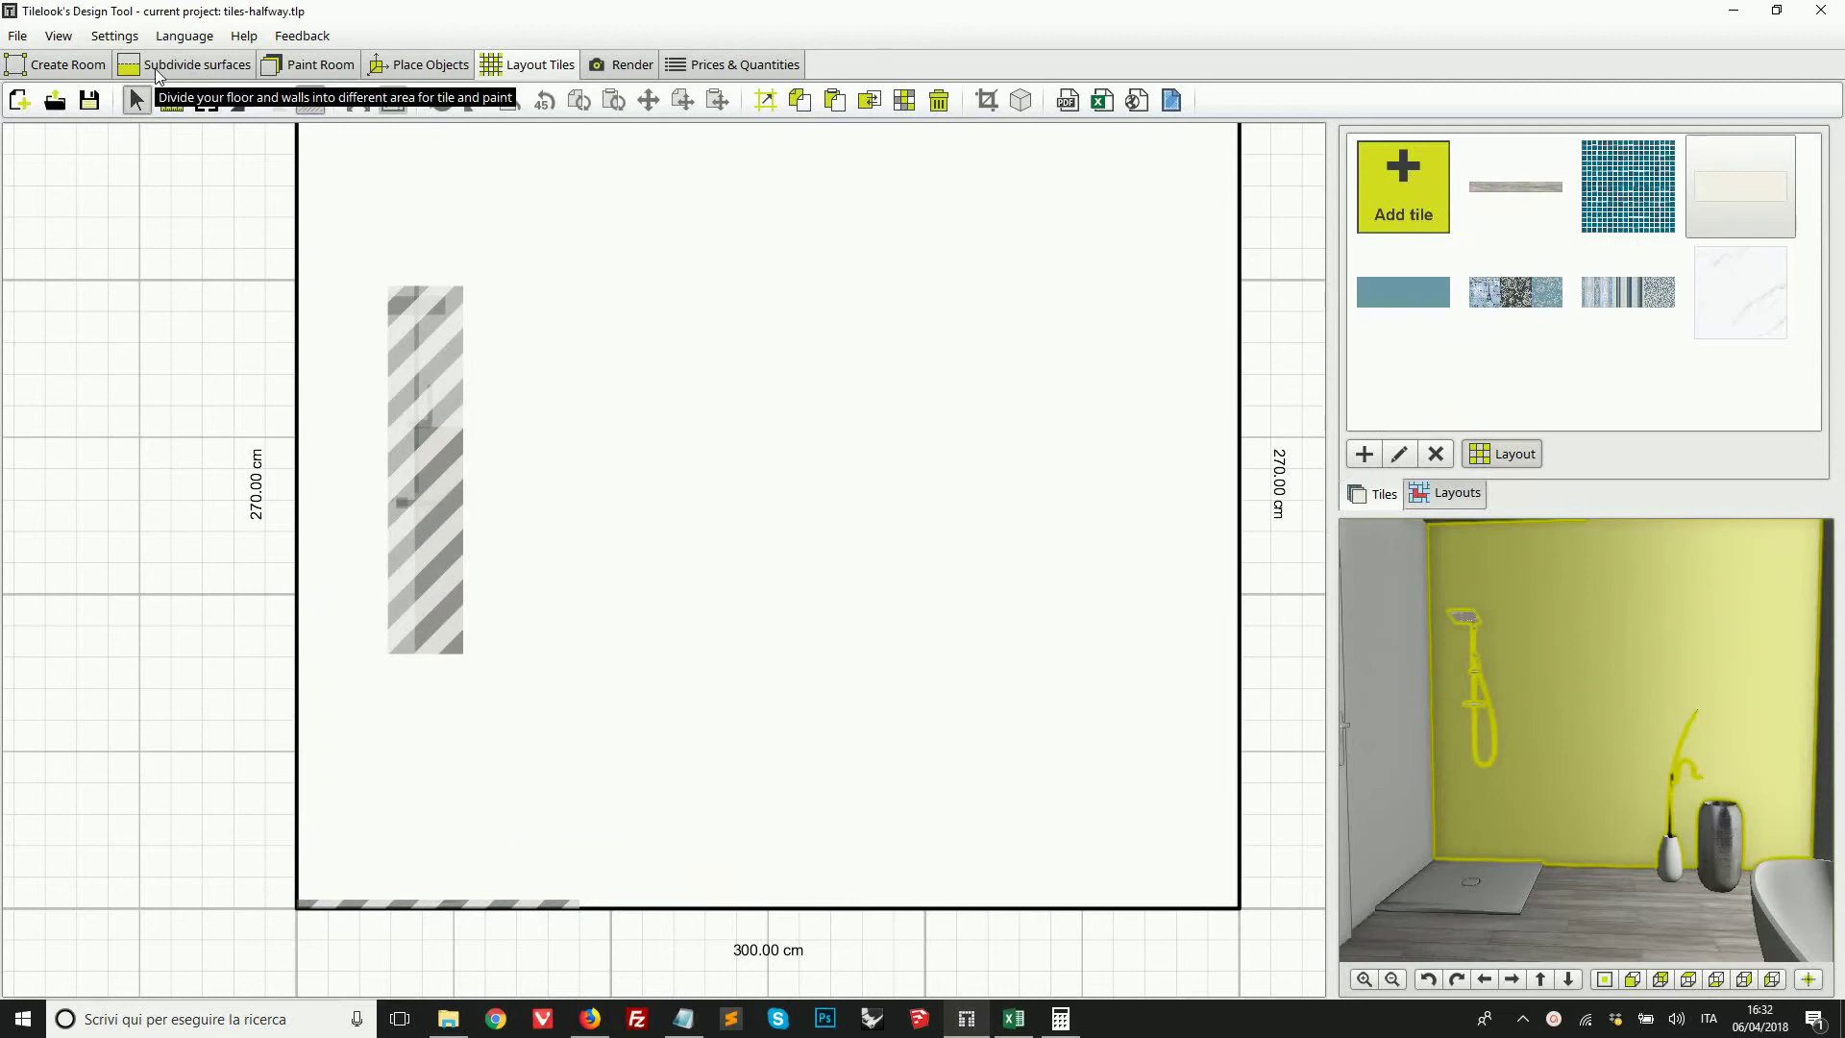
# Step: Add a 50 × 50 cm 2D surface at the left side of the shower wall, at ground level
pyautogui.click(156, 70)
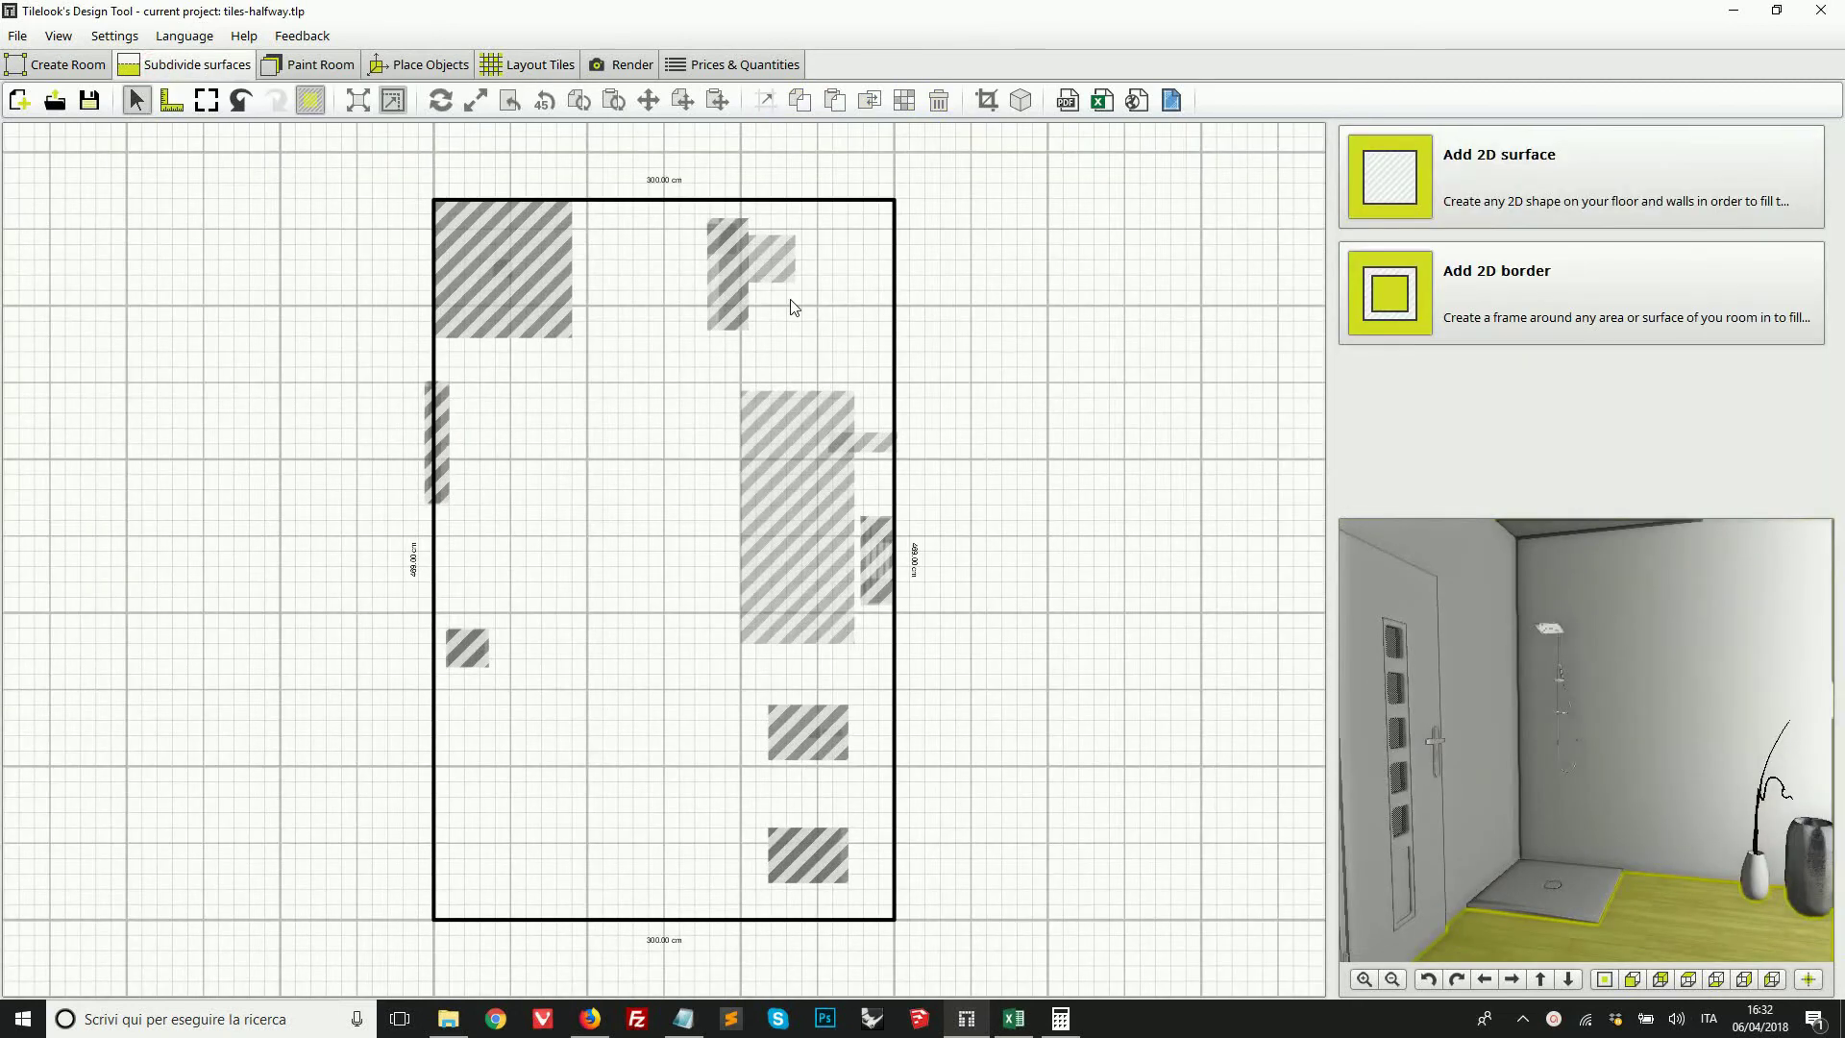
pyautogui.click(1708, 710)
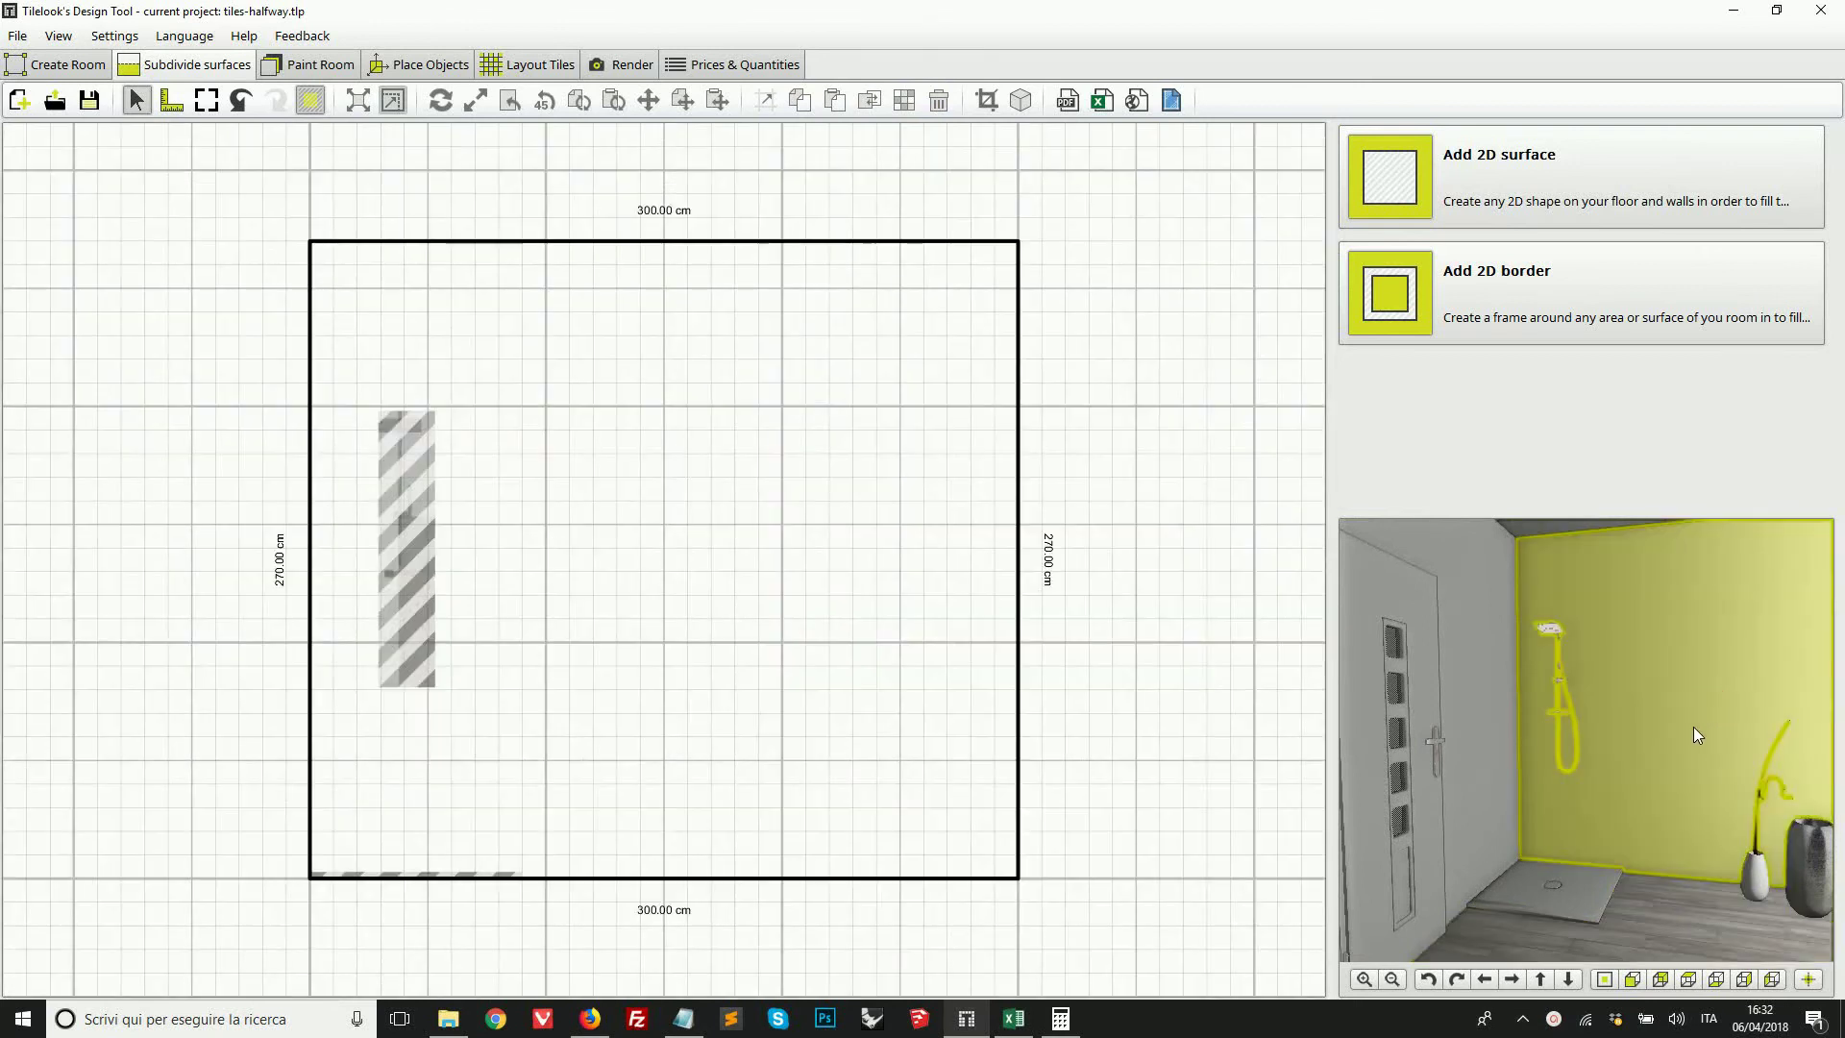
pyautogui.click(1462, 166)
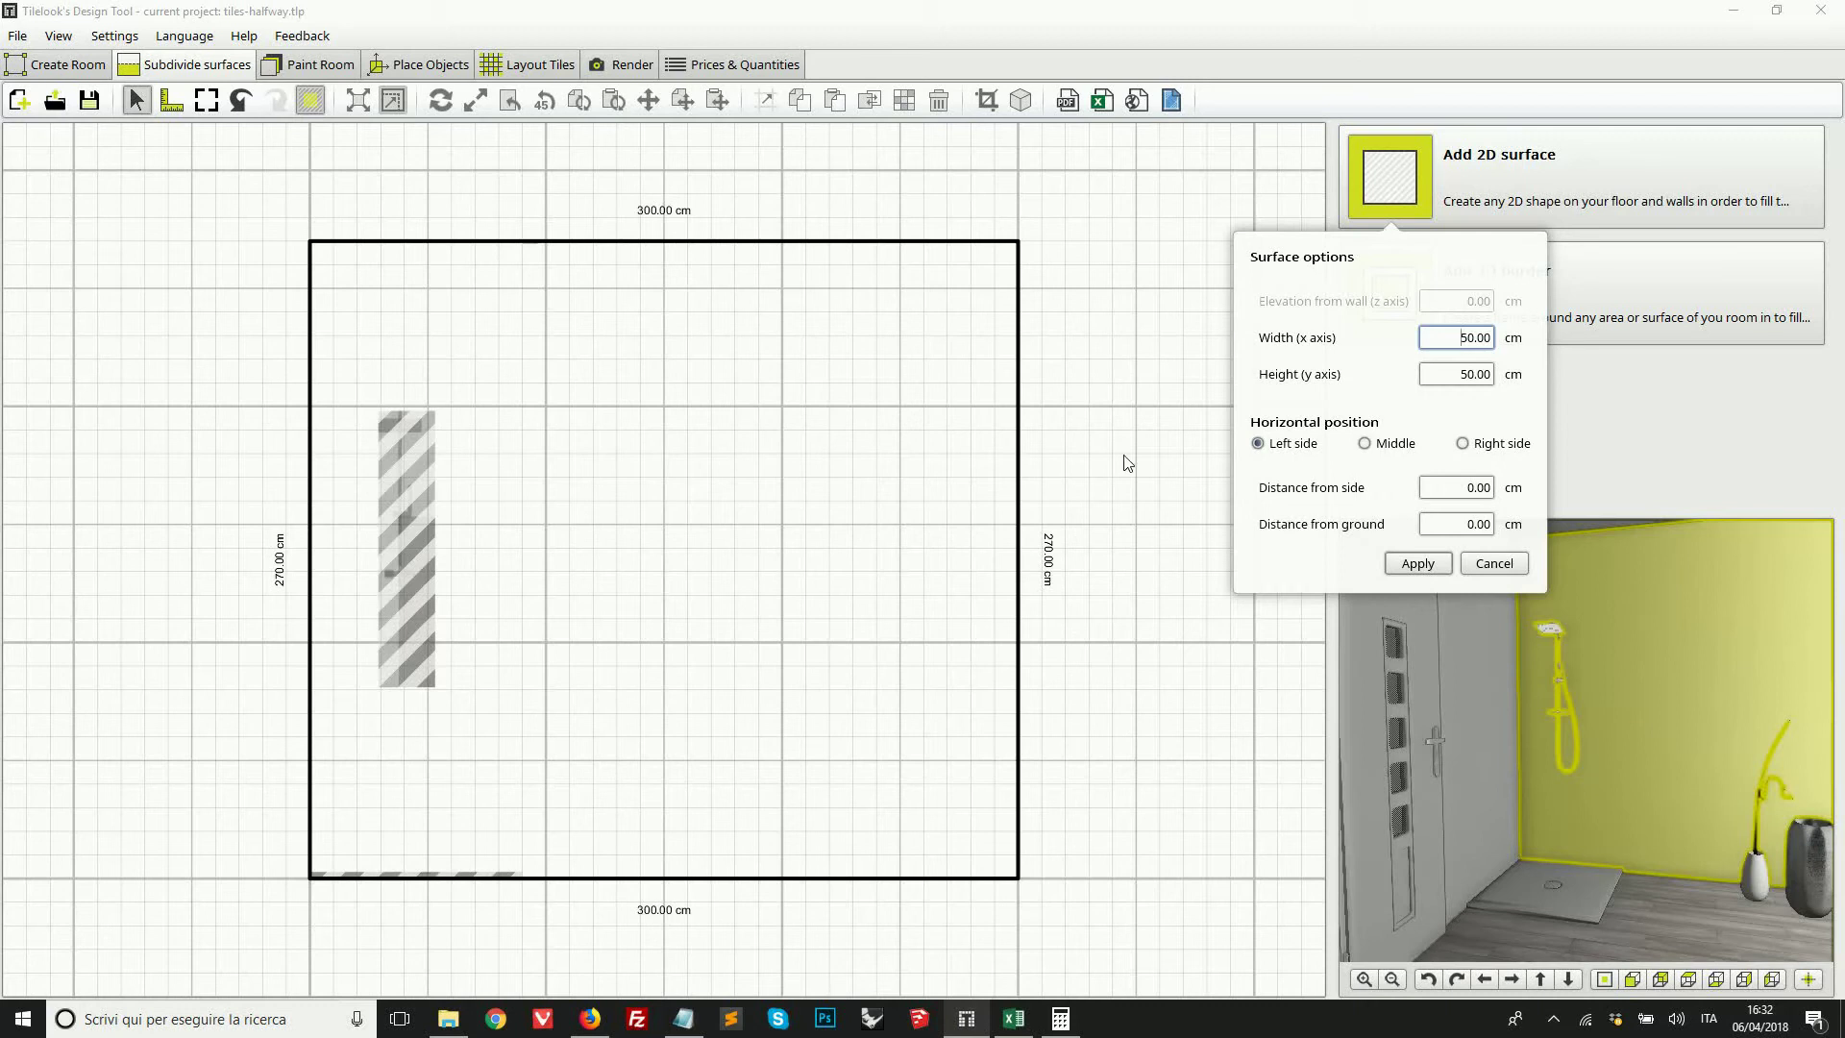
pyautogui.click(1418, 564)
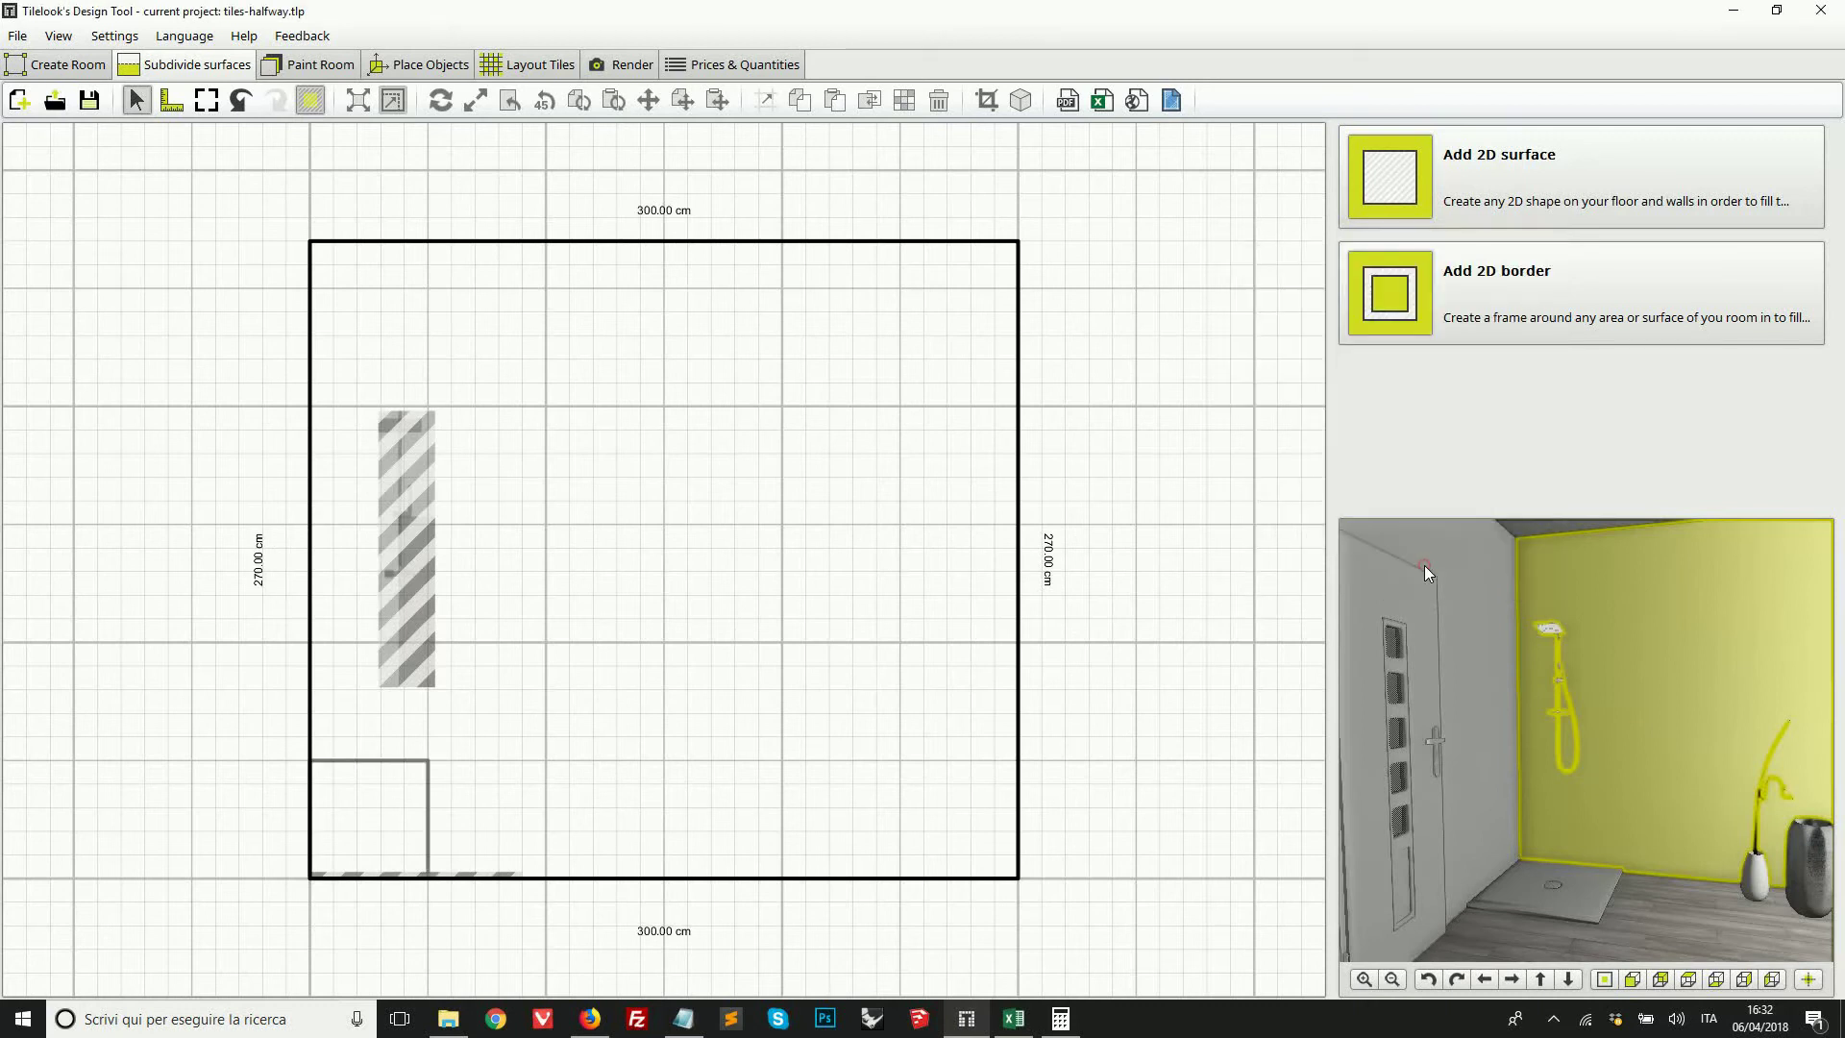
# Step: Resize the new wall surface to 90 cm wide and 210 cm high around the shower
pyautogui.click(333, 768)
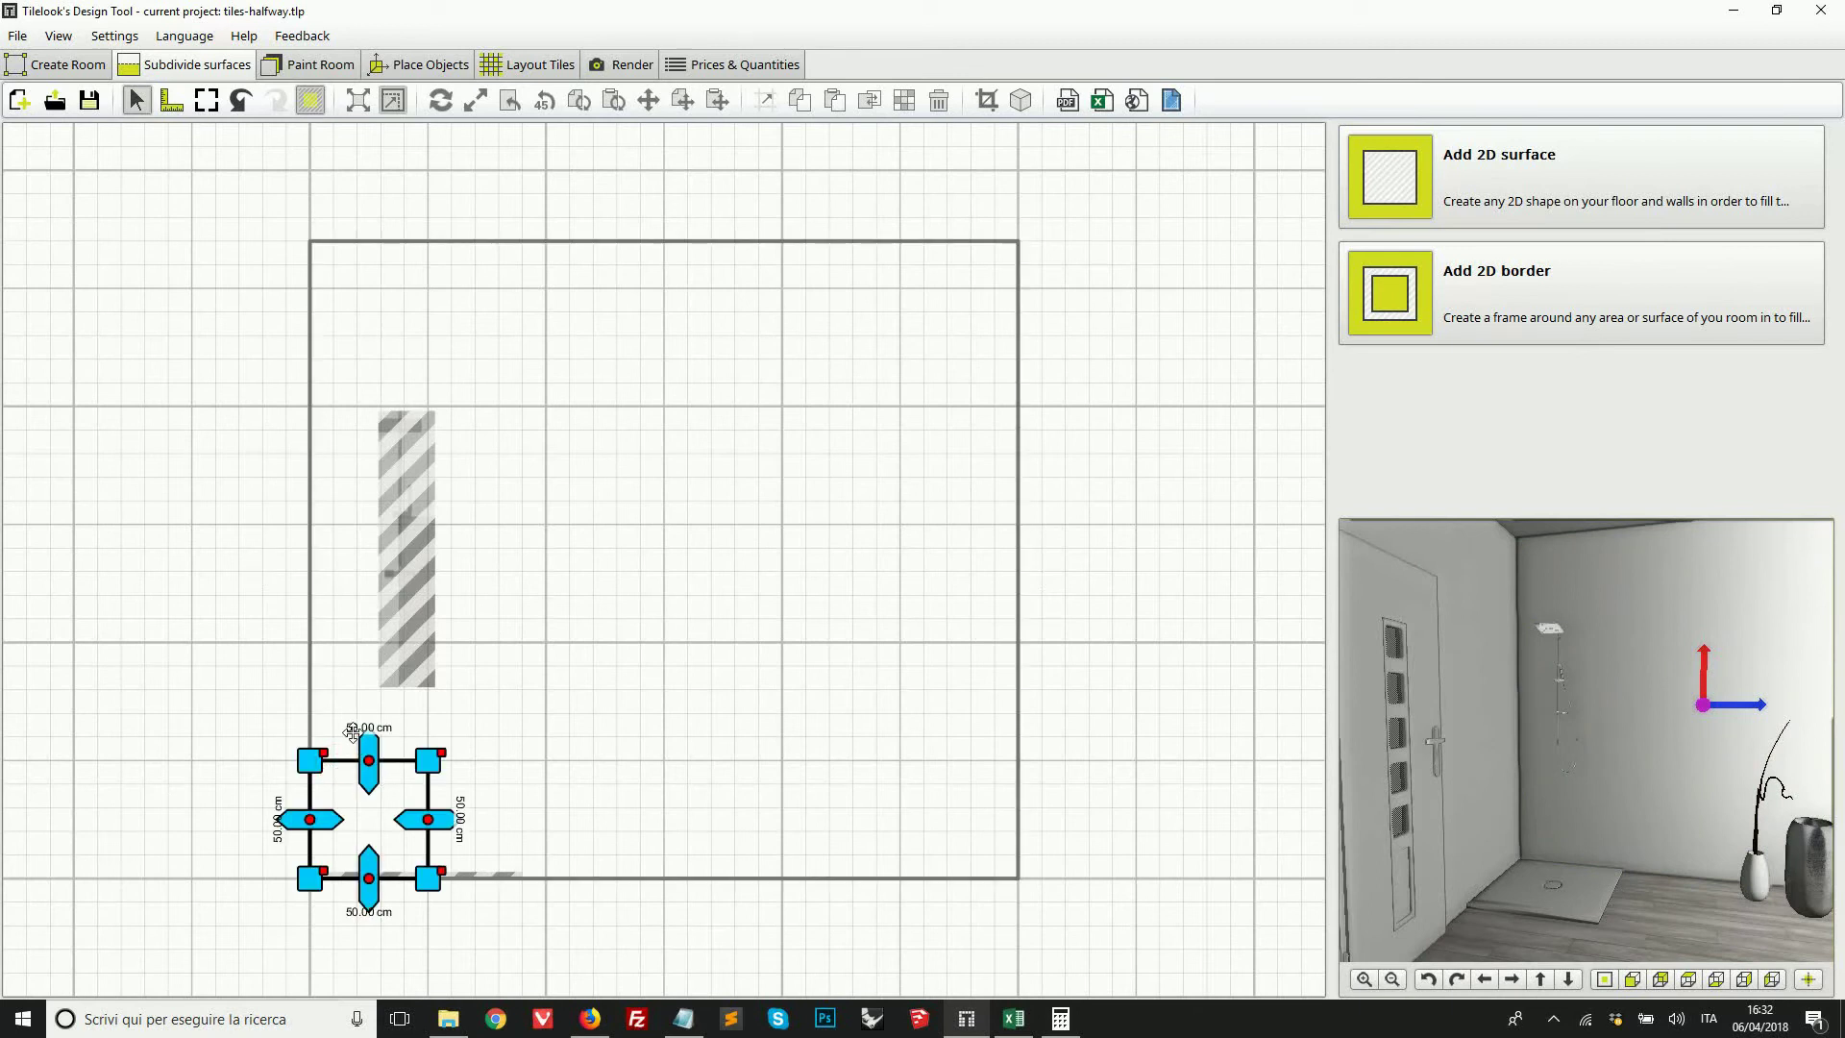
pyautogui.moveTo(443, 813); pyautogui.dragTo(543, 839)
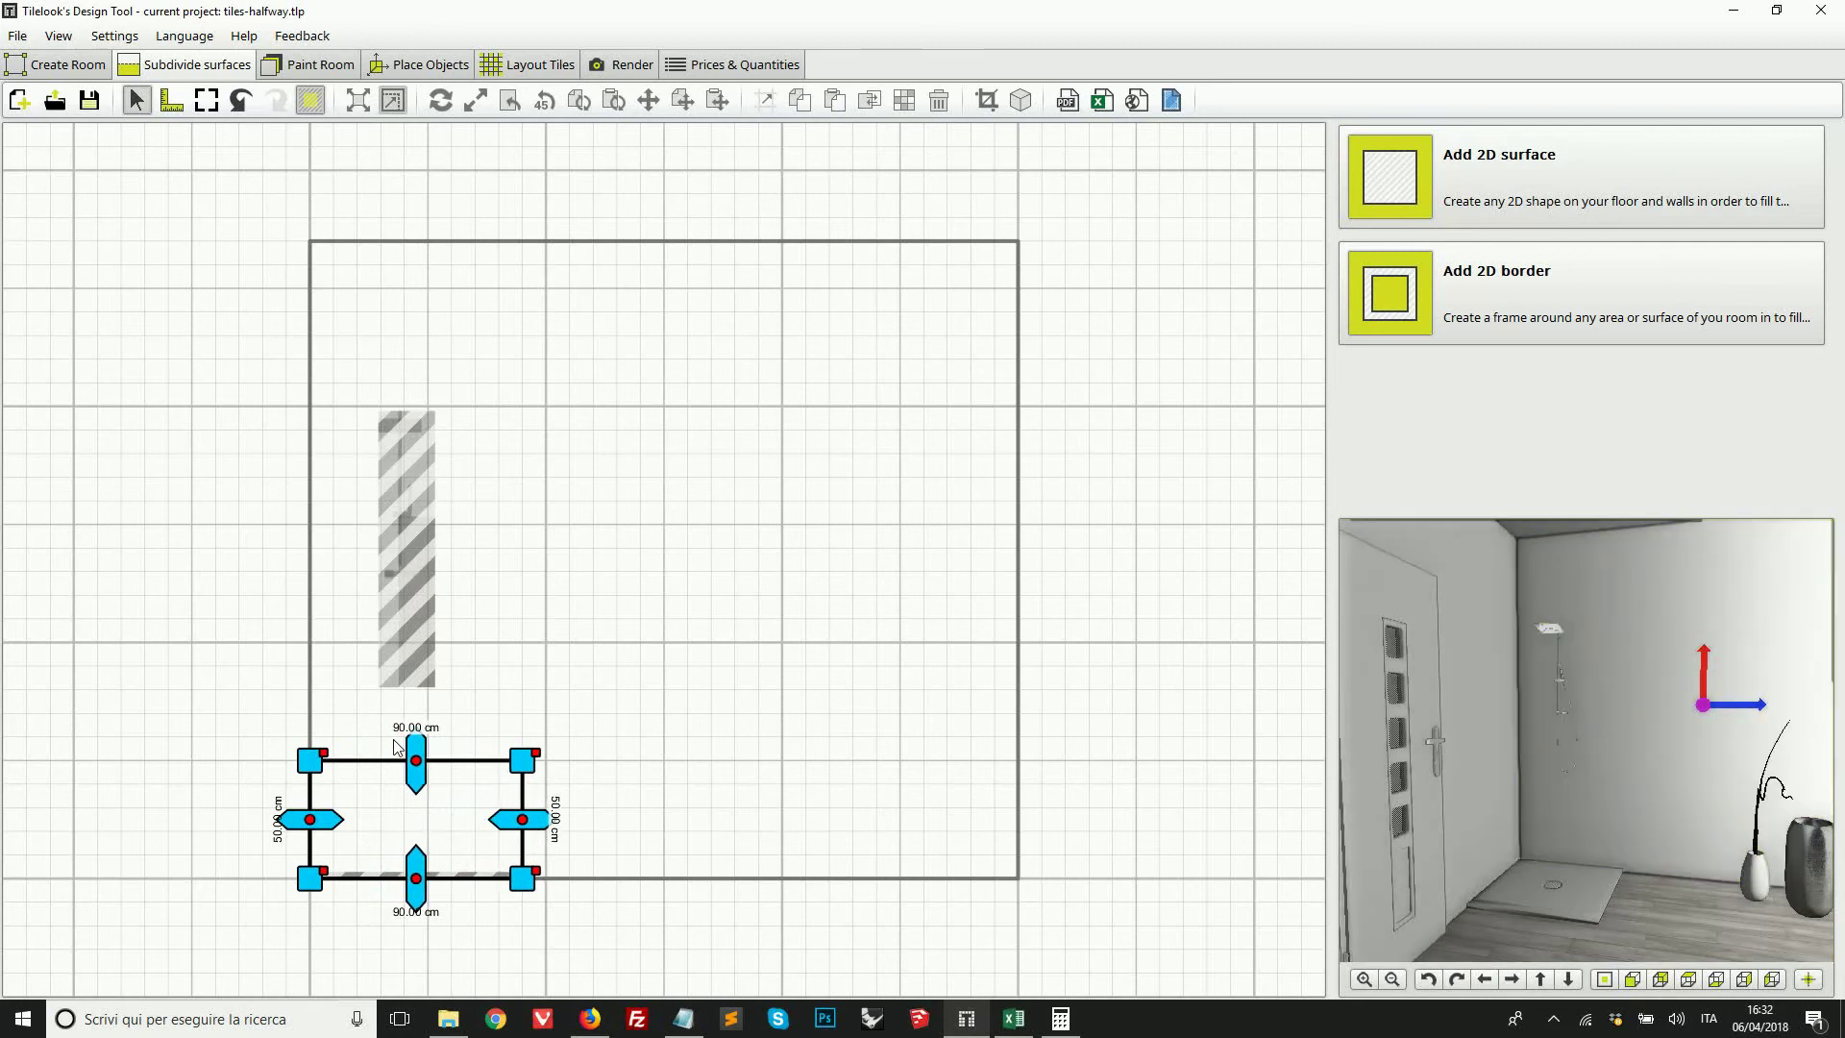
pyautogui.moveTo(418, 753); pyautogui.dragTo(444, 374)
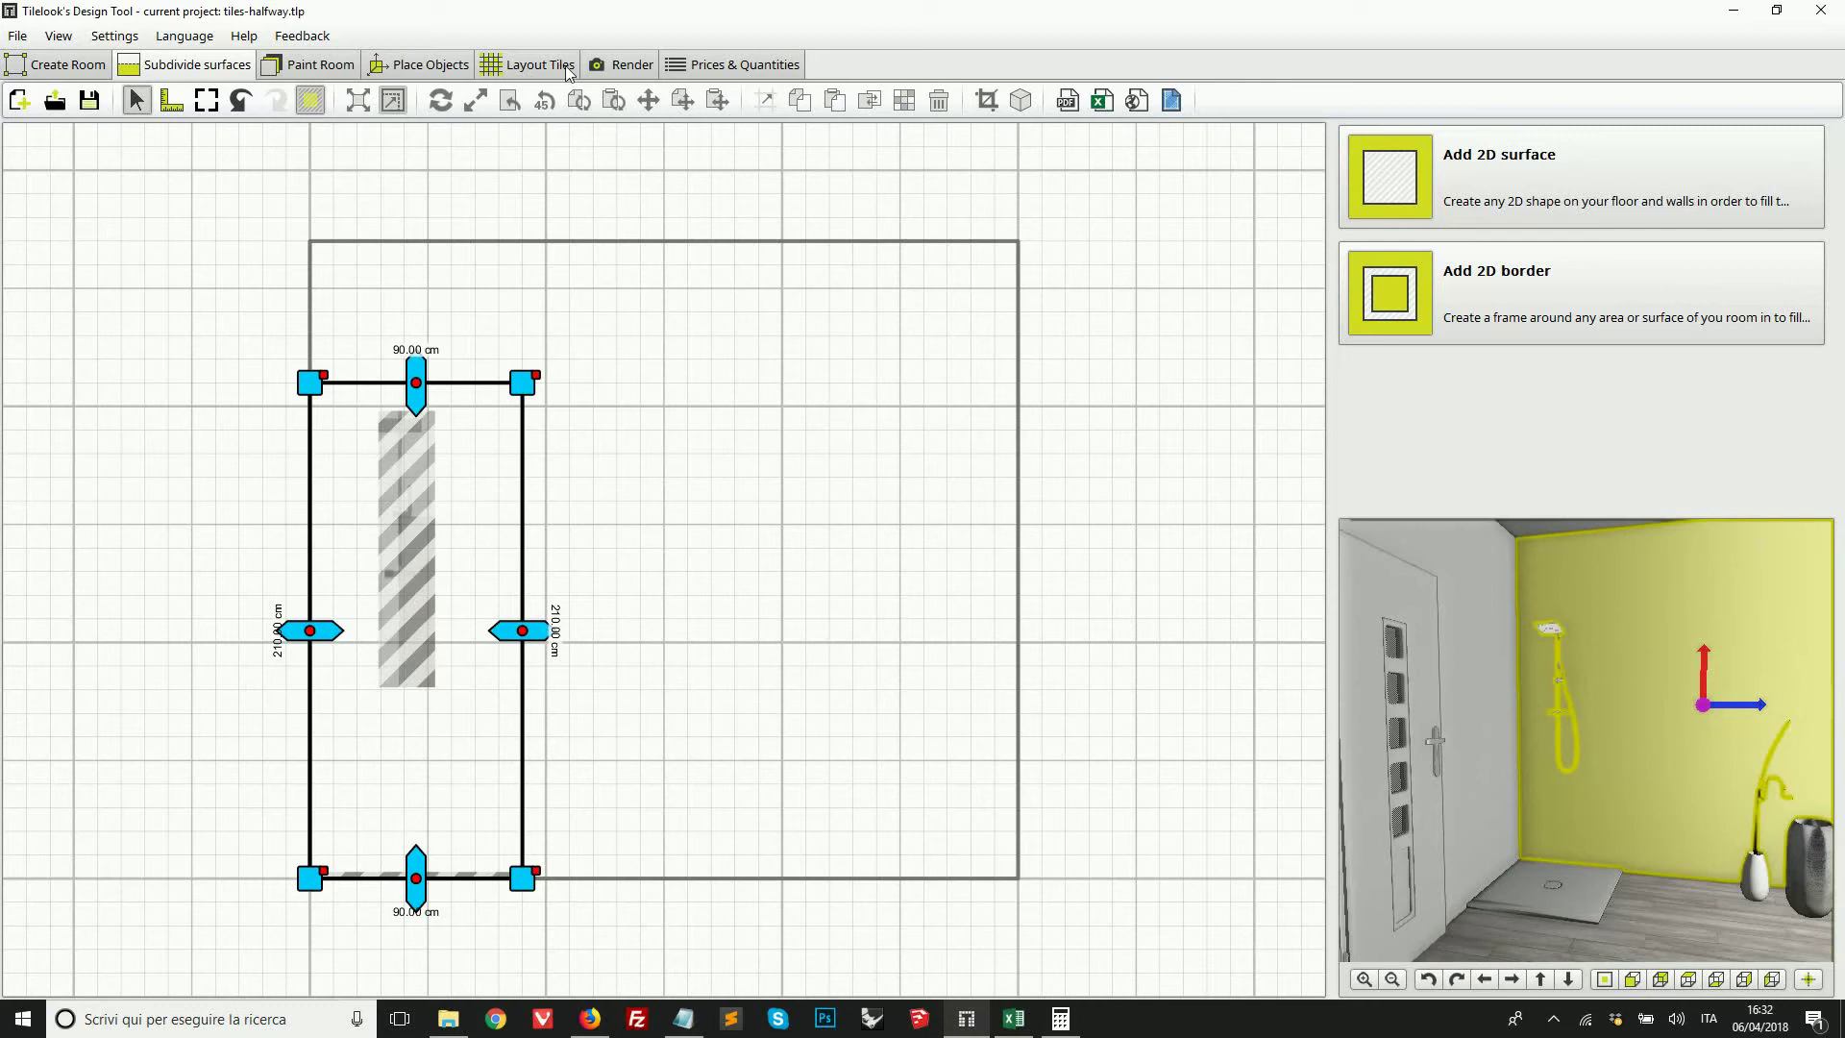
# Step: Tile the 90 × 210 cm shower area with the beige tile, filling columns and rows from the middle of its base, and apply
pyautogui.click(517, 67)
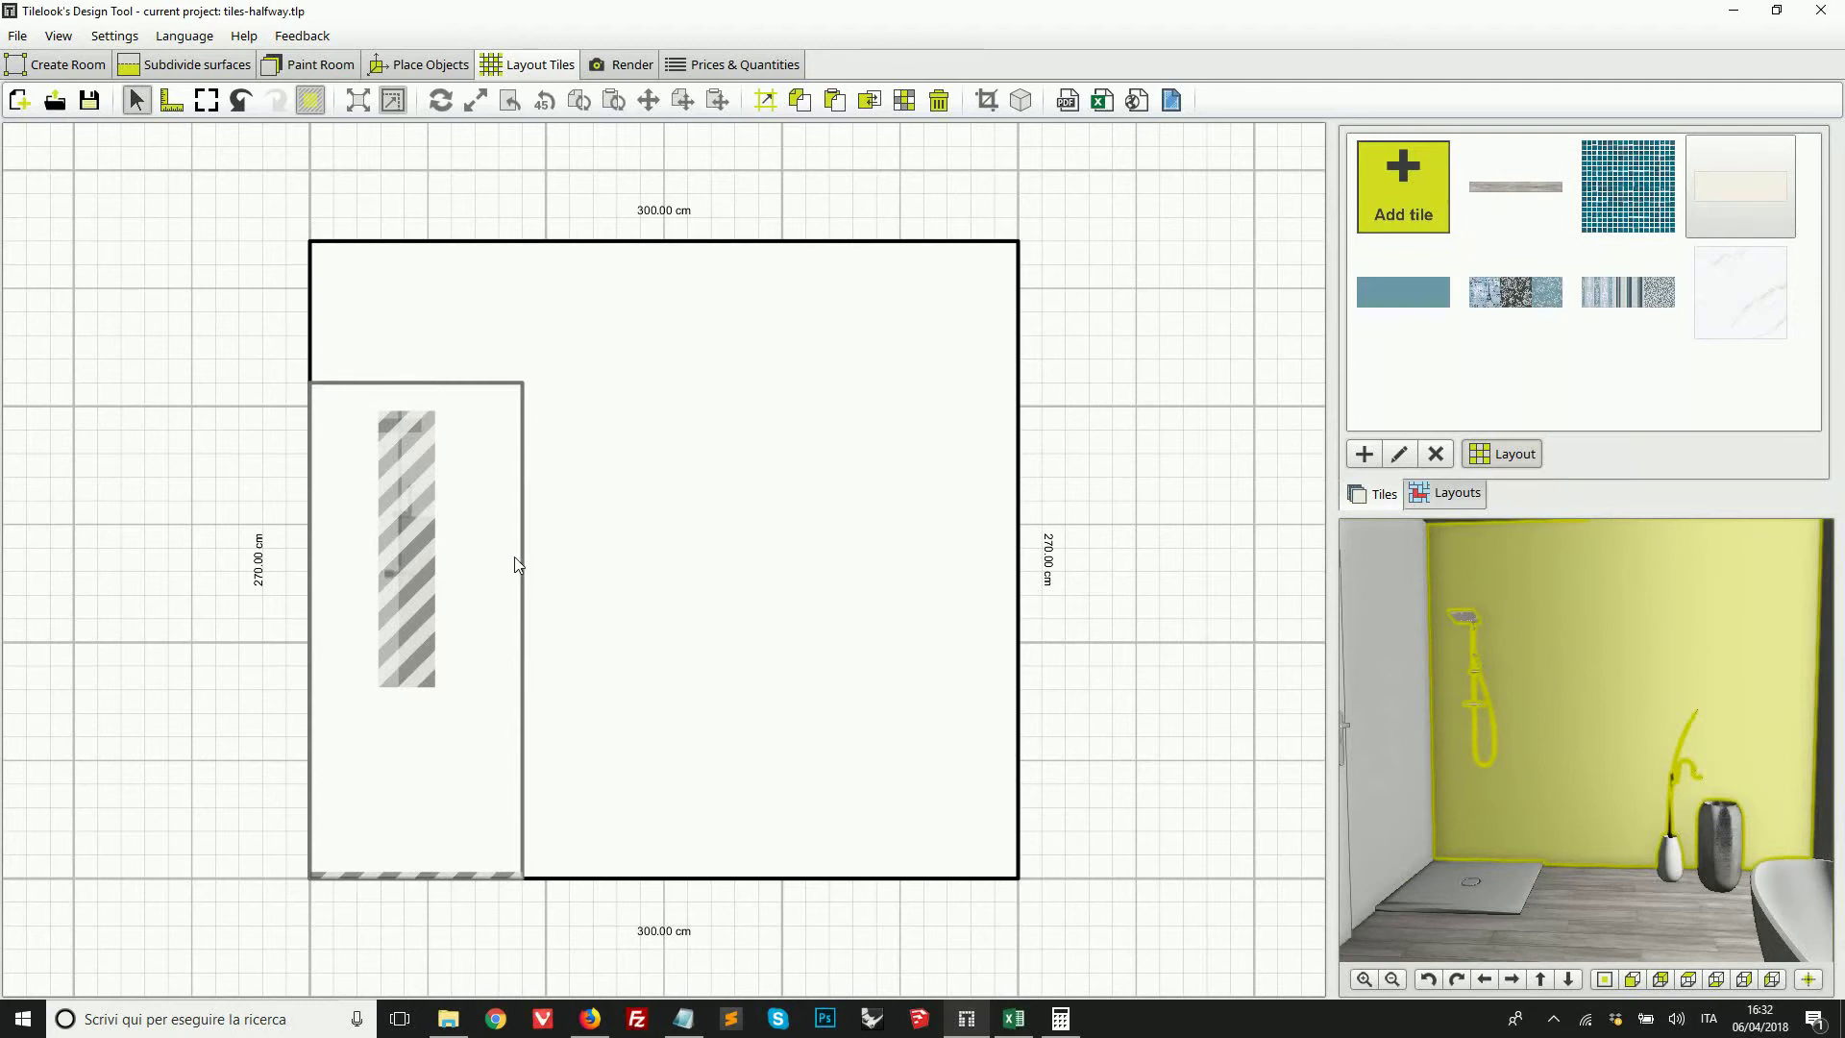
pyautogui.click(392, 386)
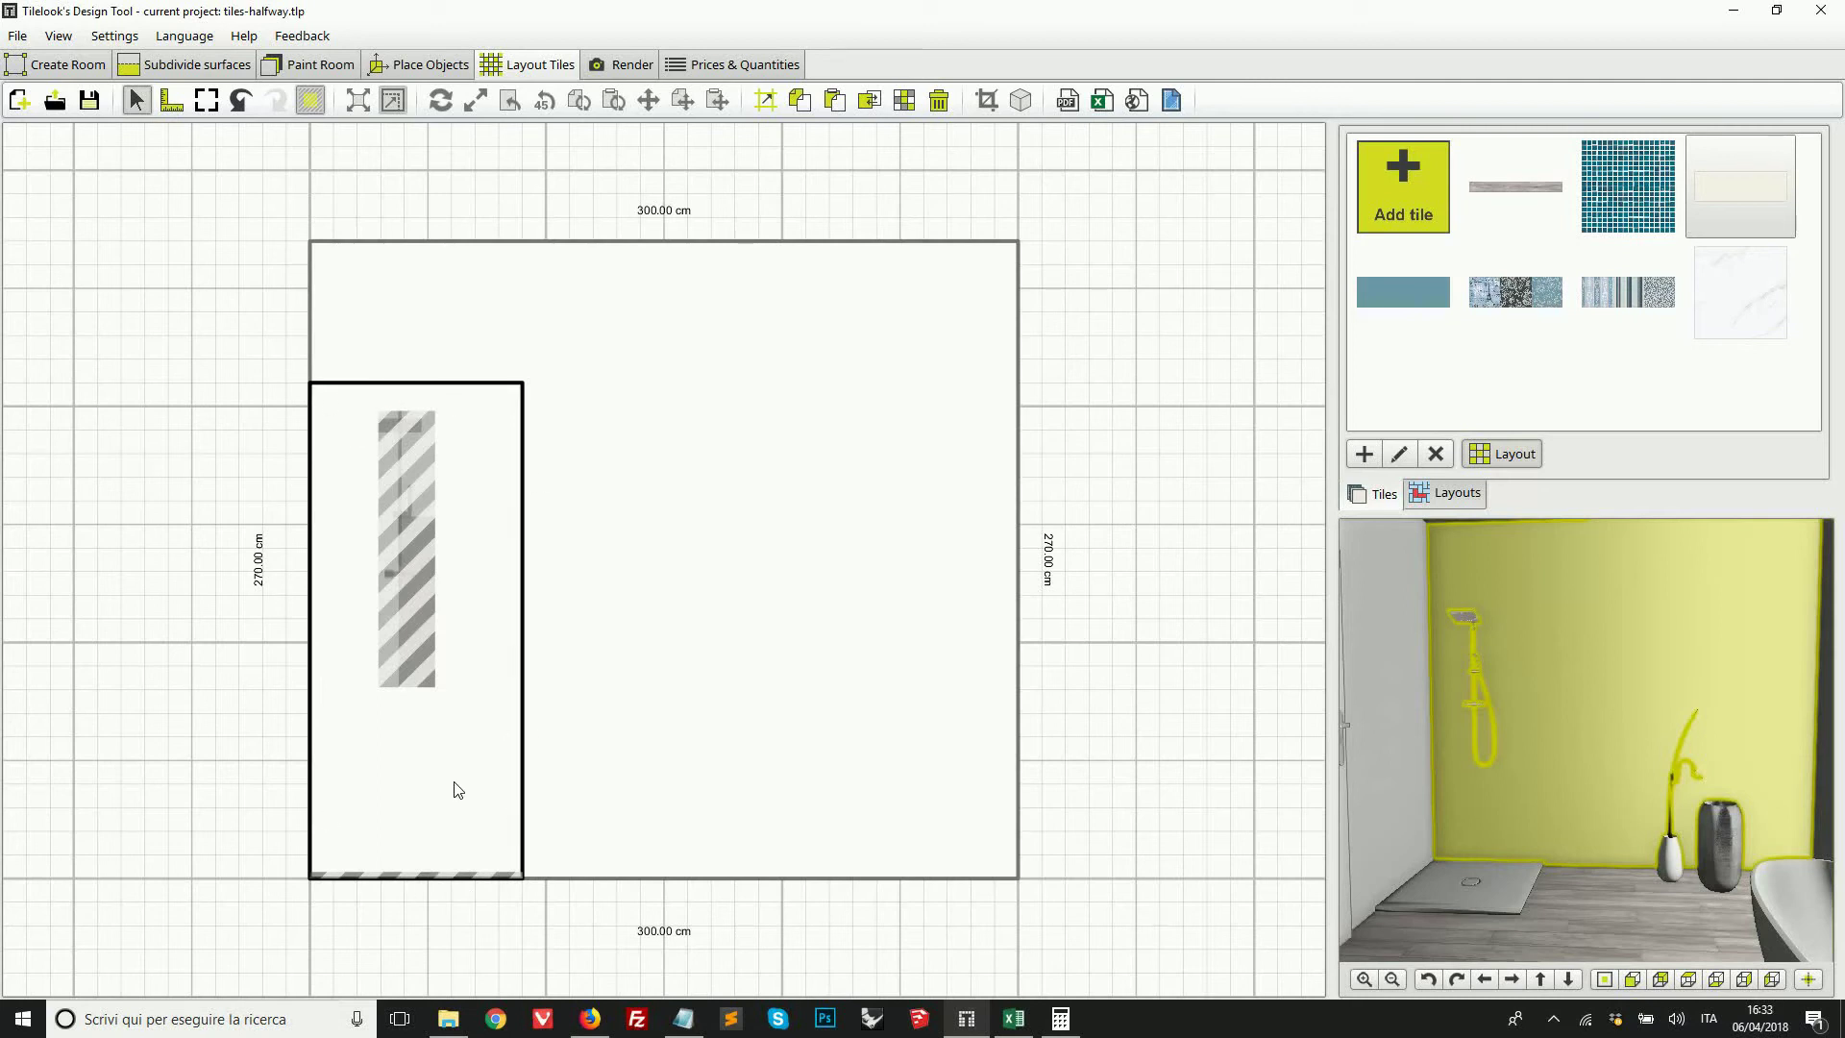
pyautogui.moveTo(1748, 194); pyautogui.dragTo(349, 755)
pyautogui.scroll(3, 382, 915)
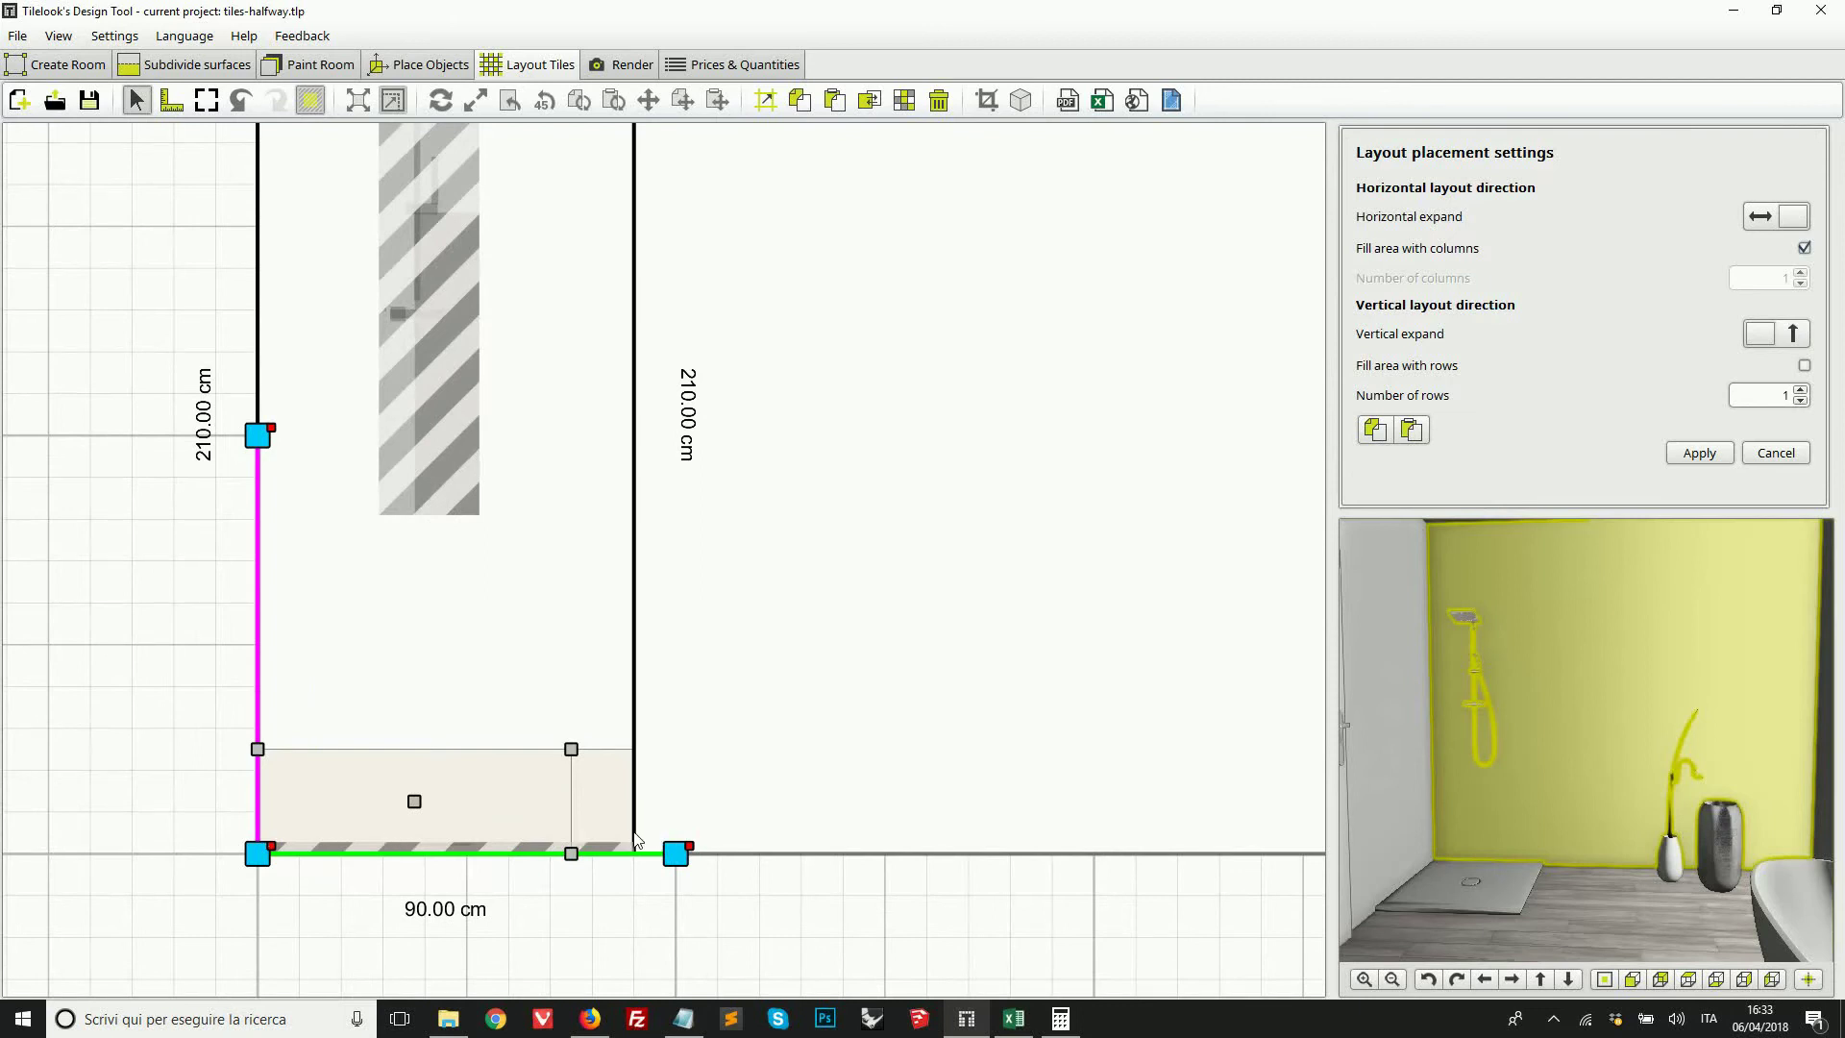
pyautogui.scroll(-3, 612, 855)
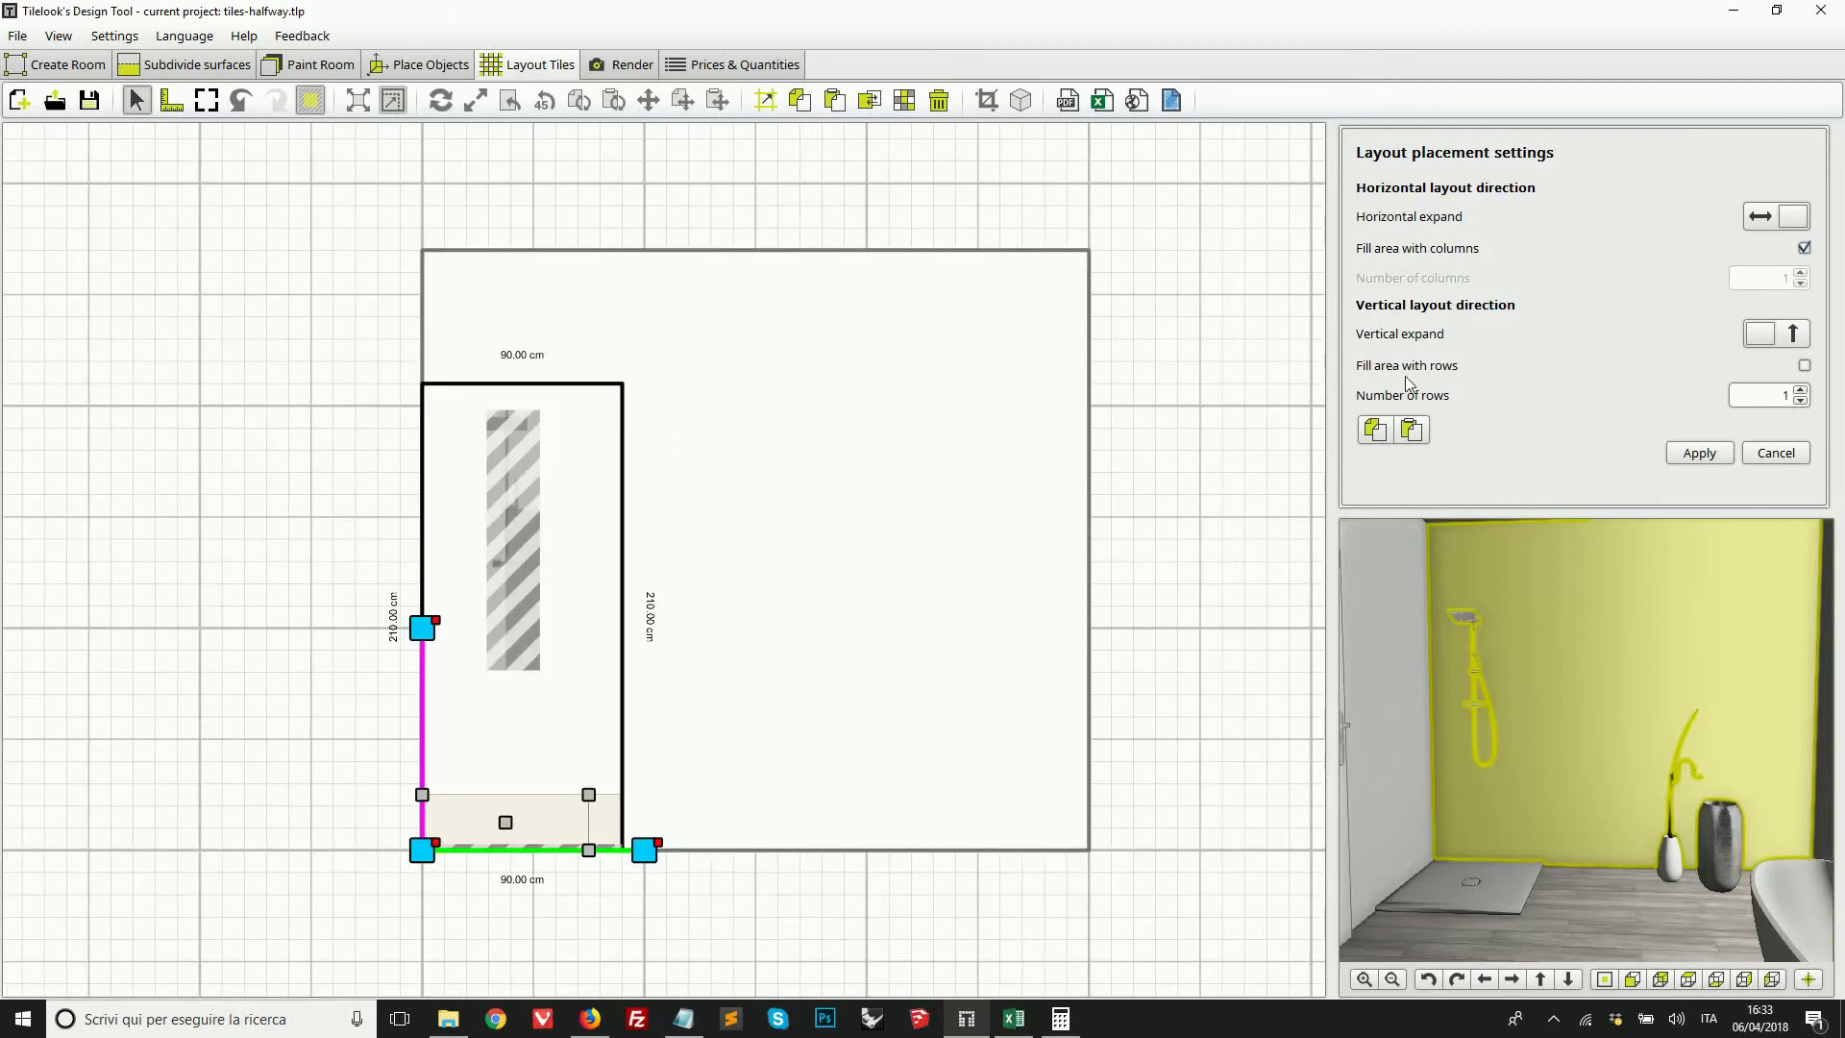
pyautogui.click(1805, 365)
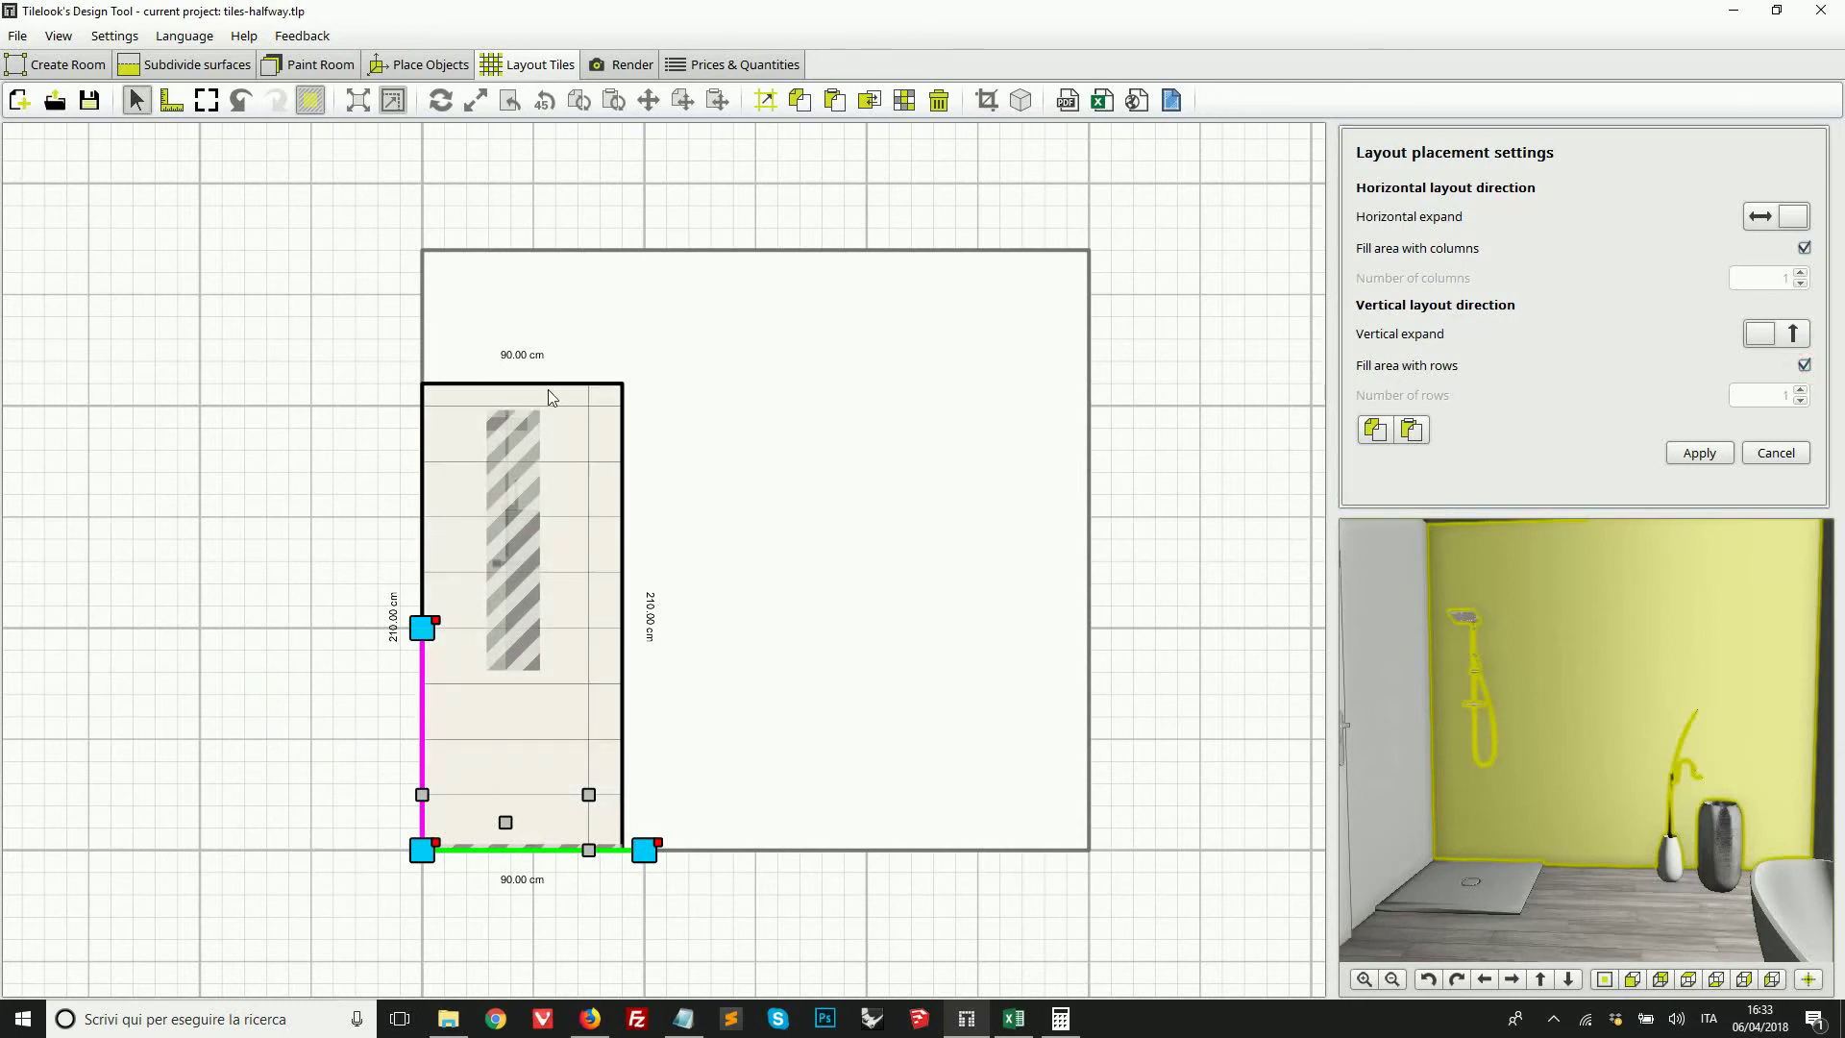
pyautogui.moveTo(426, 843); pyautogui.dragTo(526, 851)
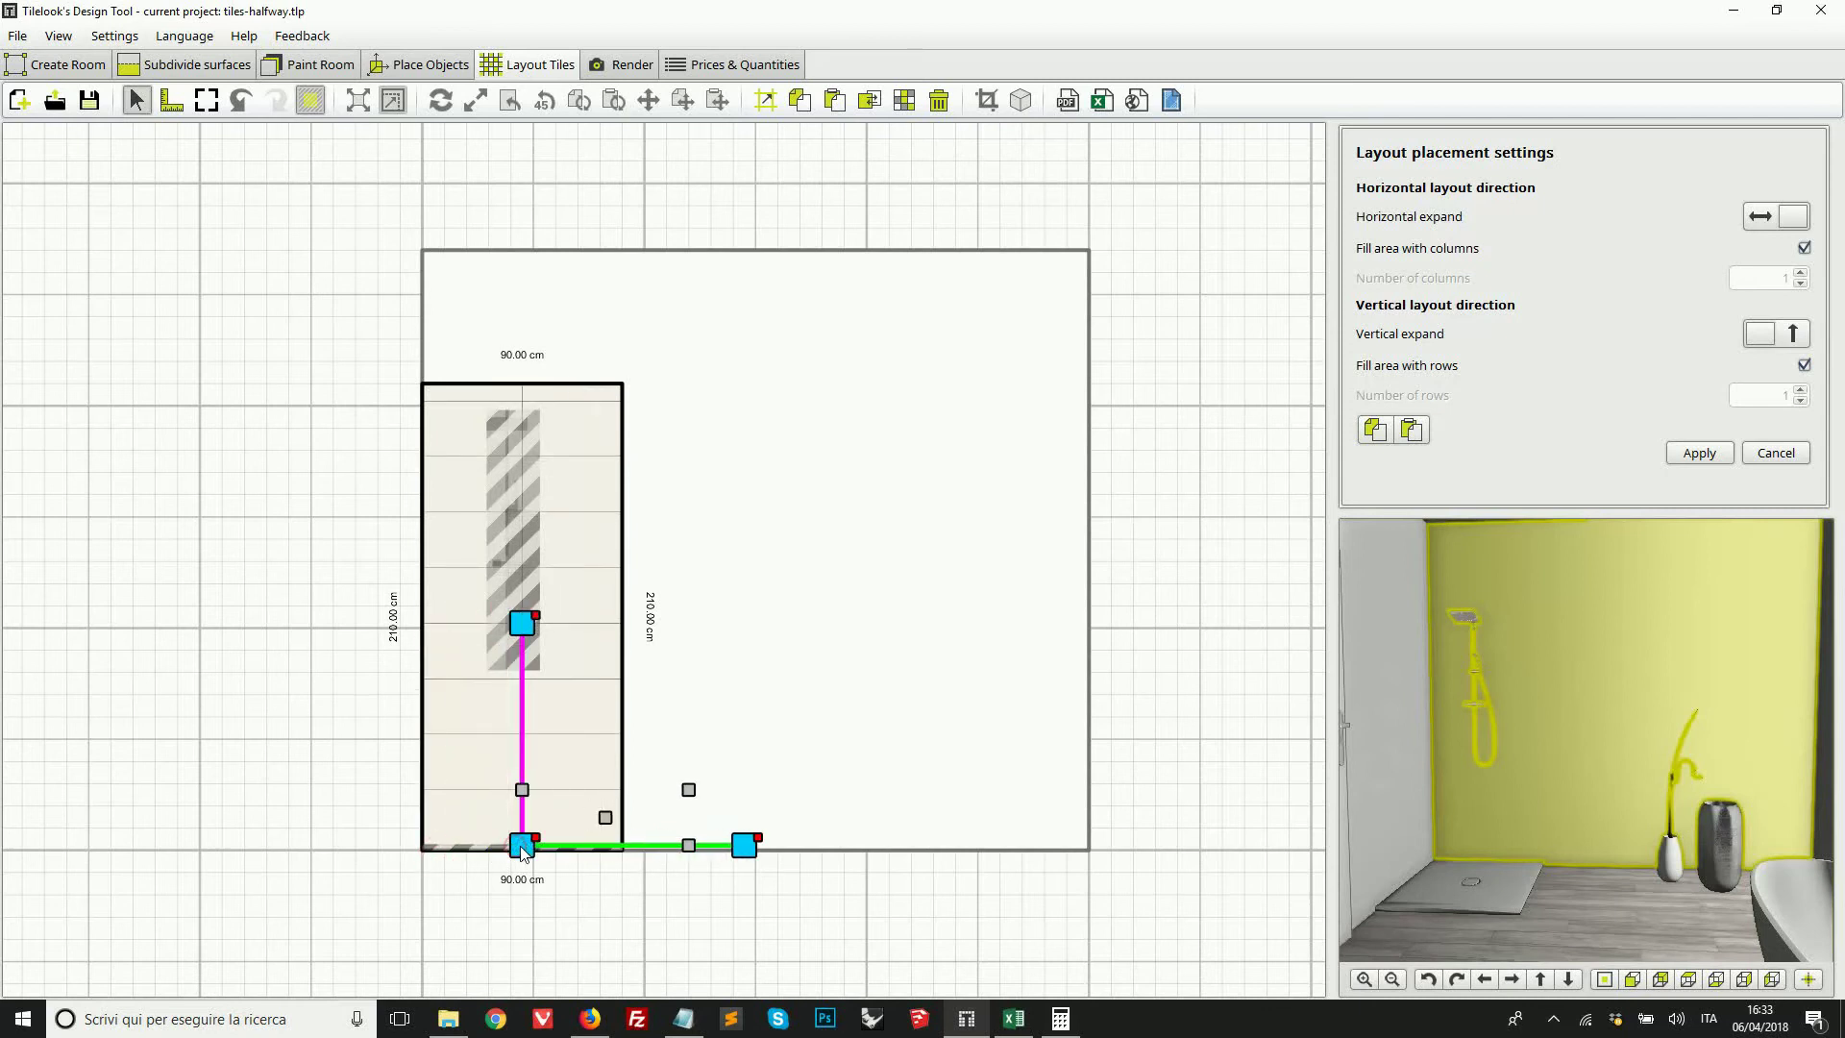
pyautogui.click(1699, 451)
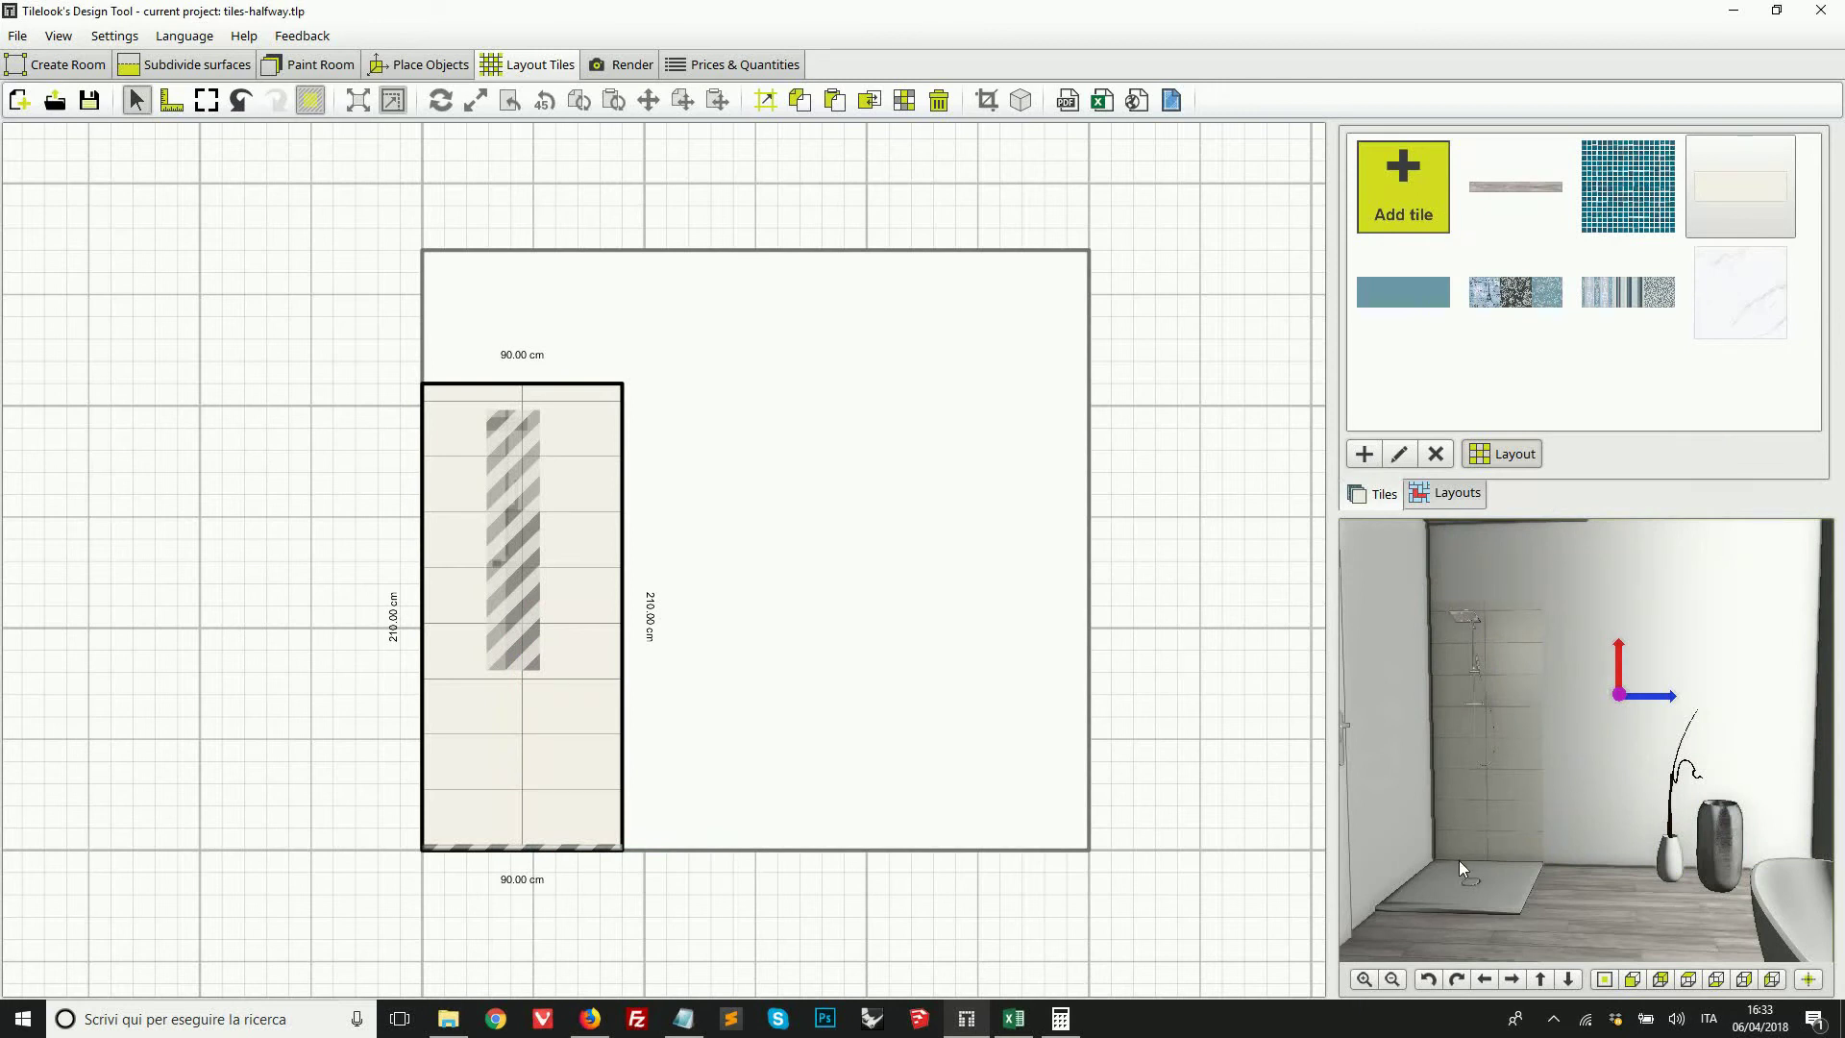
# Step: Add a second 50 × 50 cm 2D surface in the lower left corner of the shower wall
pyautogui.click(188, 67)
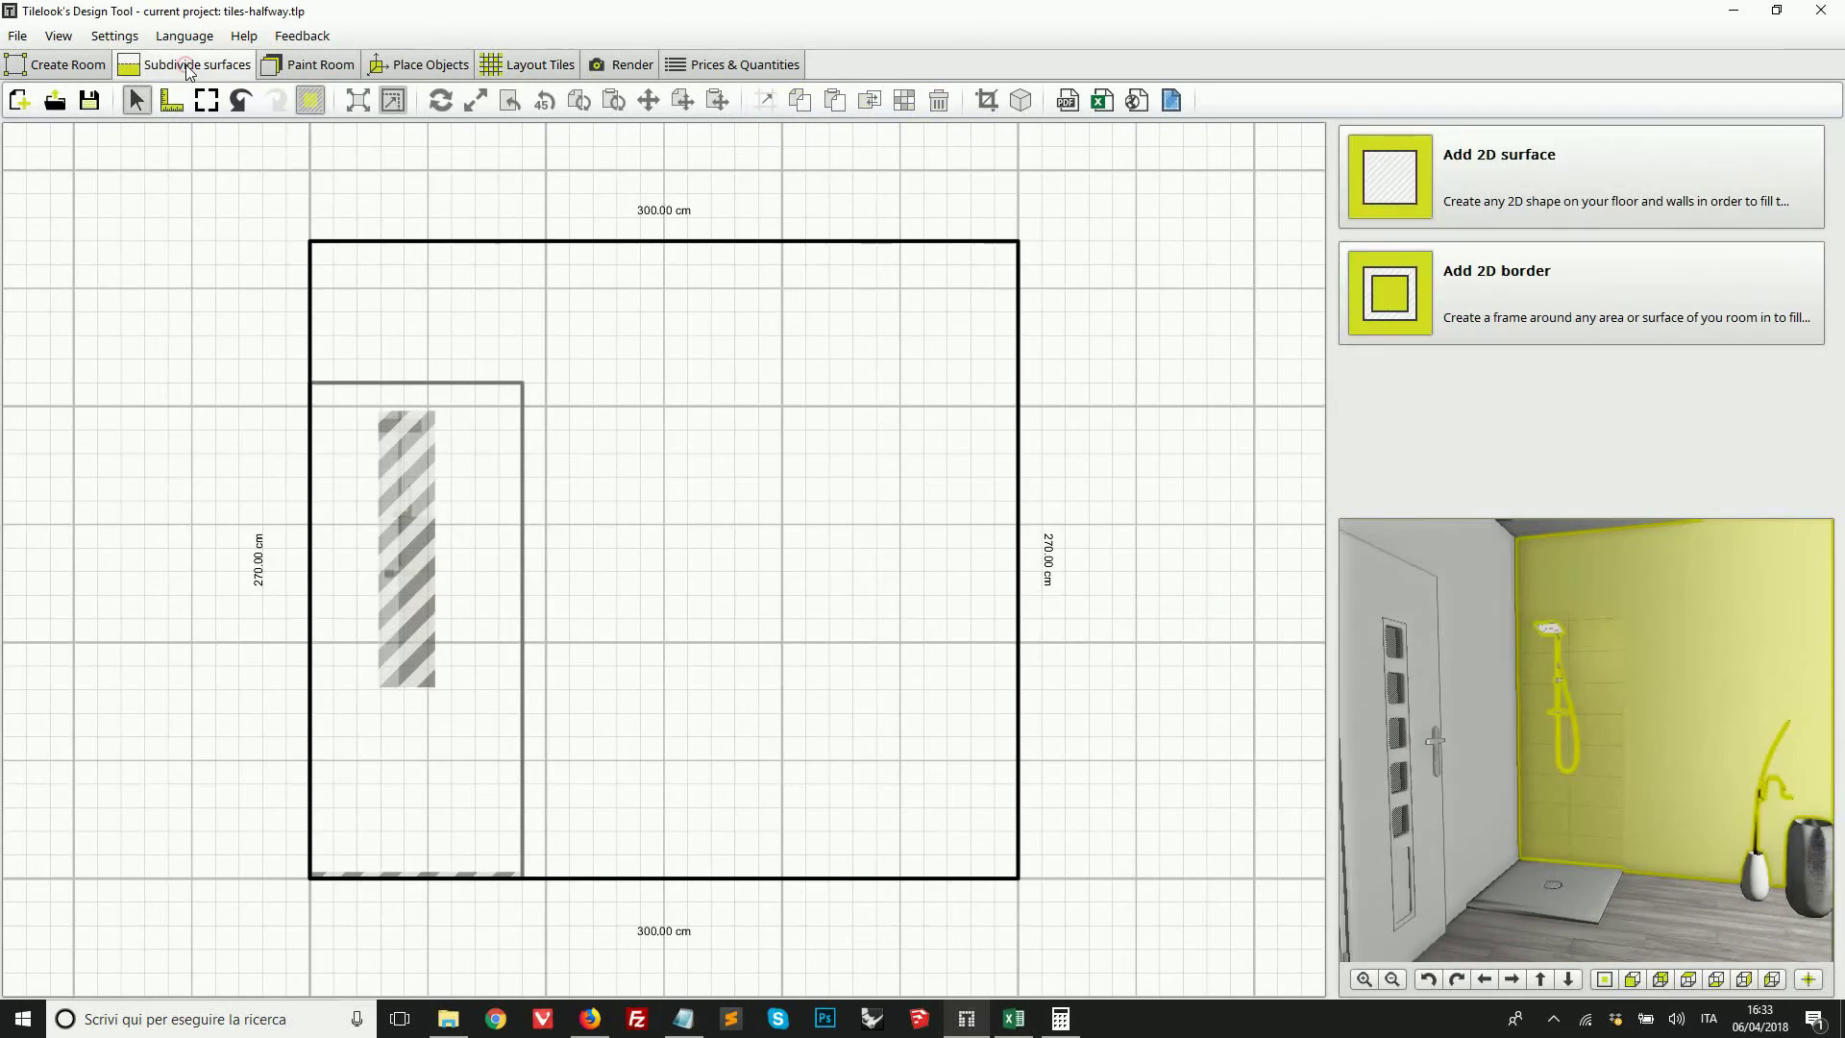
pyautogui.click(371, 384)
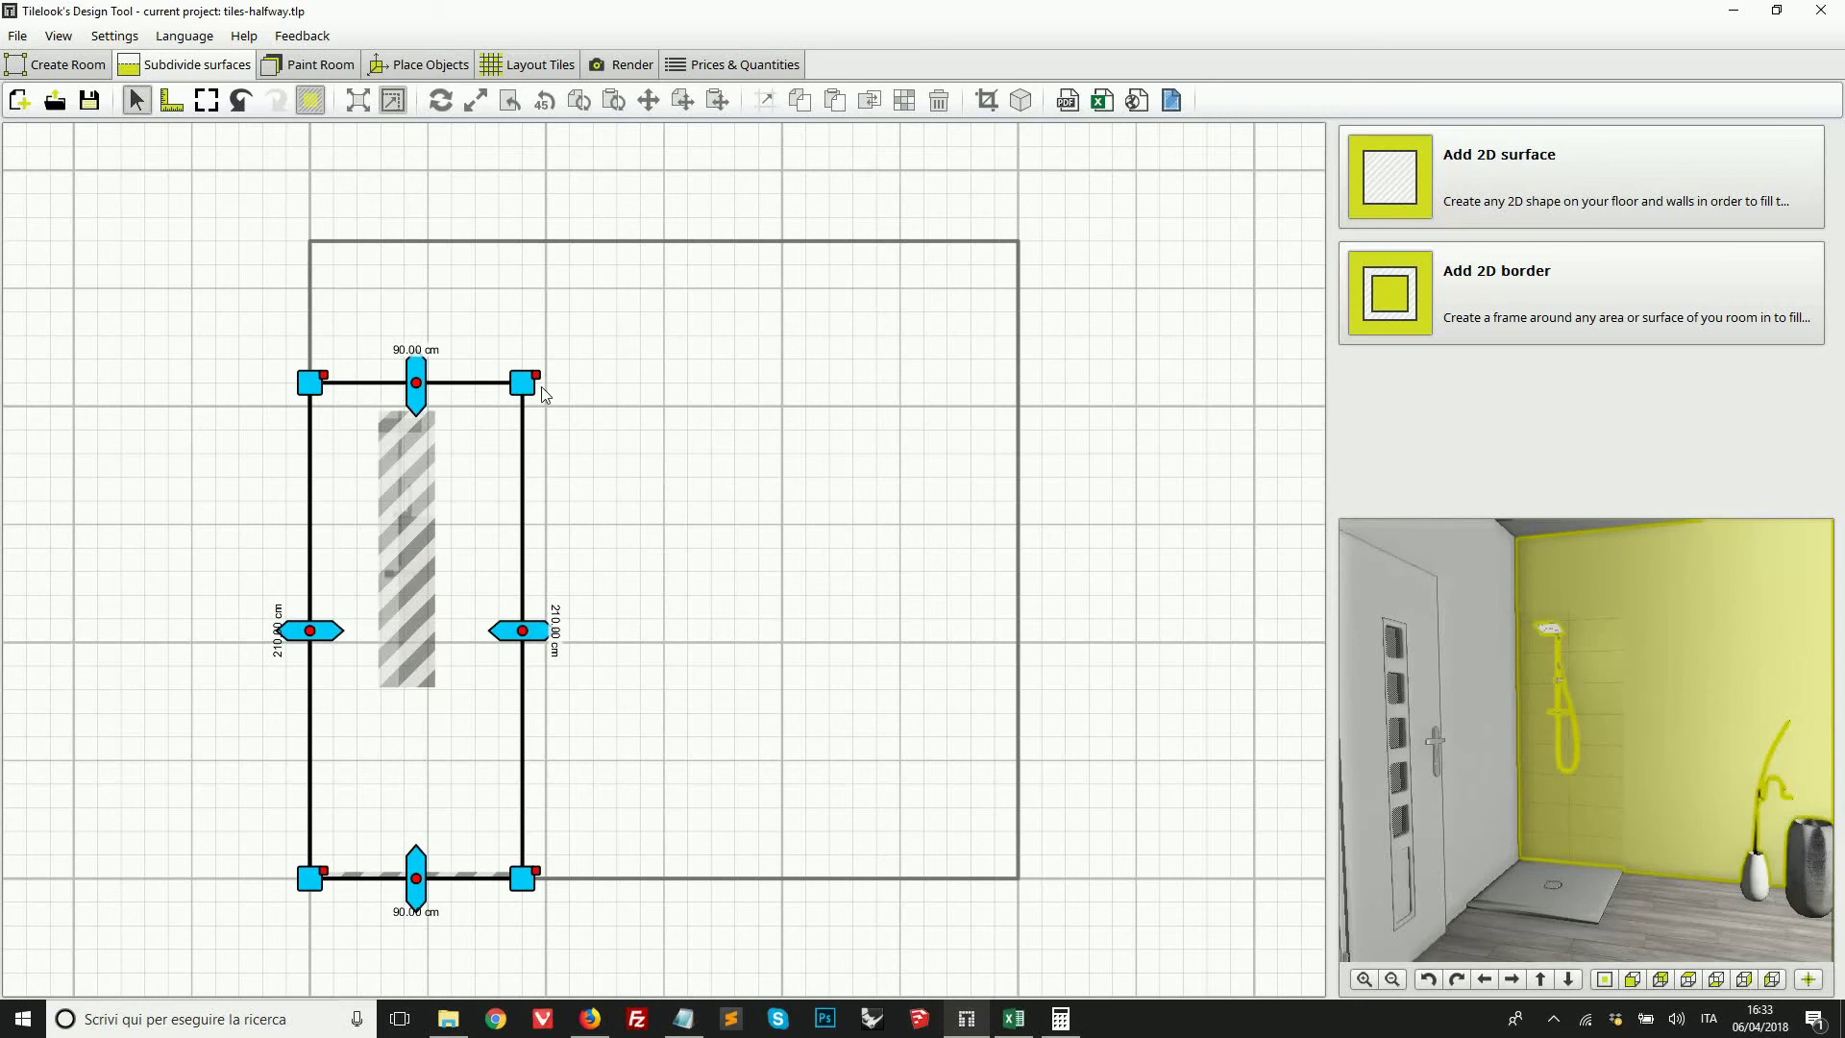
pyautogui.click(1497, 182)
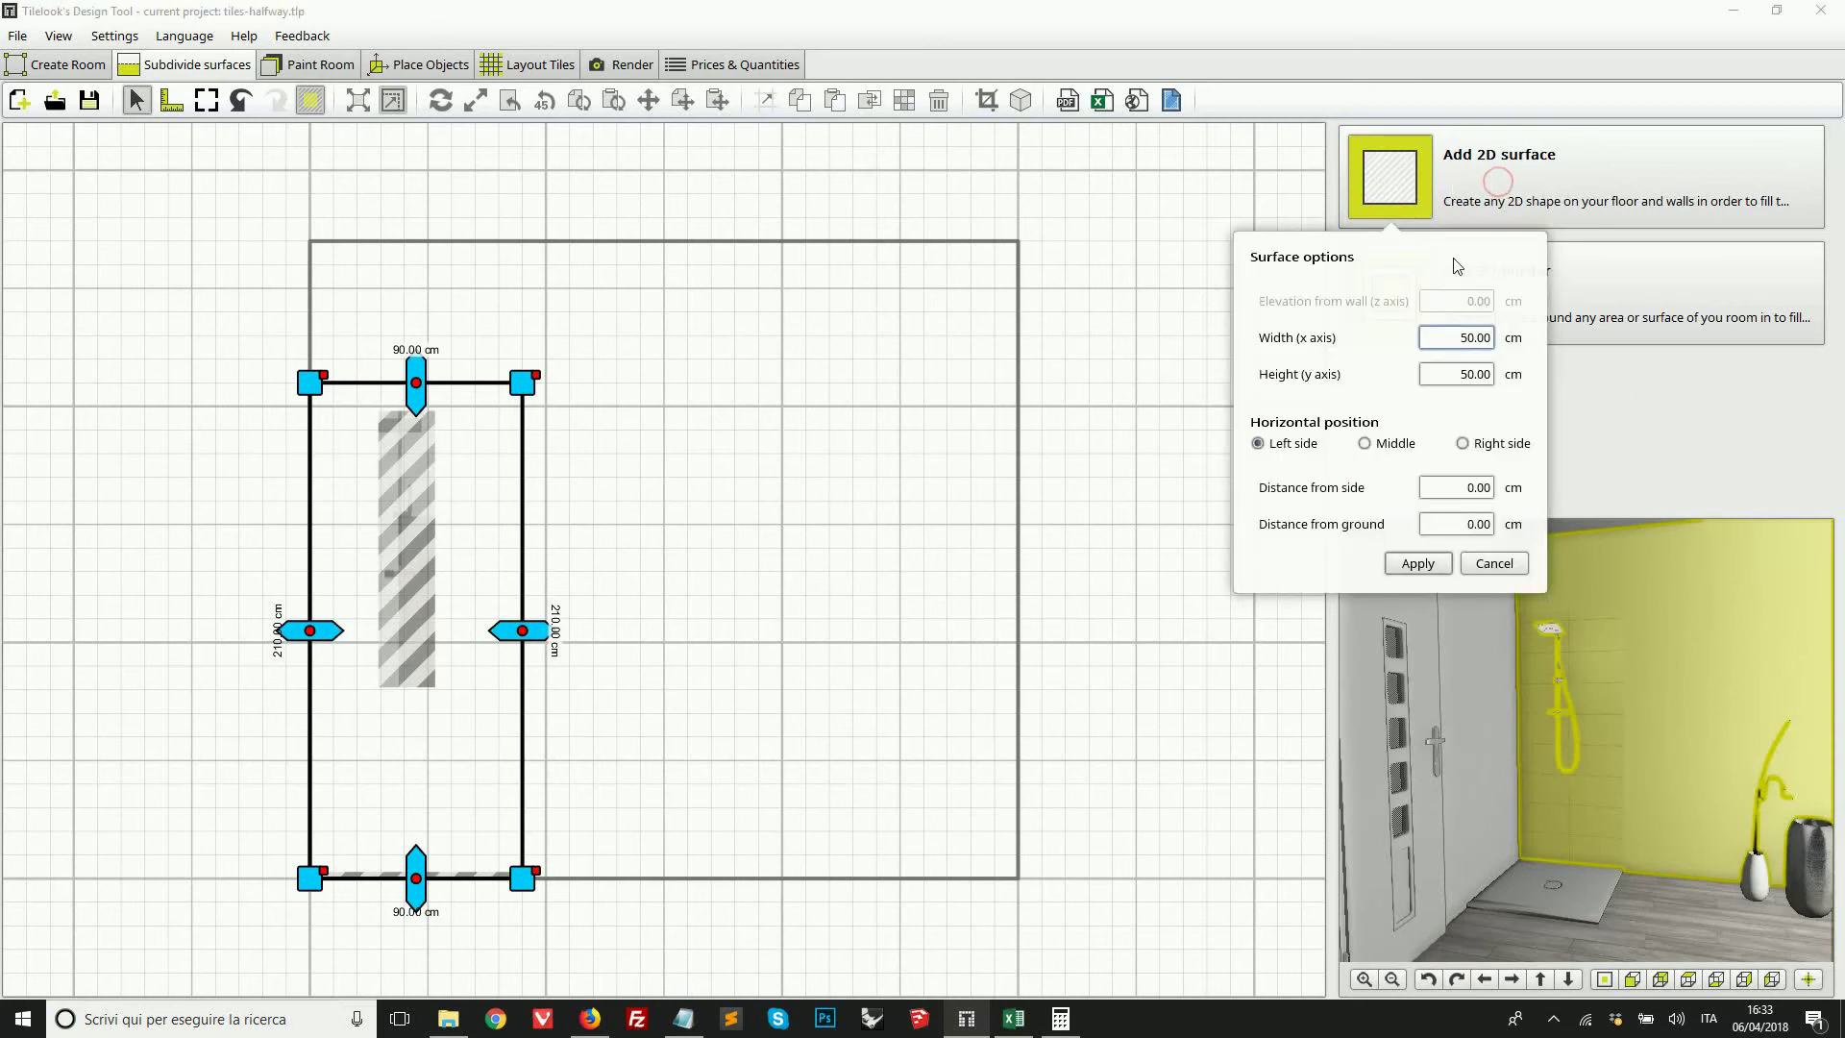
pyautogui.click(1410, 563)
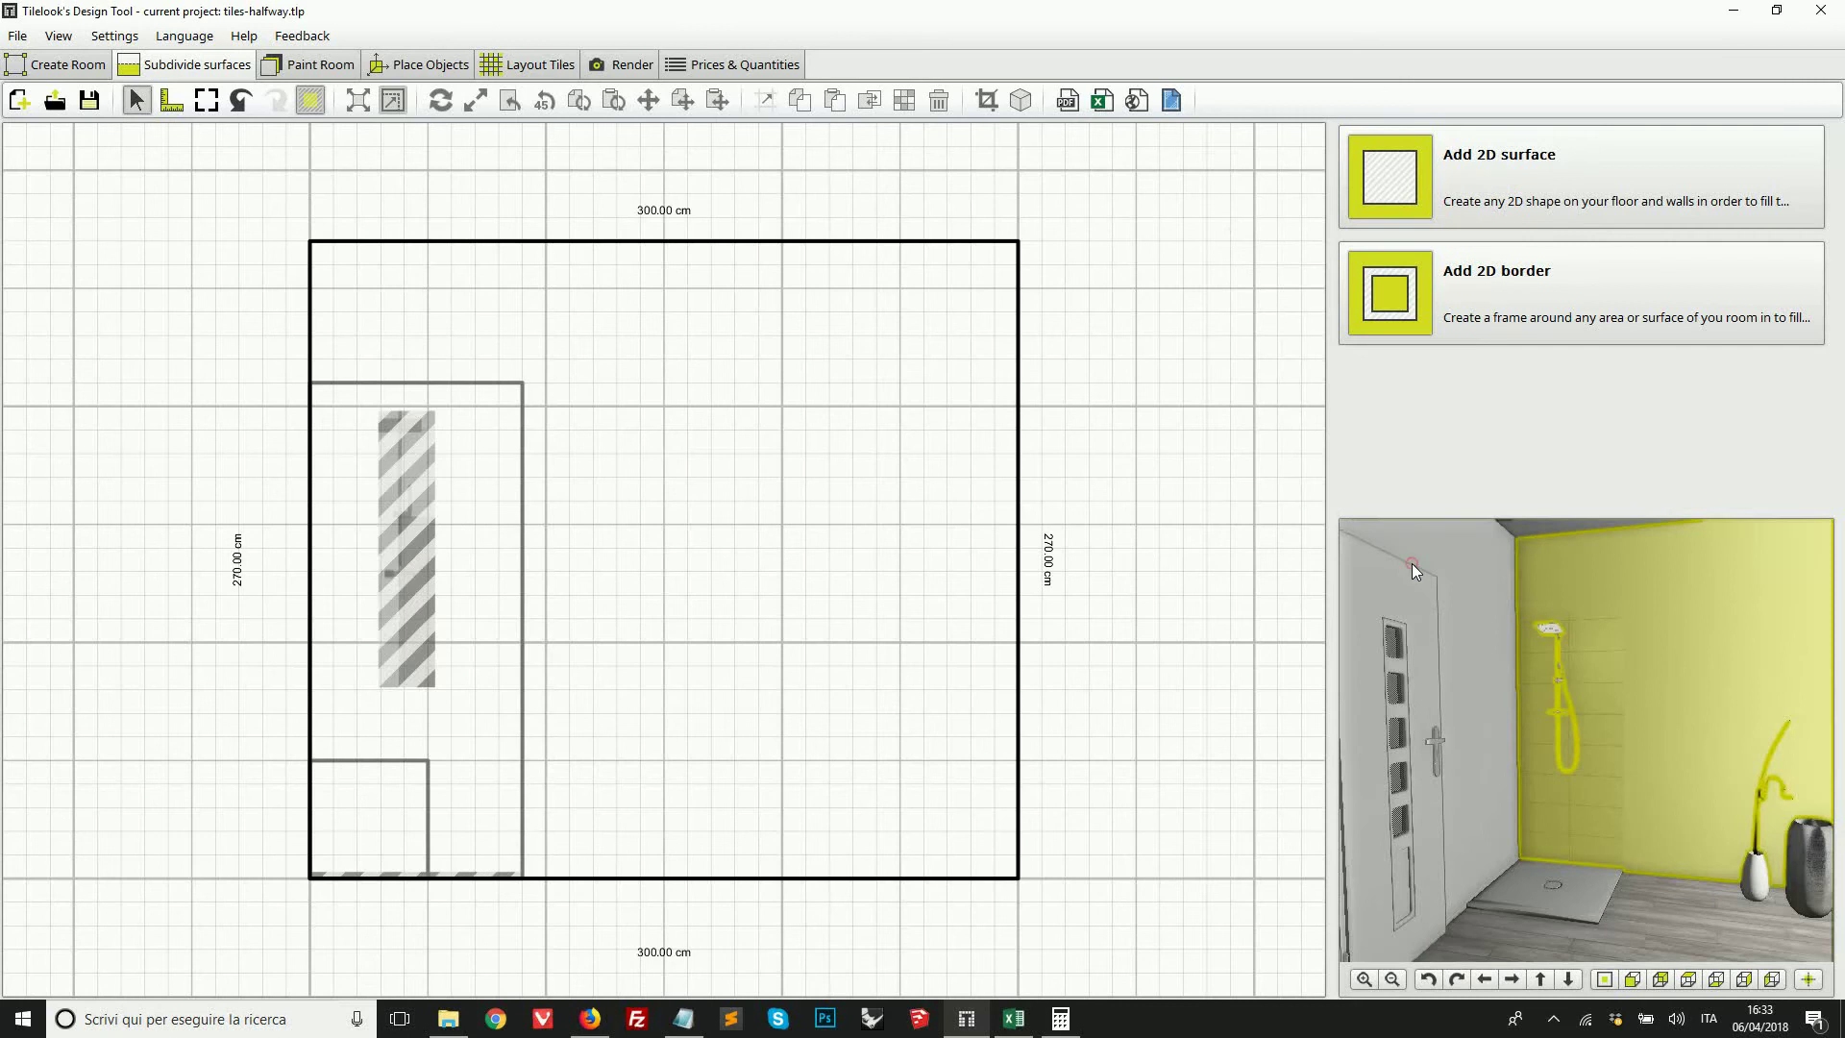
# Step: Reshape the second surface into a strip 28 cm wide and 210 cm high, centred within the beige shower area
pyautogui.click(358, 763)
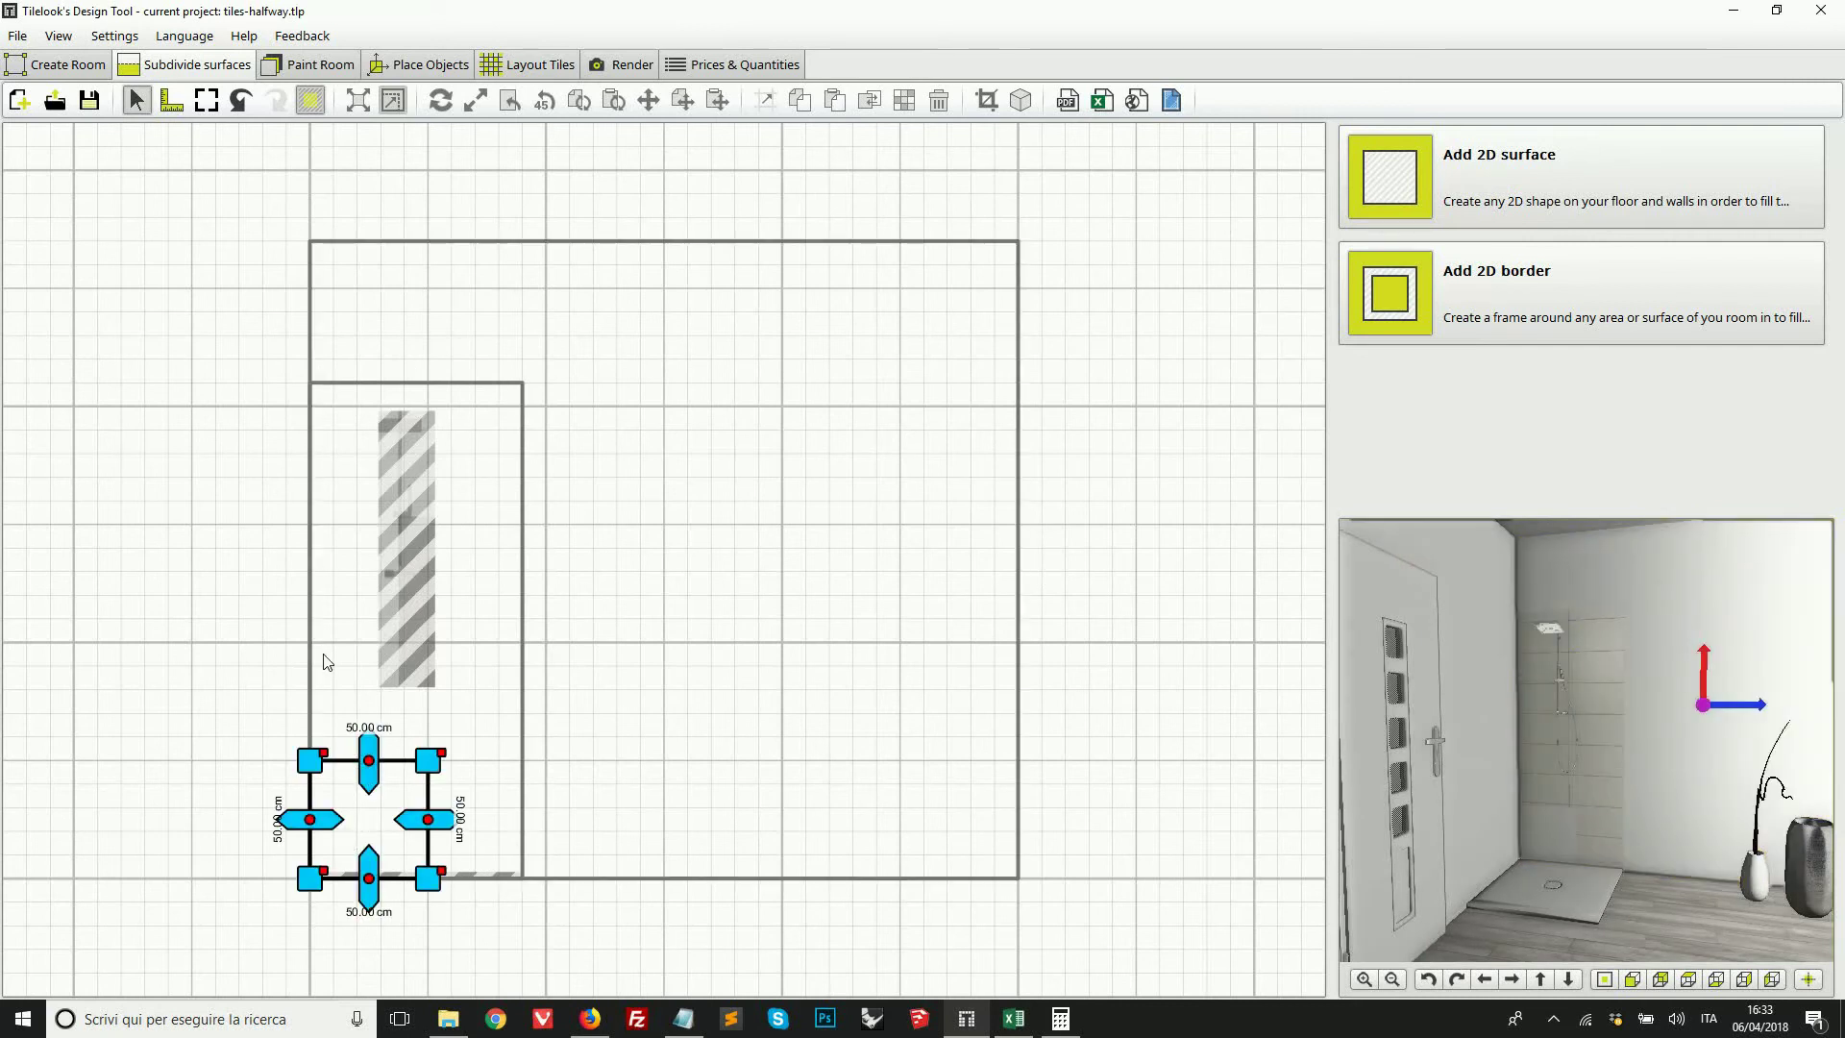
pyautogui.rightClick(331, 816)
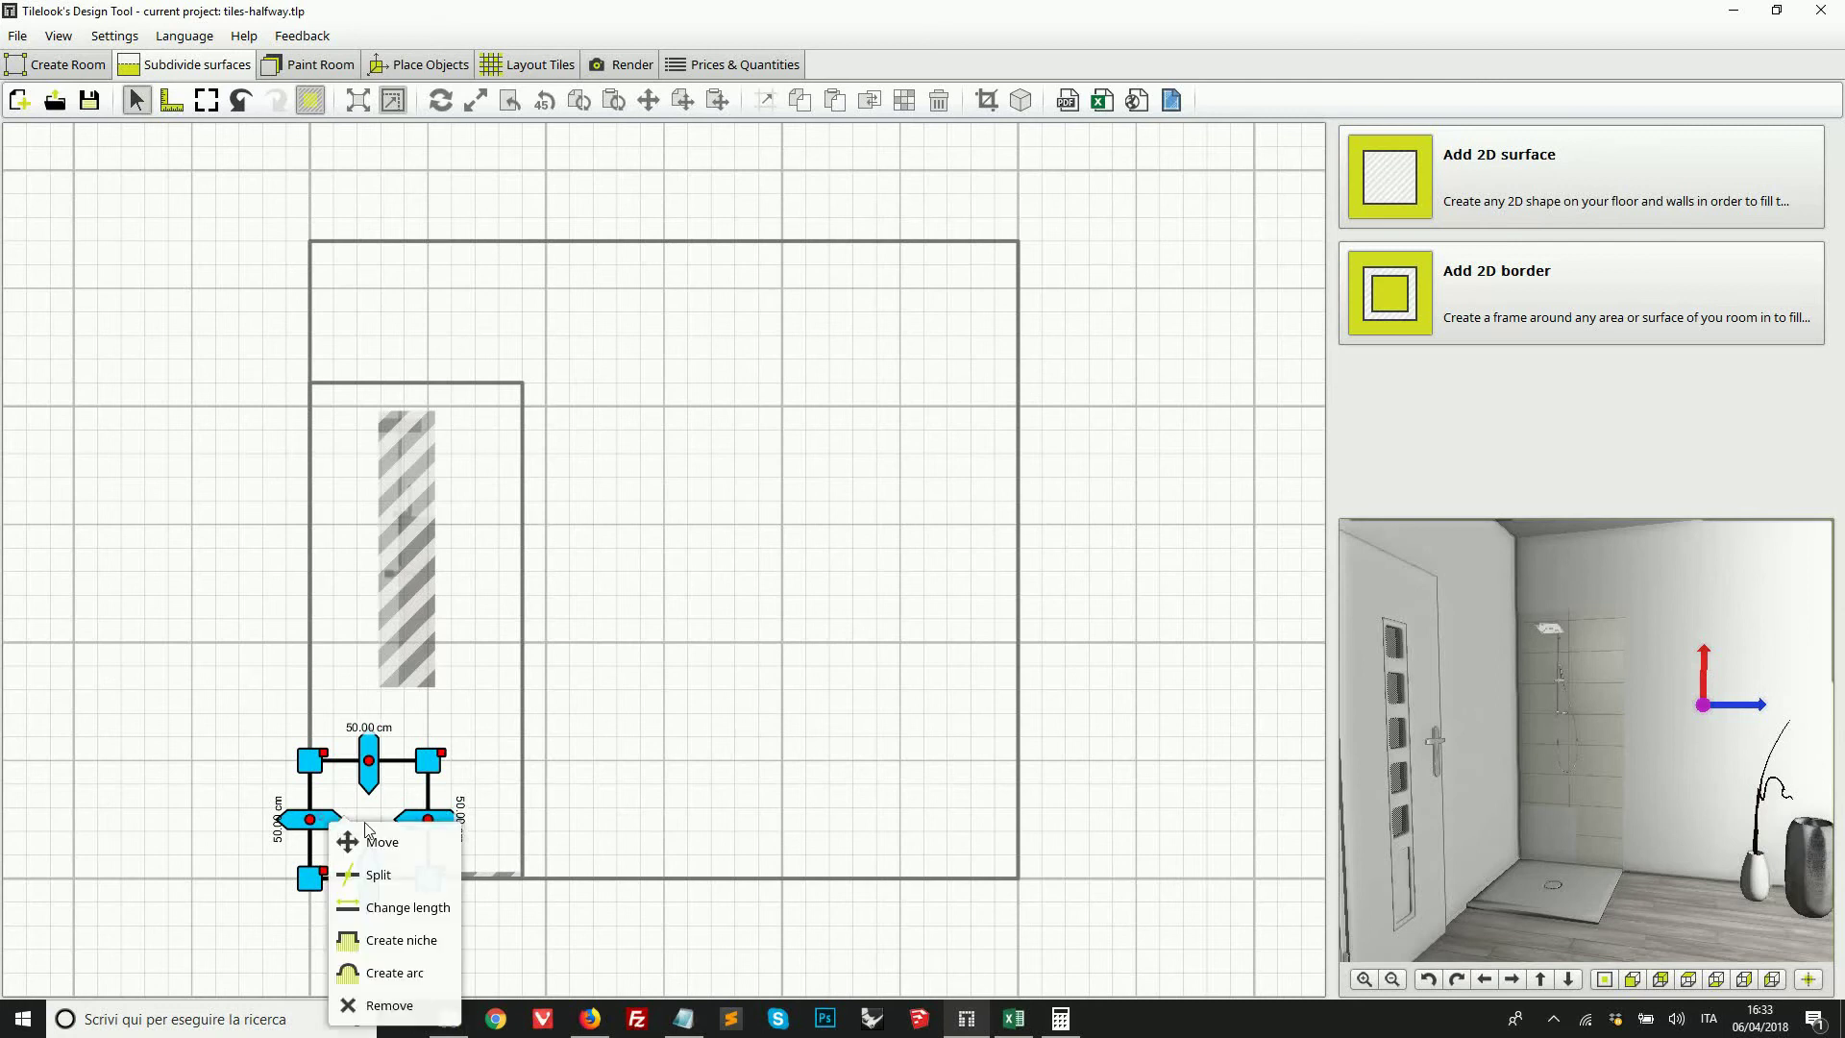
pyautogui.click(331, 816)
pyautogui.moveTo(330, 817); pyautogui.dragTo(466, 825)
pyautogui.moveTo(416, 760); pyautogui.dragTo(417, 383)
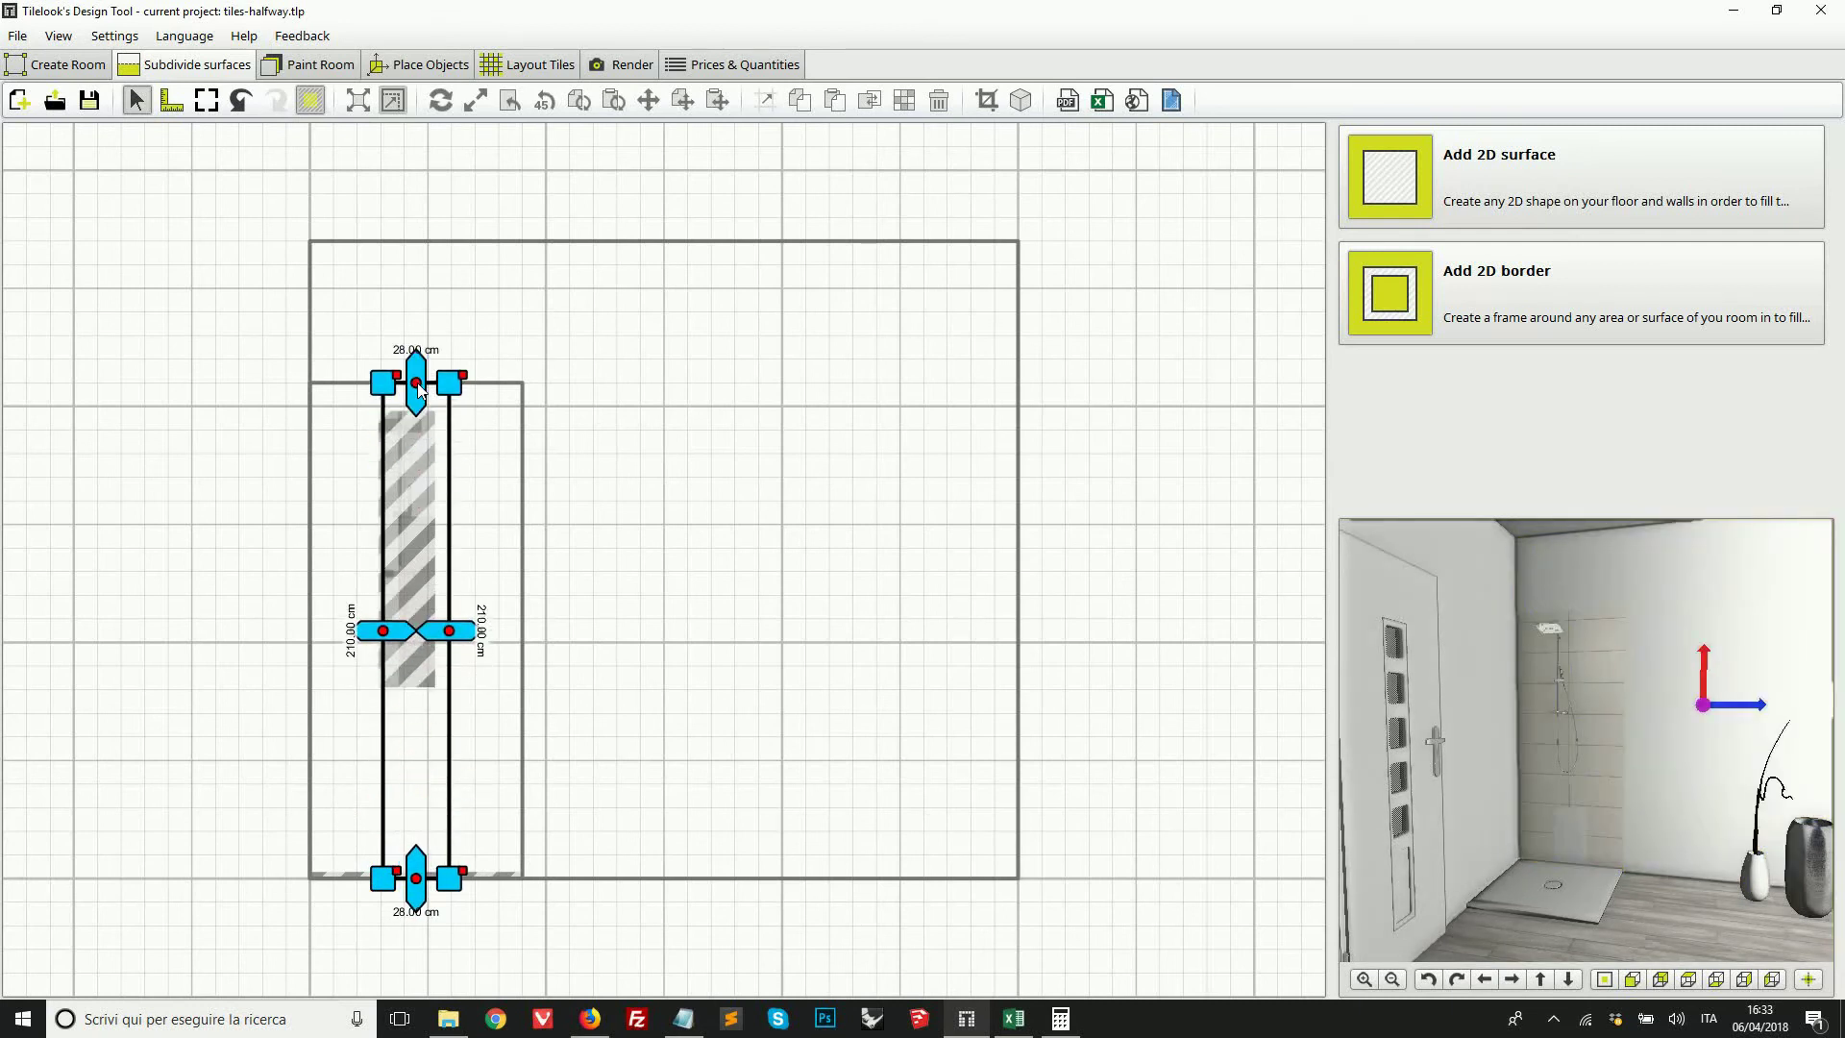
# Step: Cover the 28 cm shower strip with the teal mosaic, filling columns and rows from its base centre, and apply
pyautogui.click(554, 72)
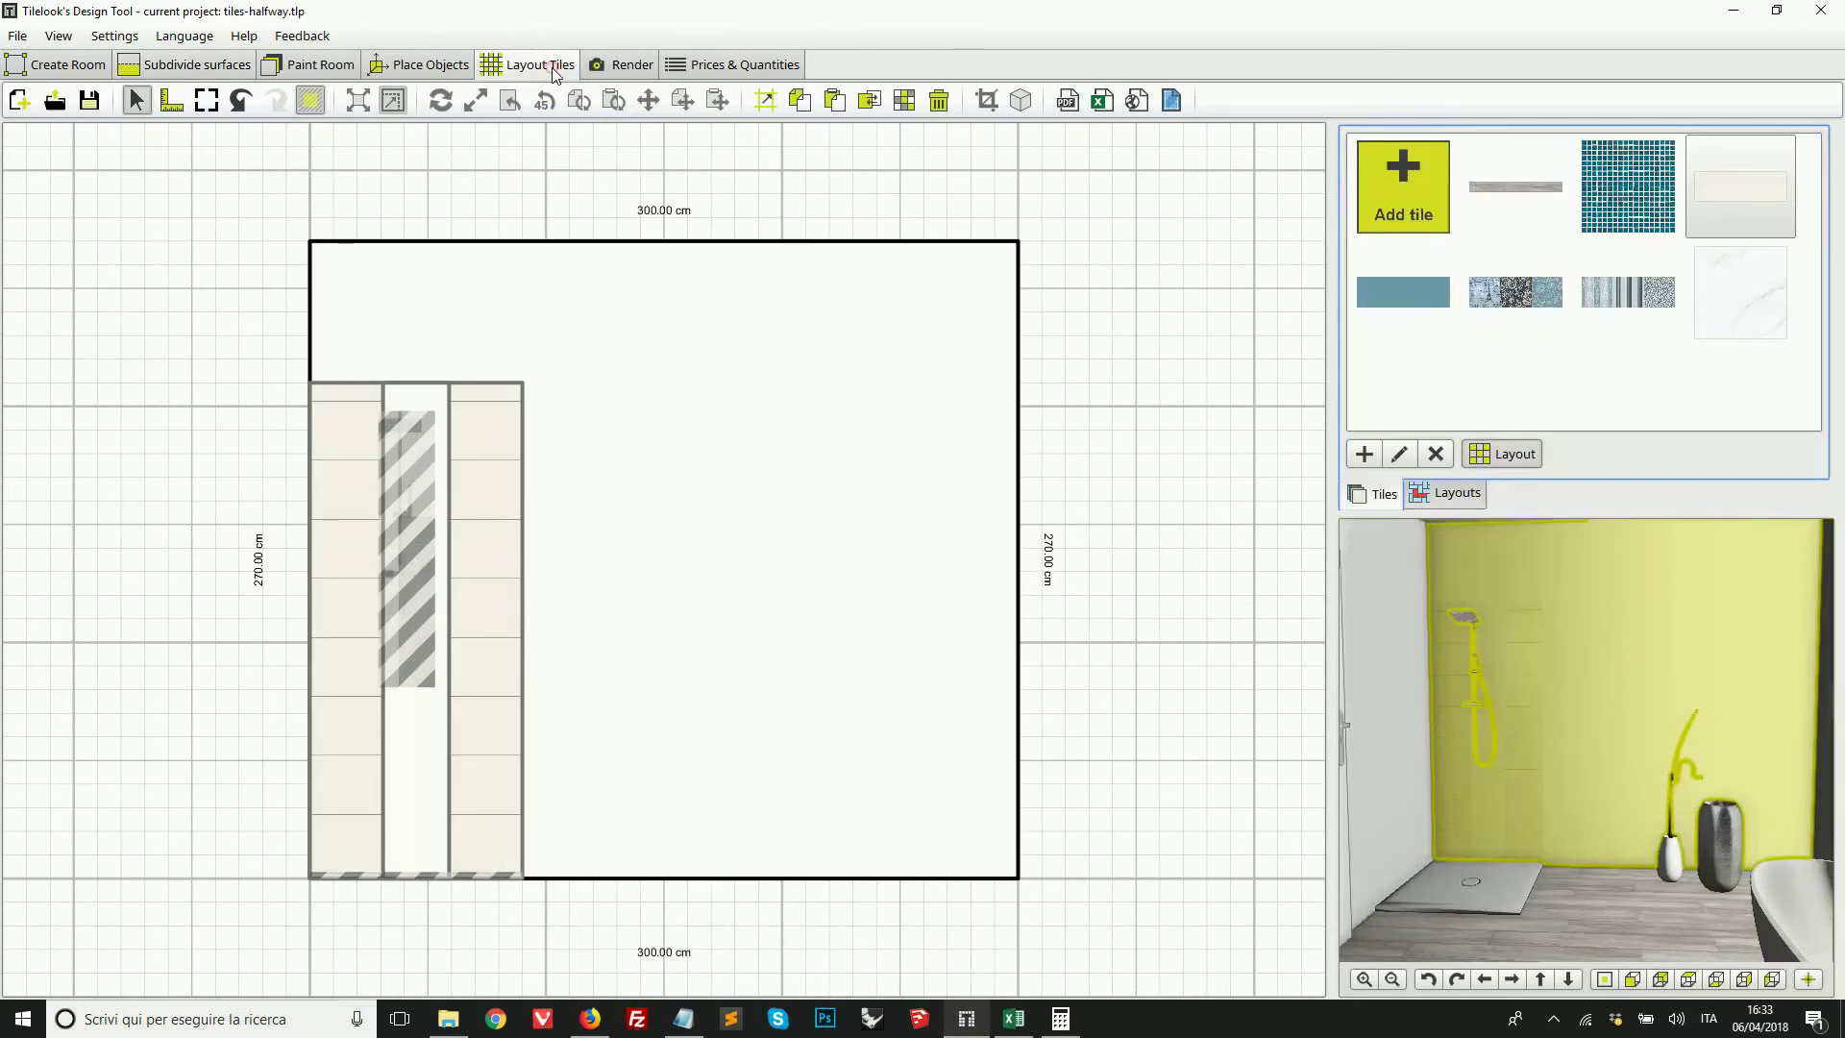
pyautogui.scroll(2, 376, 756)
pyautogui.click(390, 774)
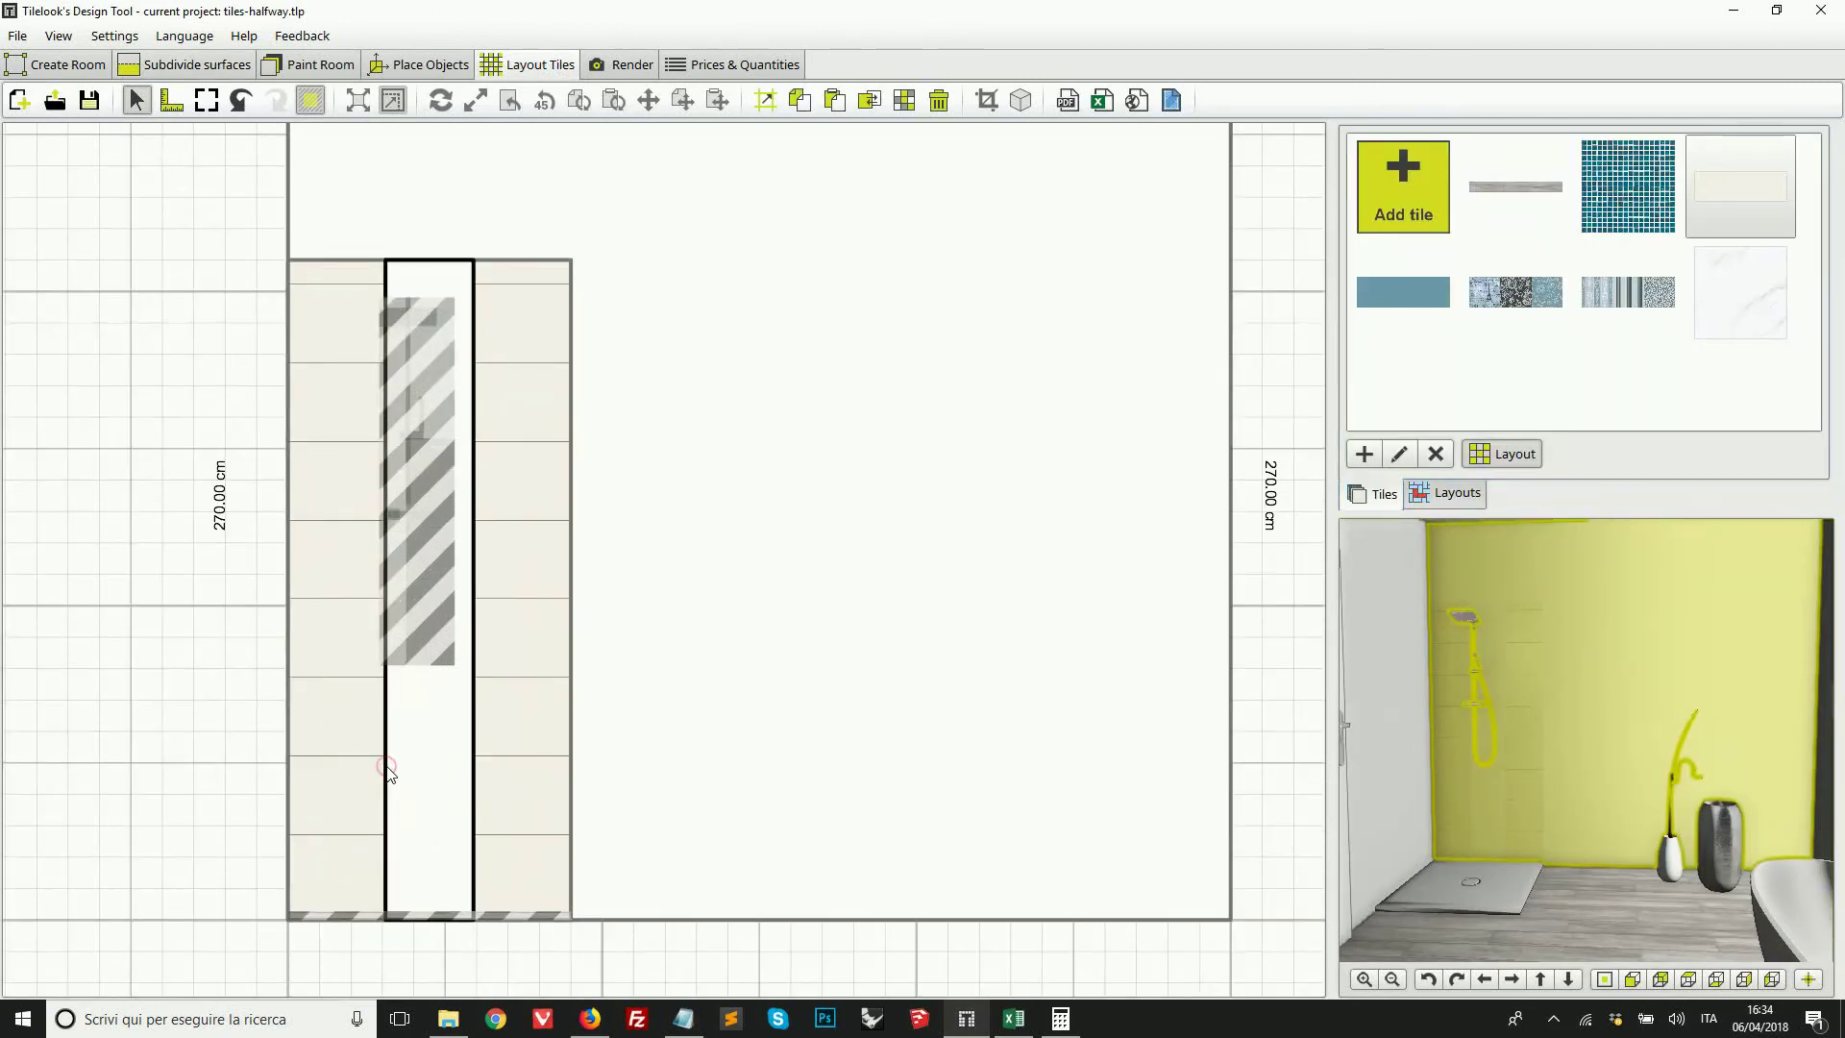
pyautogui.moveTo(1628, 185); pyautogui.dragTo(457, 783)
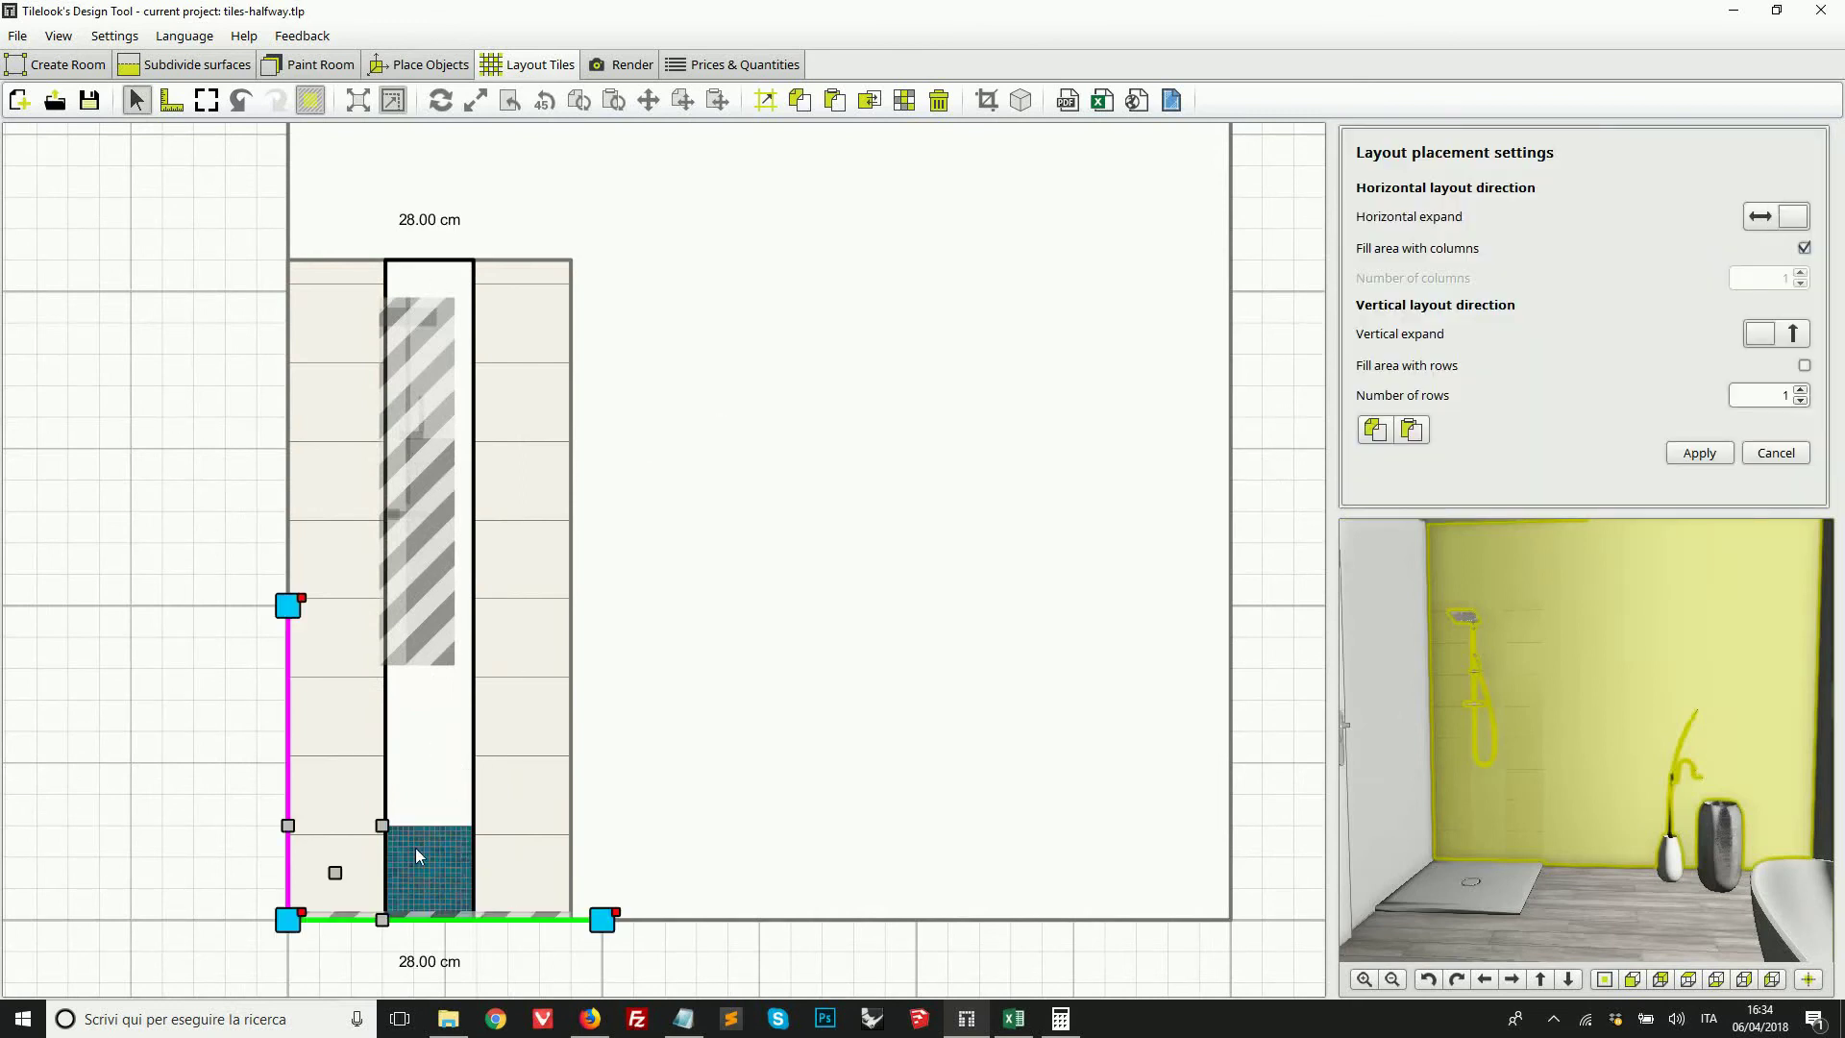
pyautogui.moveTo(288, 919); pyautogui.dragTo(430, 913)
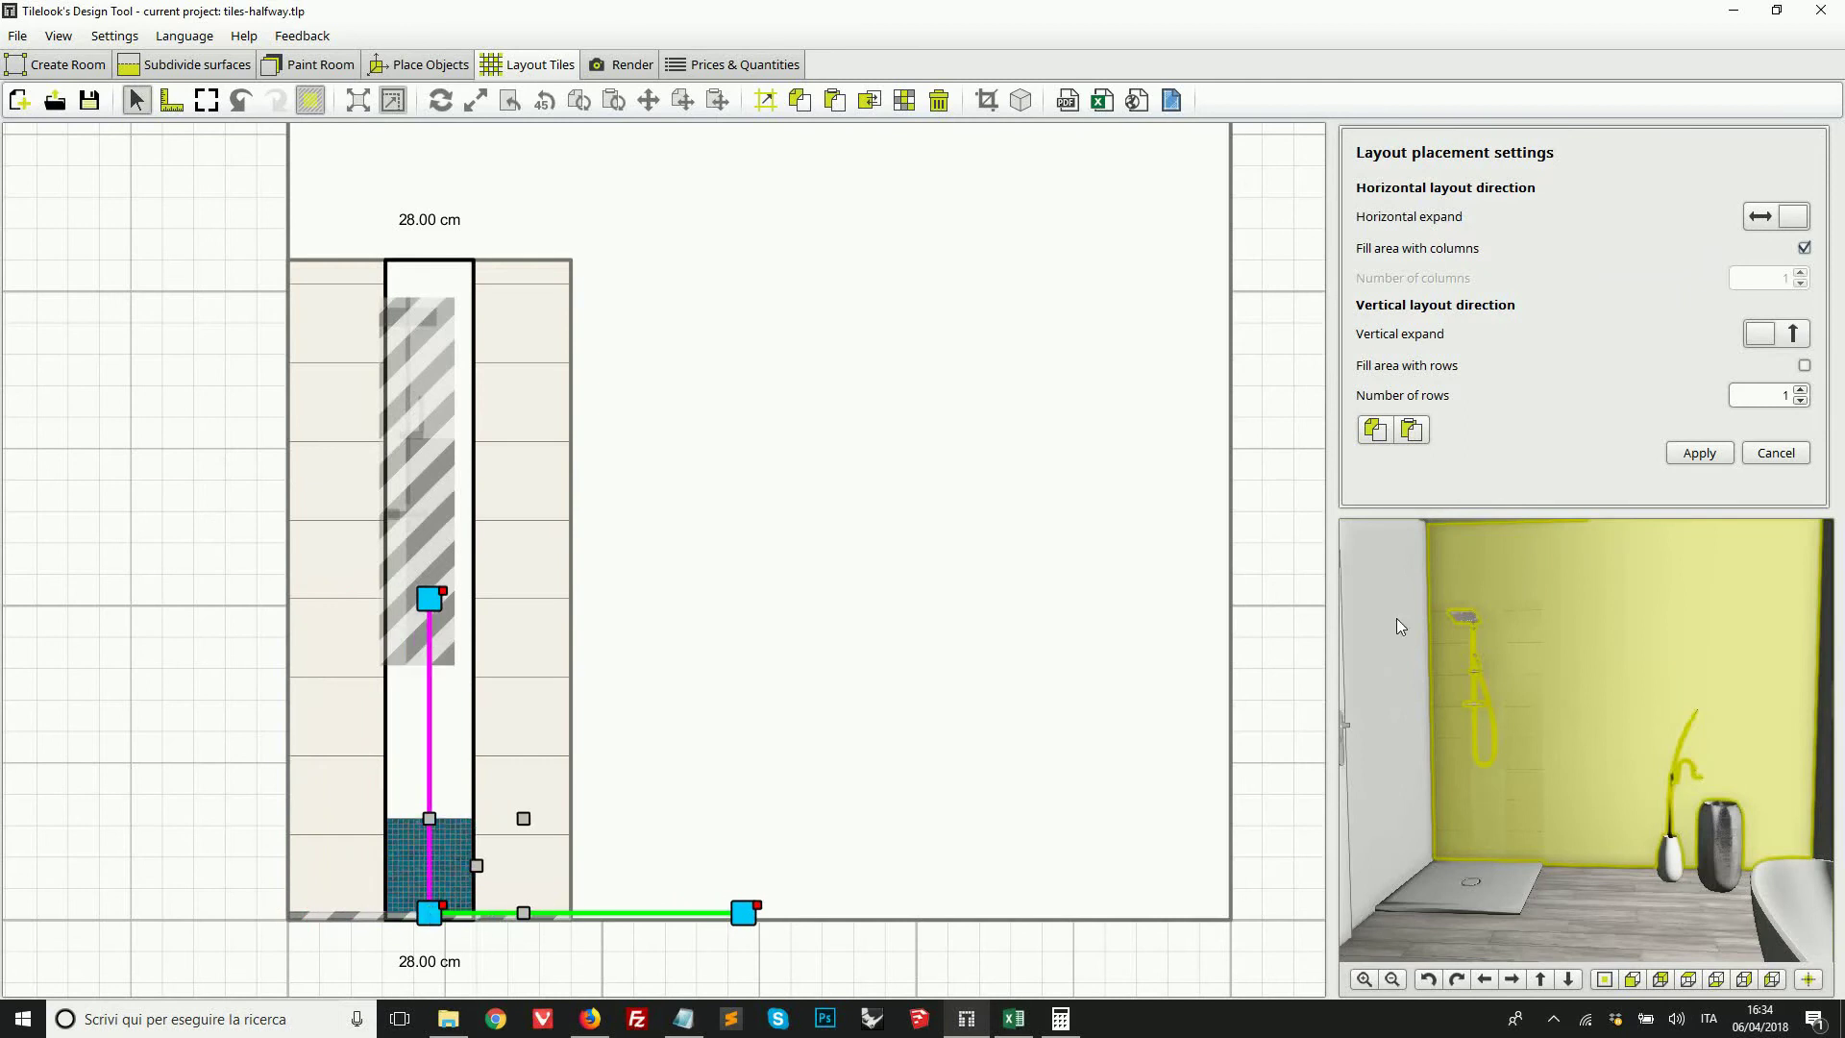
pyautogui.click(1803, 365)
pyautogui.click(1699, 452)
# Step: Use local gap settings for the wood plank floor and set the gap thickness to 5 mm
pyautogui.moveTo(1669, 521); pyautogui.dragTo(1548, 763)
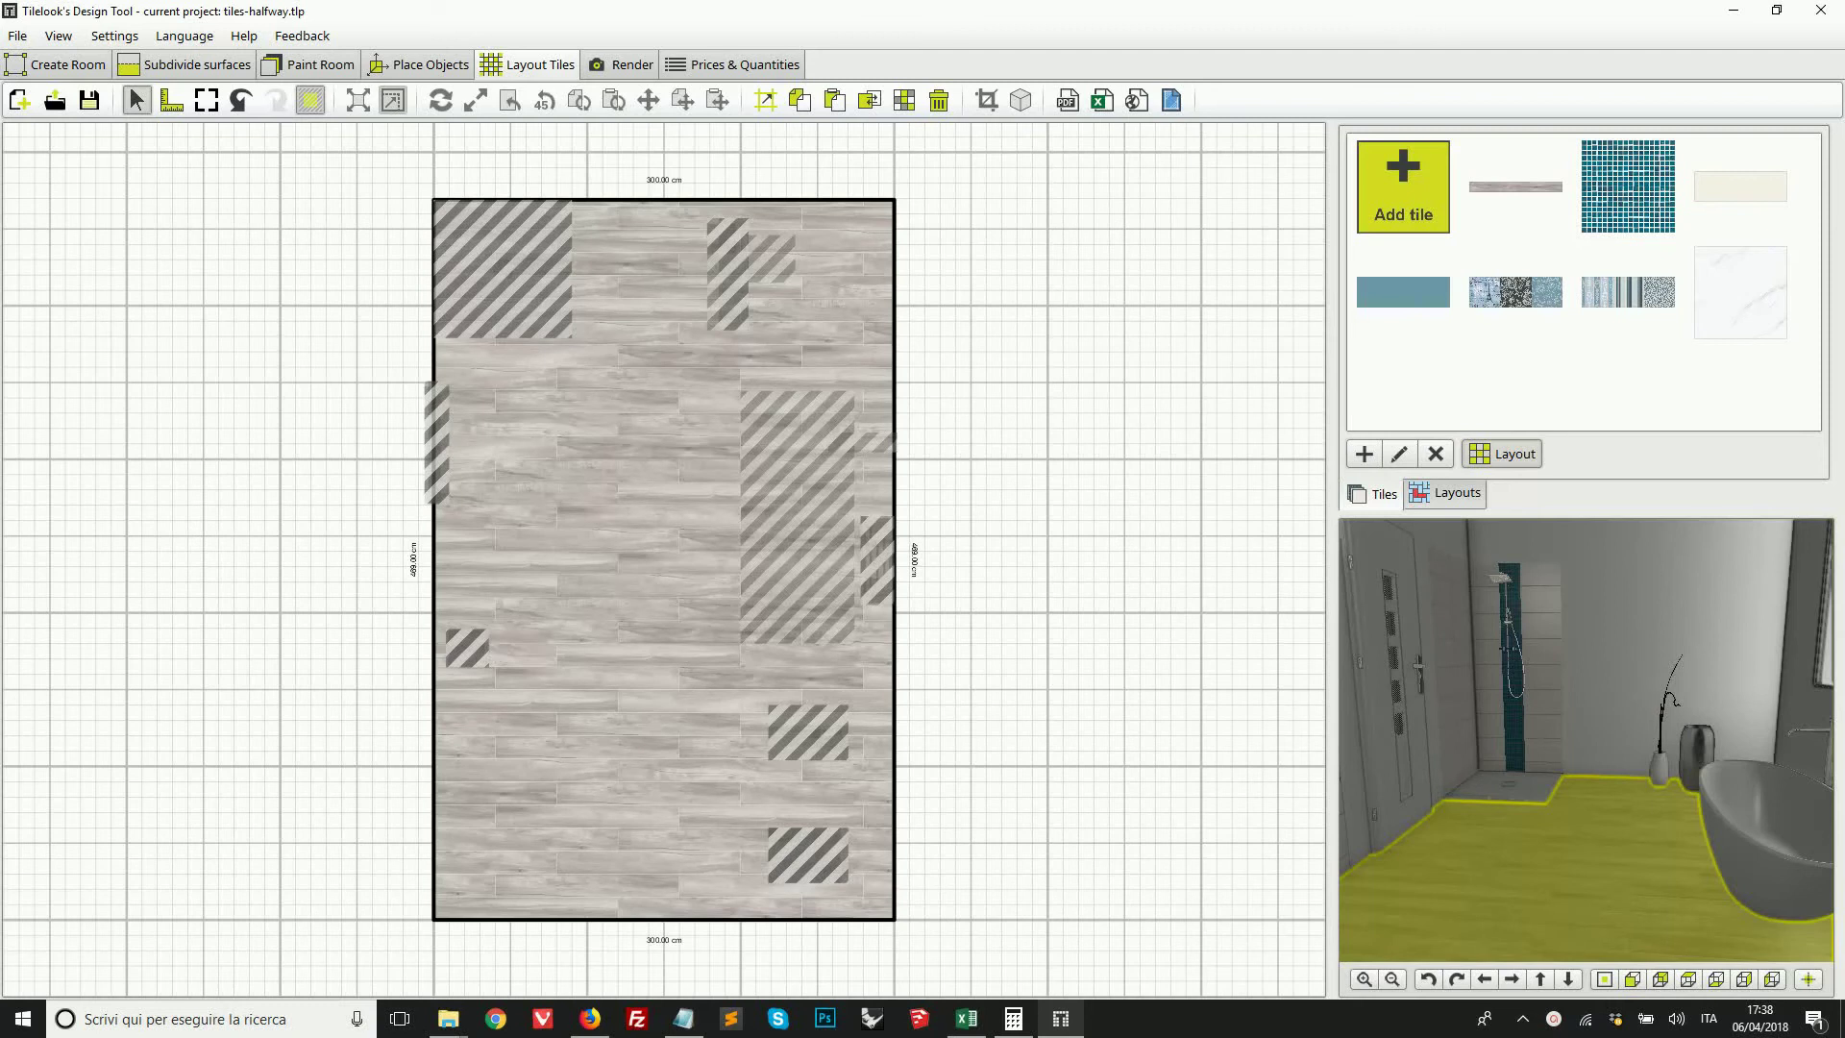
pyautogui.click(769, 111)
pyautogui.moveTo(778, 131); pyautogui.dragTo(962, 187)
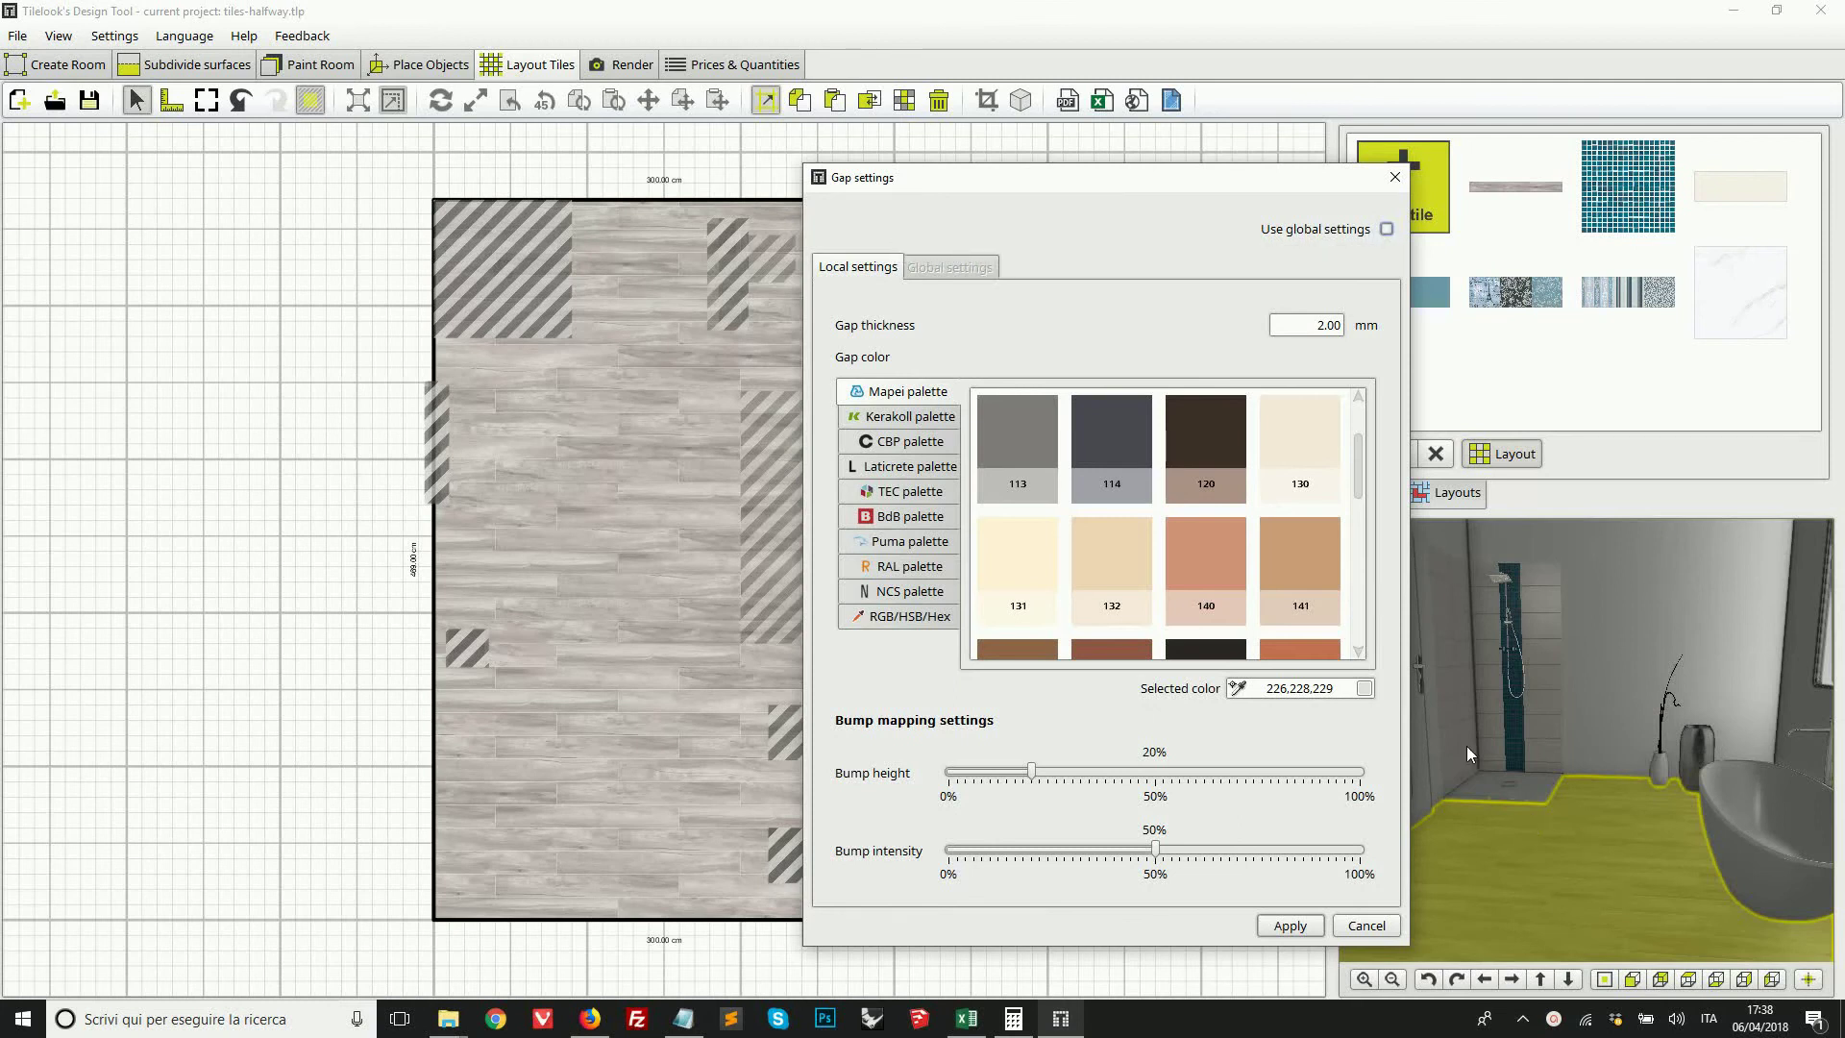
pyautogui.click(1385, 234)
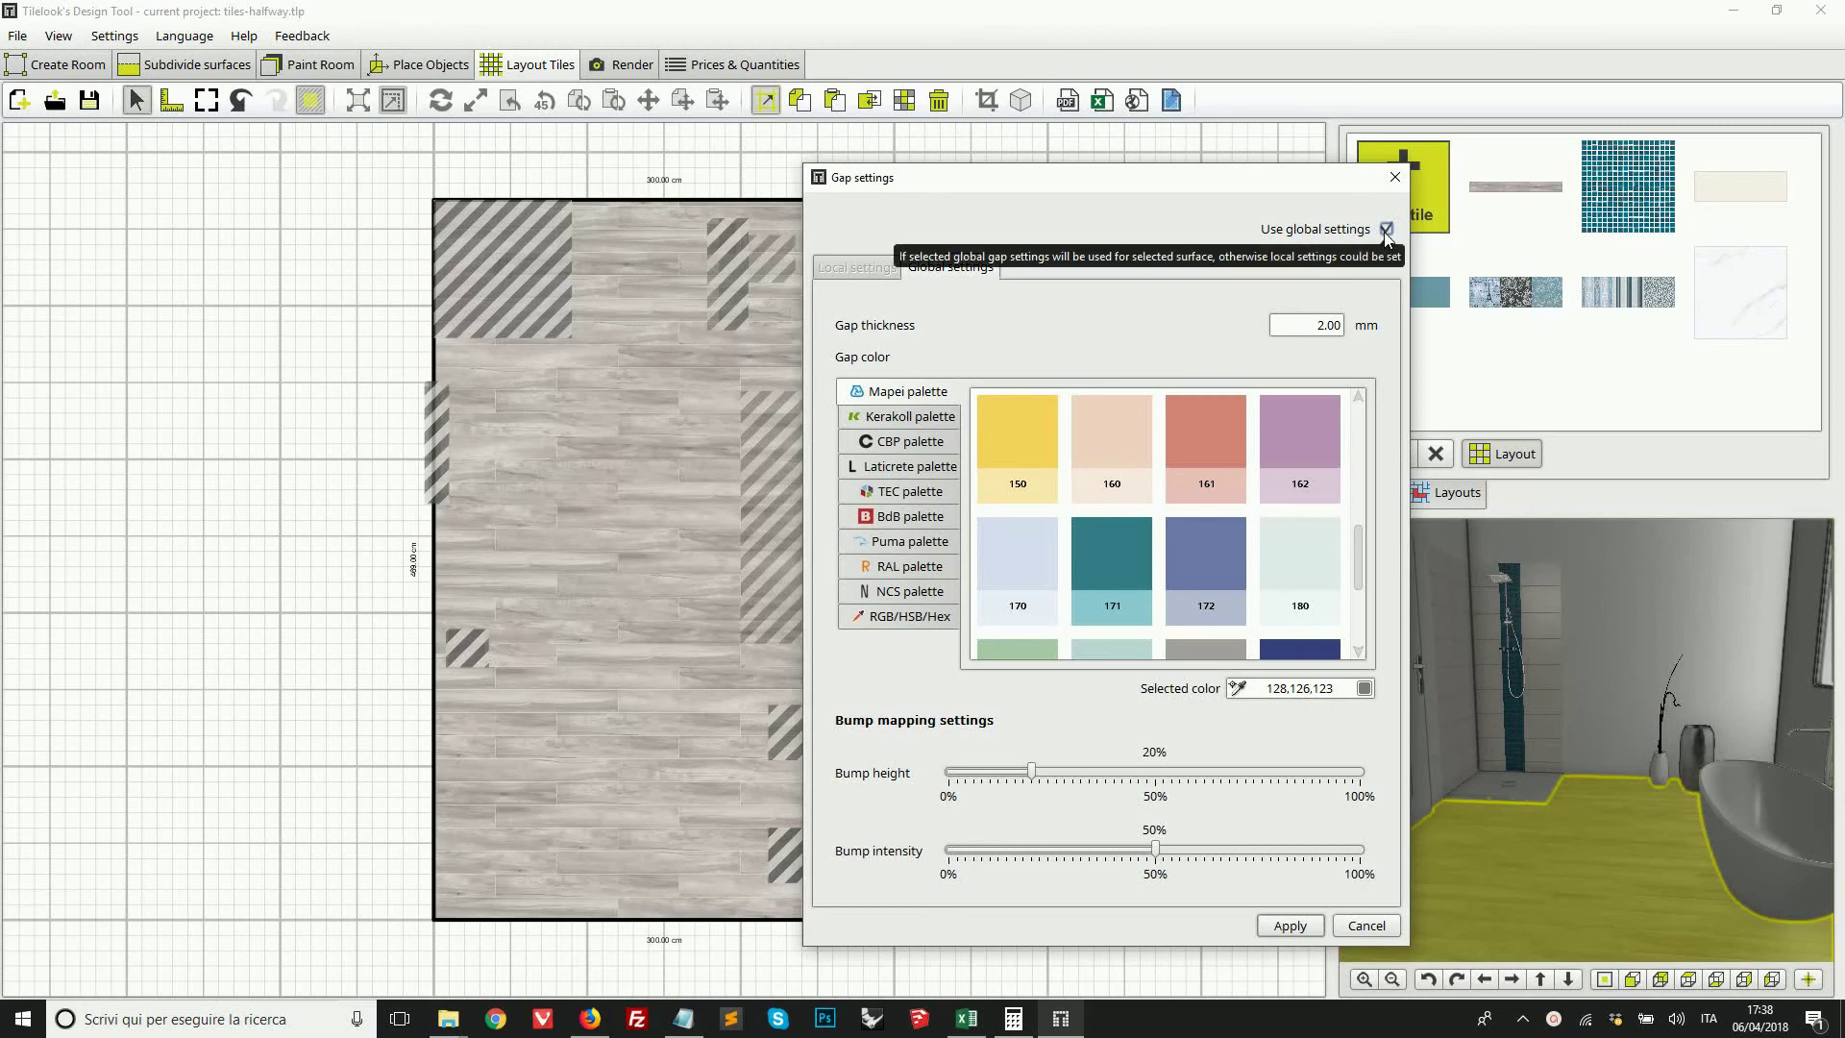
pyautogui.click(1387, 231)
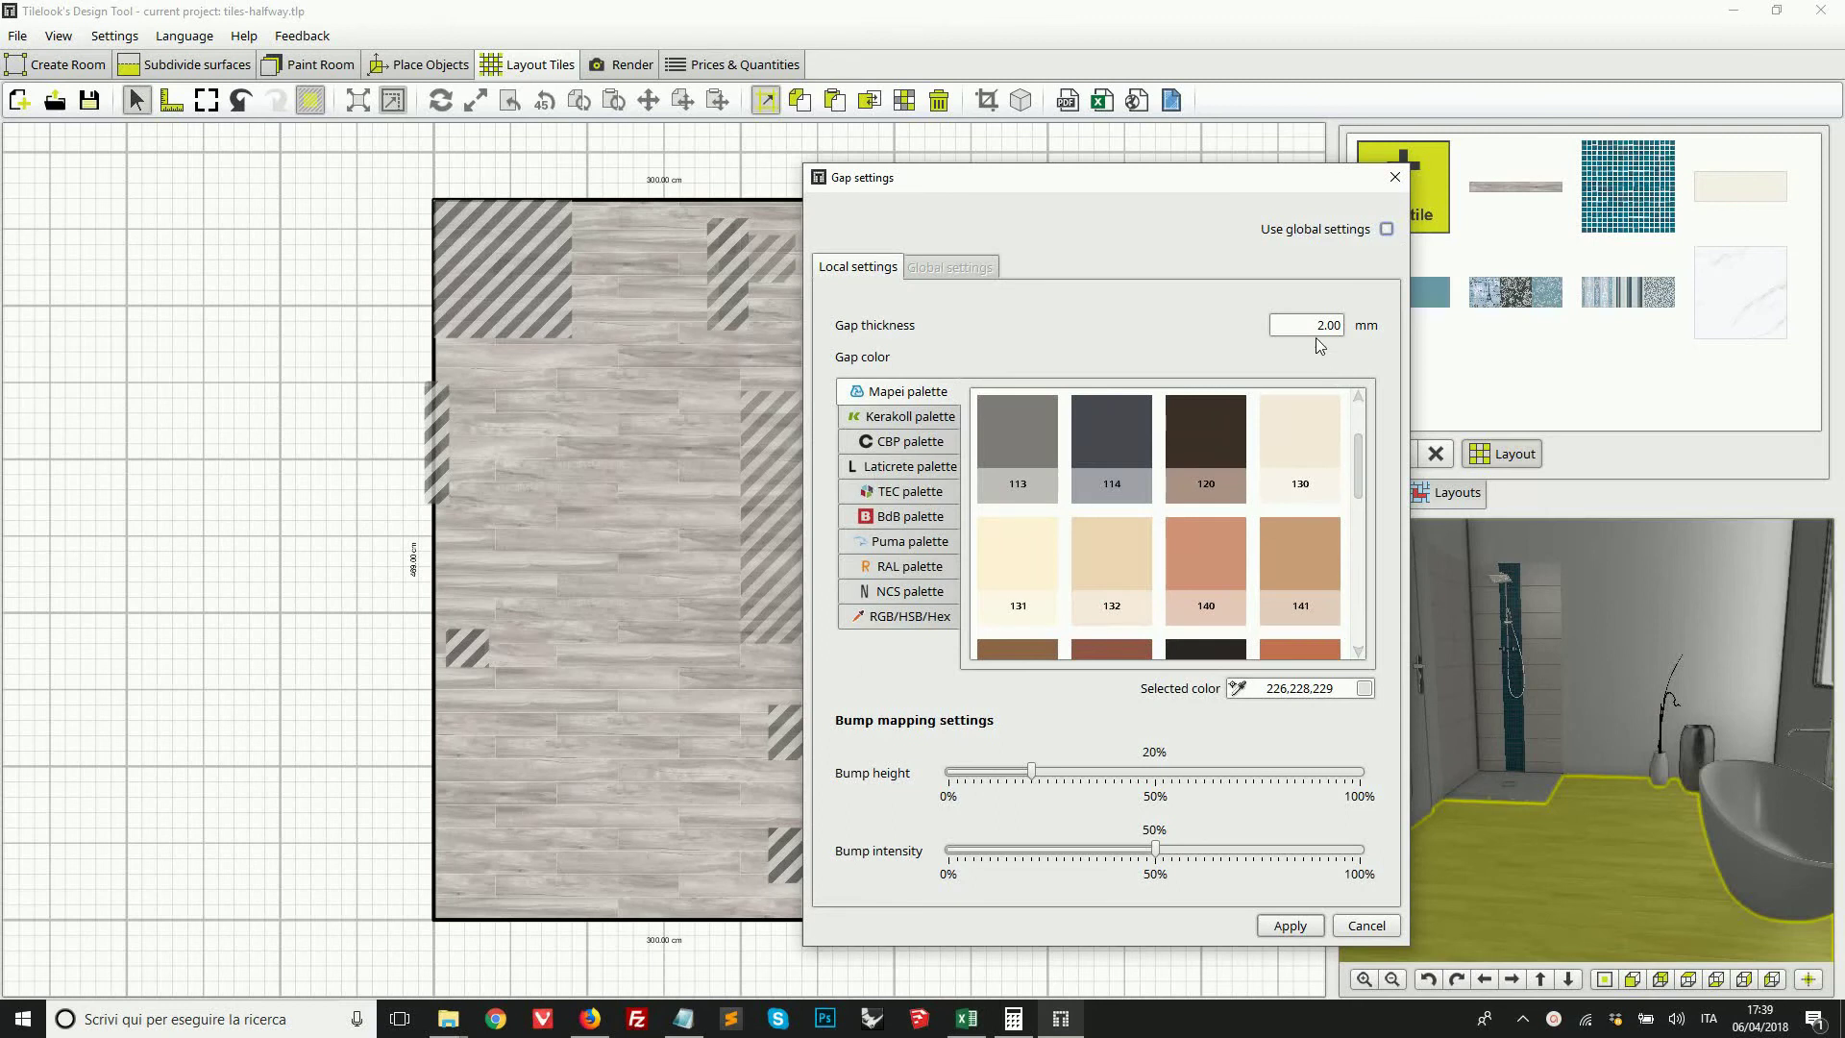
pyautogui.moveTo(1309, 327); pyautogui.dragTo(1346, 330)
pyautogui.write('5')
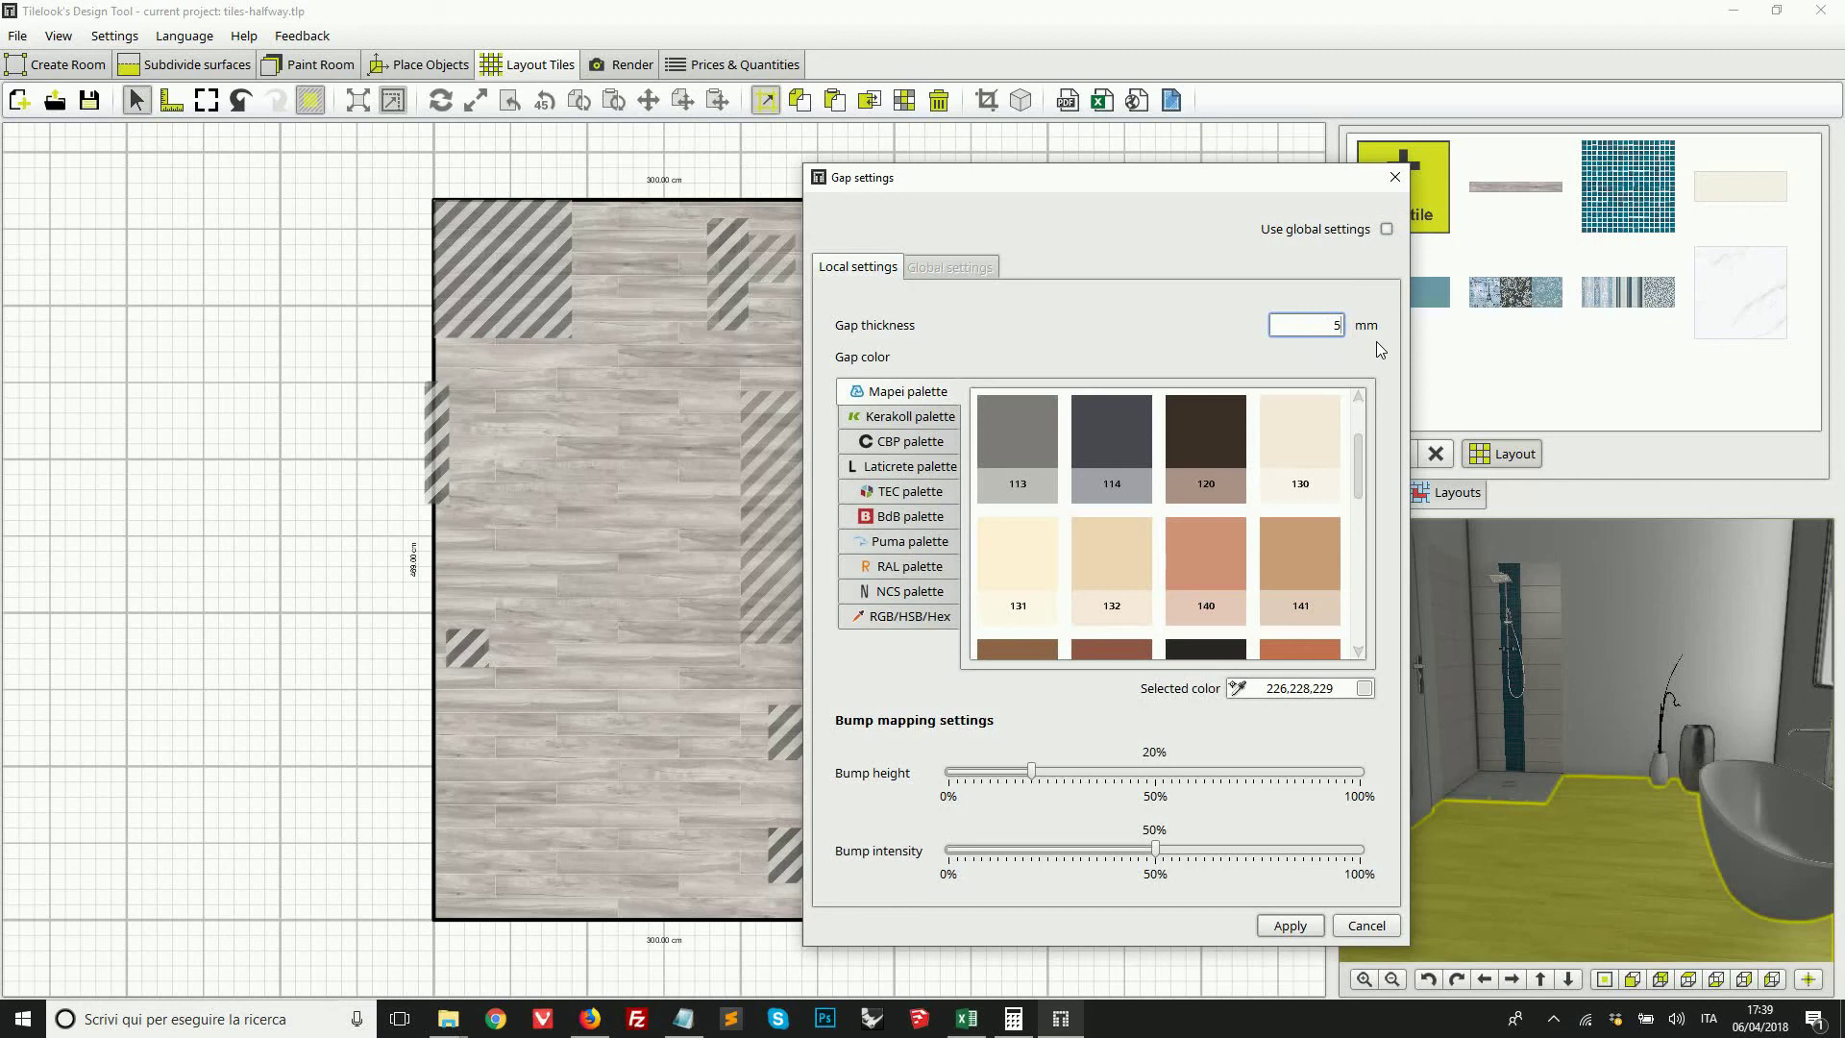
# Step: Browse the gap colors in the Mapei, Kerakoll and CBP palettes
pyautogui.scroll(-4, 1090, 515)
pyautogui.click(869, 418)
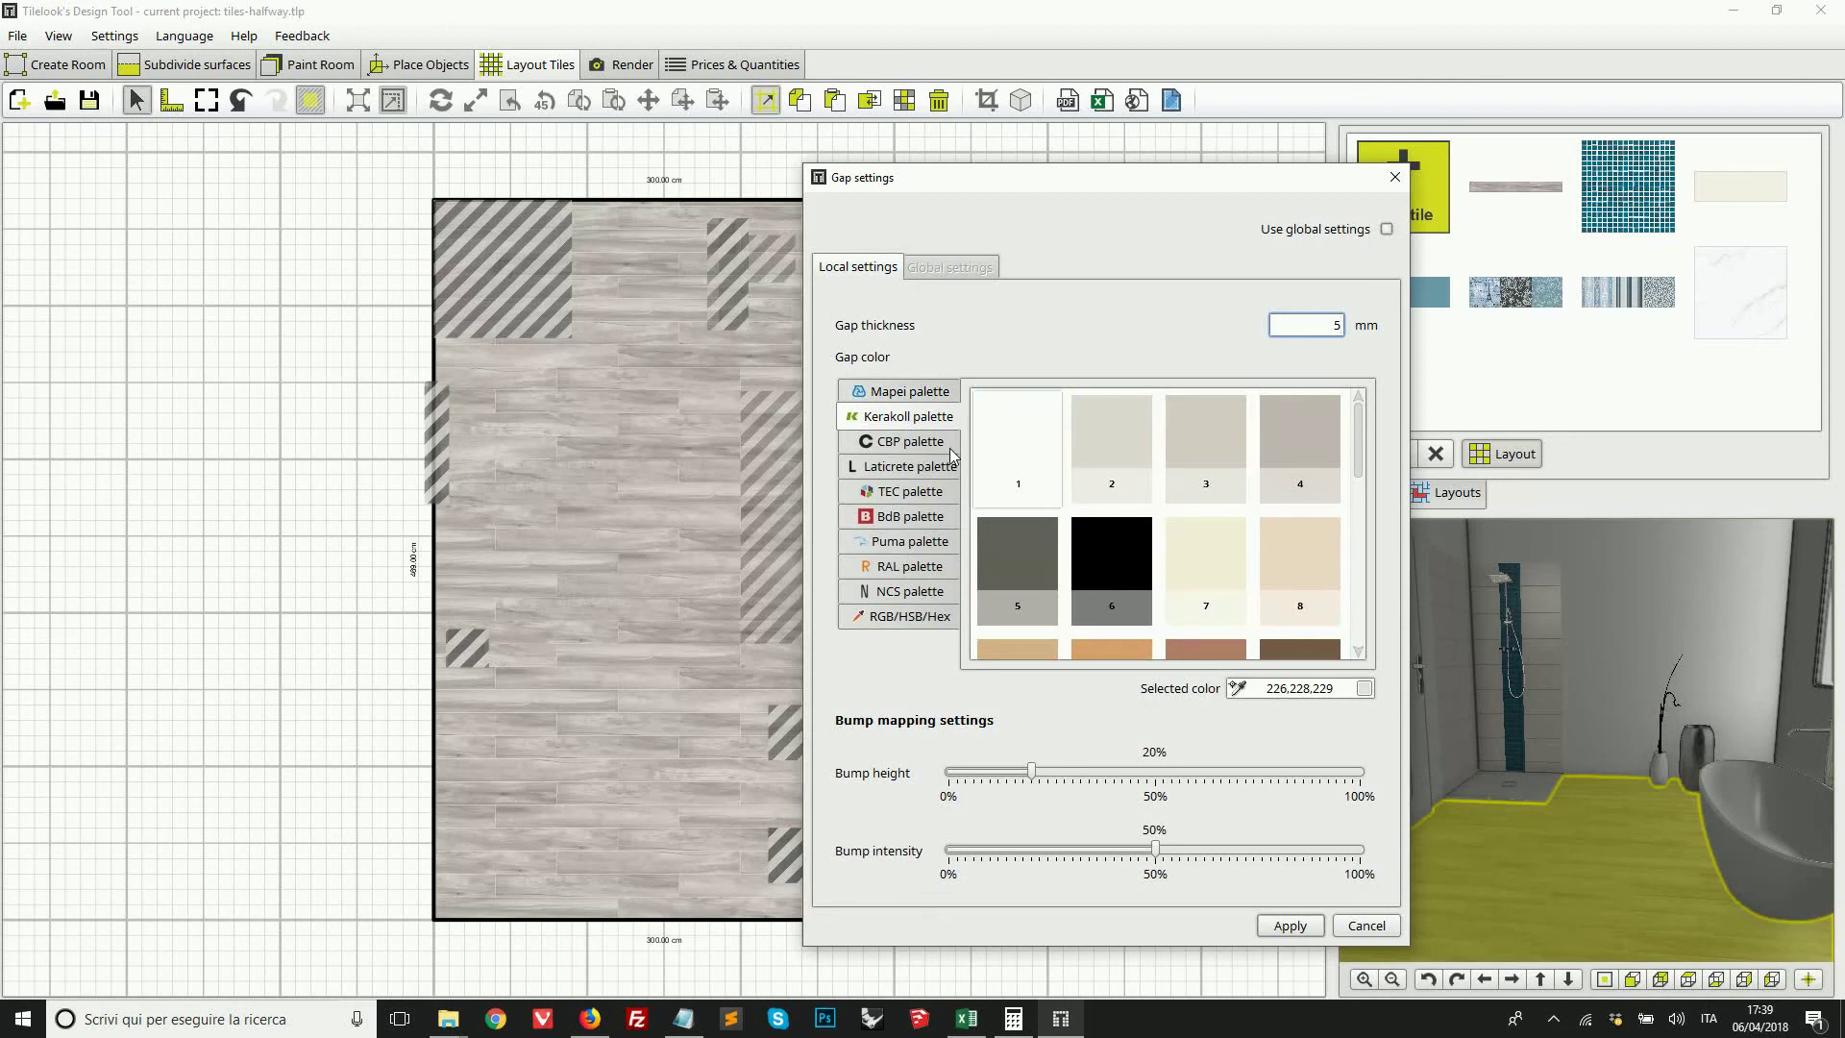
pyautogui.scroll(-5, 1083, 470)
pyautogui.click(881, 439)
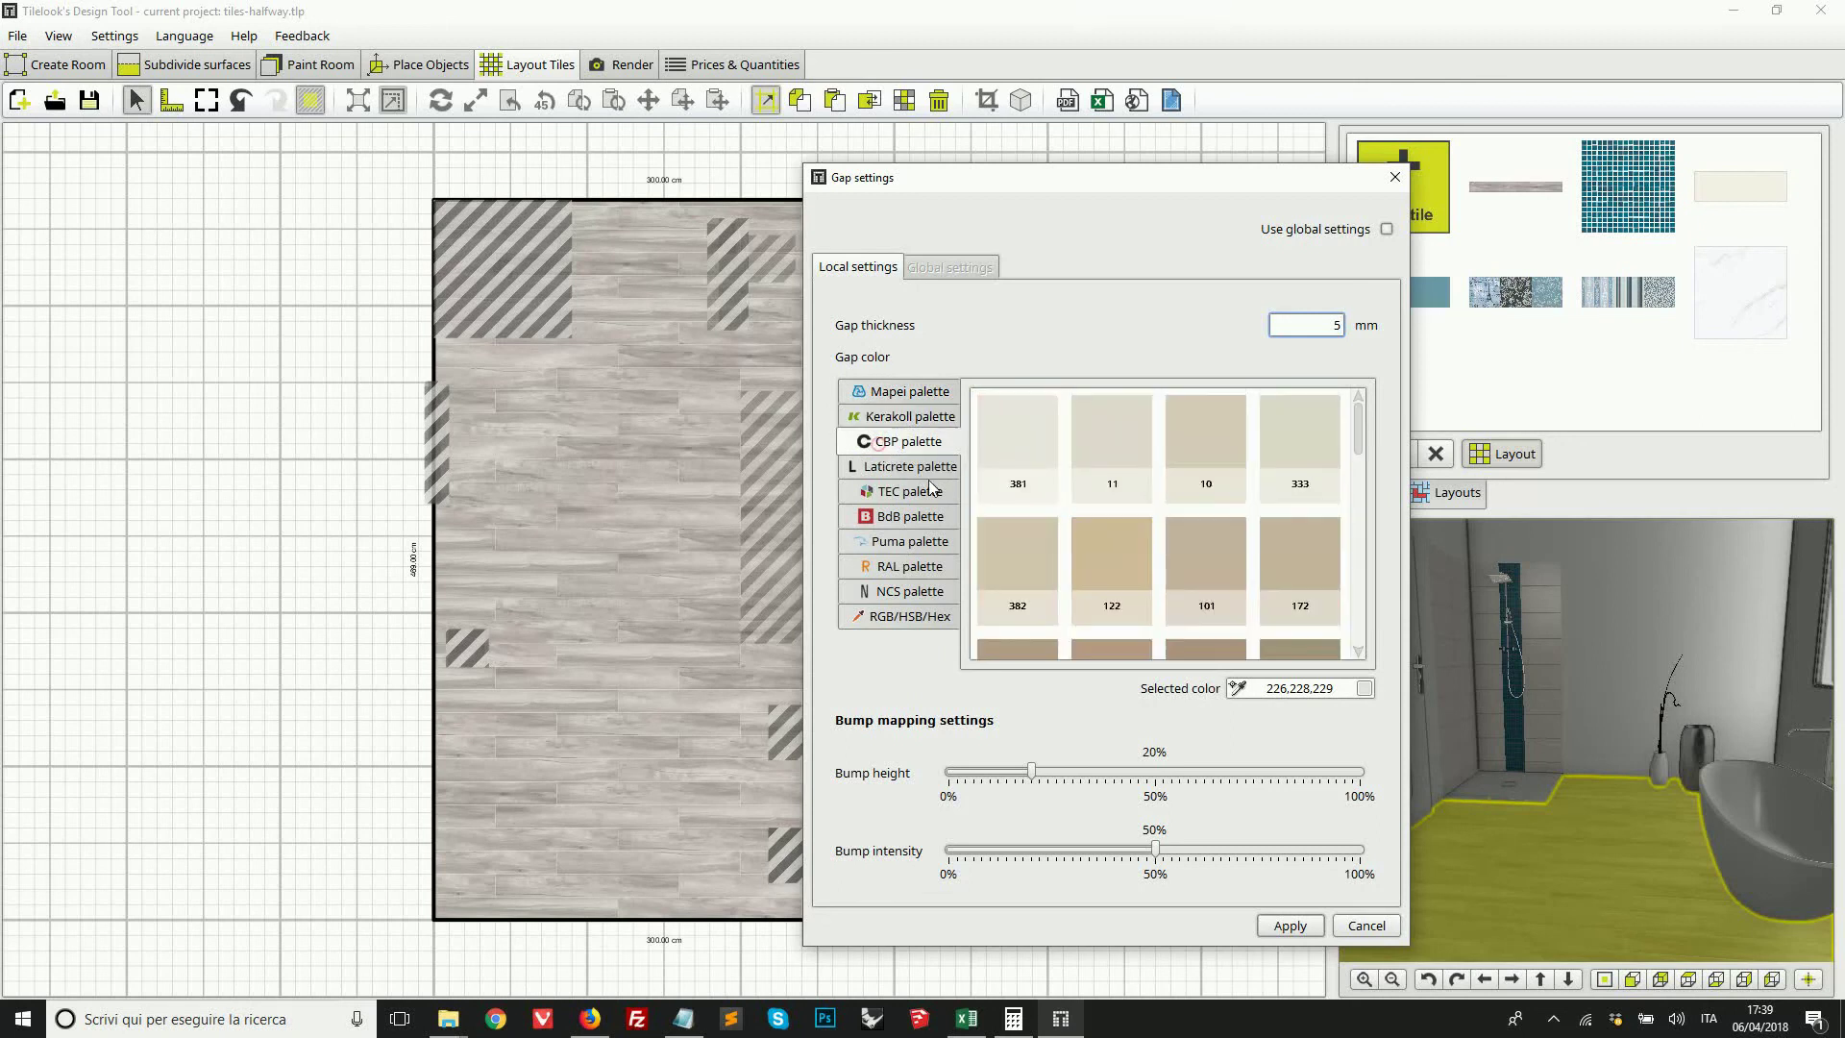
pyautogui.scroll(-2, 1068, 524)
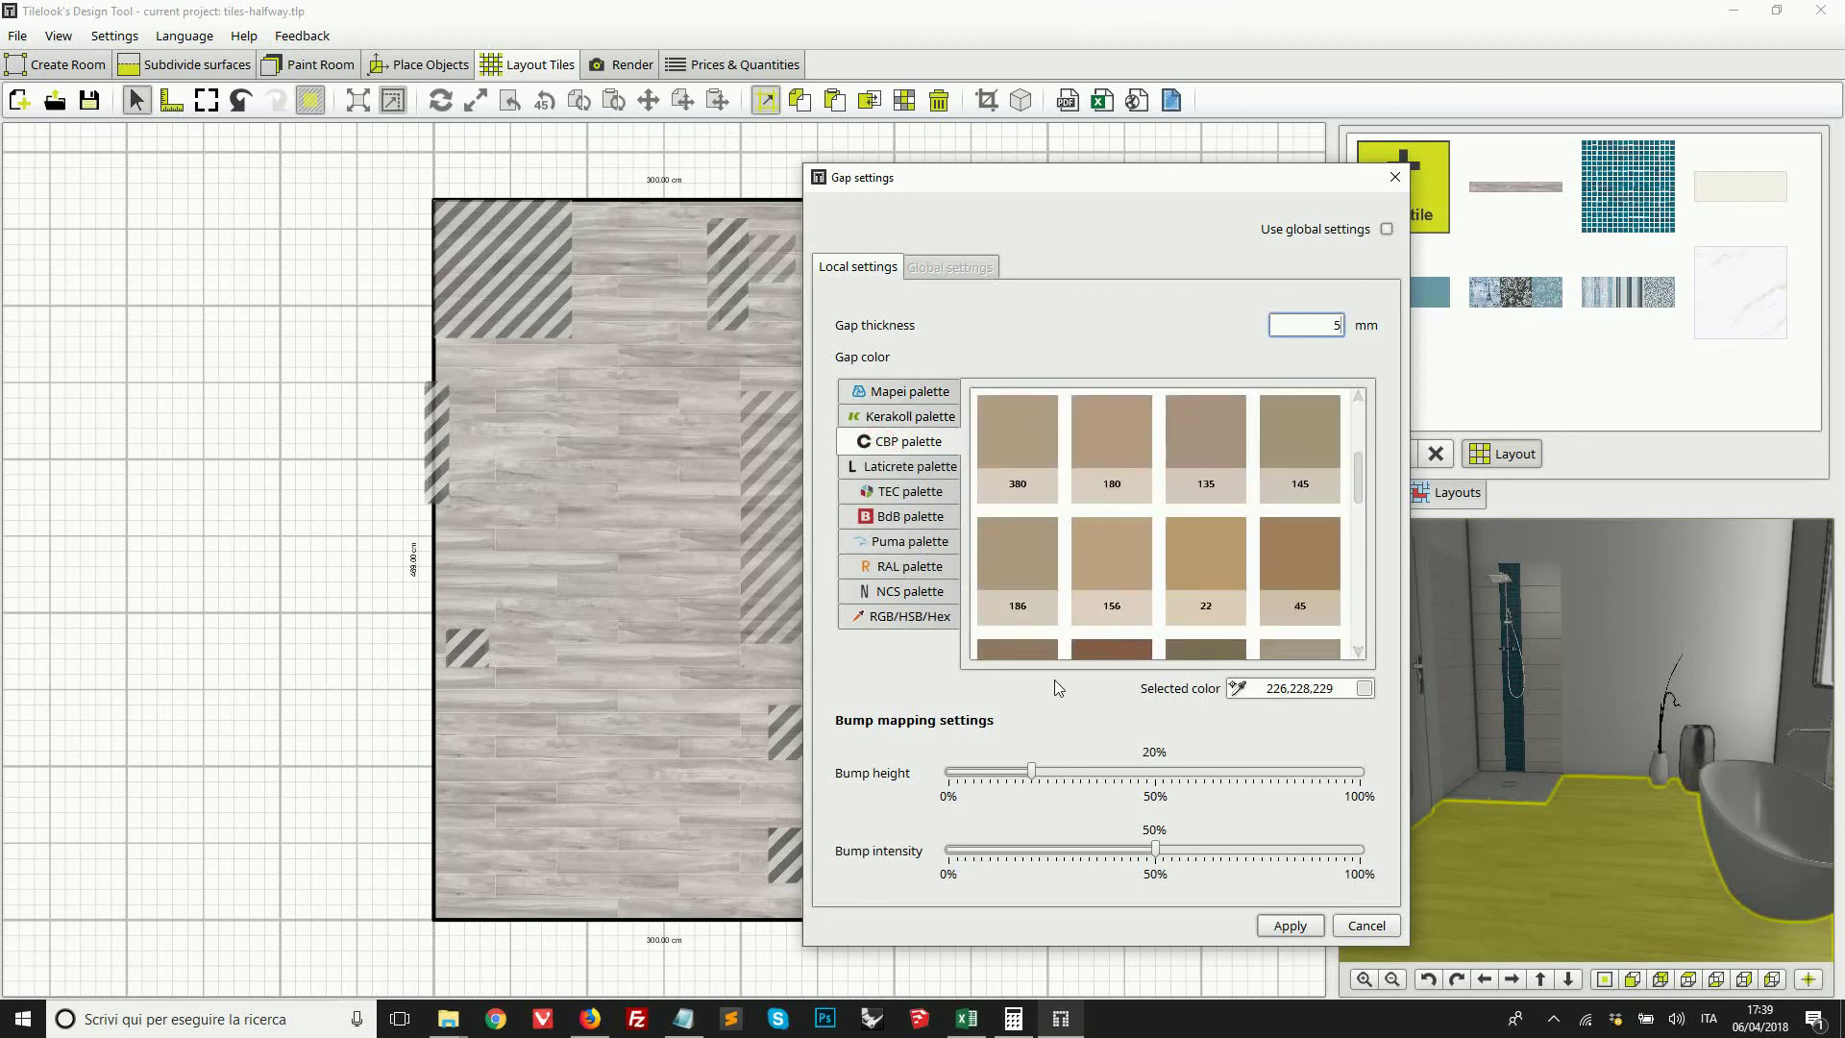
# Step: Sample the gap color 174,169,165 from the wood planks and apply the floor's local gap settings
pyautogui.click(1237, 688)
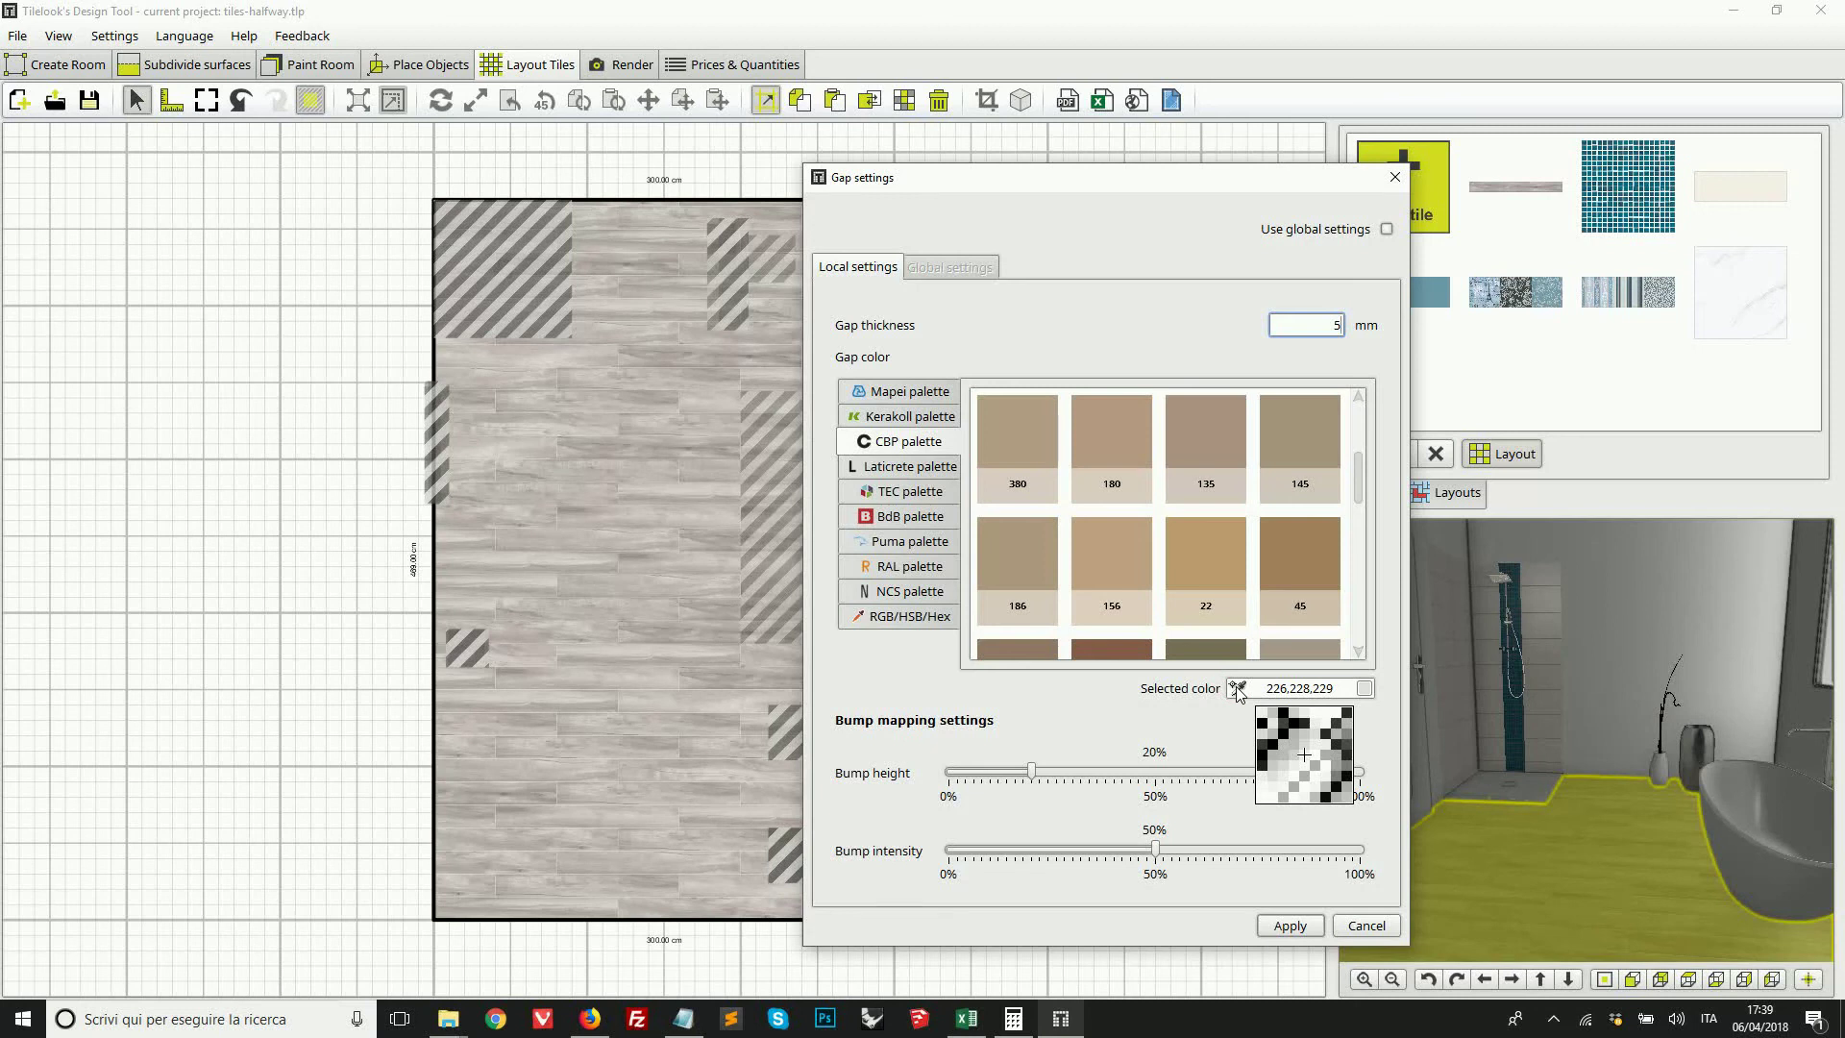
pyautogui.click(1235, 692)
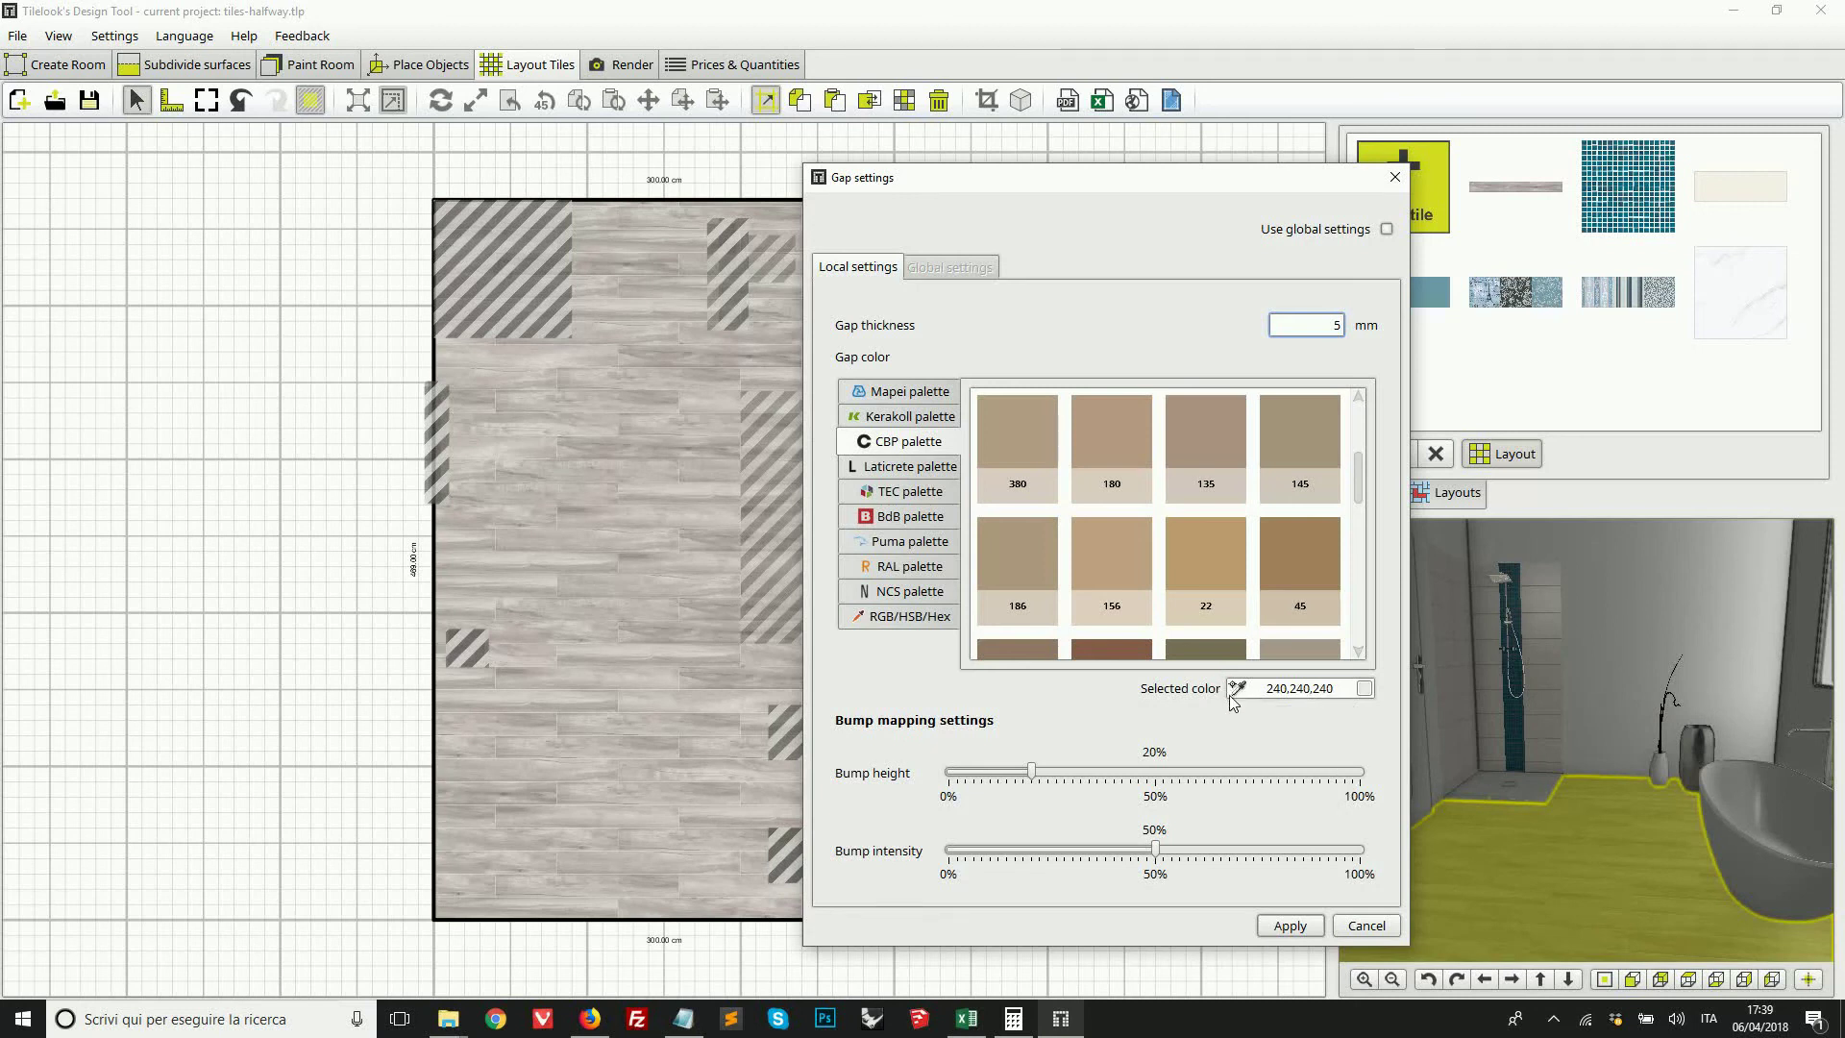
pyautogui.click(1237, 690)
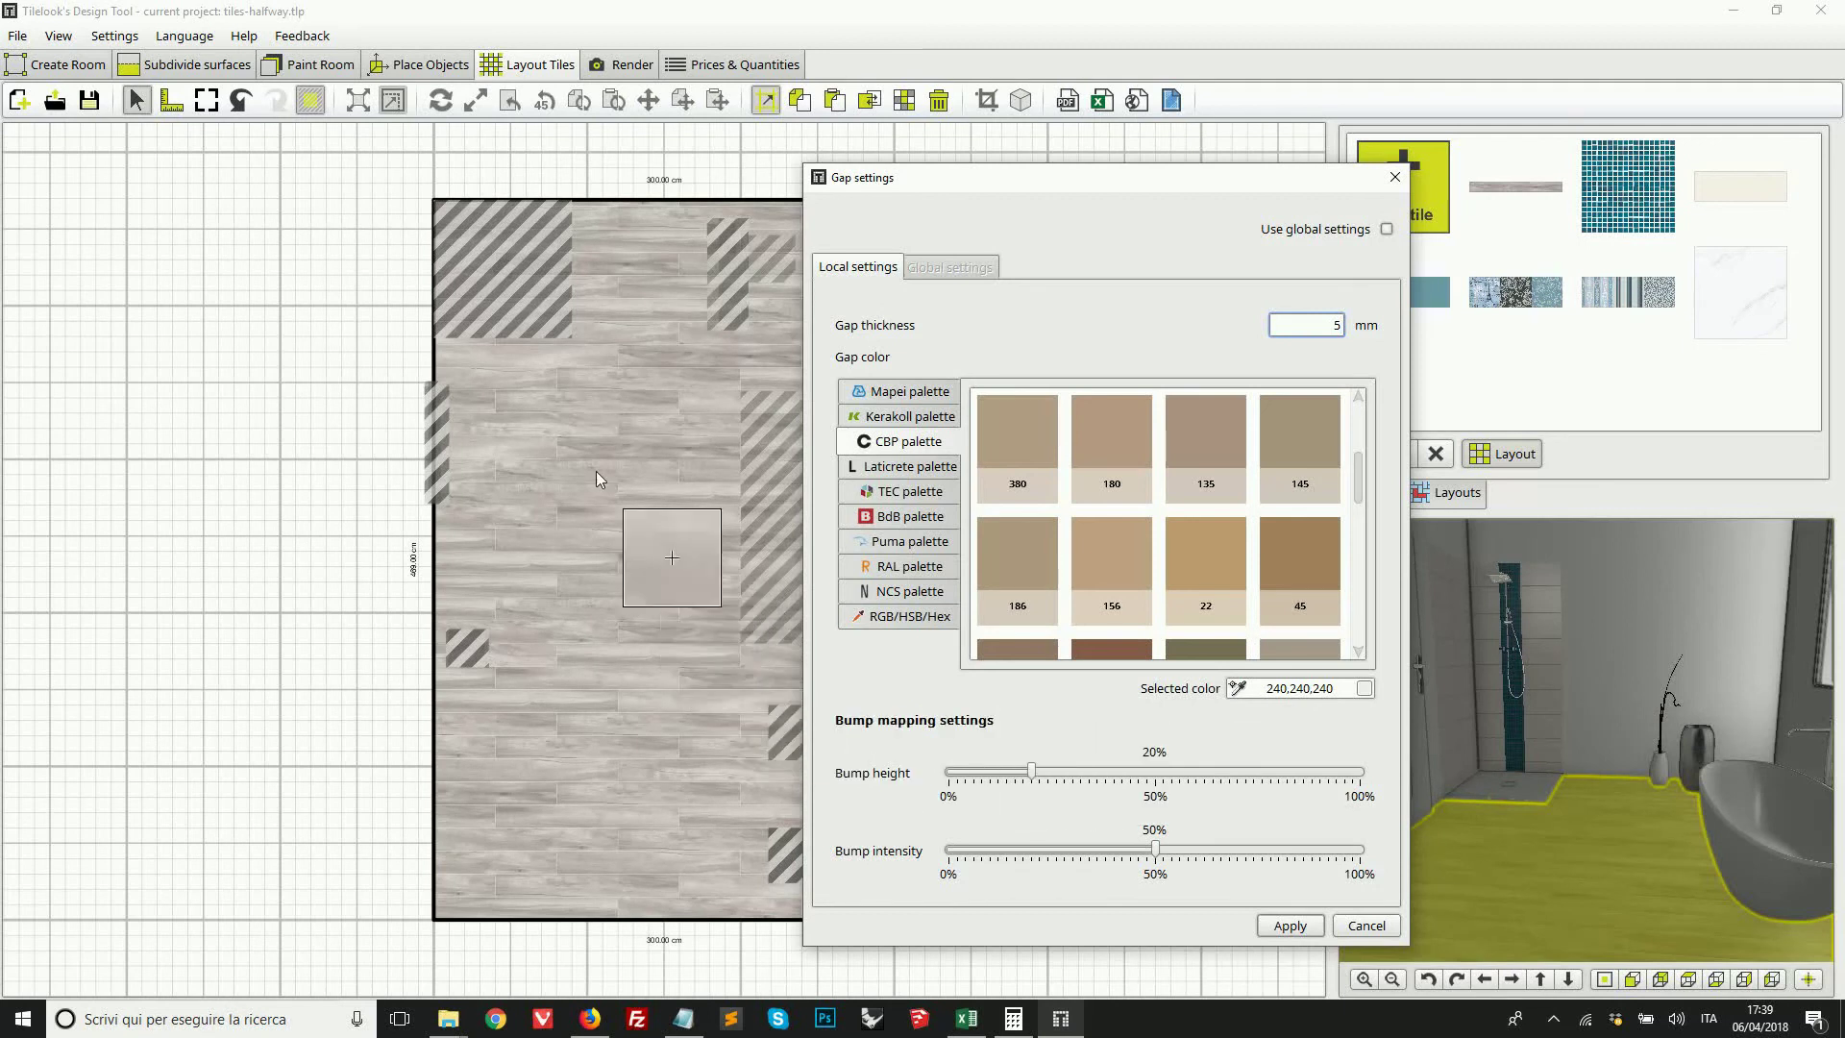
pyautogui.click(519, 424)
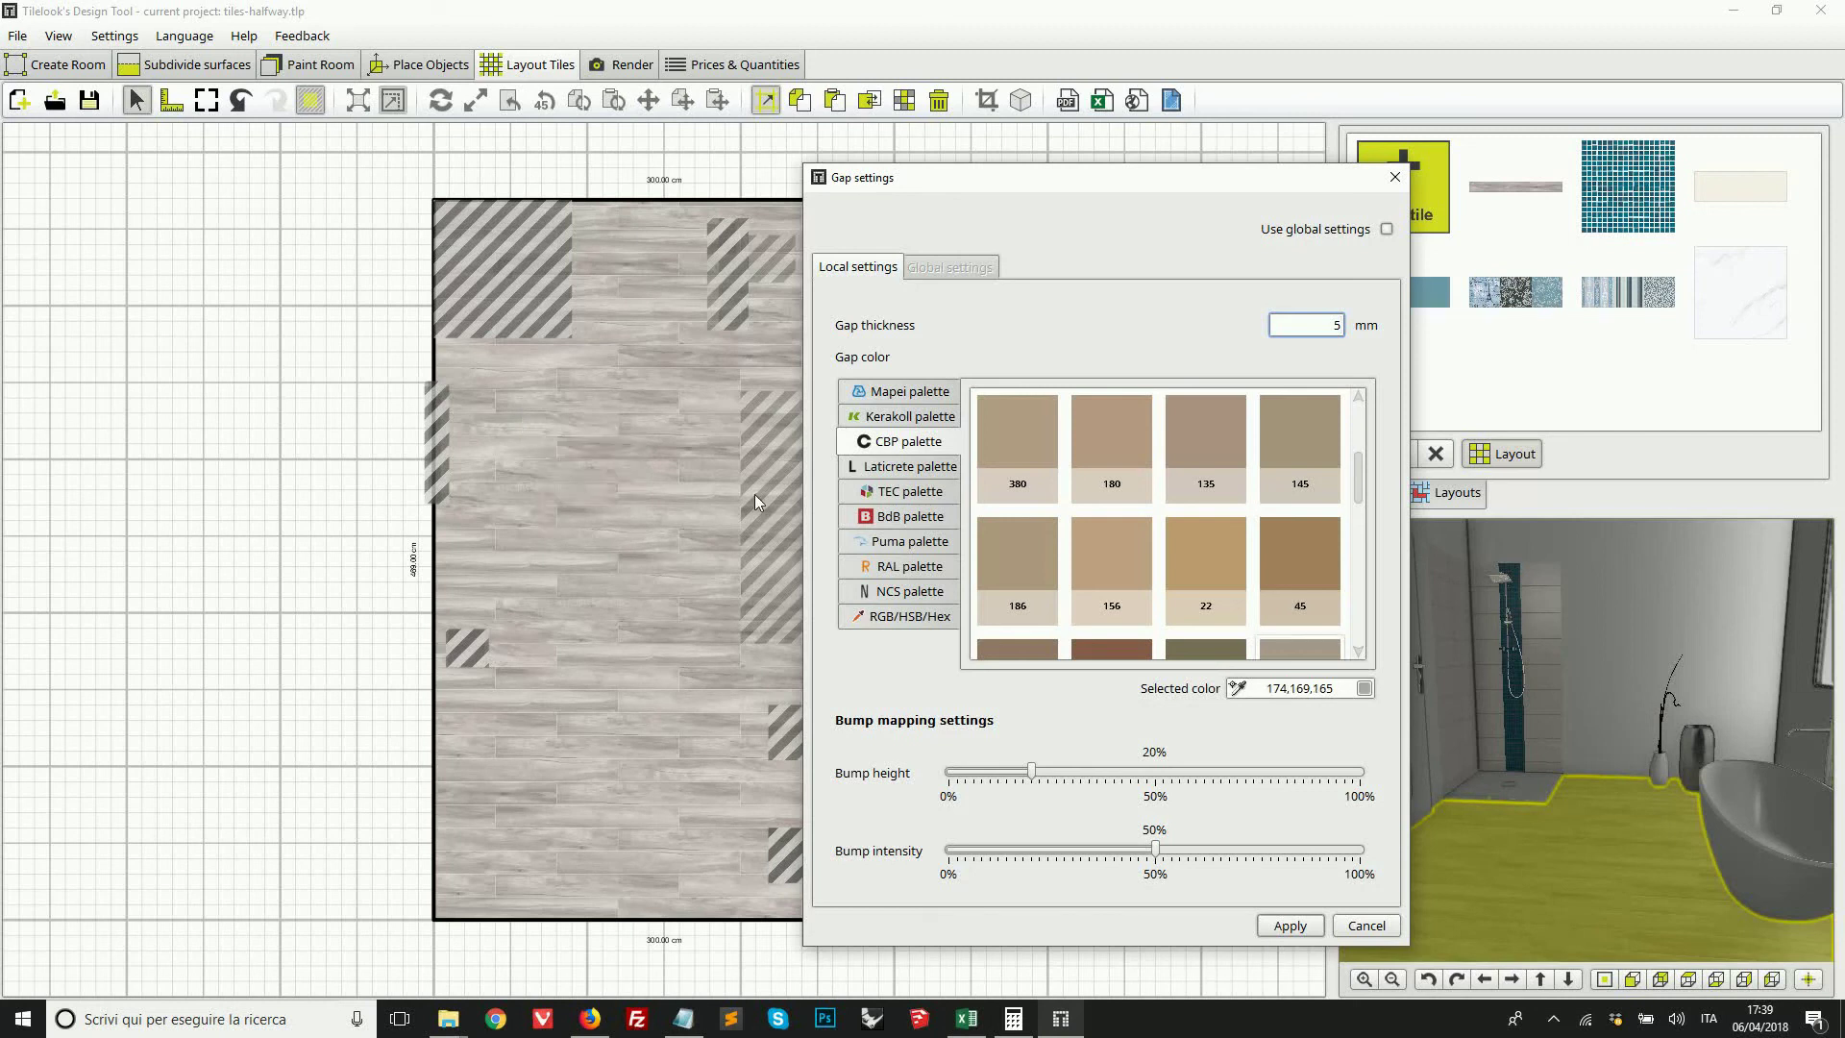
pyautogui.click(1289, 925)
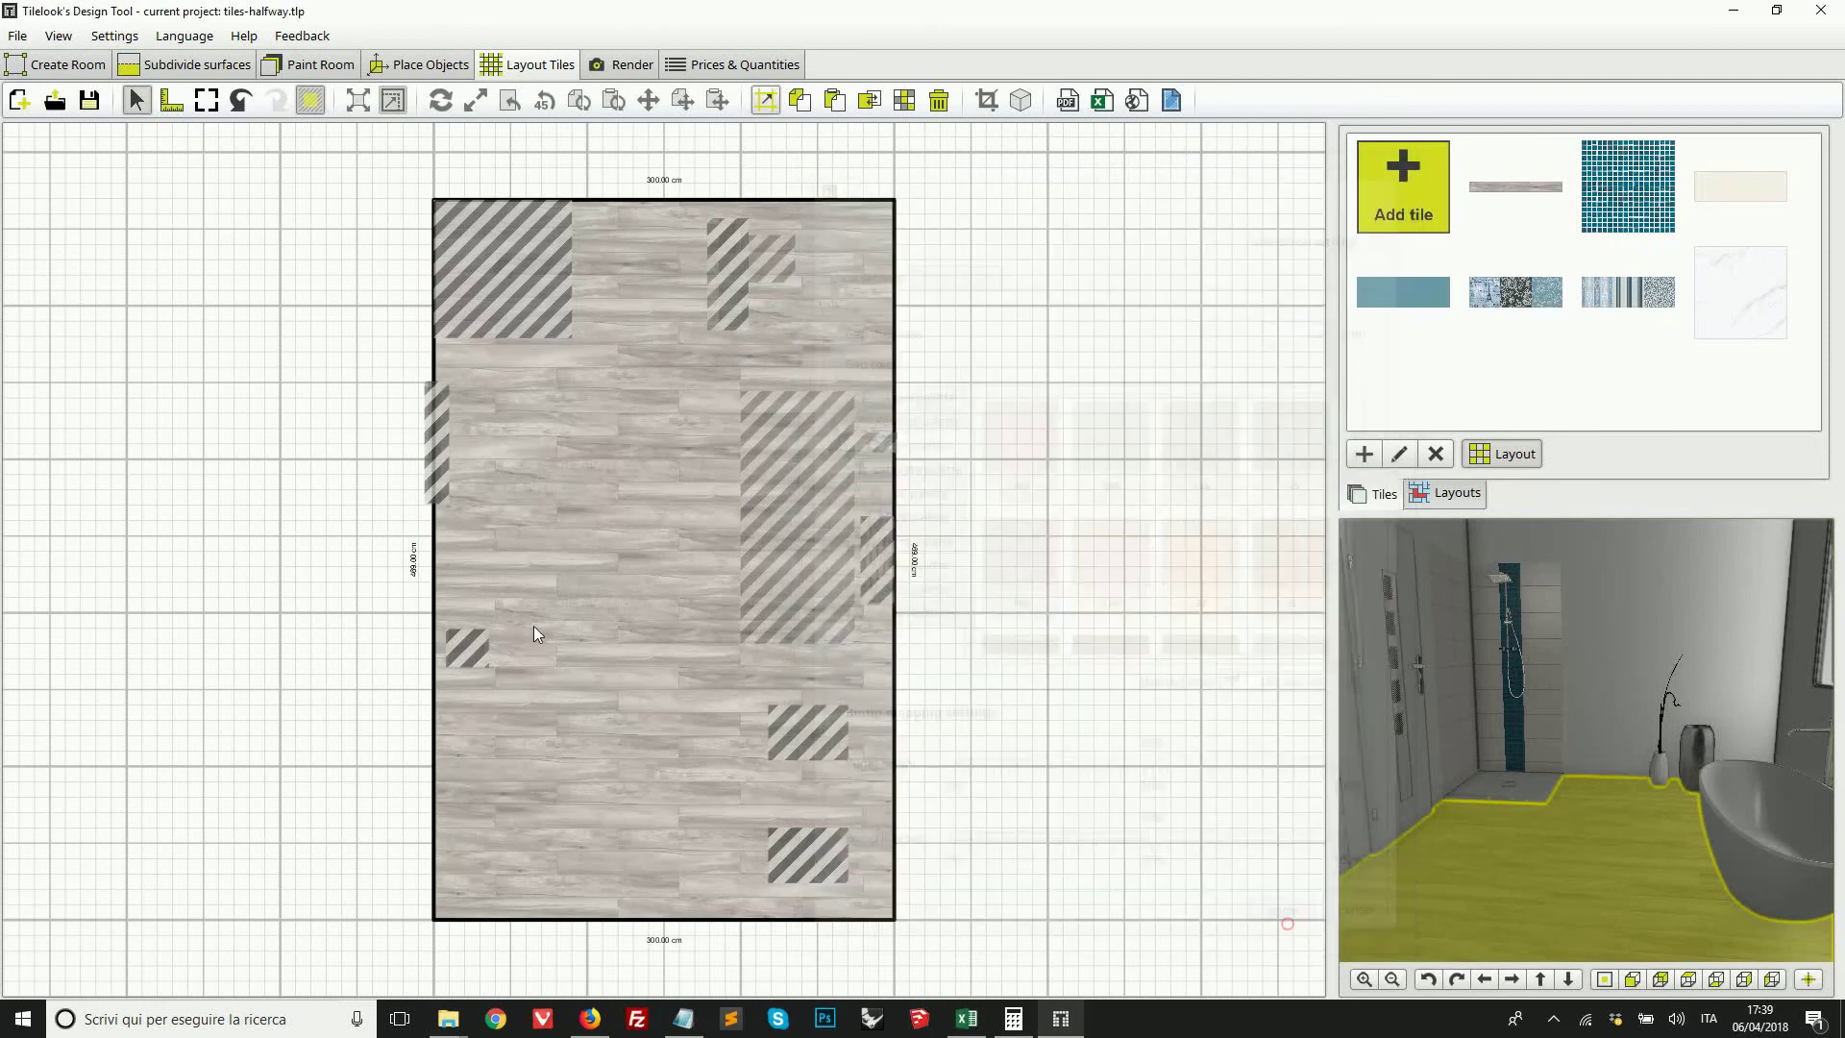
pyautogui.scroll(4, 556, 595)
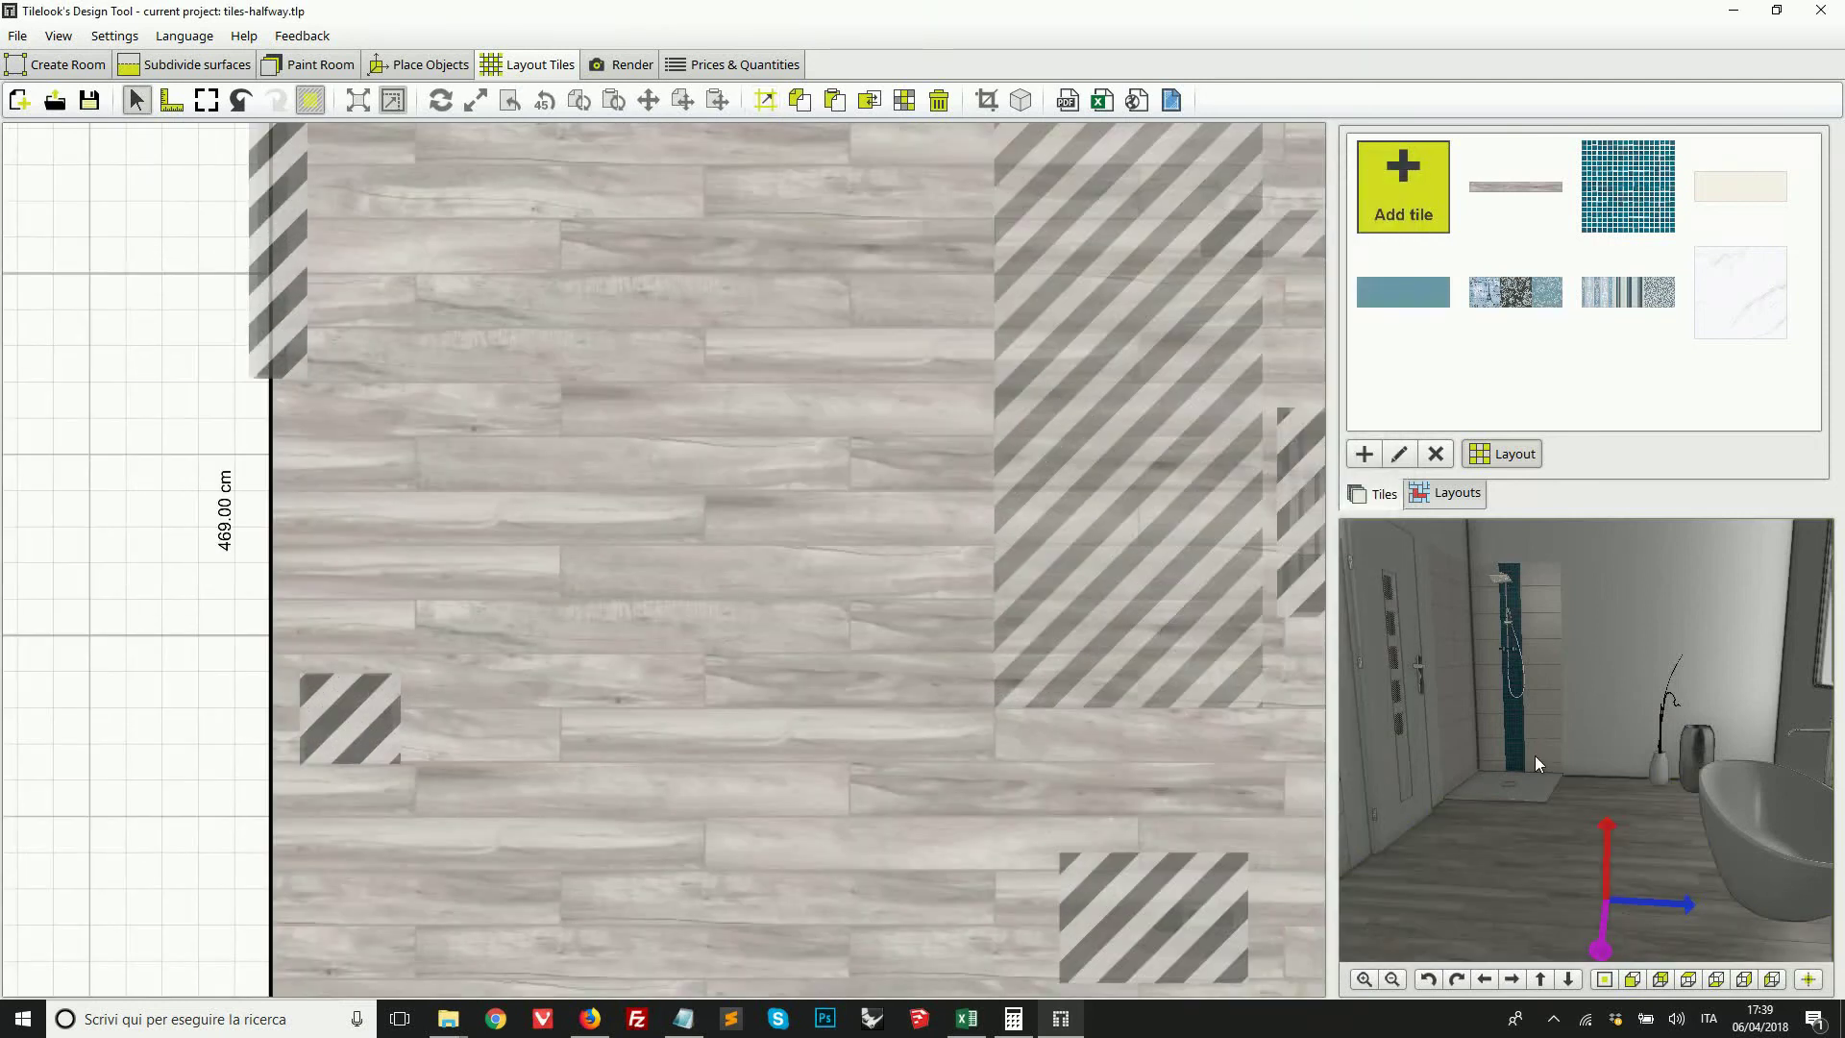
# Step: Give the beige shower wall tiles local gap settings with 1 mm thickness and Mapei color 110, and apply
pyautogui.click(1628, 651)
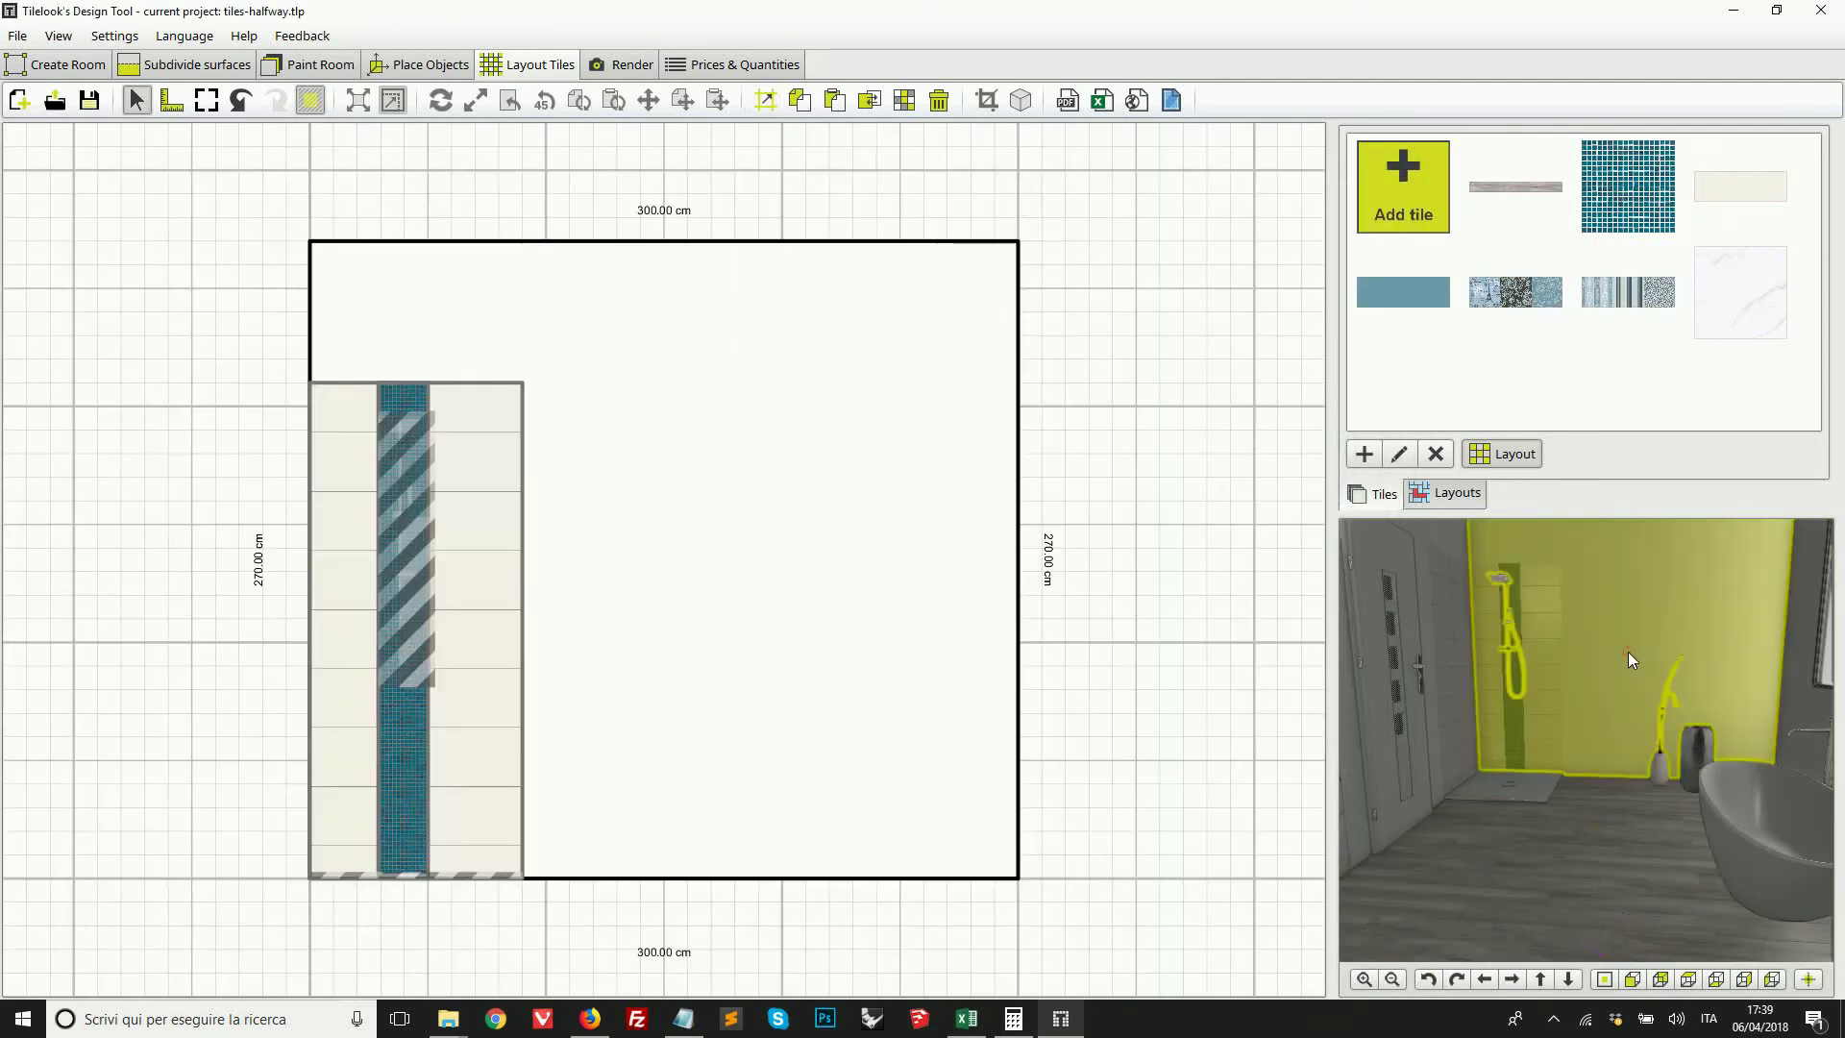
pyautogui.scroll(3, 319, 663)
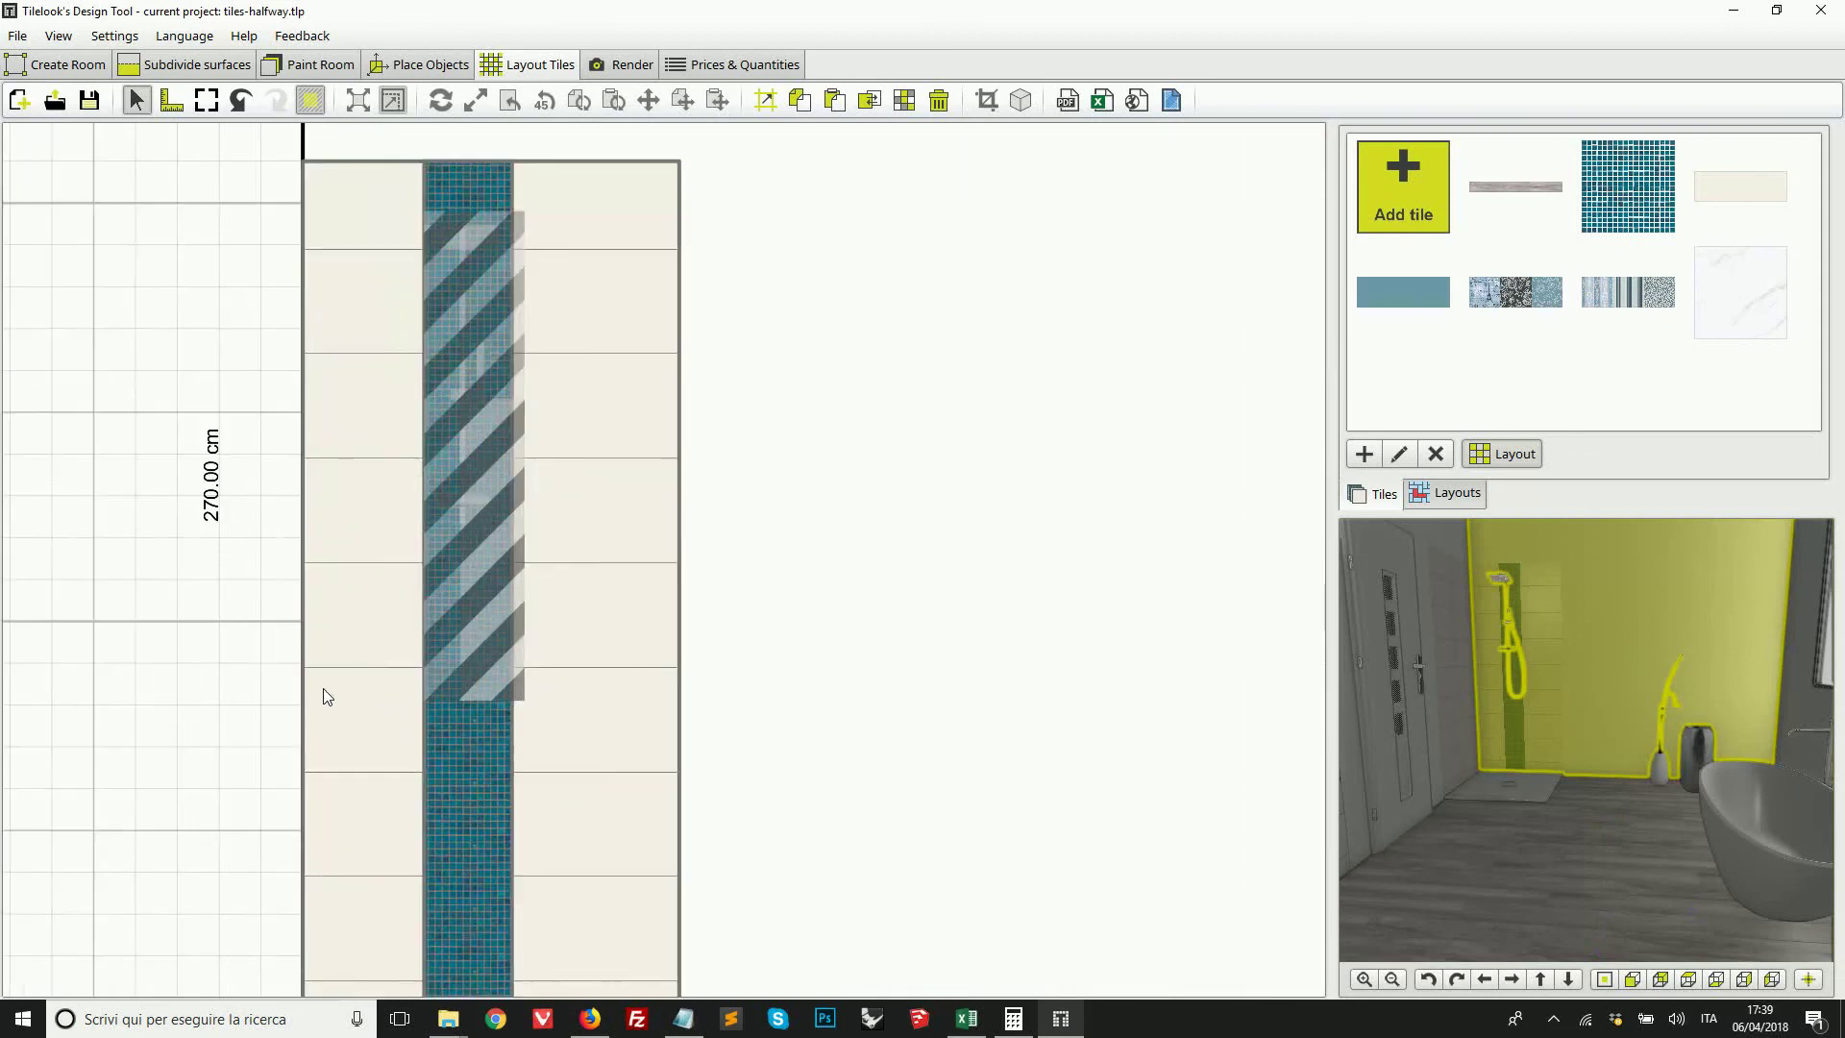
pyautogui.click(362, 717)
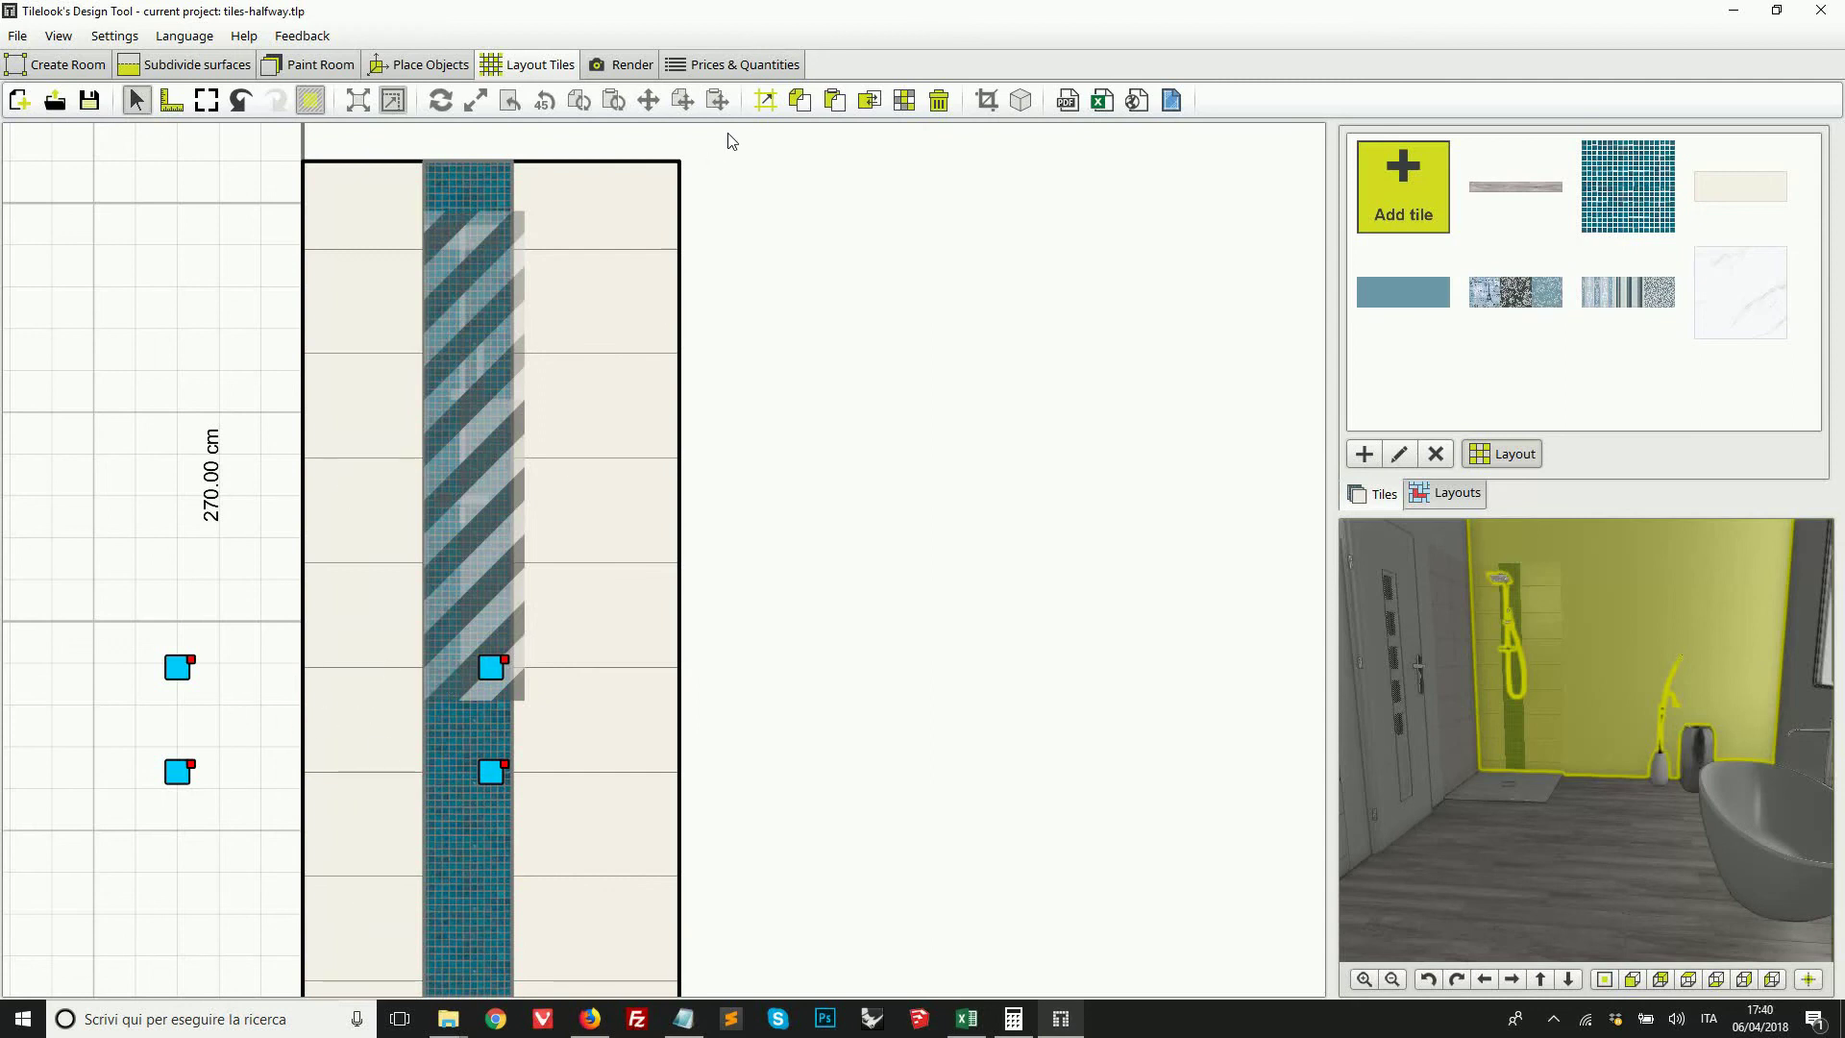
pyautogui.click(764, 100)
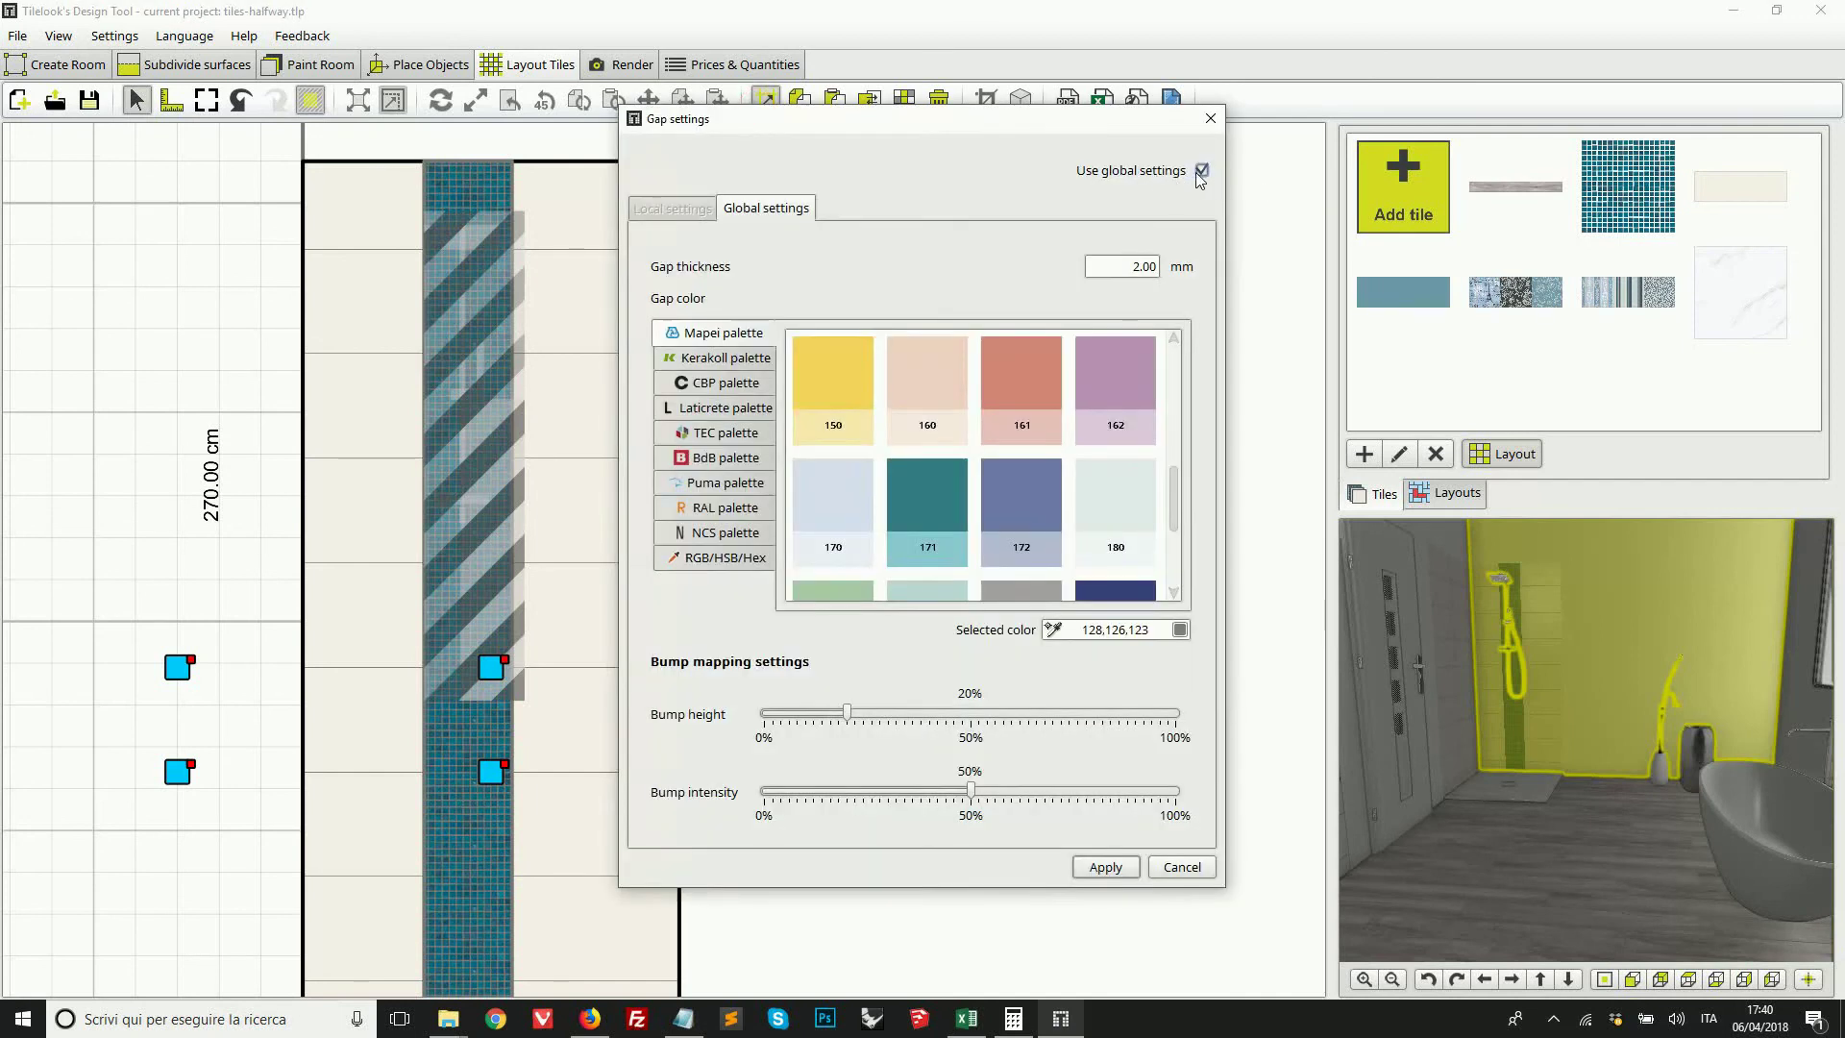
pyautogui.click(1203, 171)
pyautogui.doubleClick(1116, 269)
pyautogui.write('1')
pyautogui.scroll(3, 937, 415)
pyautogui.click(937, 415)
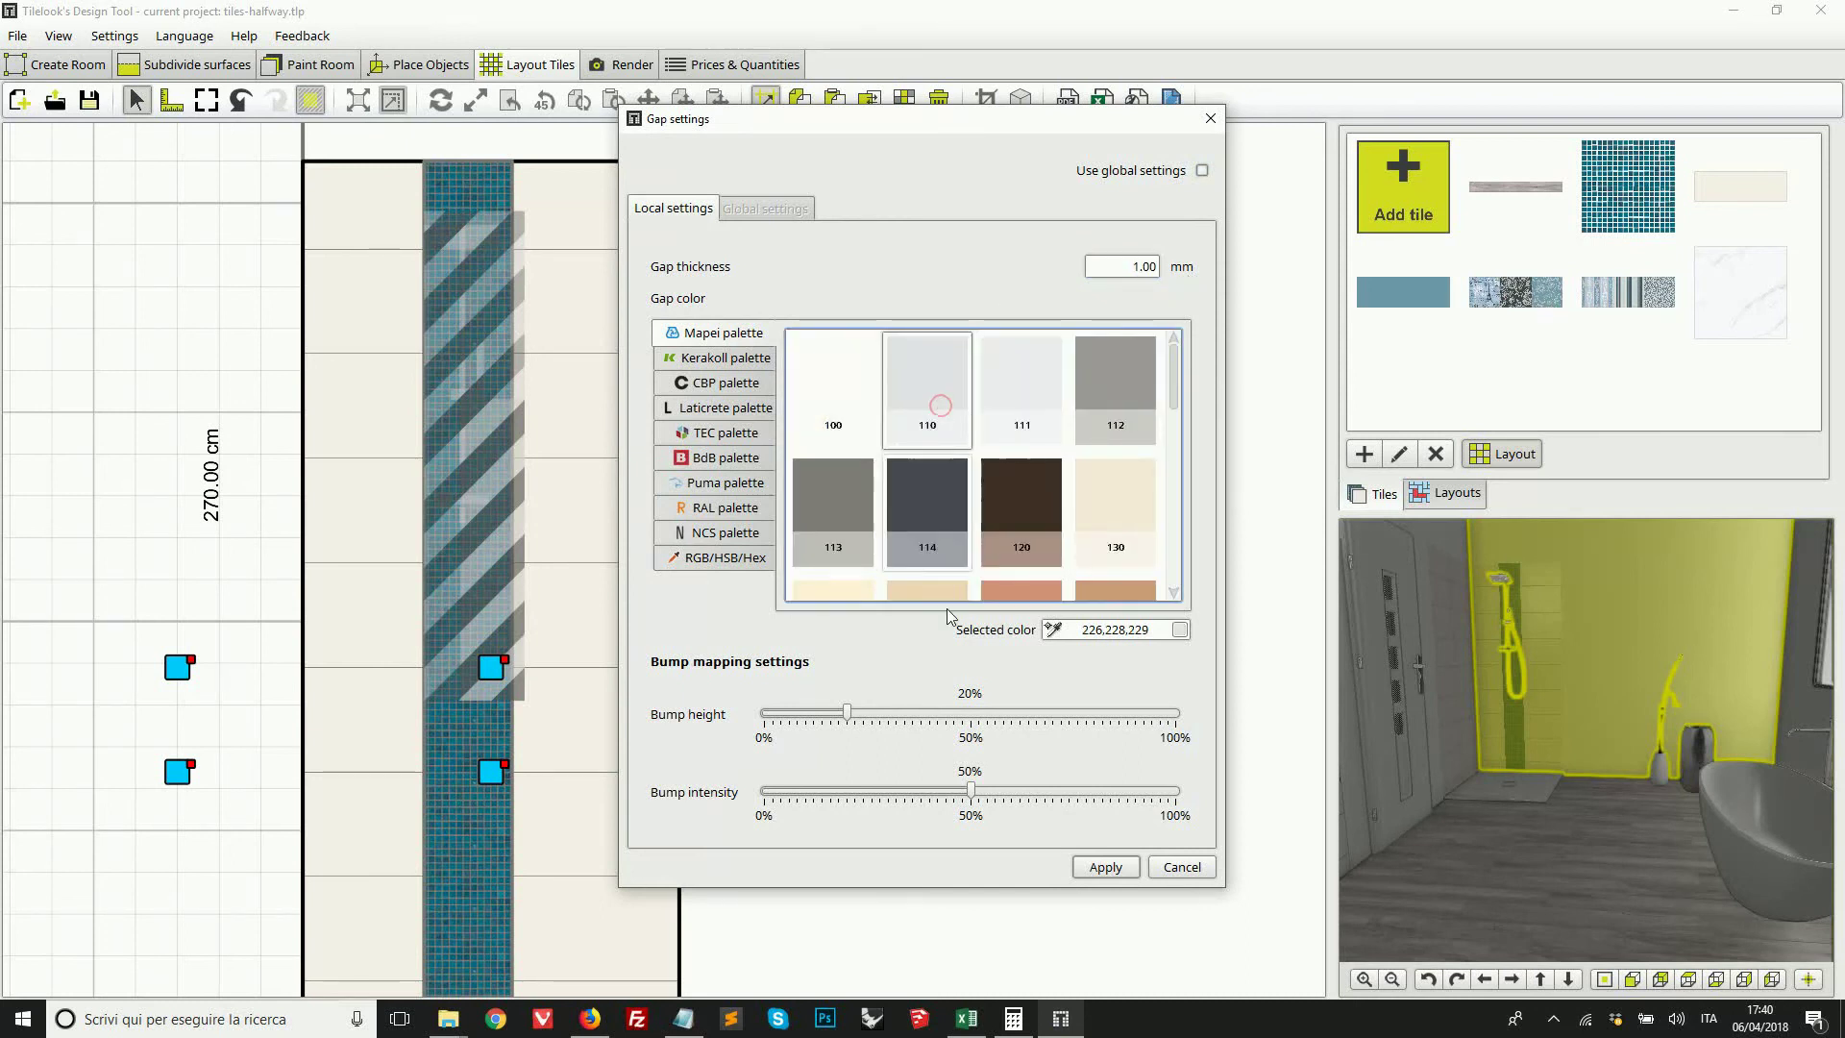
pyautogui.click(1094, 870)
# Step: For the mosaic strip, set the global gap color to teal 4,121,146 sampled from its tiles, and apply
pyautogui.scroll(3, 355, 700)
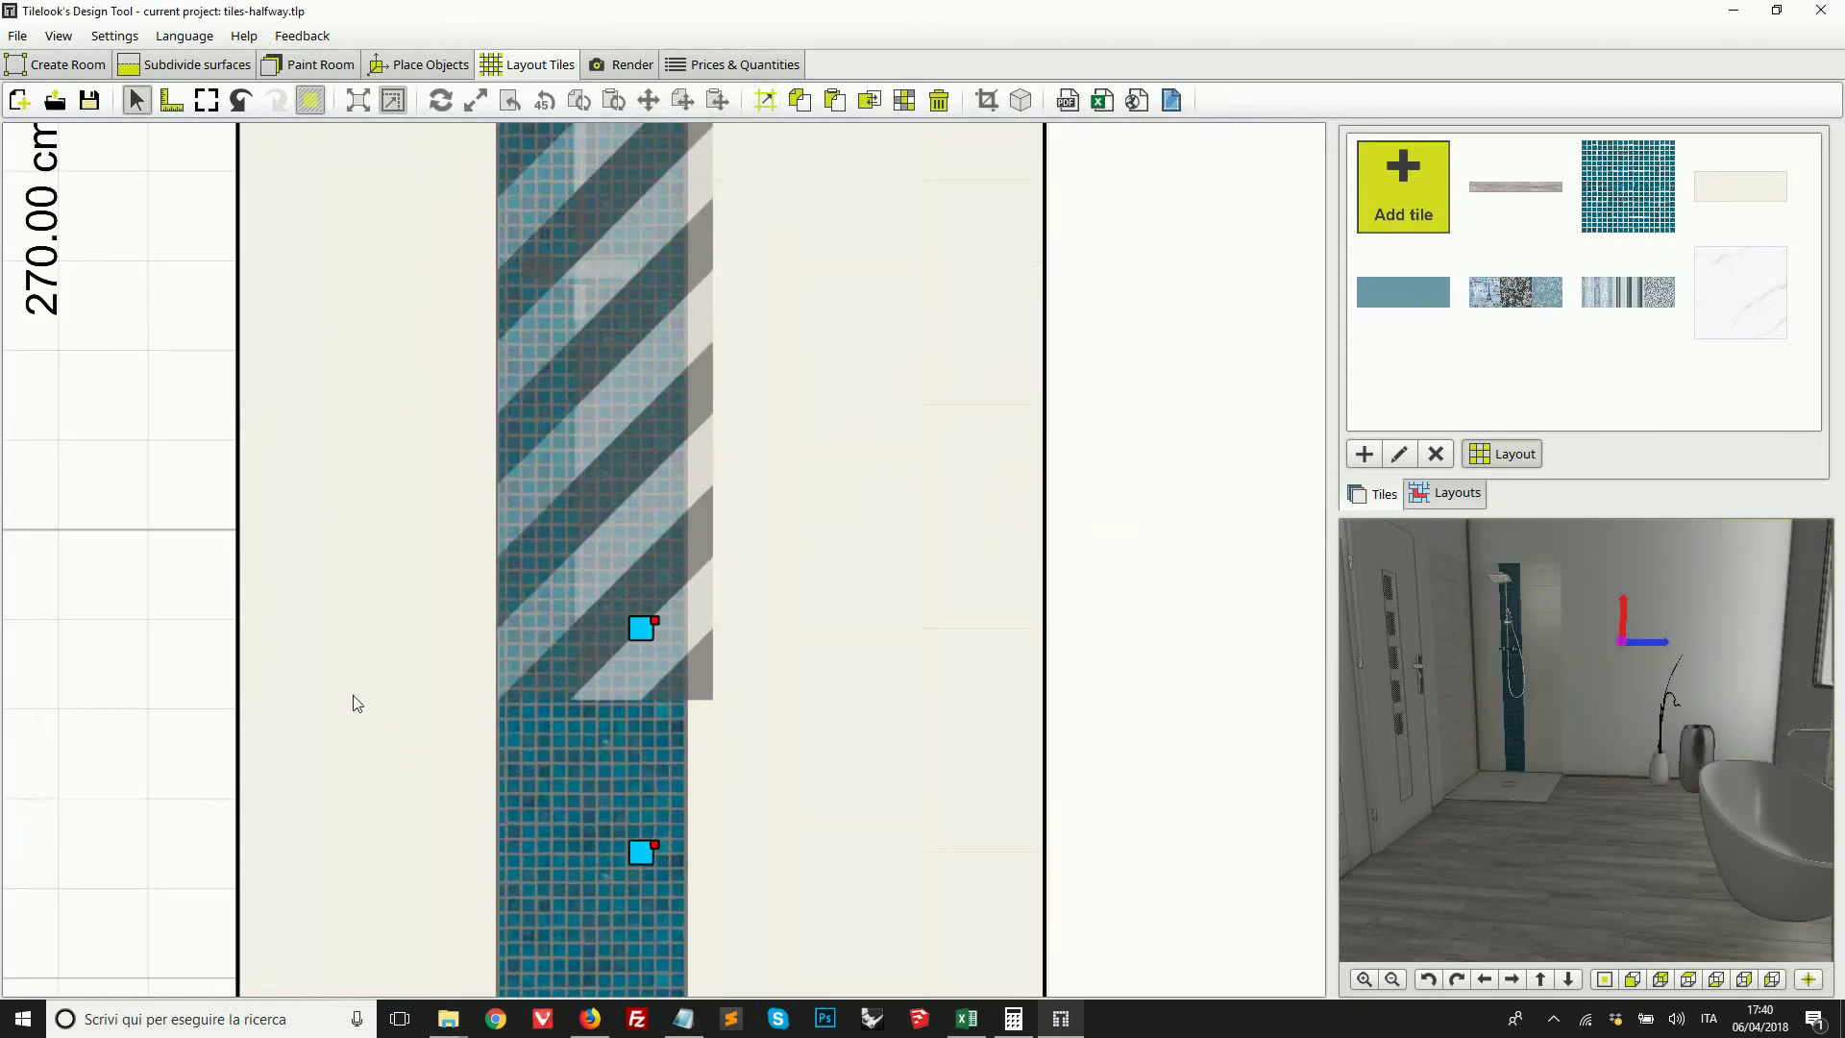
pyautogui.scroll(-1, 538, 721)
pyautogui.moveTo(577, 786); pyautogui.dragTo(552, 731, button='middle')
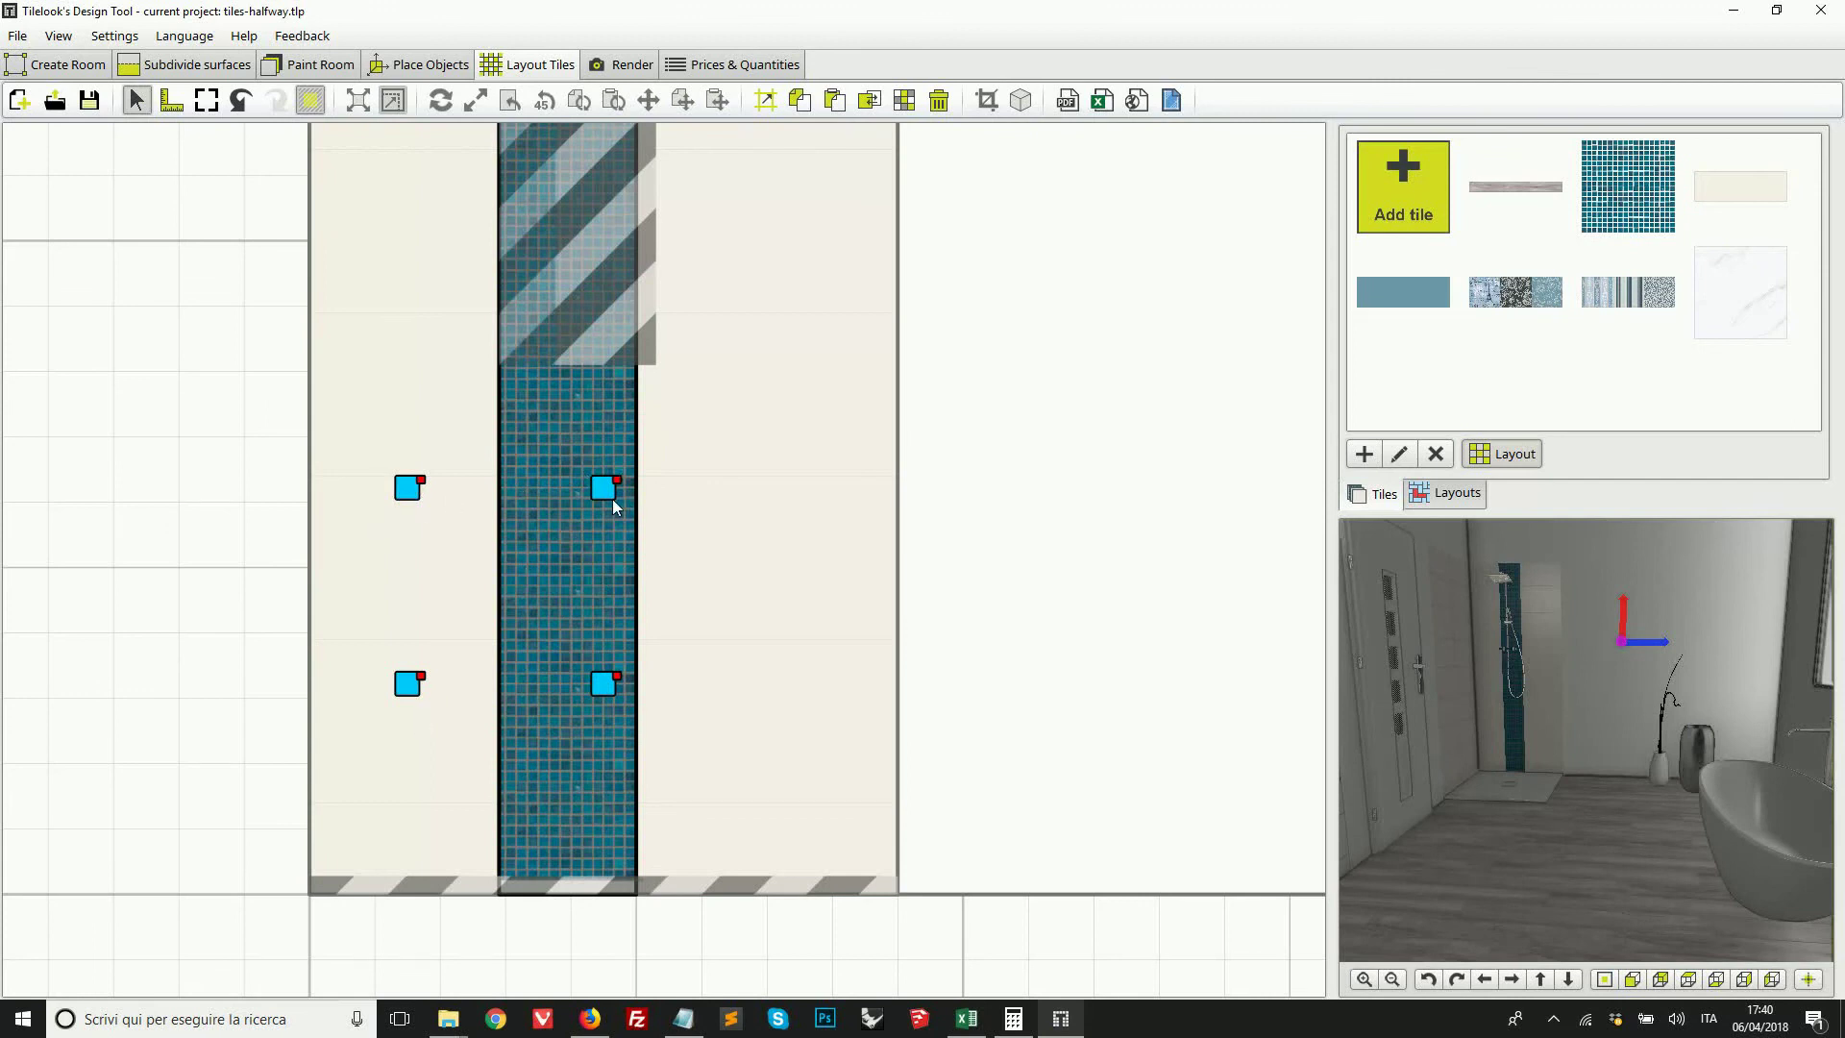
pyautogui.click(767, 106)
pyautogui.moveTo(854, 114); pyautogui.dragTo(966, 137)
pyautogui.click(1163, 651)
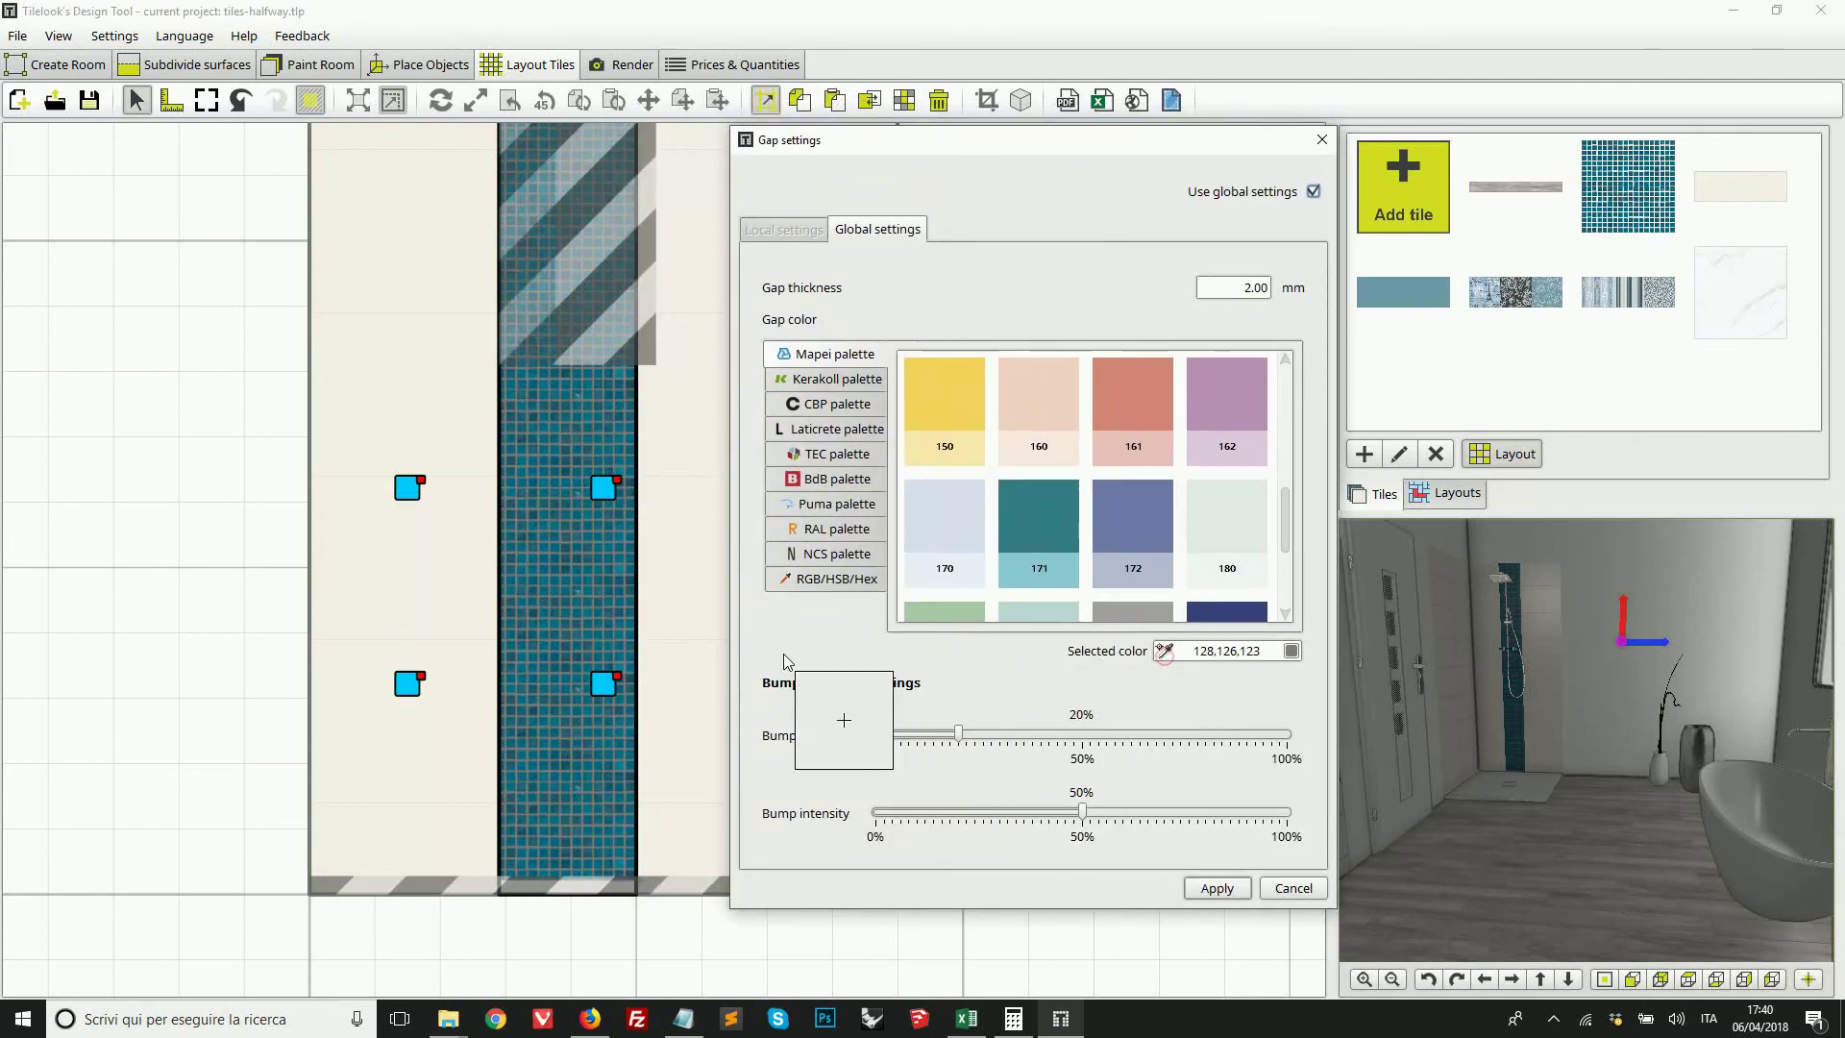
pyautogui.click(619, 576)
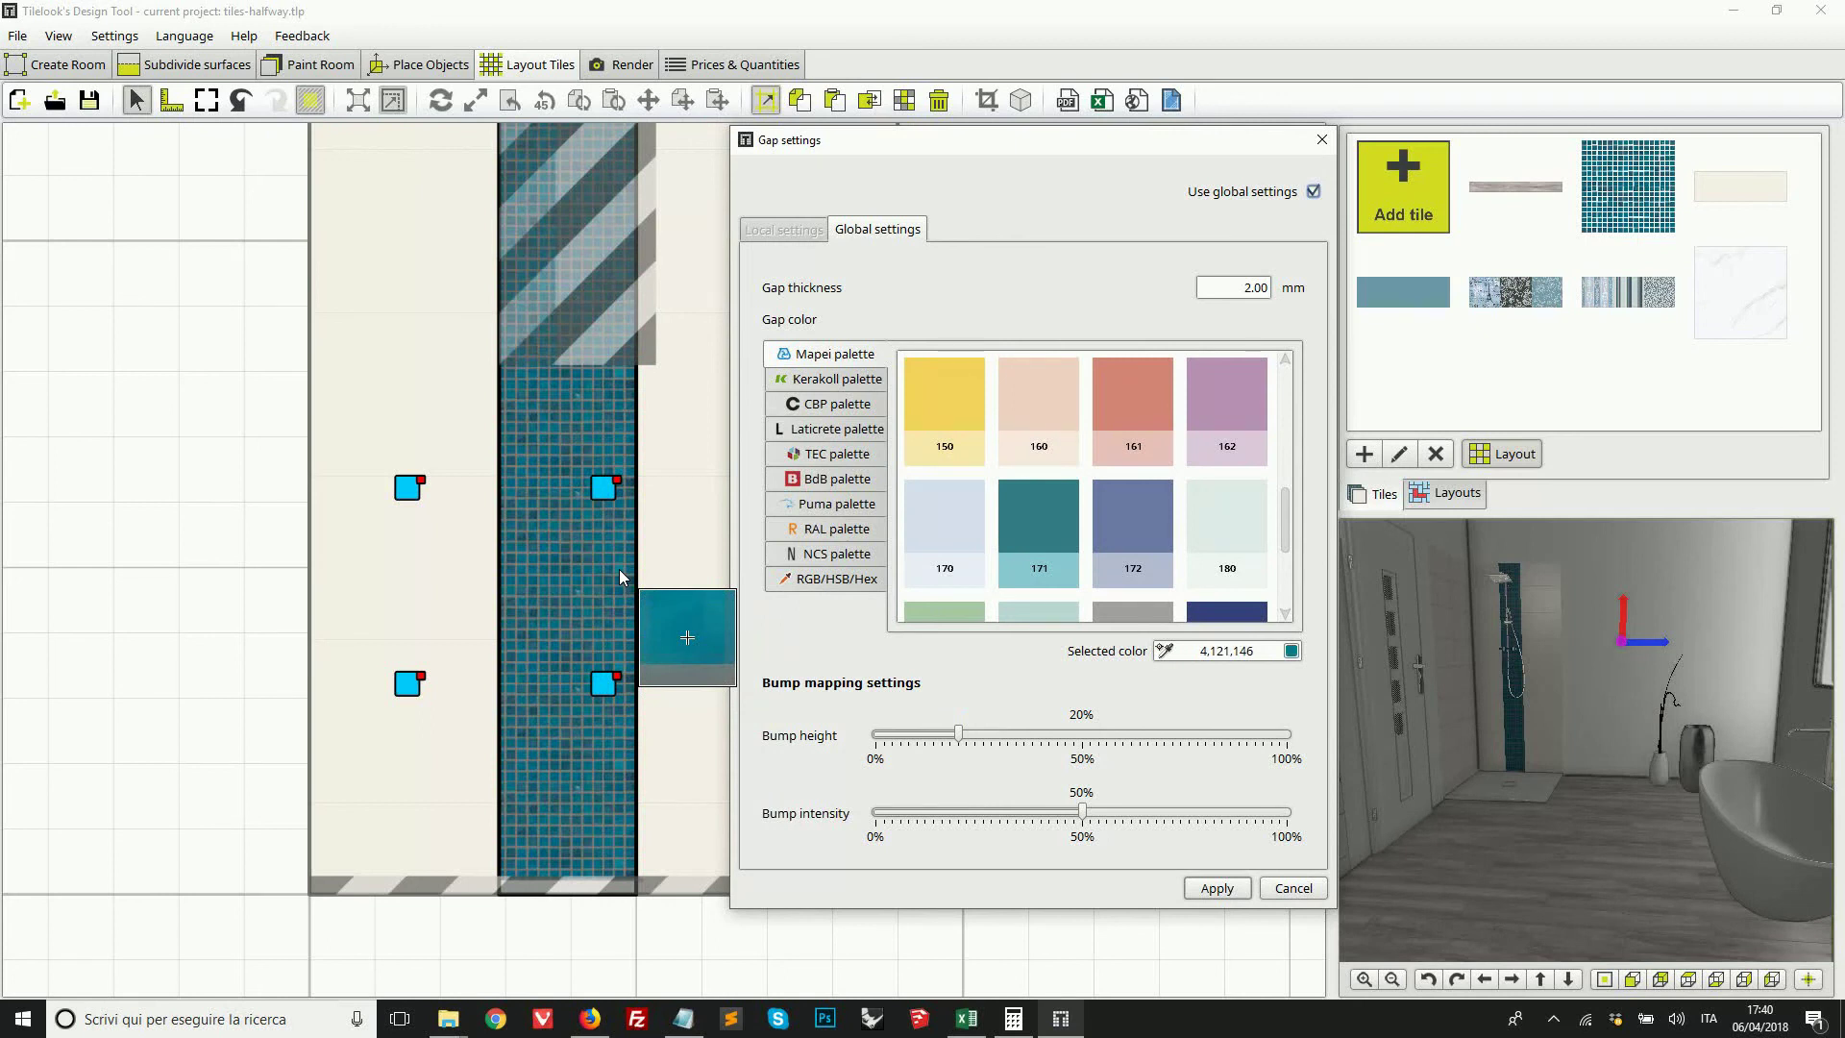
pyautogui.click(1197, 885)
pyautogui.scroll(-2, 1467, 770)
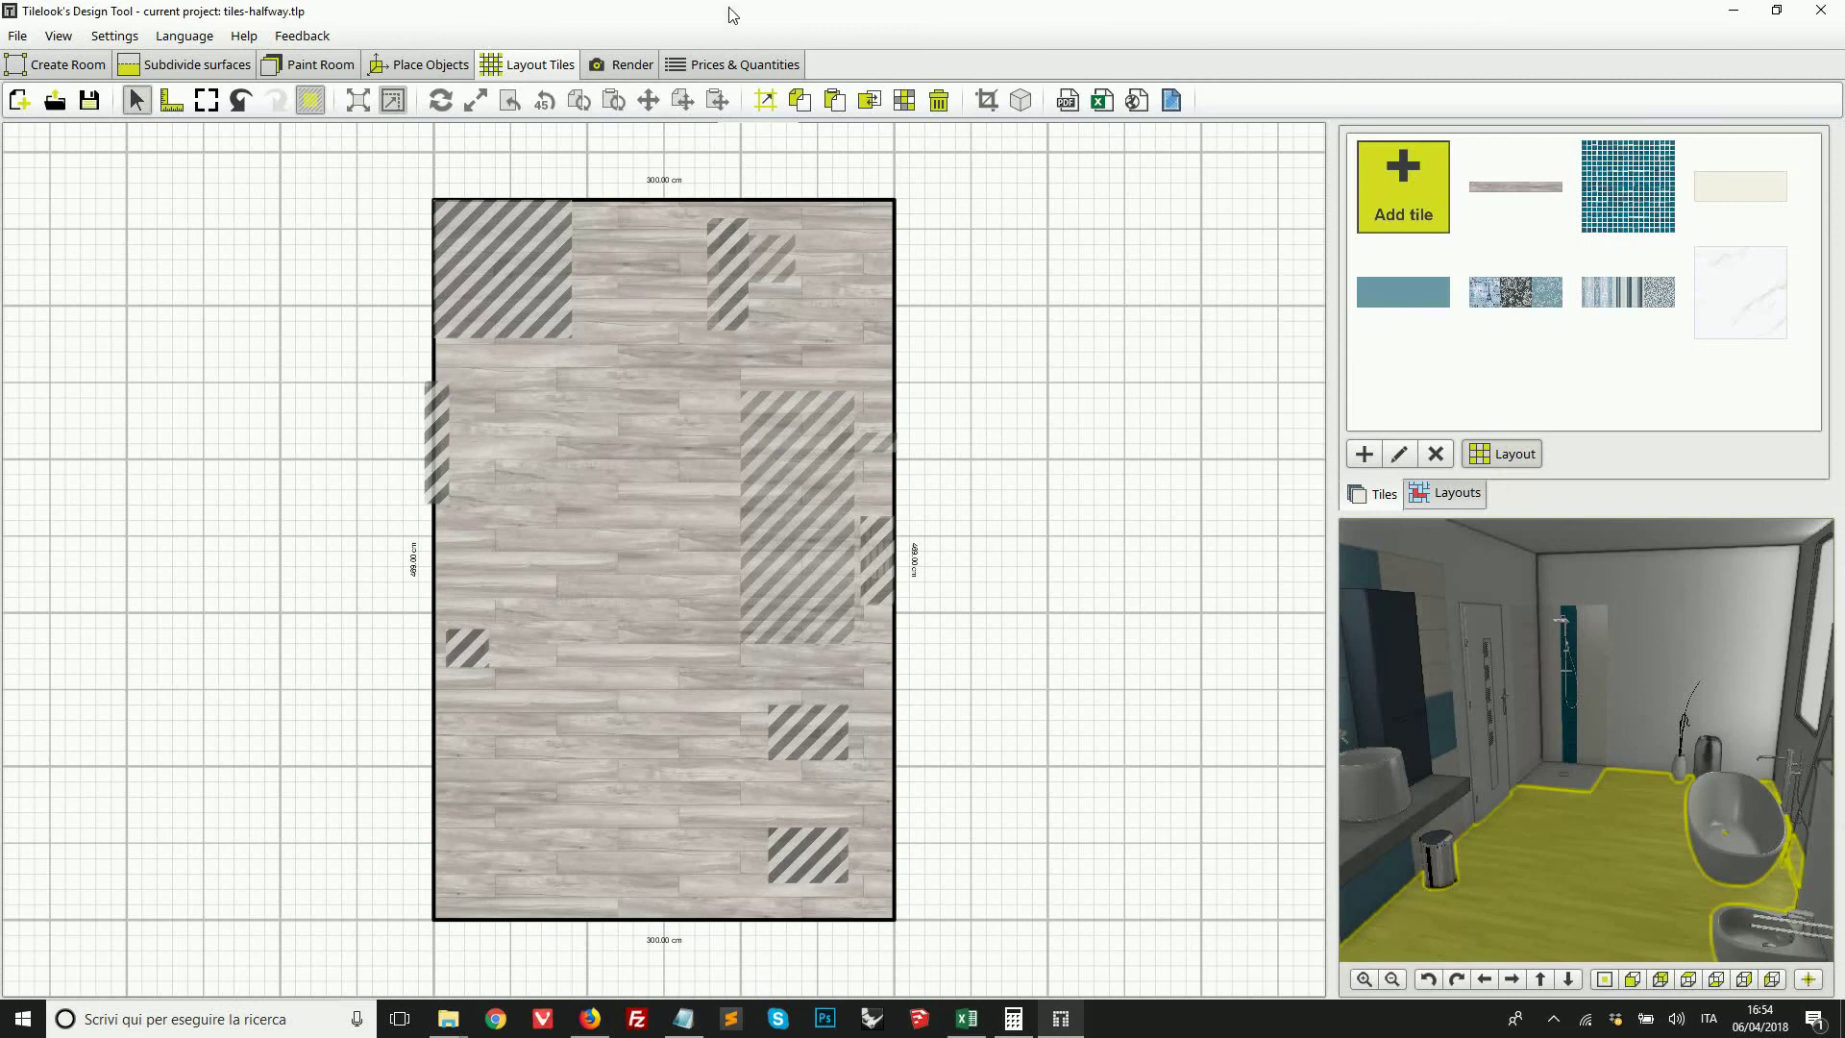